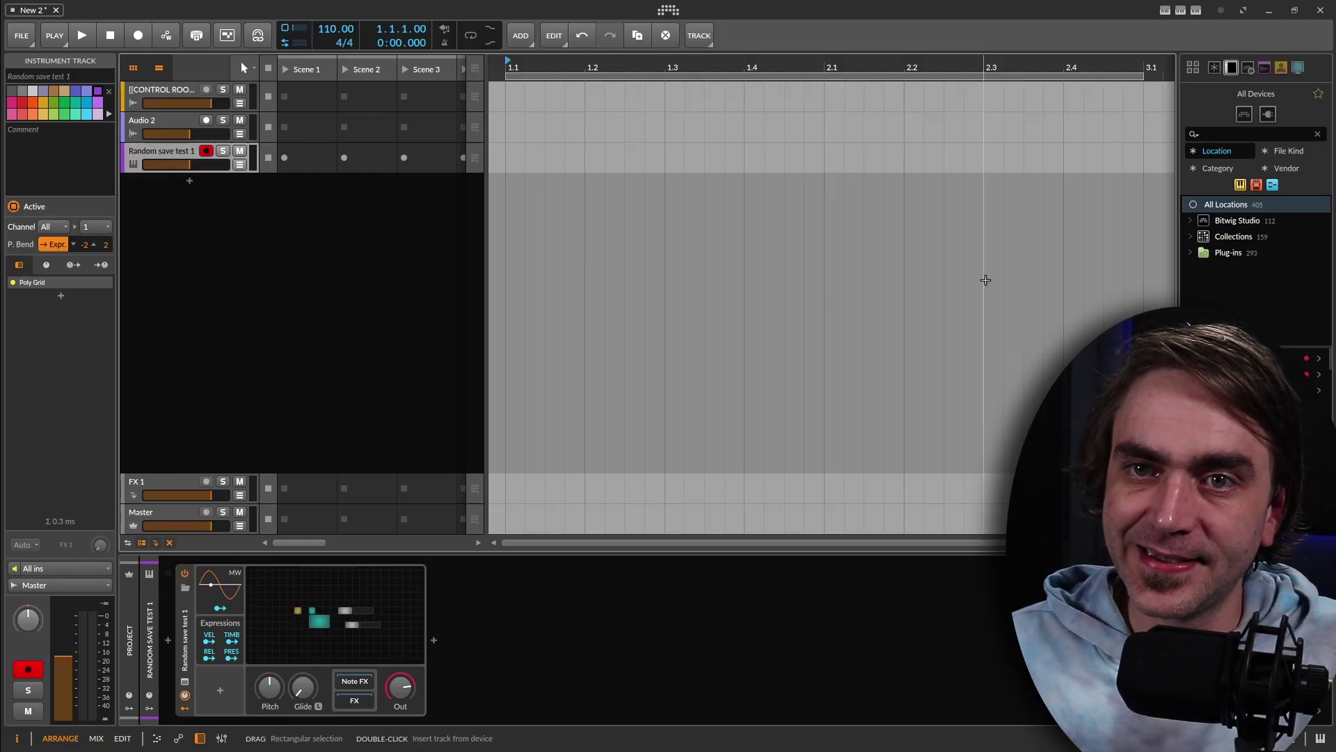
Open the Poly Grid device on the Random save test 1 track in its Grid editor.
{"action": "double_click", "coordinate": [323, 603]}
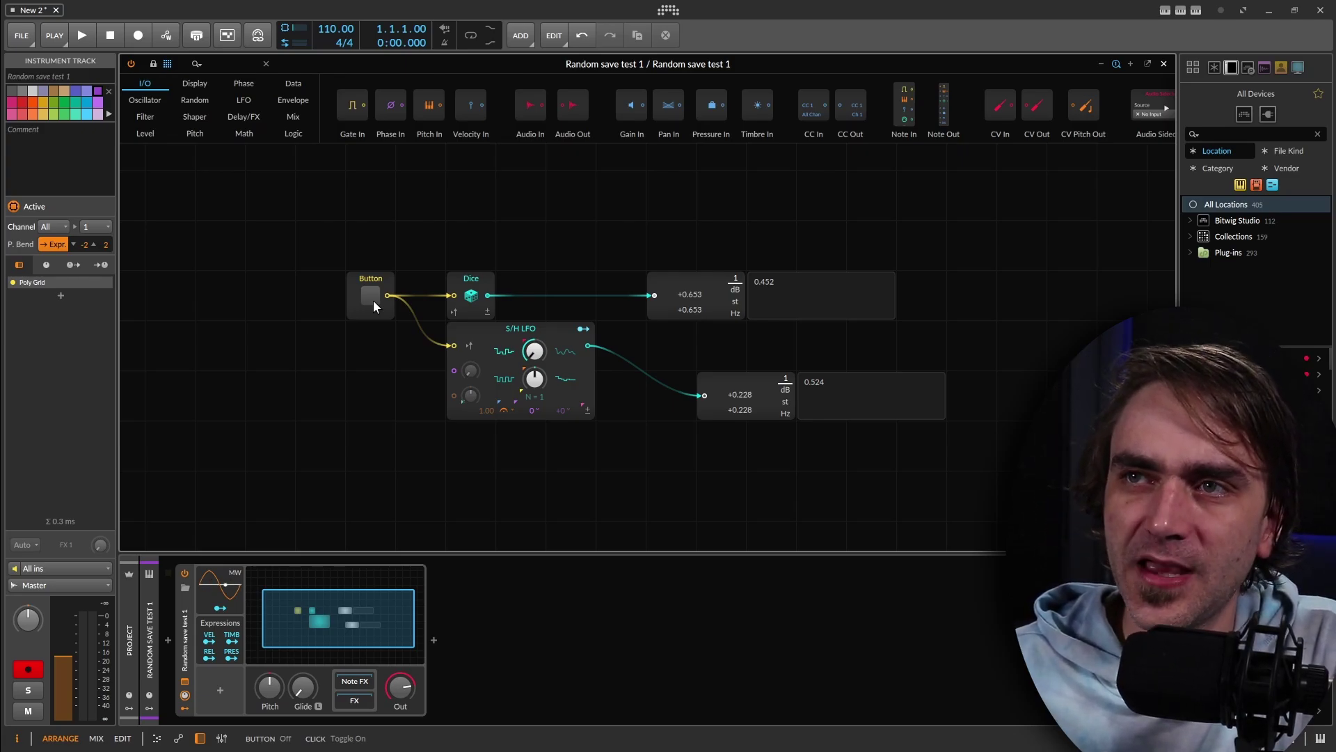
Select the Dice and S/H LFO modules and raise the LFO smoothing to 32.0 %.
{"action": "left_click", "coordinate": [468, 292]}
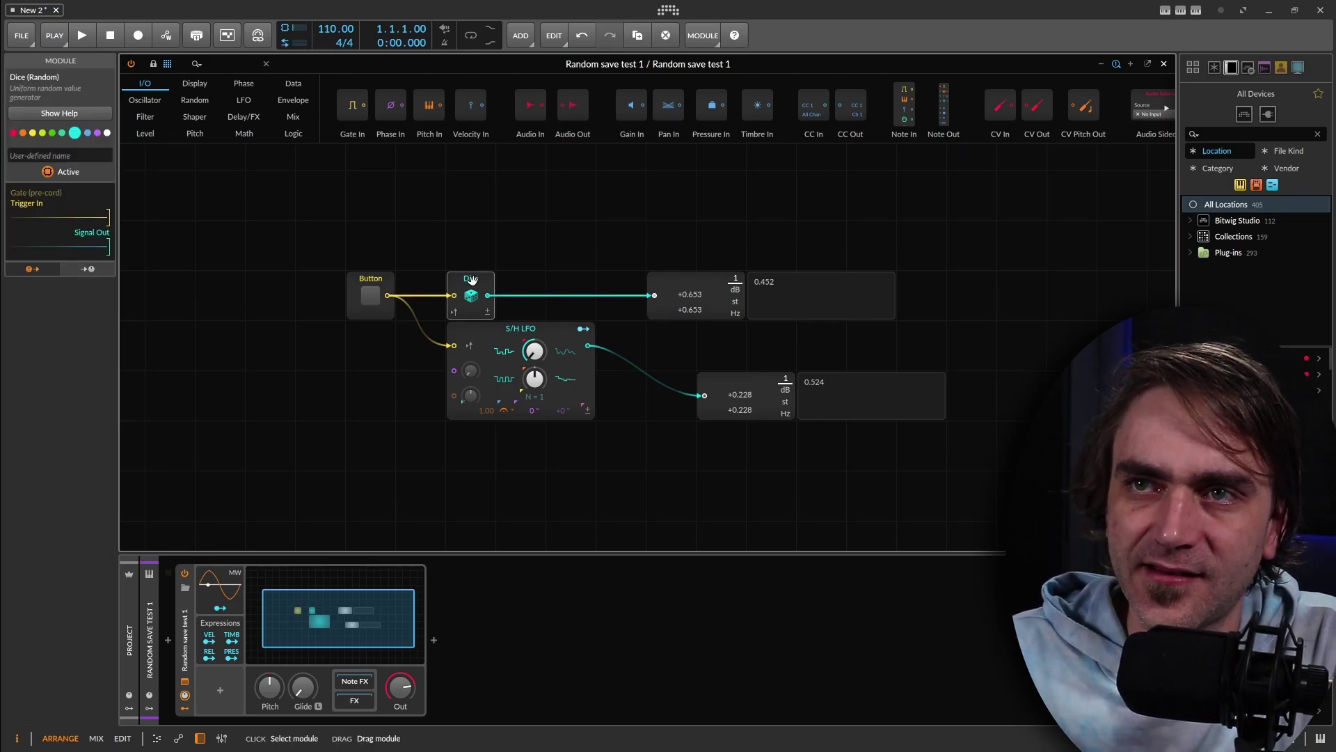
{"action": "left_click", "coordinate": [508, 328]}
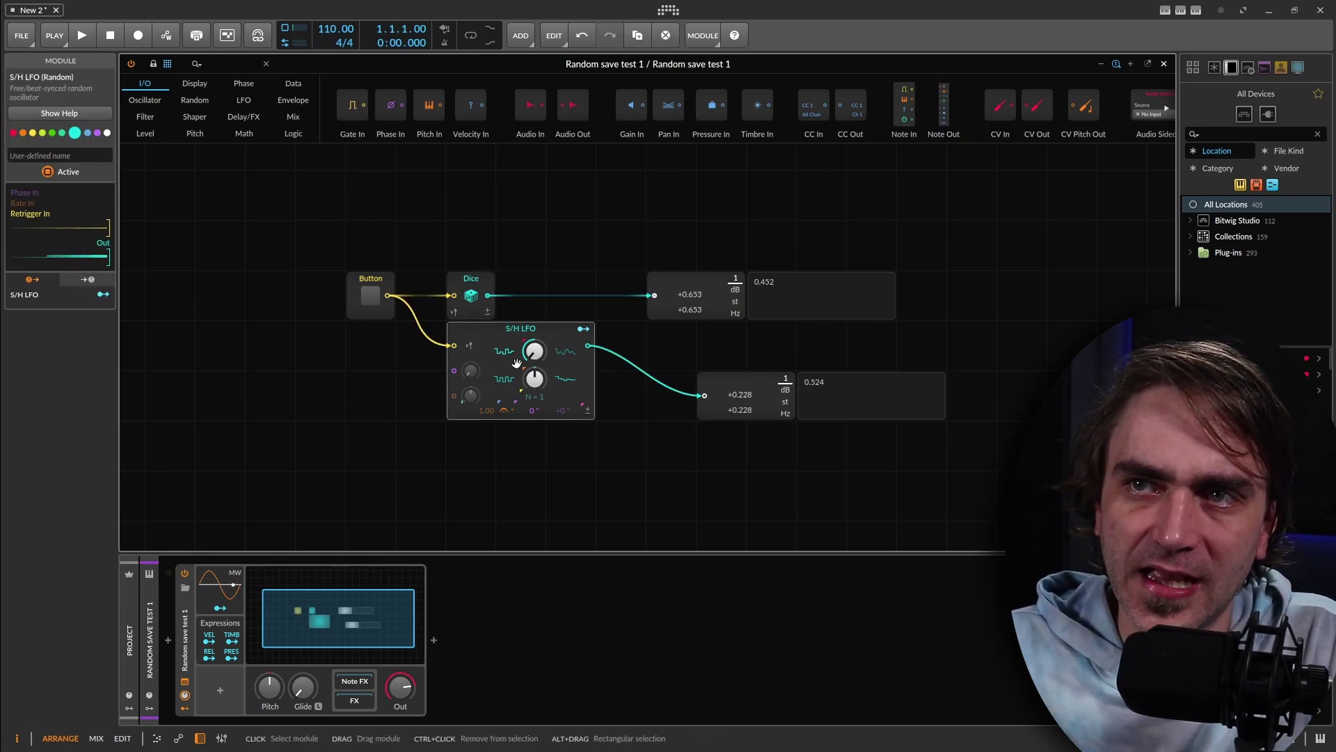
{"action": "left_click_drag", "start_coordinate": [529, 358], "coordinate": [506, 357]}
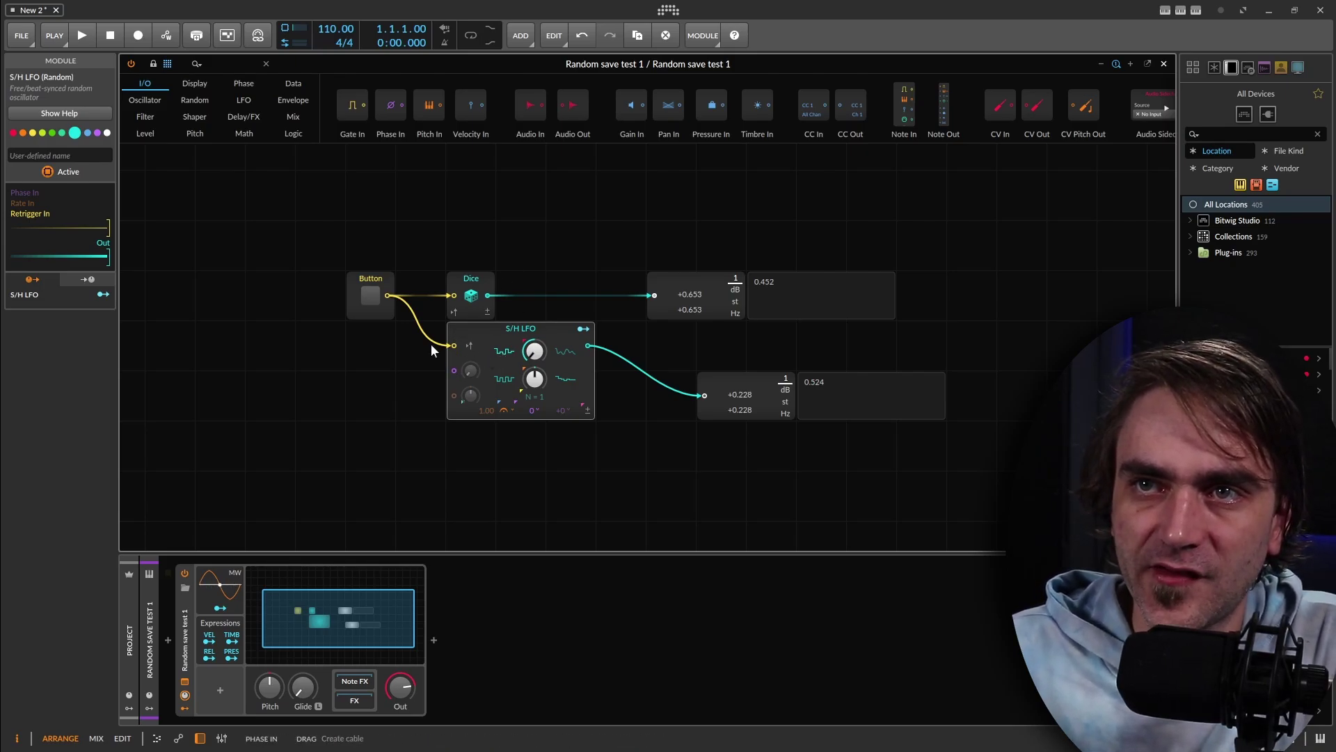
Press the Button module repeatedly to roll fresh Dice and S/H LFO random values.
{"action": "left_click", "coordinate": [371, 294]}
{"action": "left_click", "coordinate": [371, 295]}
{"action": "left_click", "coordinate": [371, 295]}
{"action": "left_click", "coordinate": [371, 295]}
{"action": "left_click", "coordinate": [371, 295]}
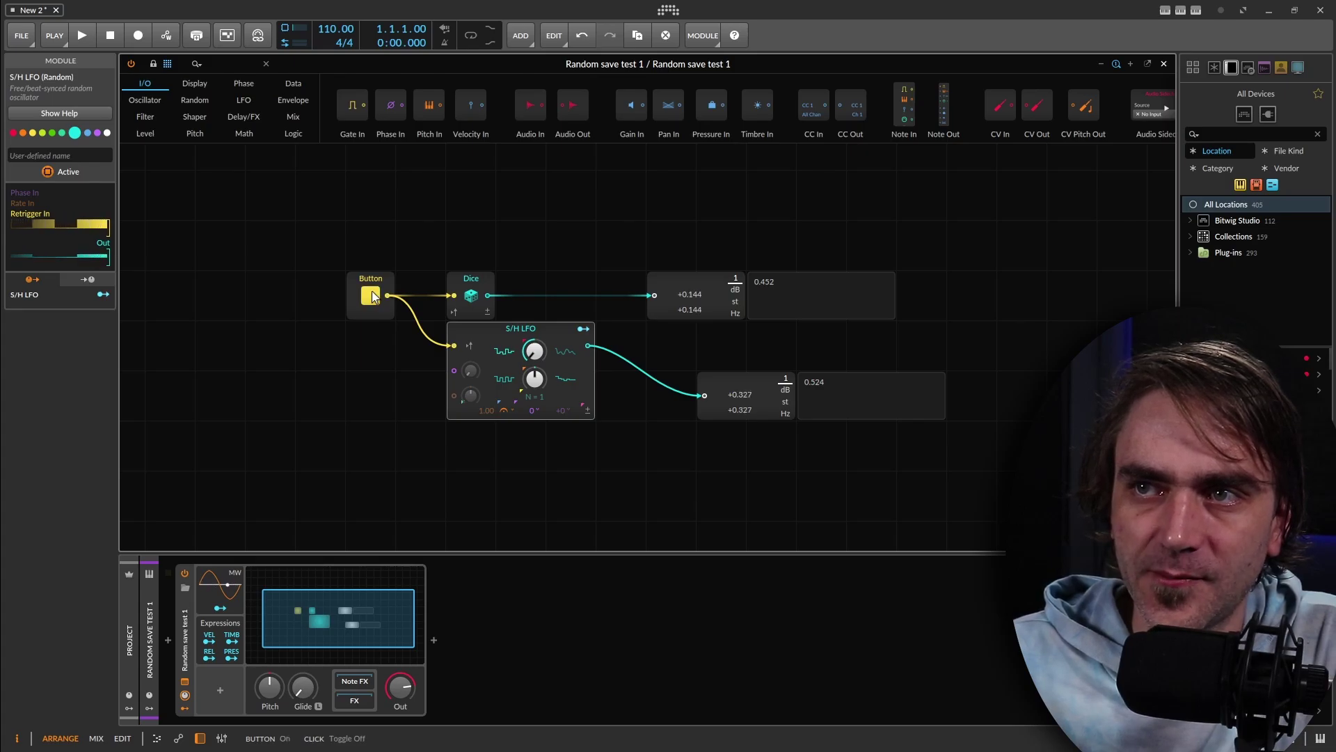
{"action": "left_click", "coordinate": [371, 295]}
{"action": "left_click", "coordinate": [371, 295]}
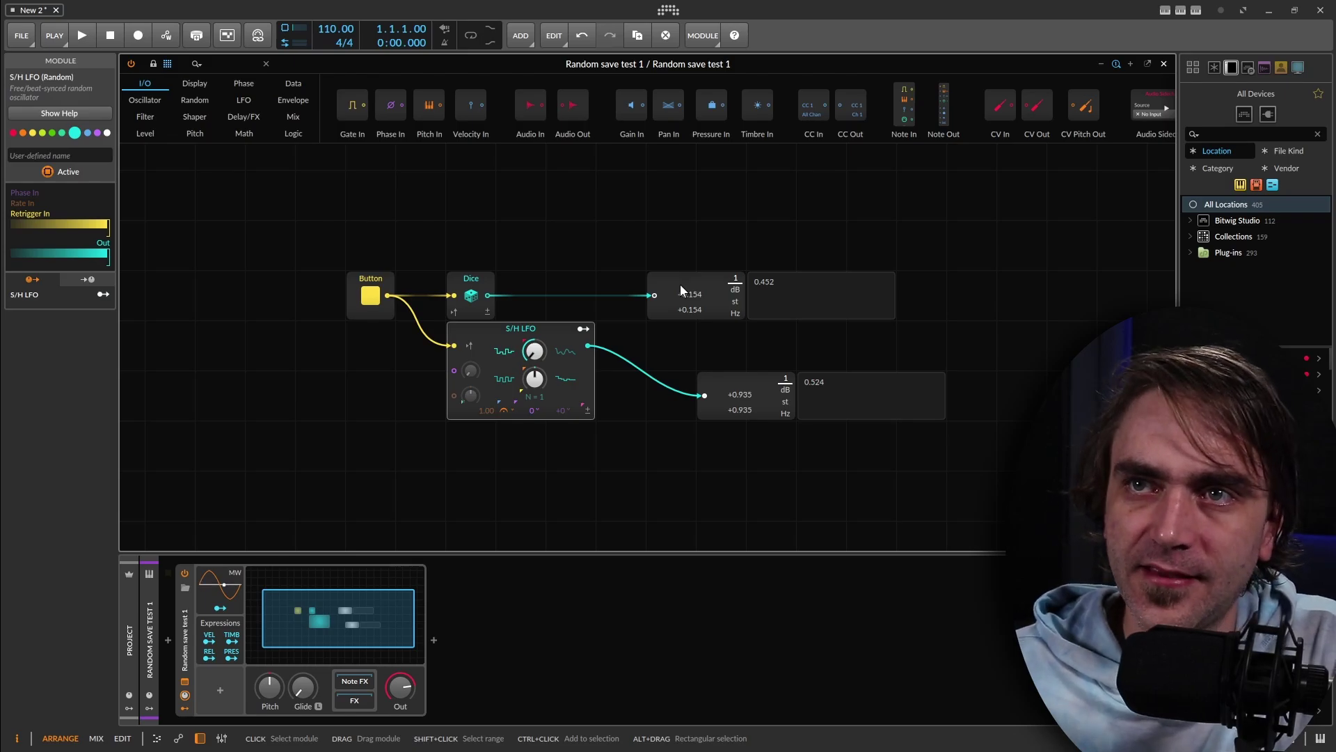
{"action": "left_click", "coordinate": [467, 284]}
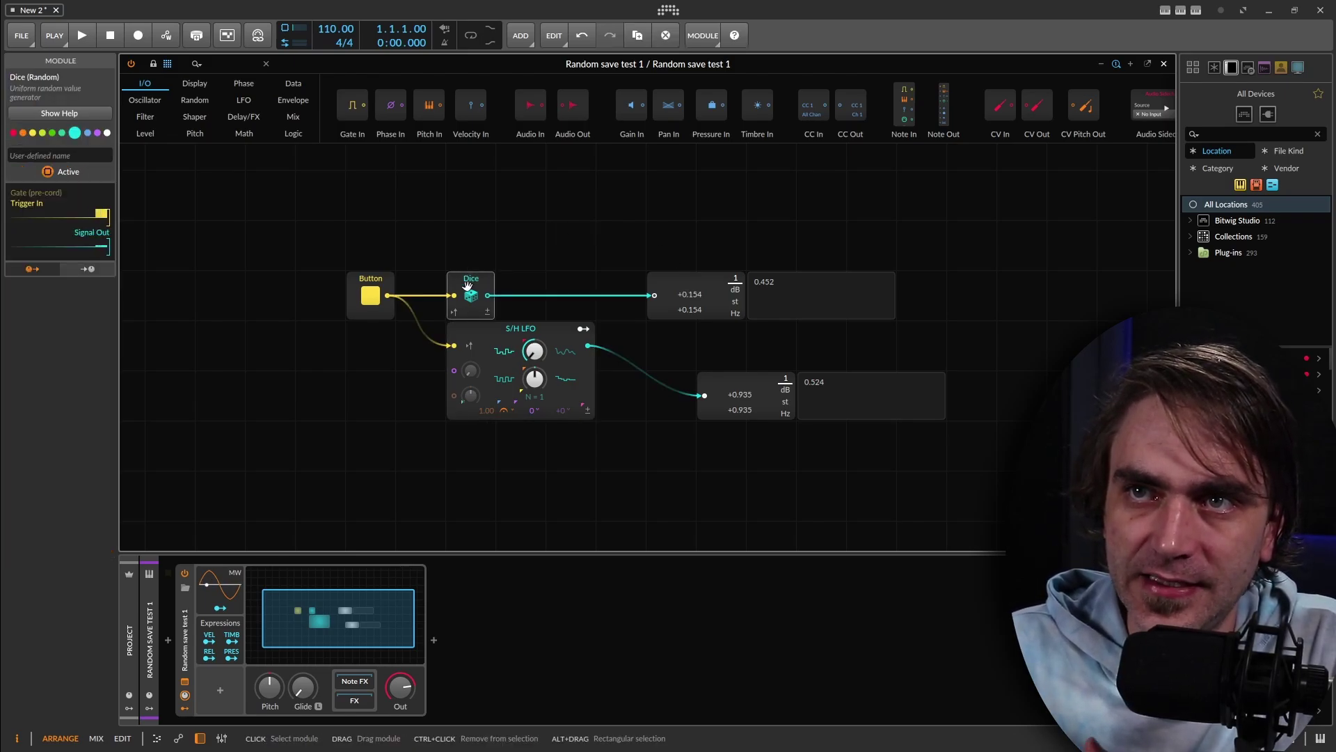
{"action": "left_click", "coordinate": [549, 328]}
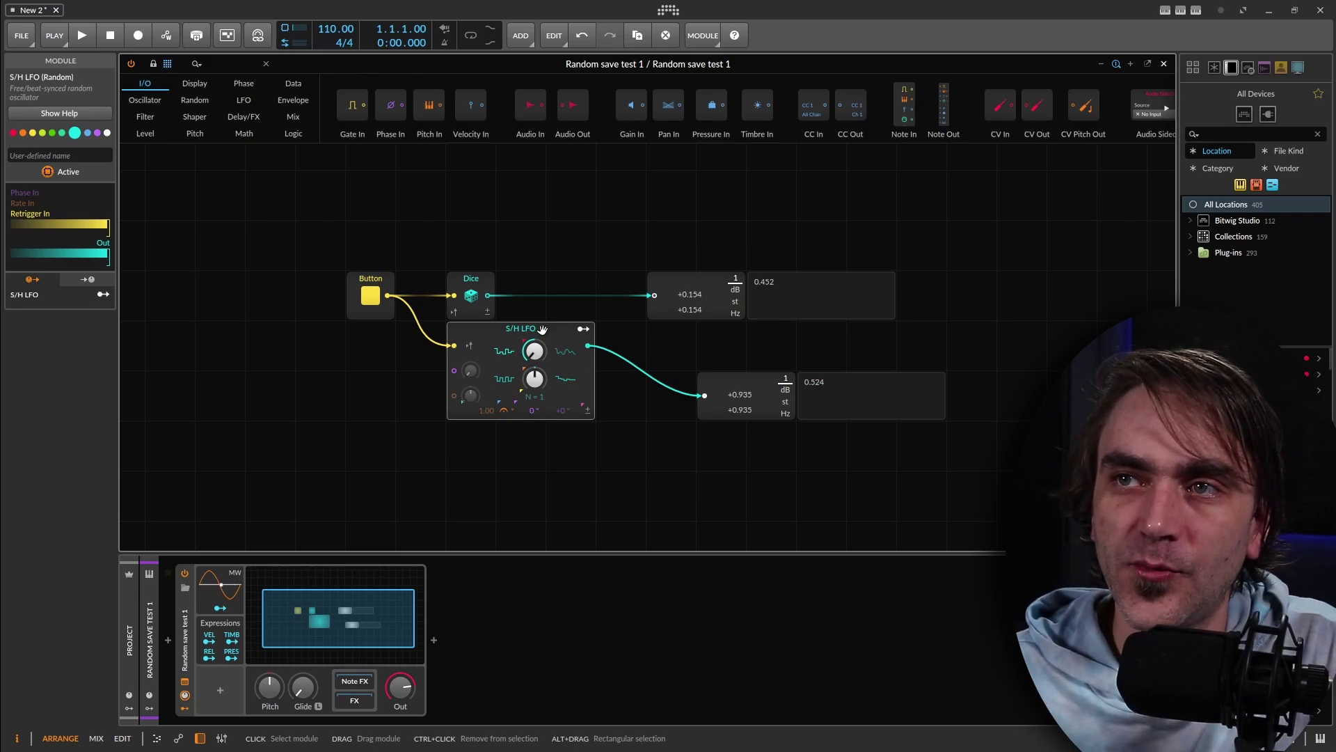
Edit the comment to the current value, then save over the Random save test 1 library preset.
{"action": "left_click", "coordinate": [763, 279]}
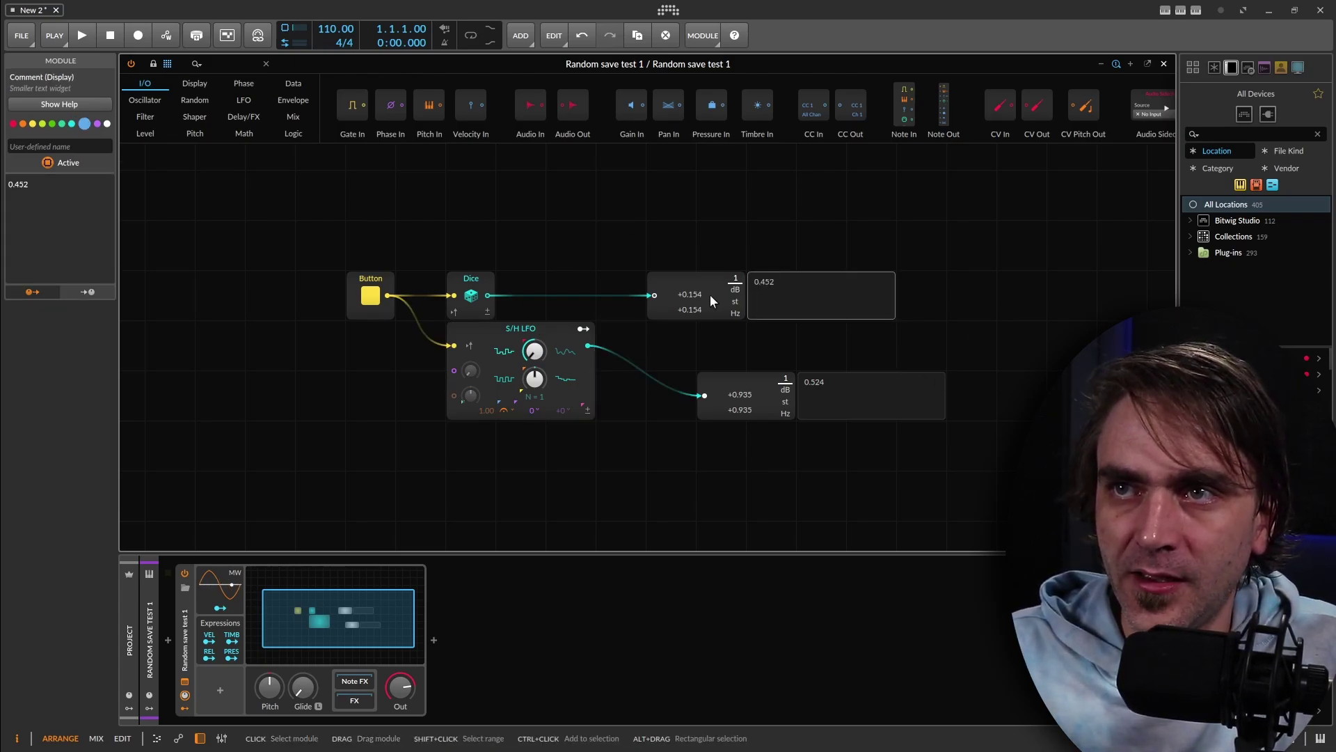
{"action": "double_click", "coordinate": [774, 287]}
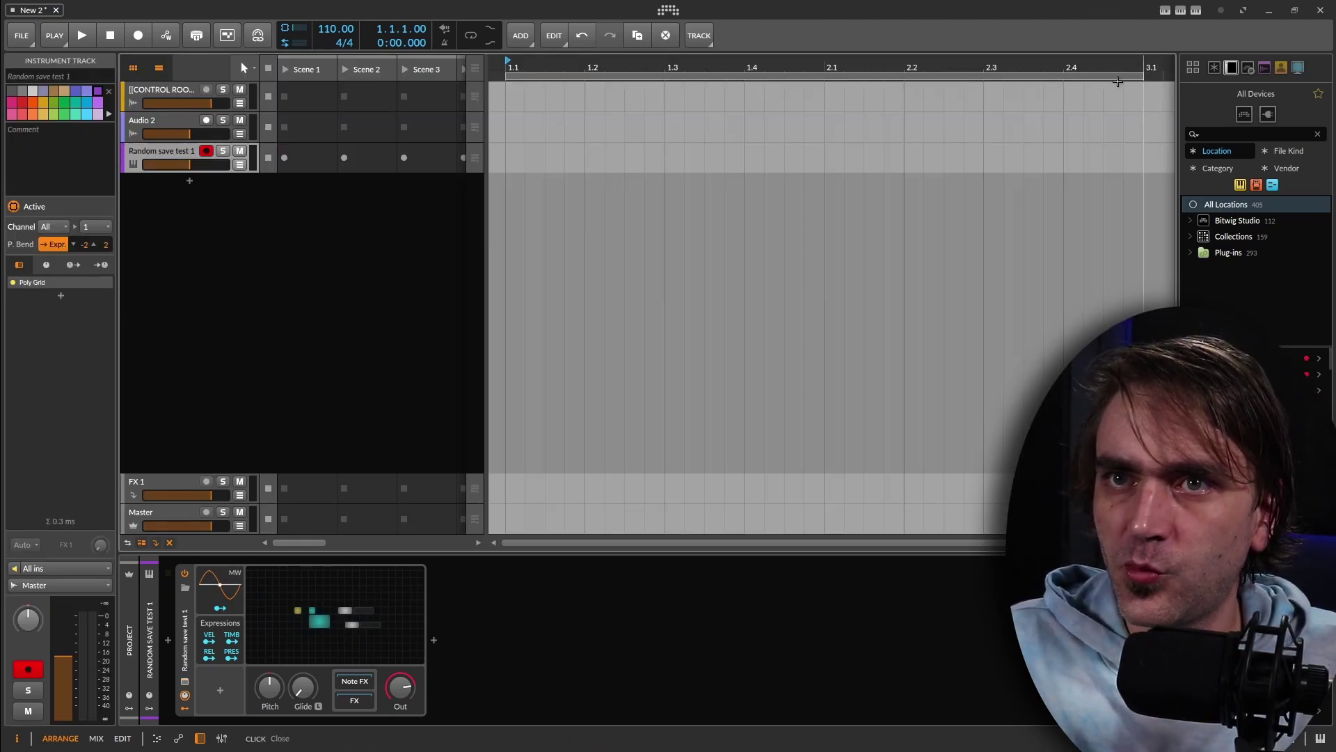
{"action": "left_click", "coordinate": [339, 617]}
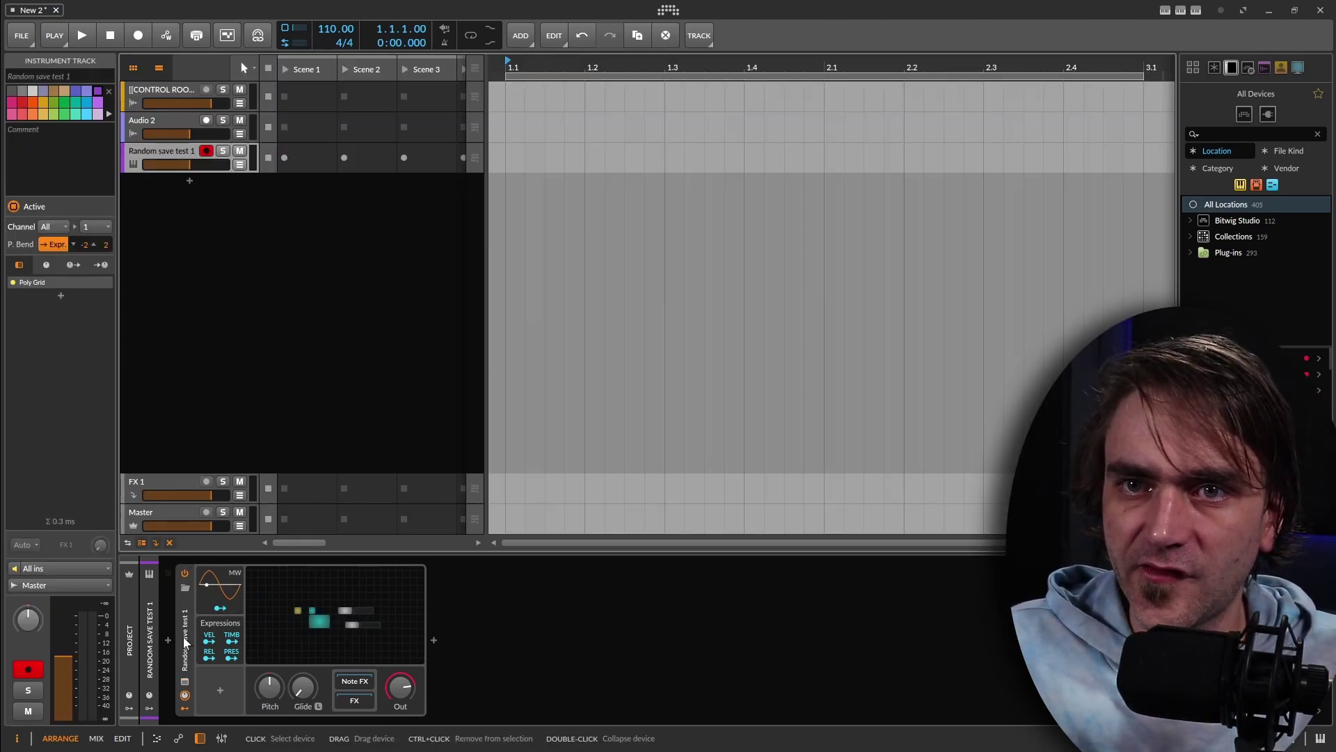
{"action": "left_click", "coordinate": [194, 595]}
{"action": "right_click", "coordinate": [194, 595]}
{"action": "left_click", "coordinate": [275, 544]}
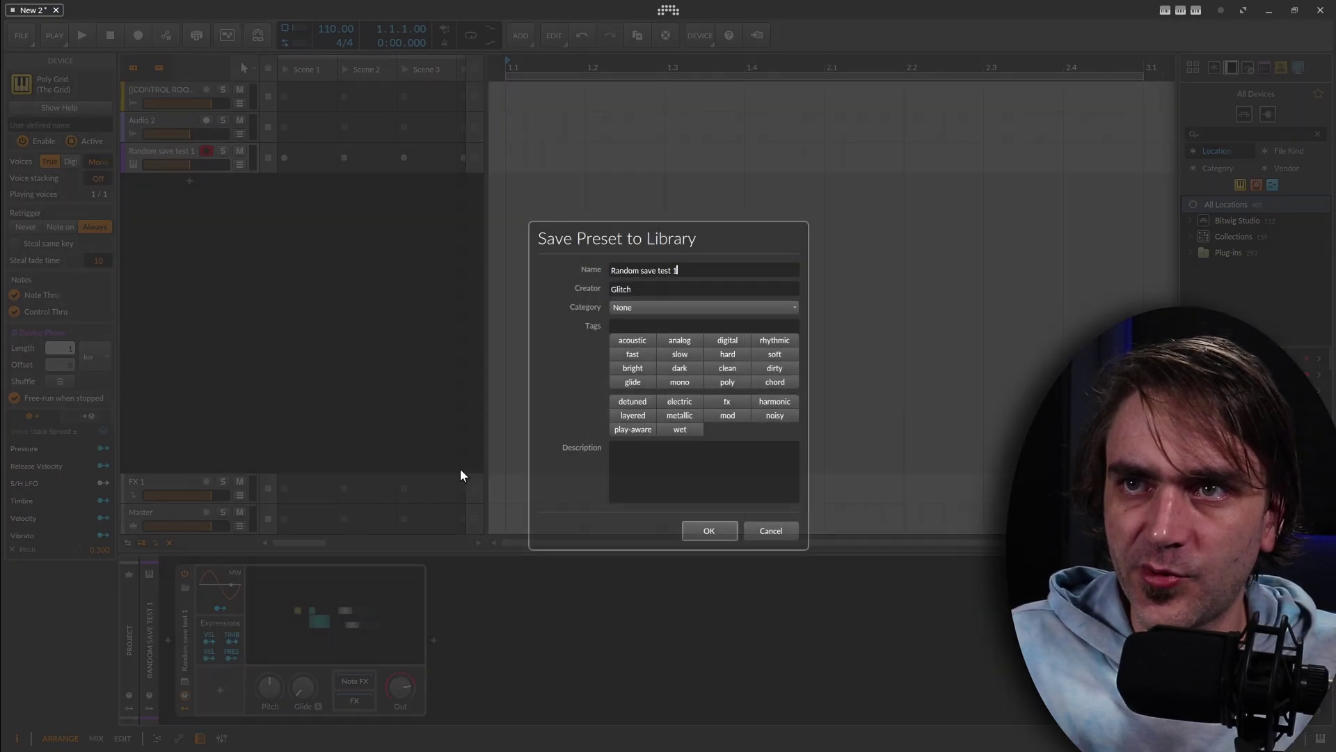
{"action": "left_click", "coordinate": [691, 530]}
{"action": "left_click", "coordinate": [704, 438]}
Reopen the patch and select the modules and the 0.154 and 0.935 comments to review them.
{"action": "left_click", "coordinate": [168, 640]}
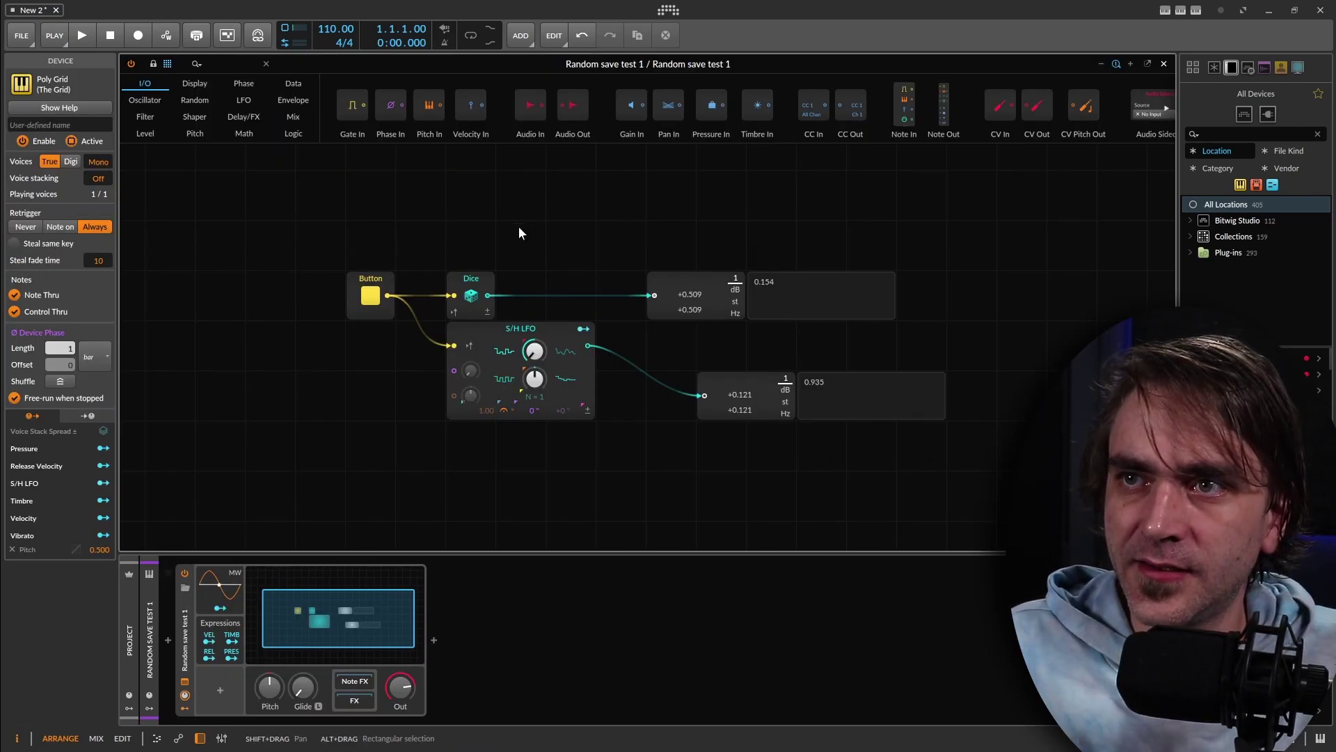
{"action": "left_click_drag", "start_coordinate": [516, 227], "coordinate": [769, 469]}
{"action": "left_click", "coordinate": [766, 295]}
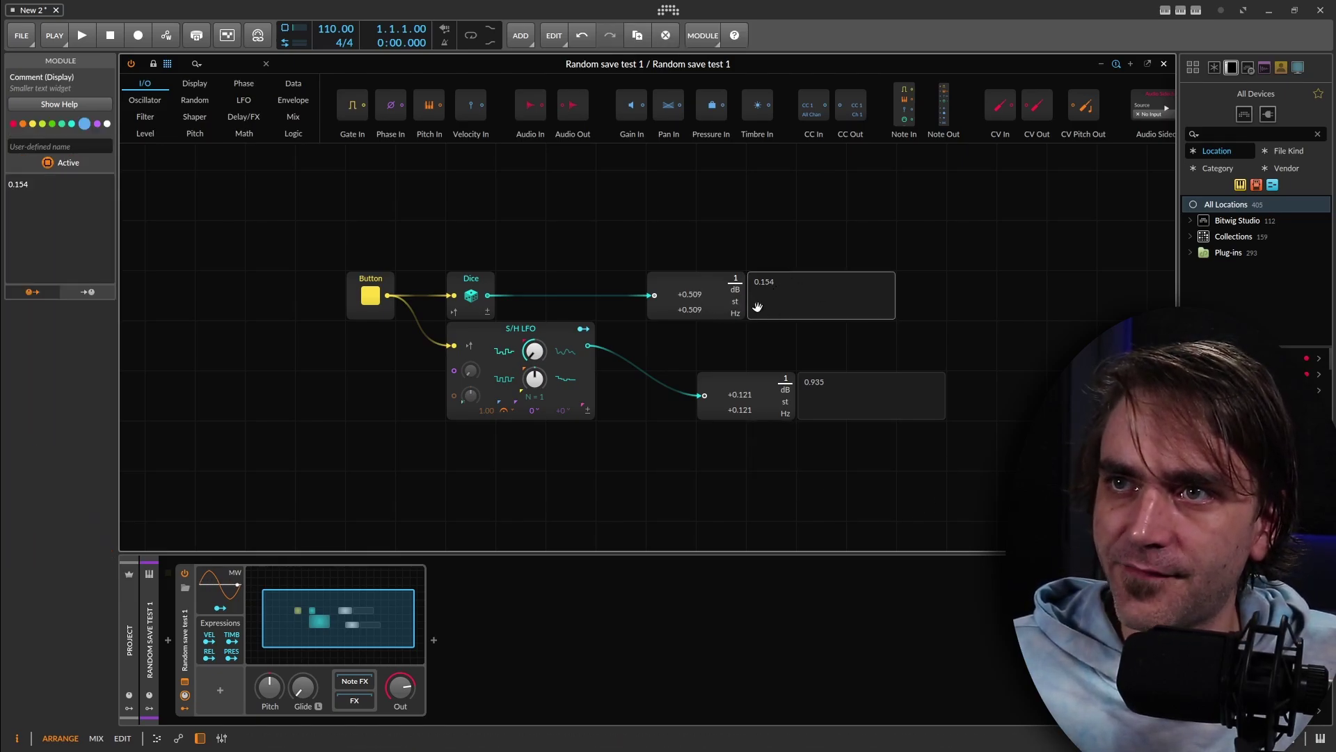
{"action": "left_click", "coordinate": [836, 395]}
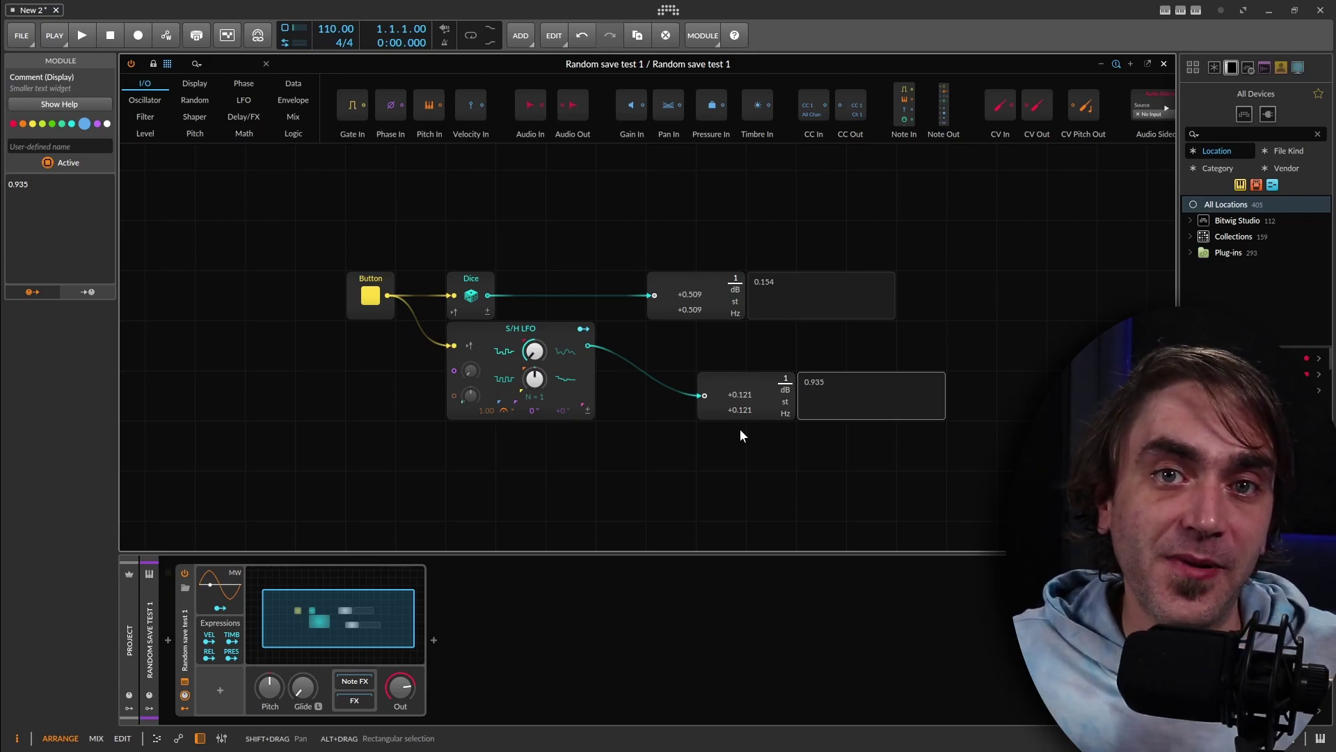
Add a new Inst 3 track, then revisit the Random save test 1 patch's Button, Dice and LFO.
{"action": "key", "text": "Escape"}
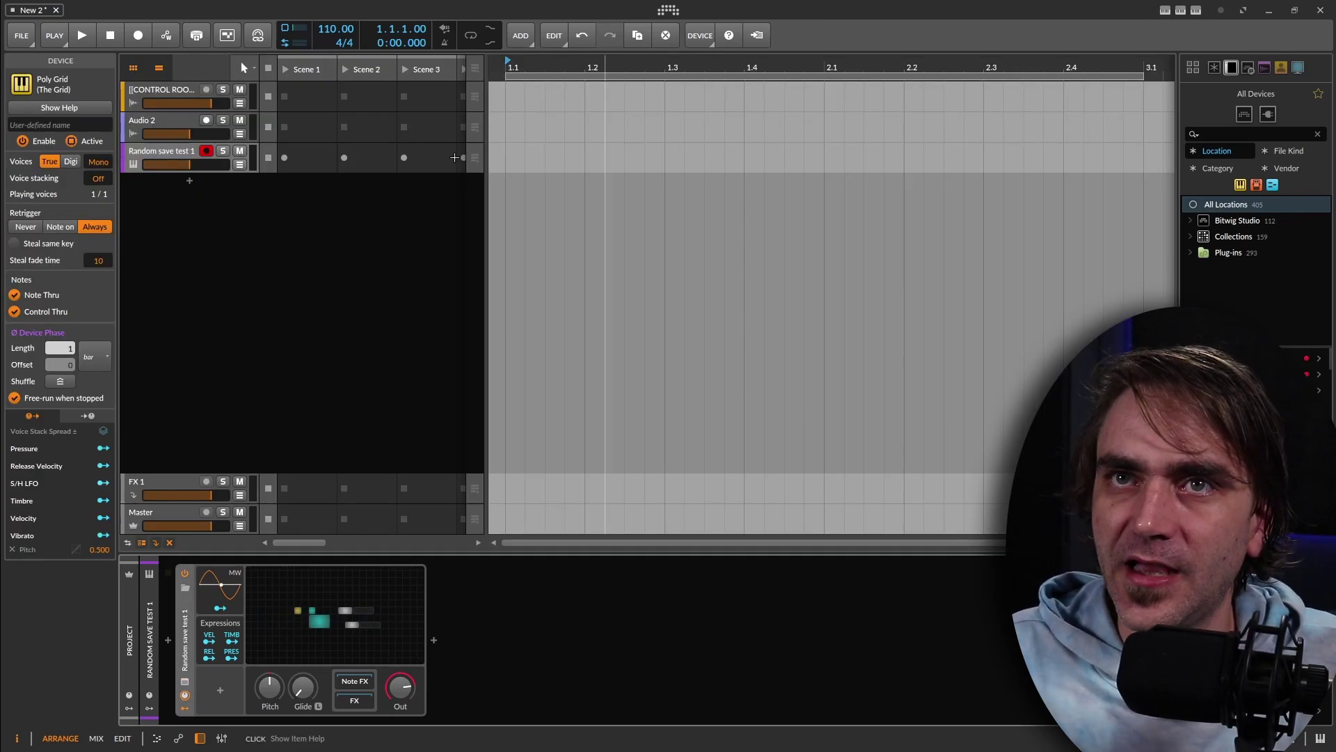
{"action": "key", "text": "ctrl+t"}
{"action": "left_click", "coordinate": [167, 178]}
{"action": "left_click", "coordinate": [299, 612]}
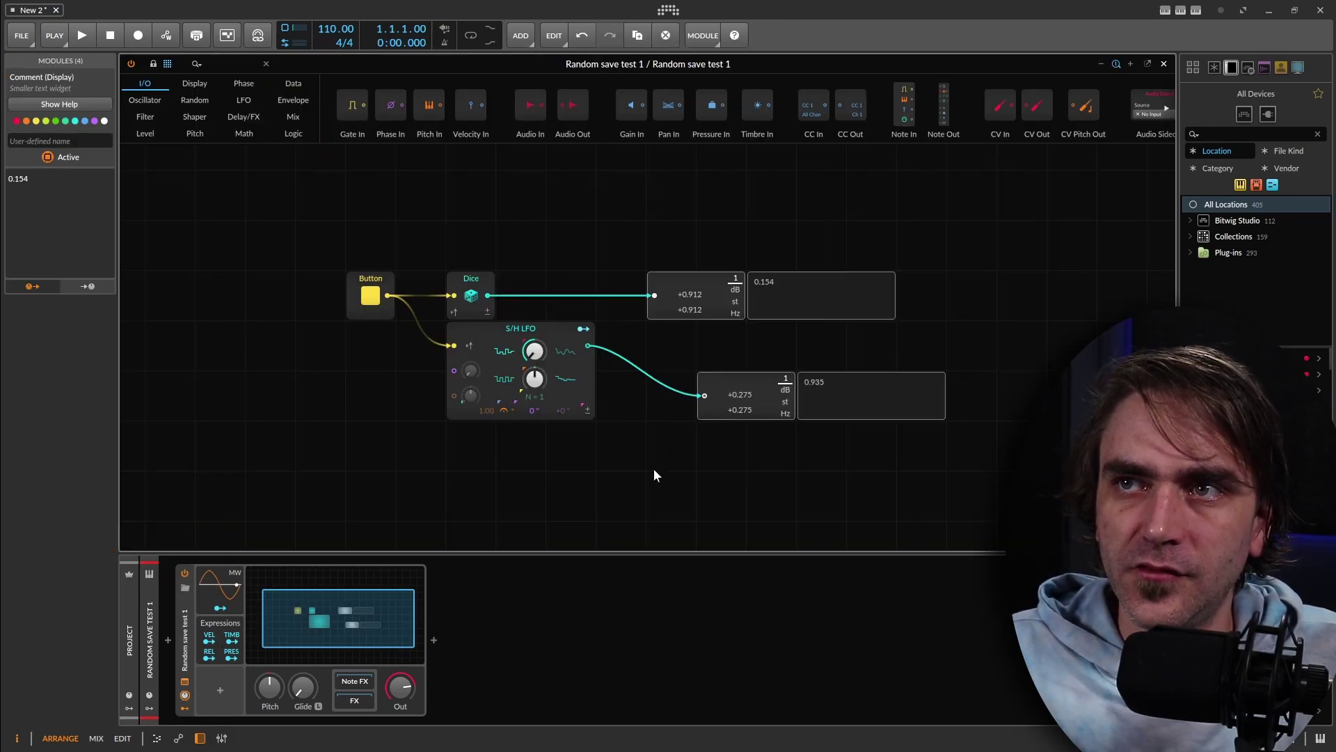
{"action": "key", "text": "Escape"}
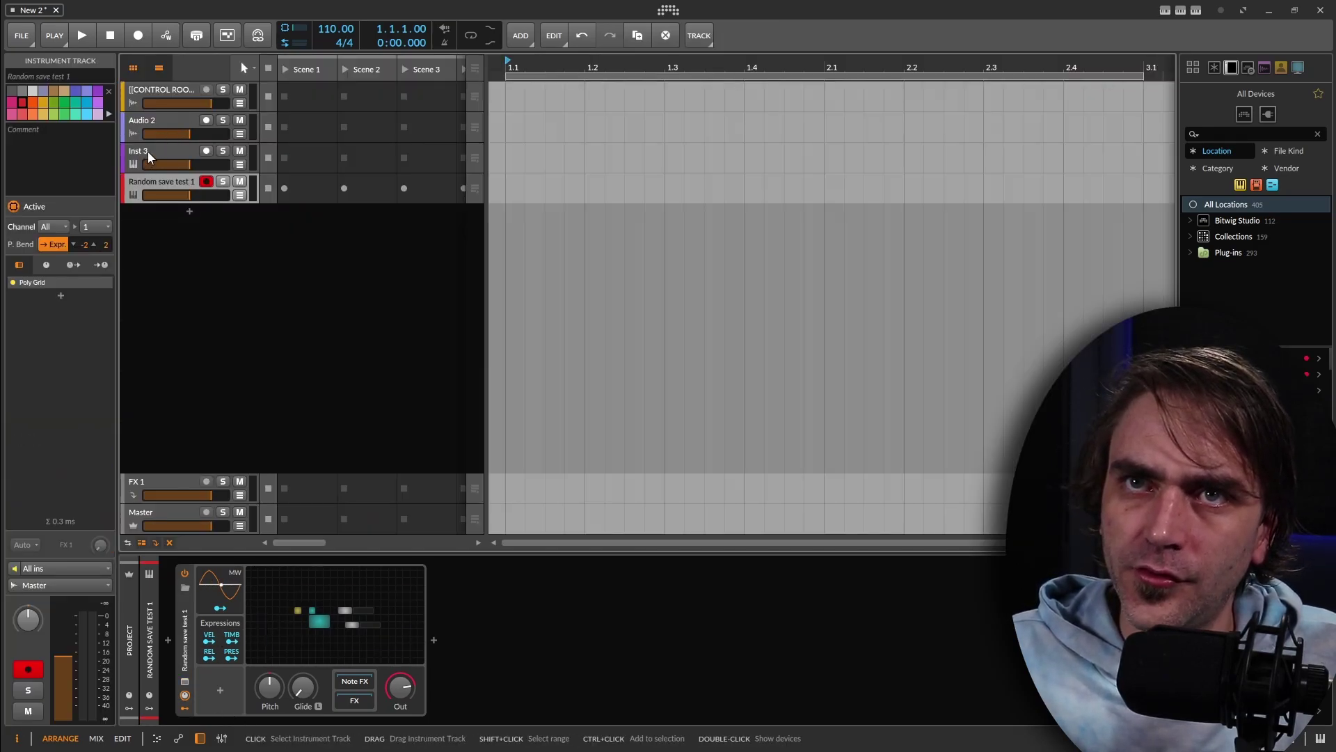
{"action": "left_click", "coordinate": [147, 151]}
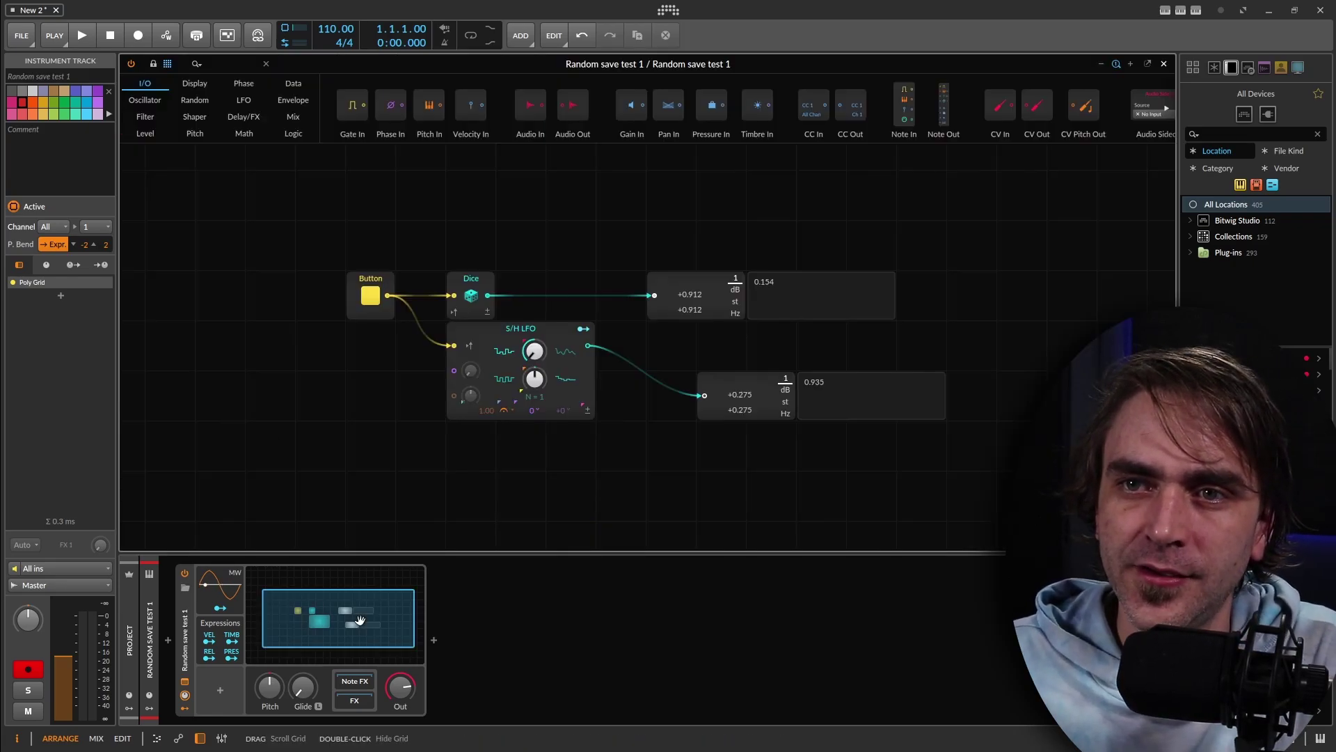
{"action": "left_click", "coordinate": [359, 618]}
{"action": "left_click_drag", "start_coordinate": [578, 224], "coordinate": [337, 480]}
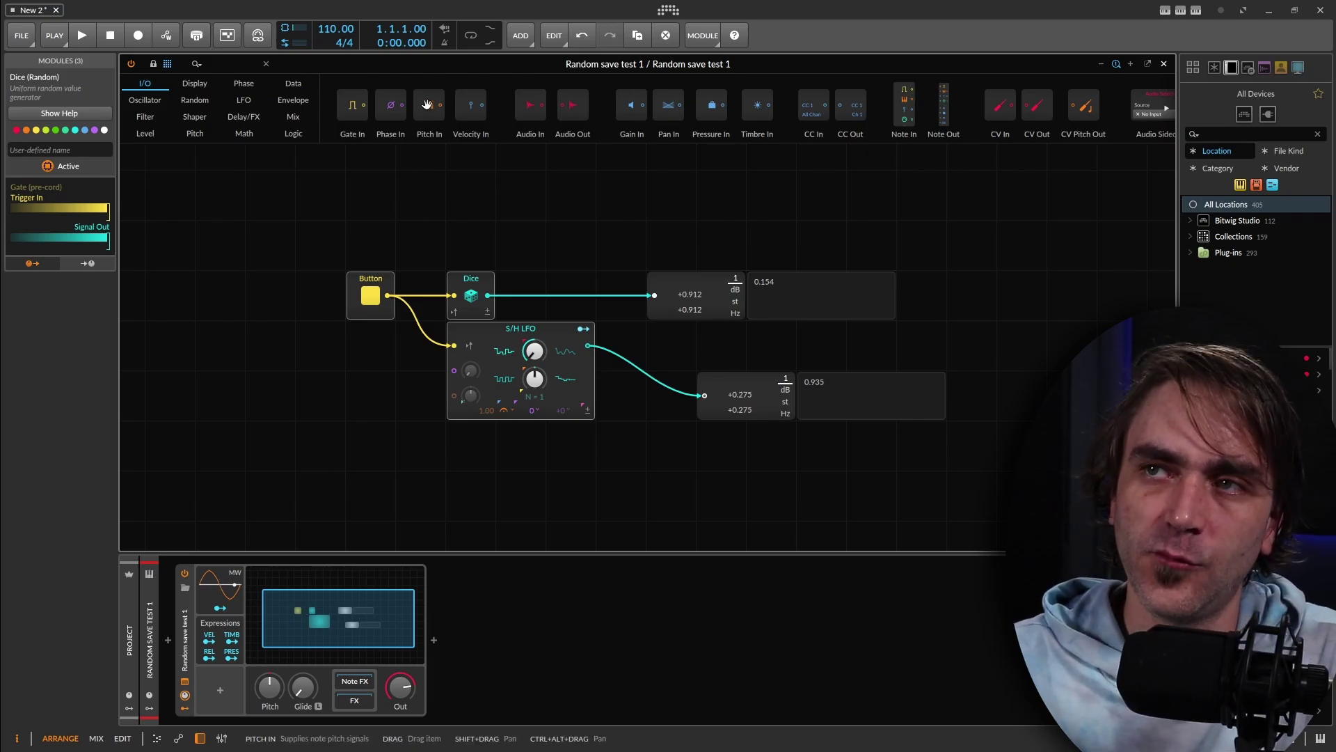
Delete the Poly Grid device and load the Random Memory preset into the empty chain.
{"action": "left_click", "coordinate": [1163, 62]}
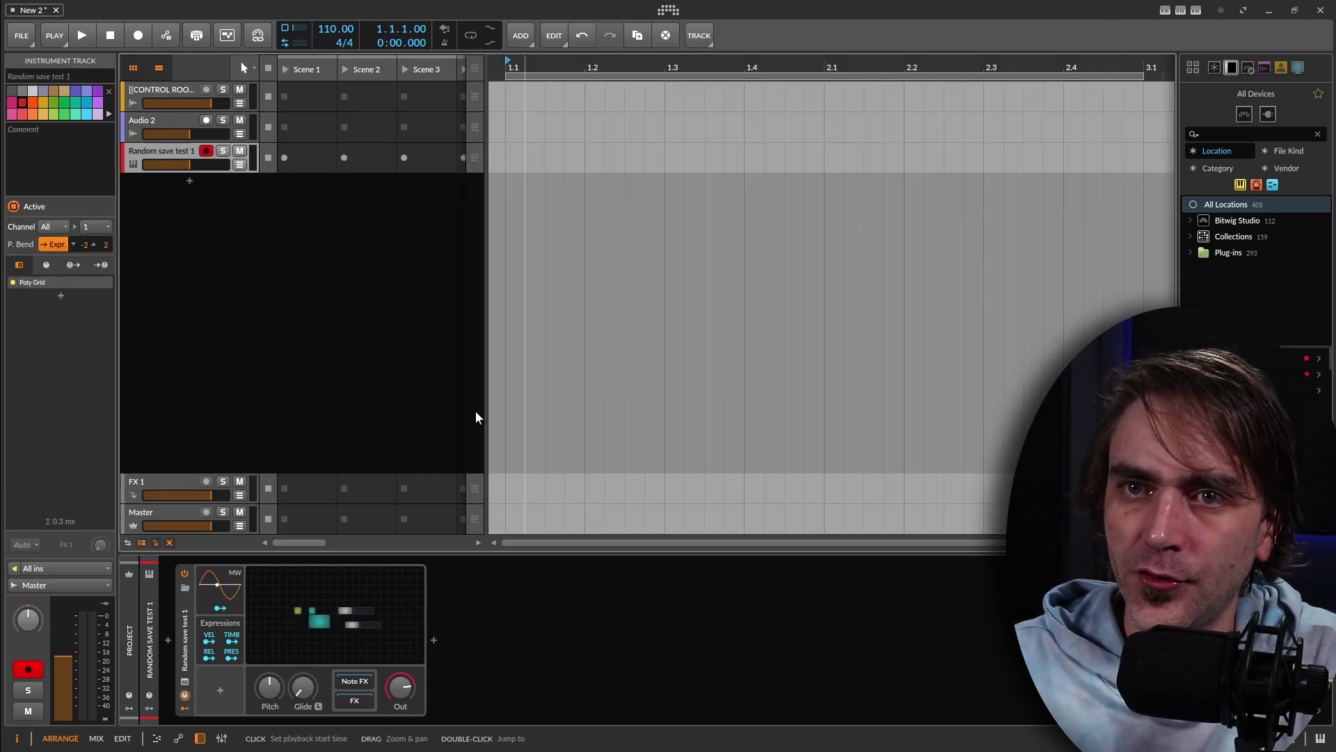
{"action": "left_click", "coordinate": [183, 638]}
{"action": "key", "text": "Delete"}
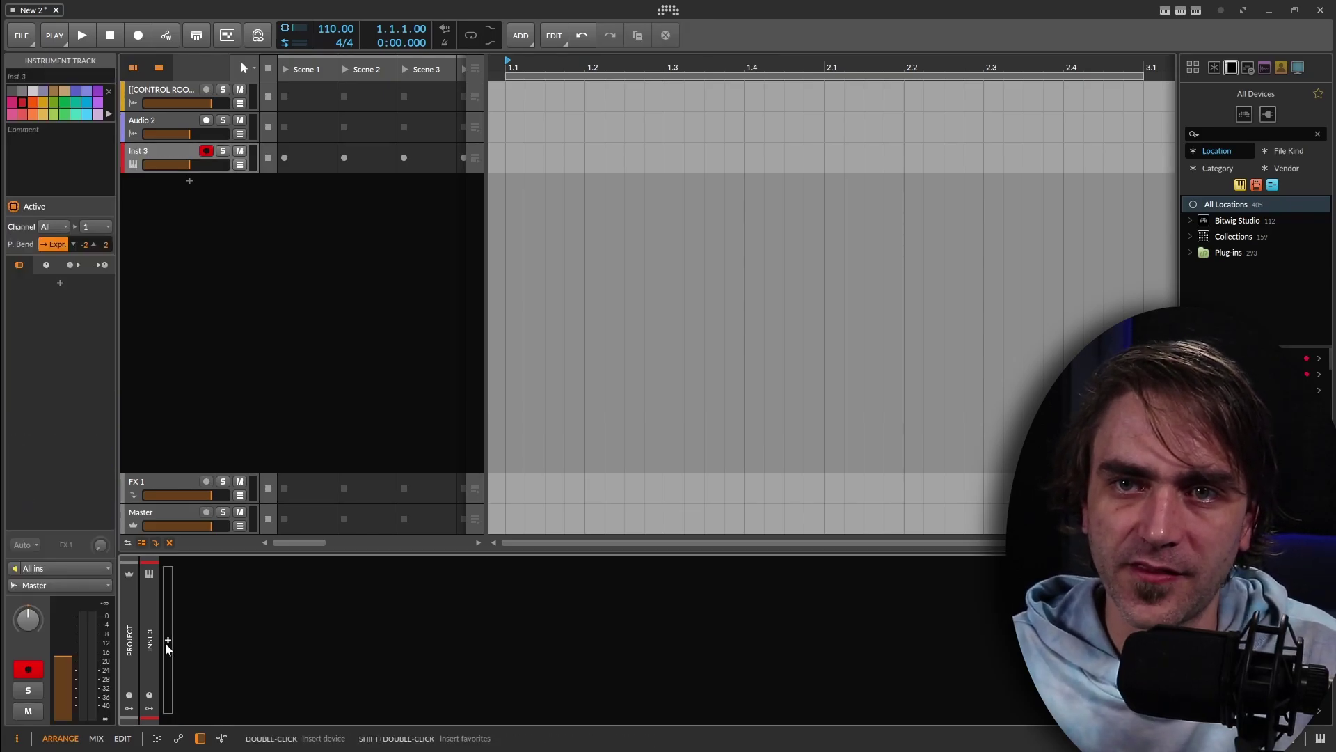
{"action": "left_click", "coordinate": [166, 641]}
{"action": "key", "text": "Return"}
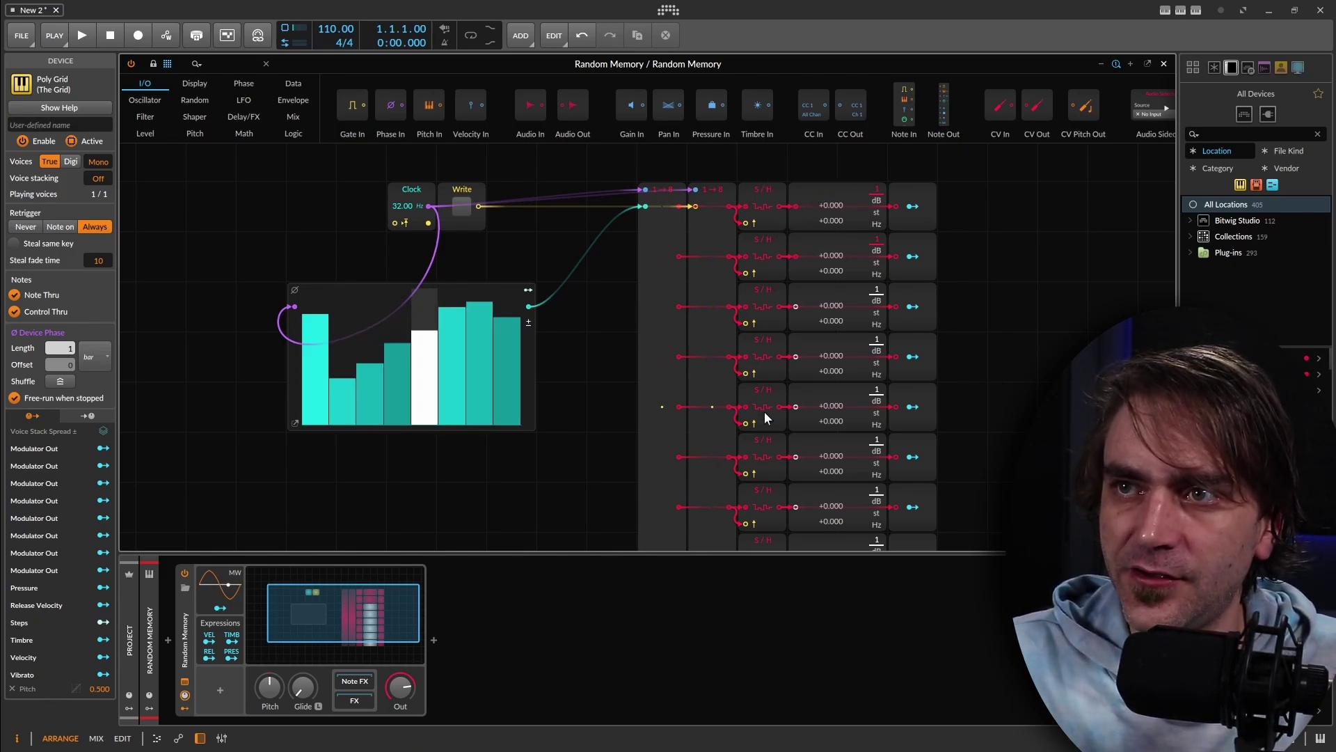
Randomize the eight Steps values four times in the enlarged editor, then write them into the S/H modules.
{"action": "left_click", "coordinate": [524, 370]}
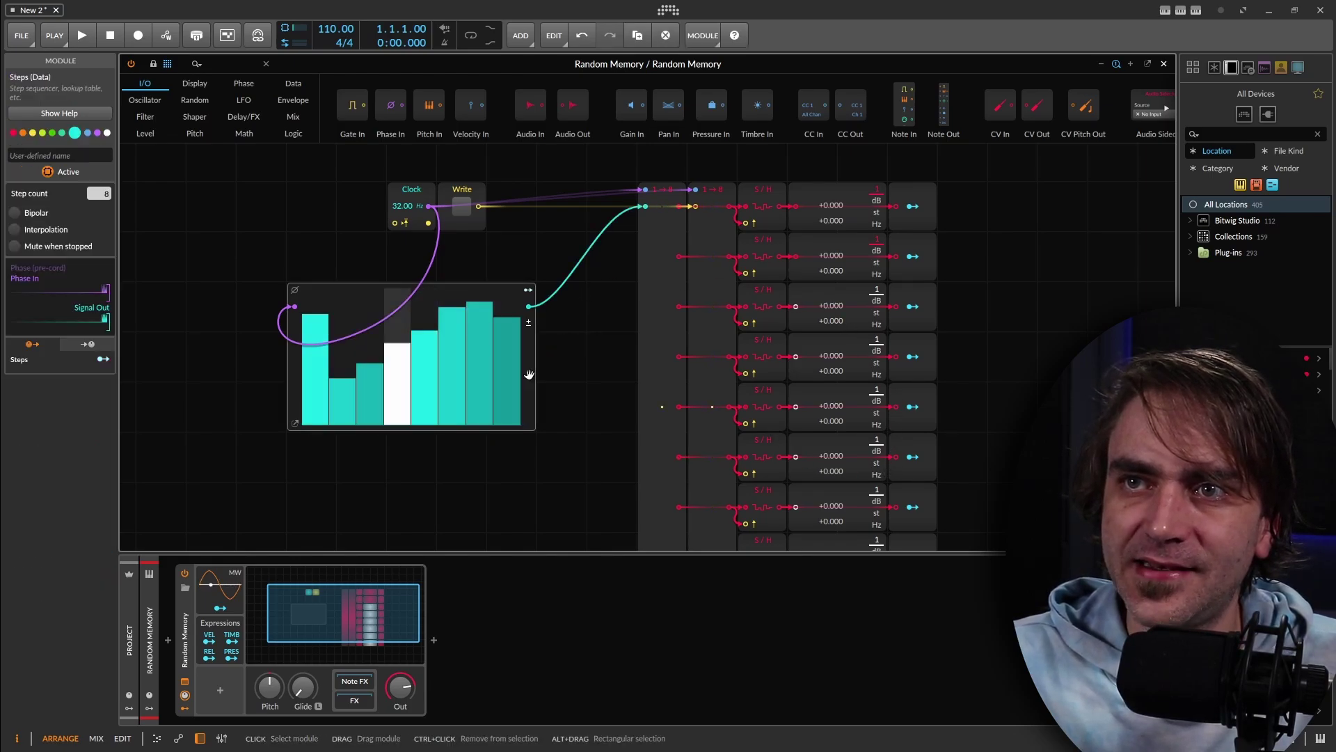
{"action": "left_click", "coordinate": [296, 422]}
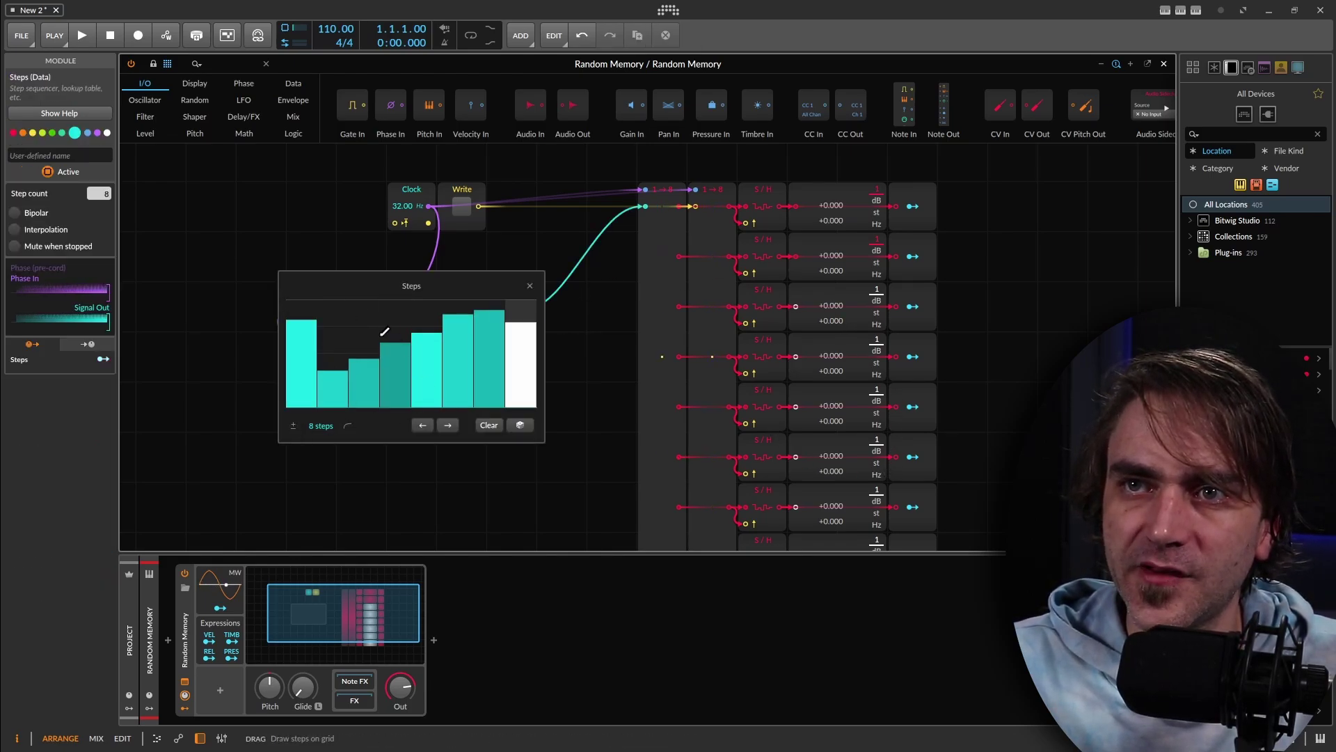
{"action": "left_click", "coordinate": [522, 423]}
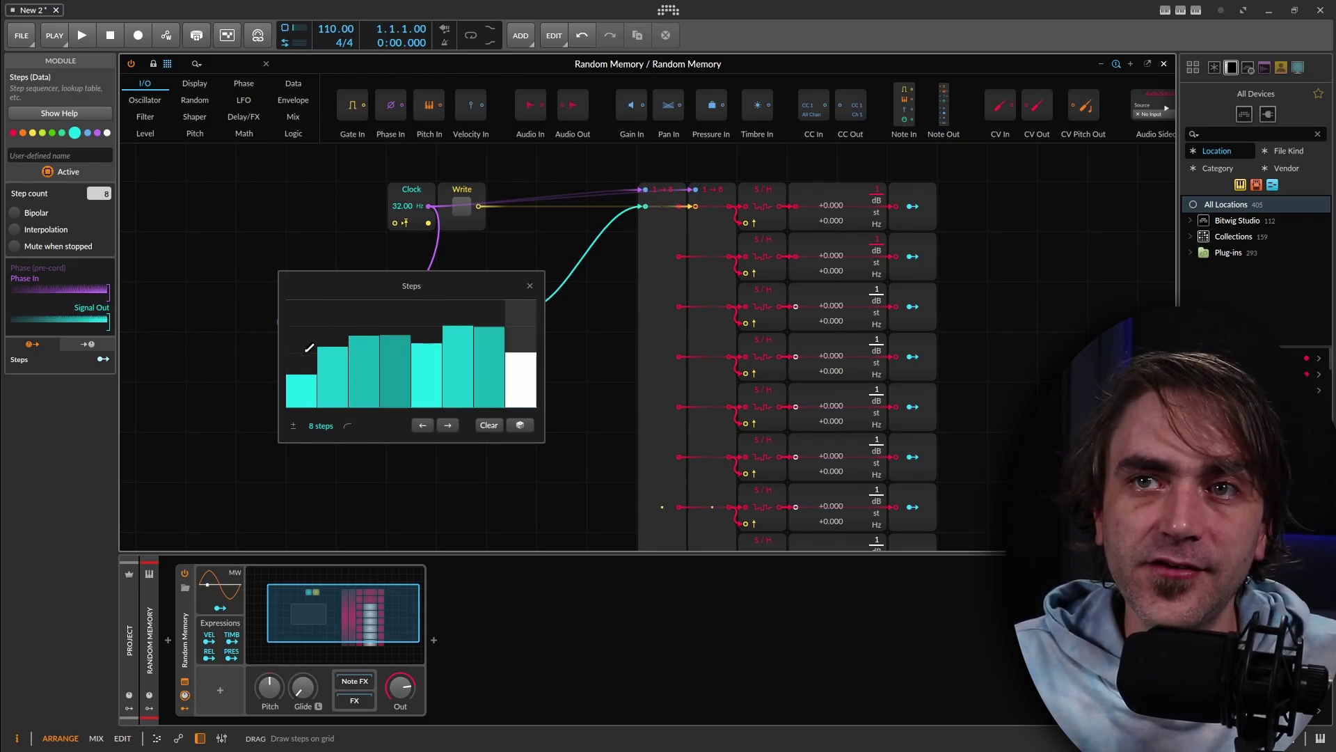
{"action": "left_click", "coordinate": [527, 423]}
{"action": "left_click", "coordinate": [520, 424]}
{"action": "left_click", "coordinate": [522, 425]}
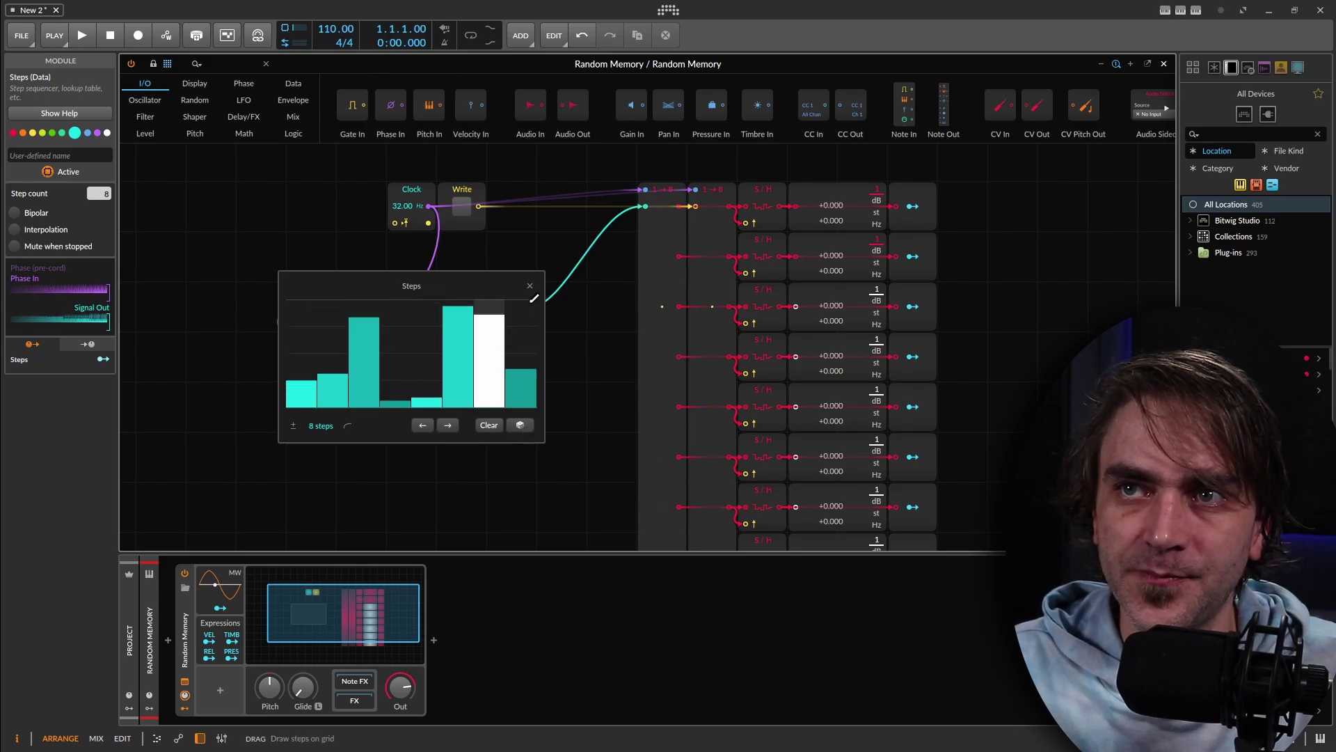
{"action": "left_click", "coordinate": [530, 285]}
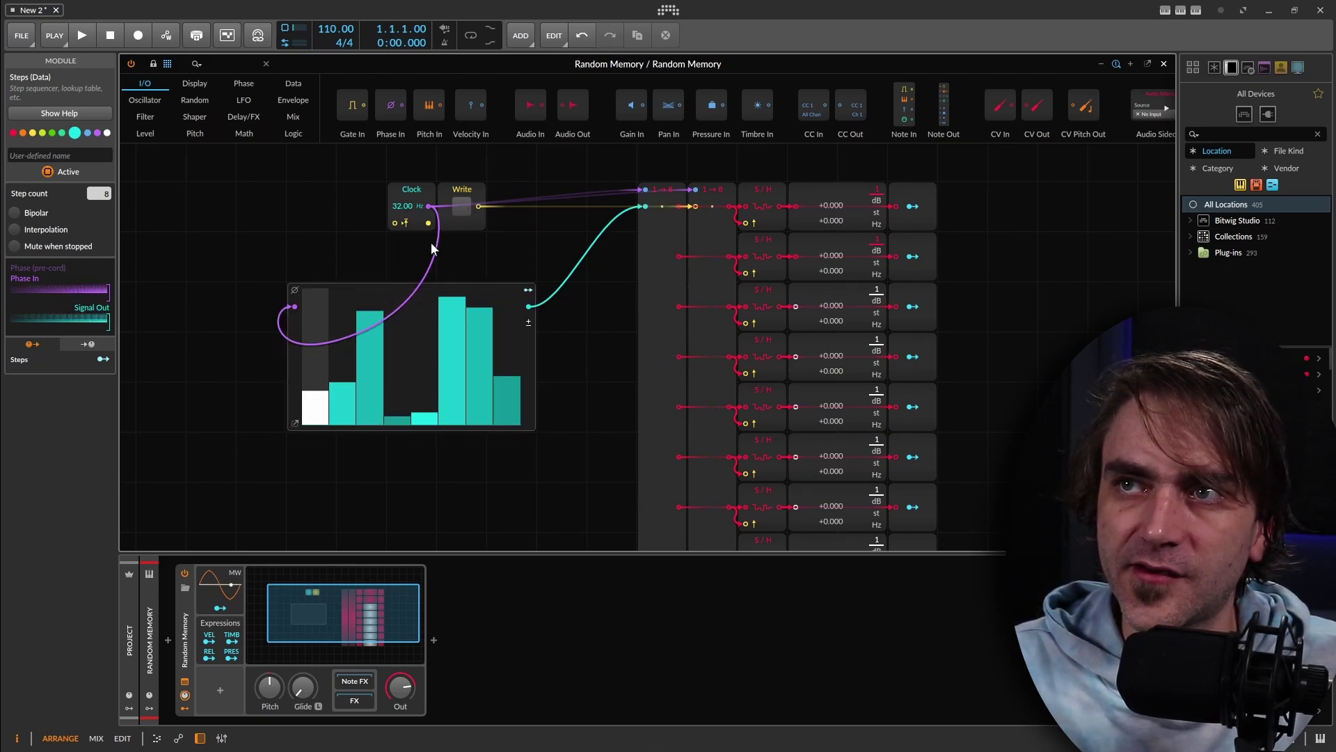
{"action": "left_click", "coordinate": [466, 217]}
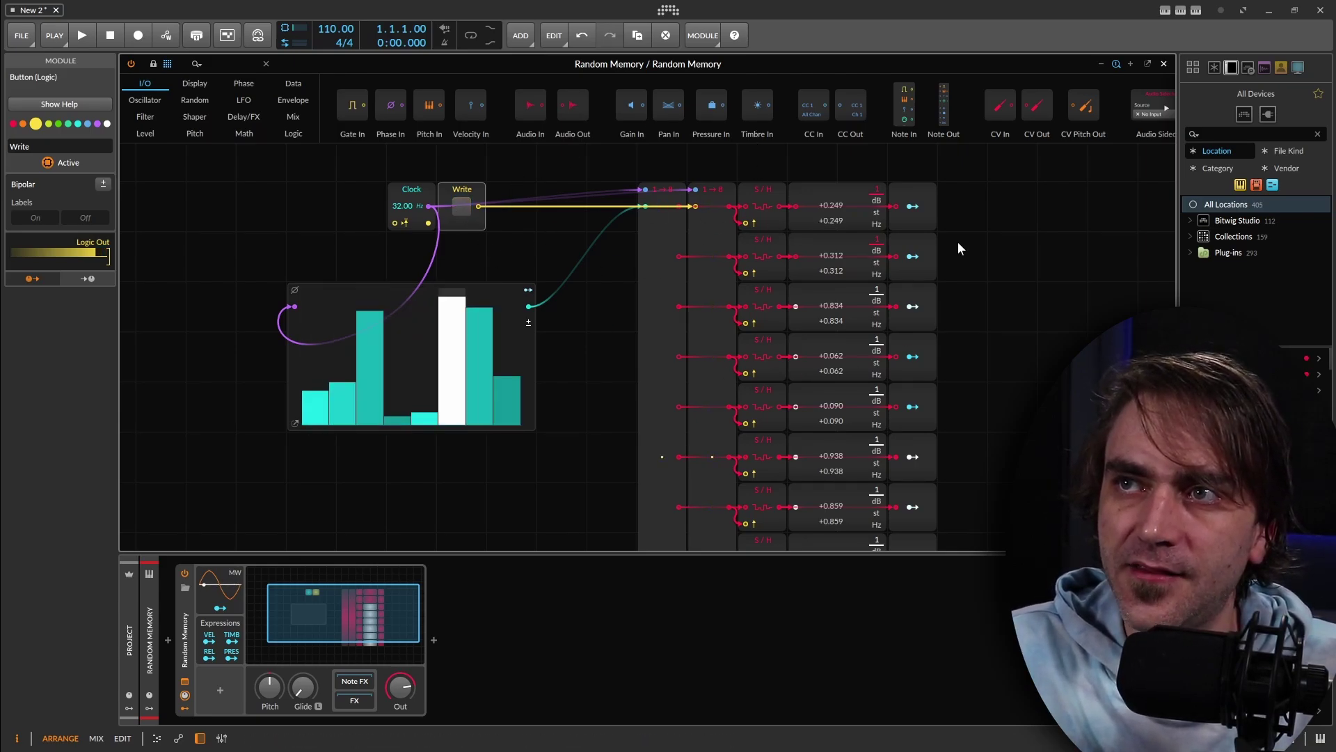
Switch Write off and randomize the eight step values three times in the enlarged editor.
{"action": "left_click", "coordinate": [456, 206]}
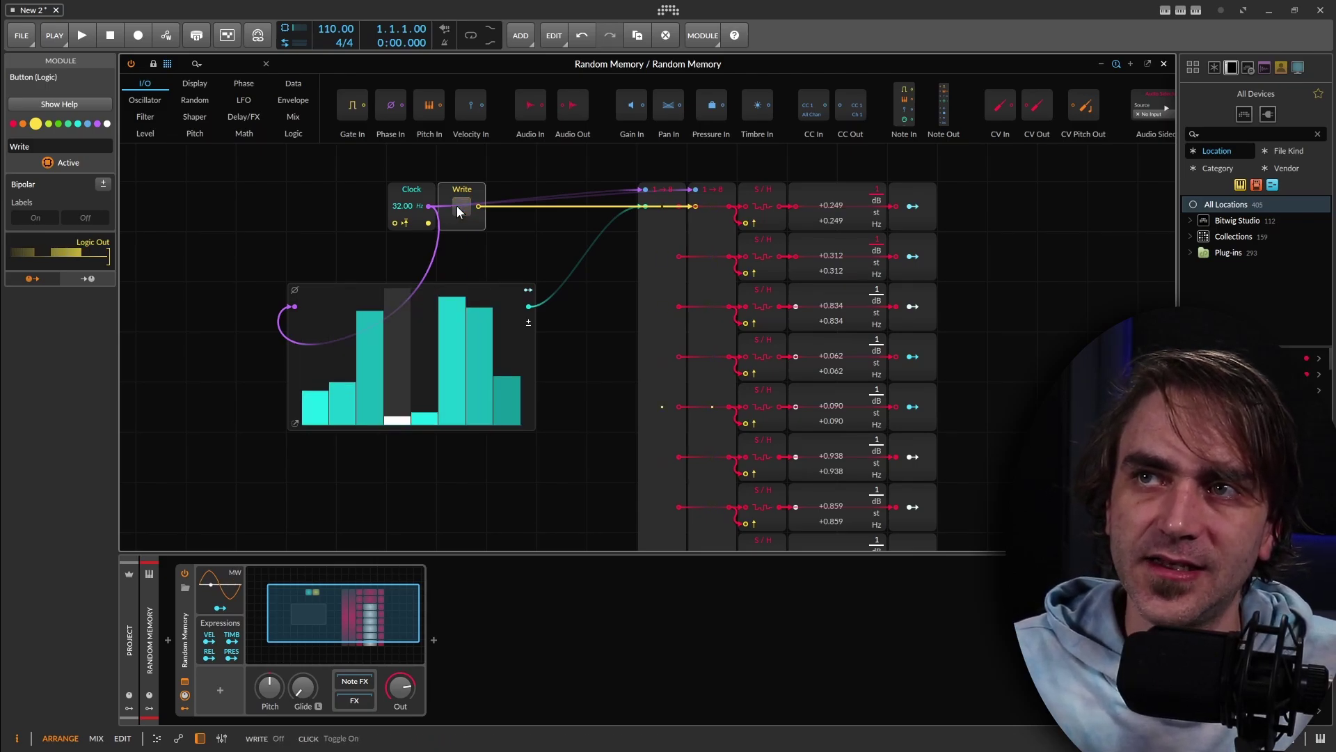
{"action": "left_click", "coordinate": [458, 208]}
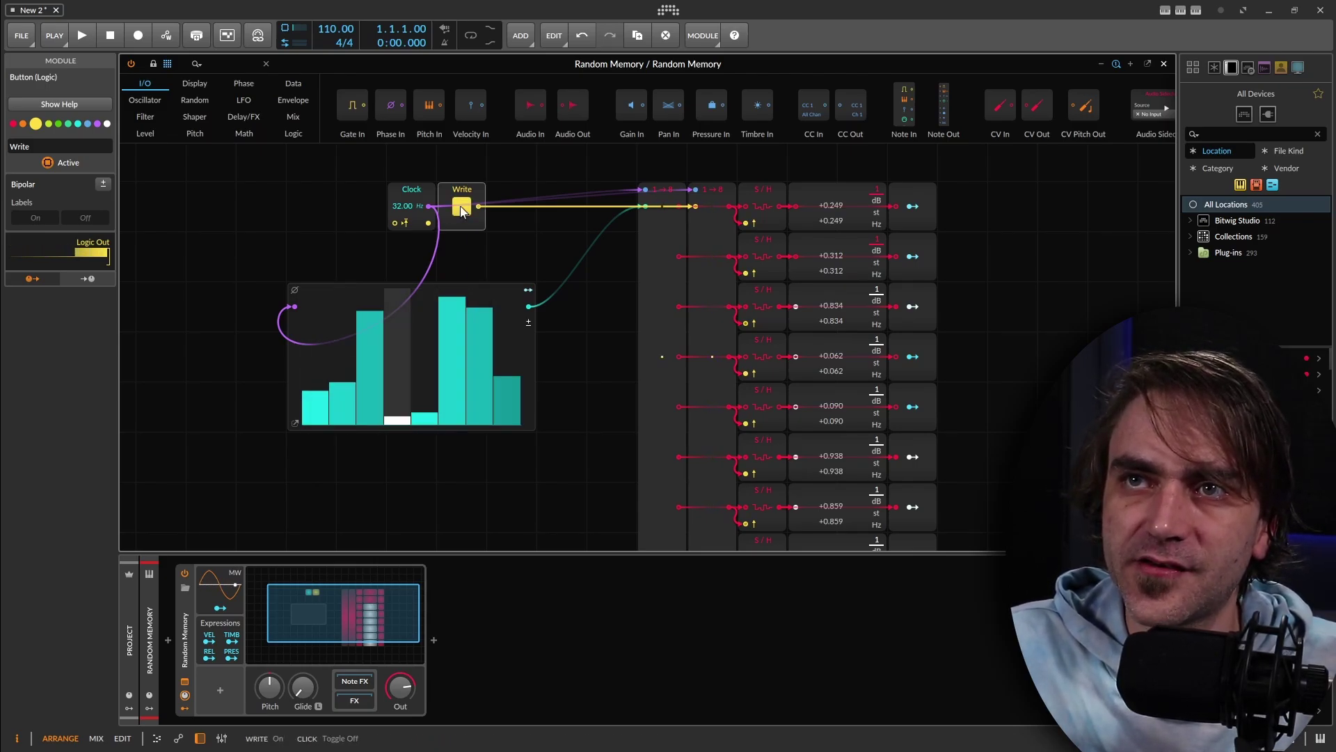
{"action": "left_click", "coordinate": [465, 208]}
{"action": "left_click", "coordinate": [295, 422]}
{"action": "left_click", "coordinate": [520, 425]}
{"action": "left_click", "coordinate": [518, 424]}
{"action": "left_click", "coordinate": [518, 424]}
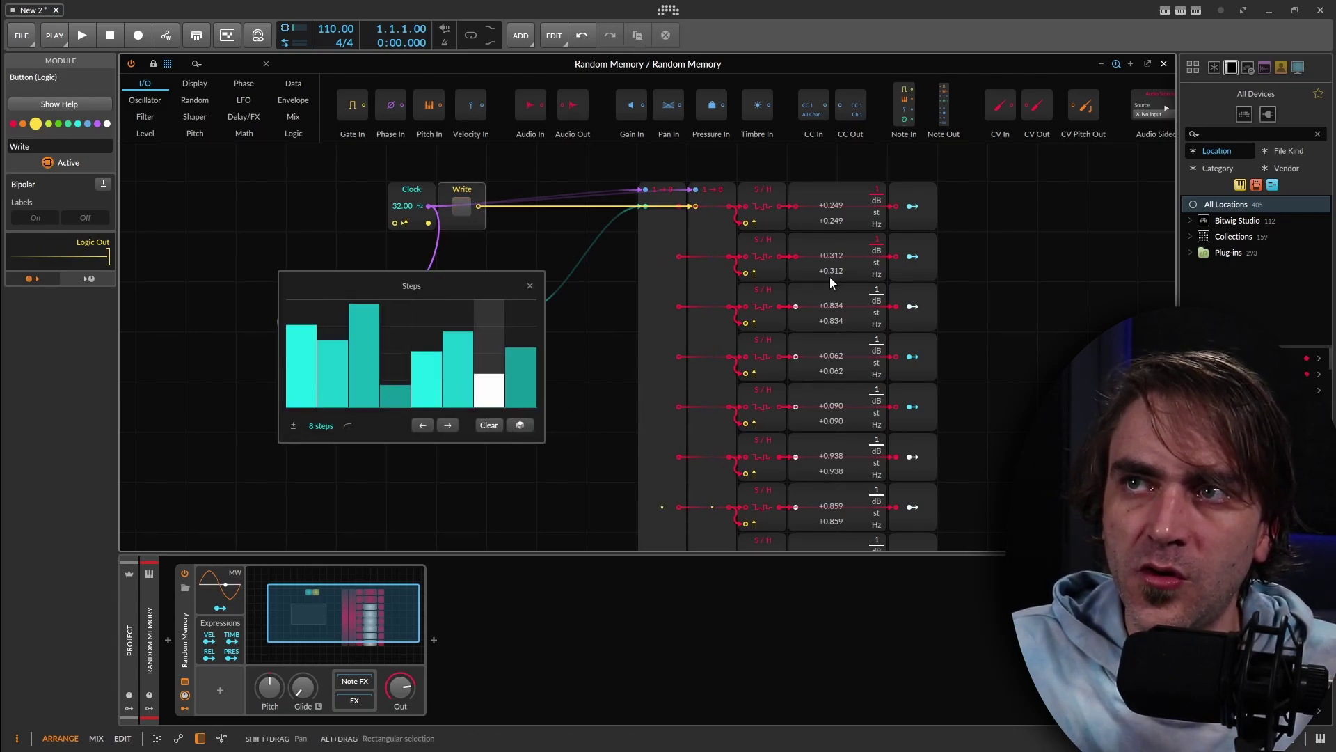
{"action": "left_click", "coordinate": [530, 286]}
Switch Write back on and check the readouts' new values, such as +0.764, +0.625 and +0.959.
{"action": "left_click", "coordinate": [839, 197]}
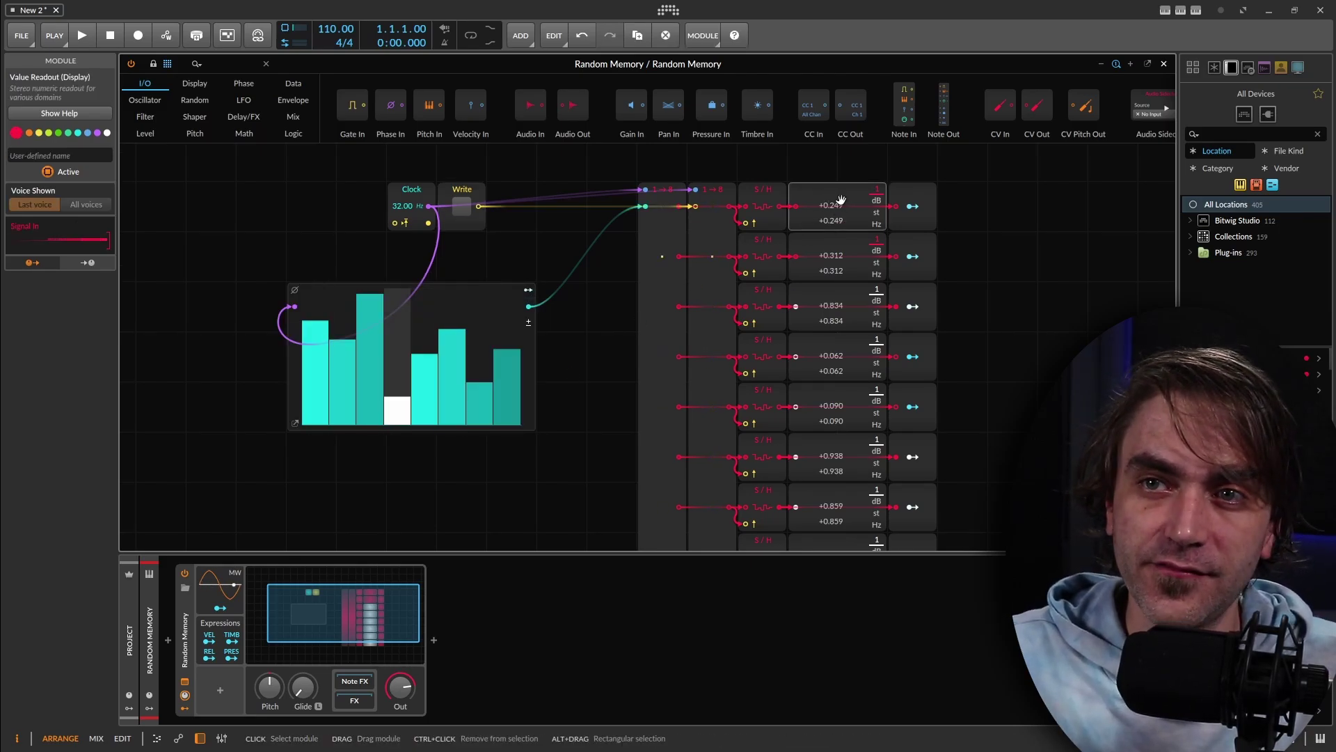
{"action": "left_click", "coordinate": [461, 206]}
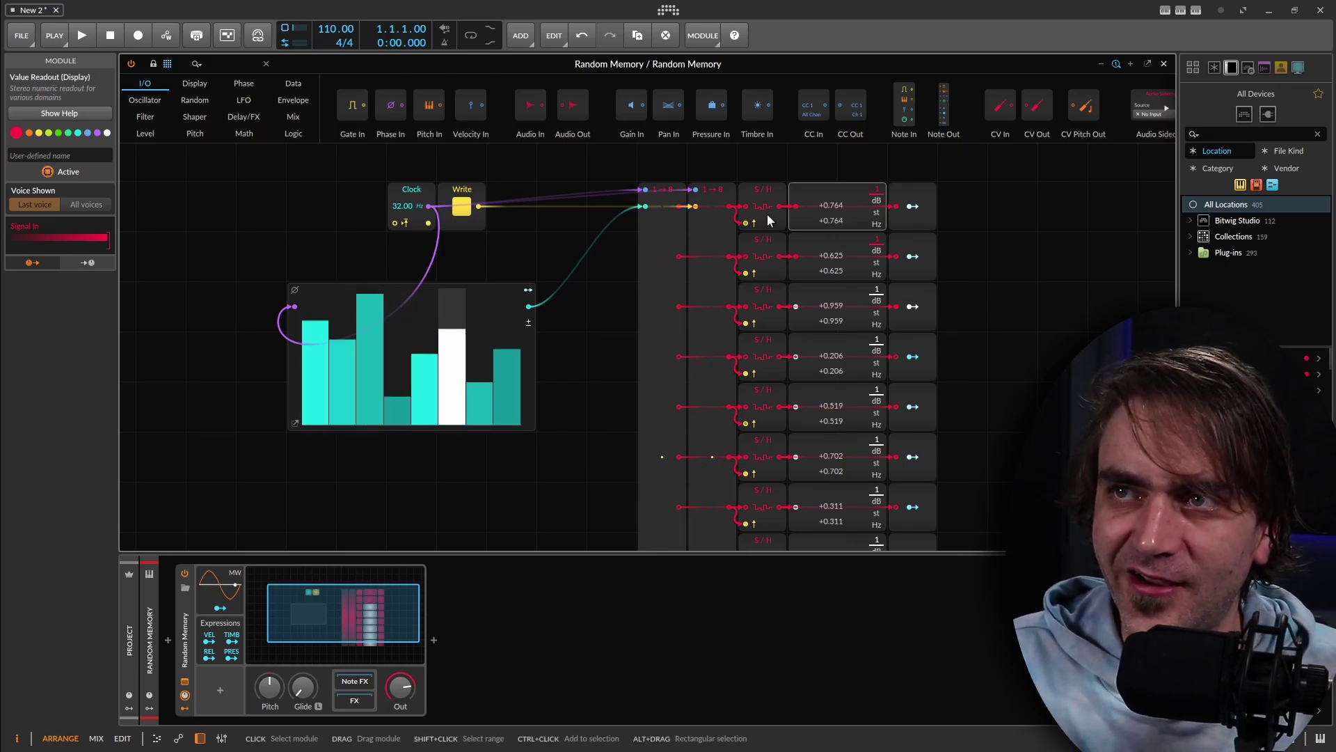
{"action": "left_click", "coordinate": [846, 267]}
{"action": "left_click", "coordinate": [839, 309]}
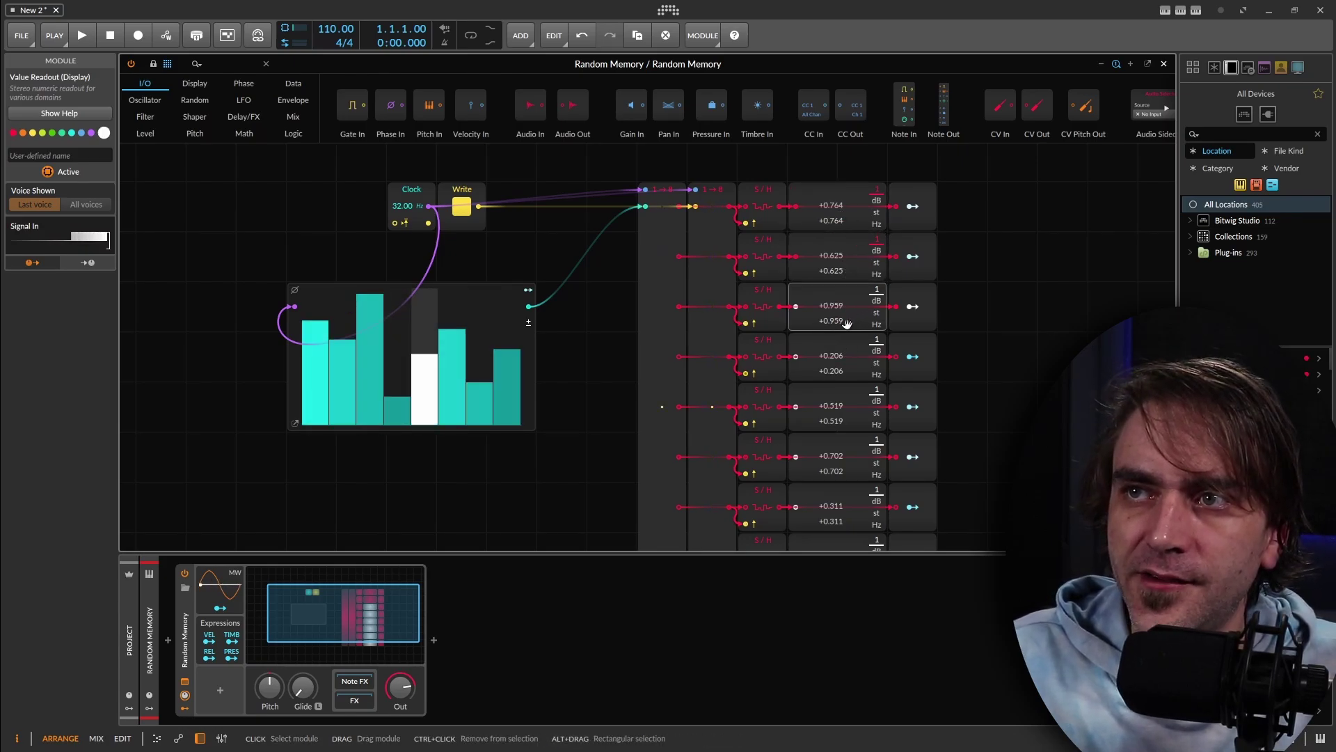
Save the Poly Grid as the Random Memory library preset and confirm replacing the old one.
{"action": "right_click", "coordinate": [185, 640]}
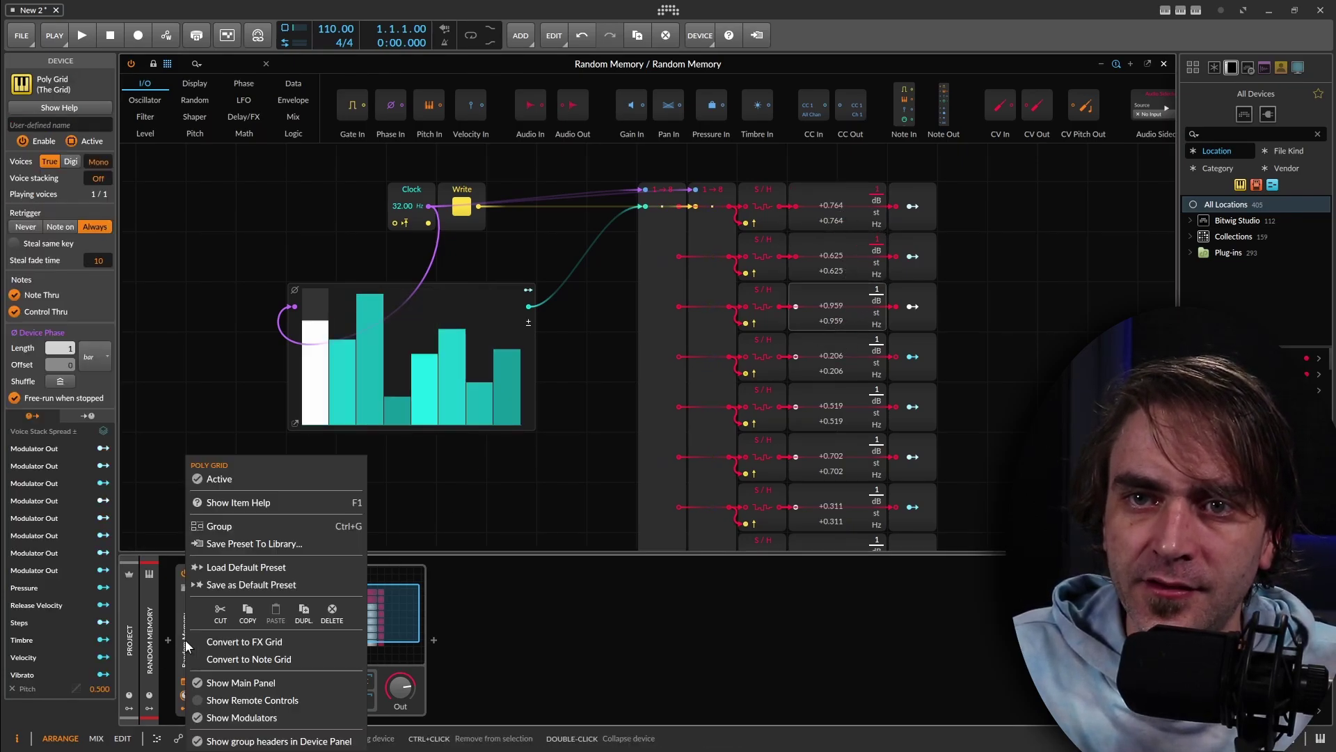
{"action": "left_click", "coordinate": [231, 546]}
{"action": "left_click", "coordinate": [700, 533]}
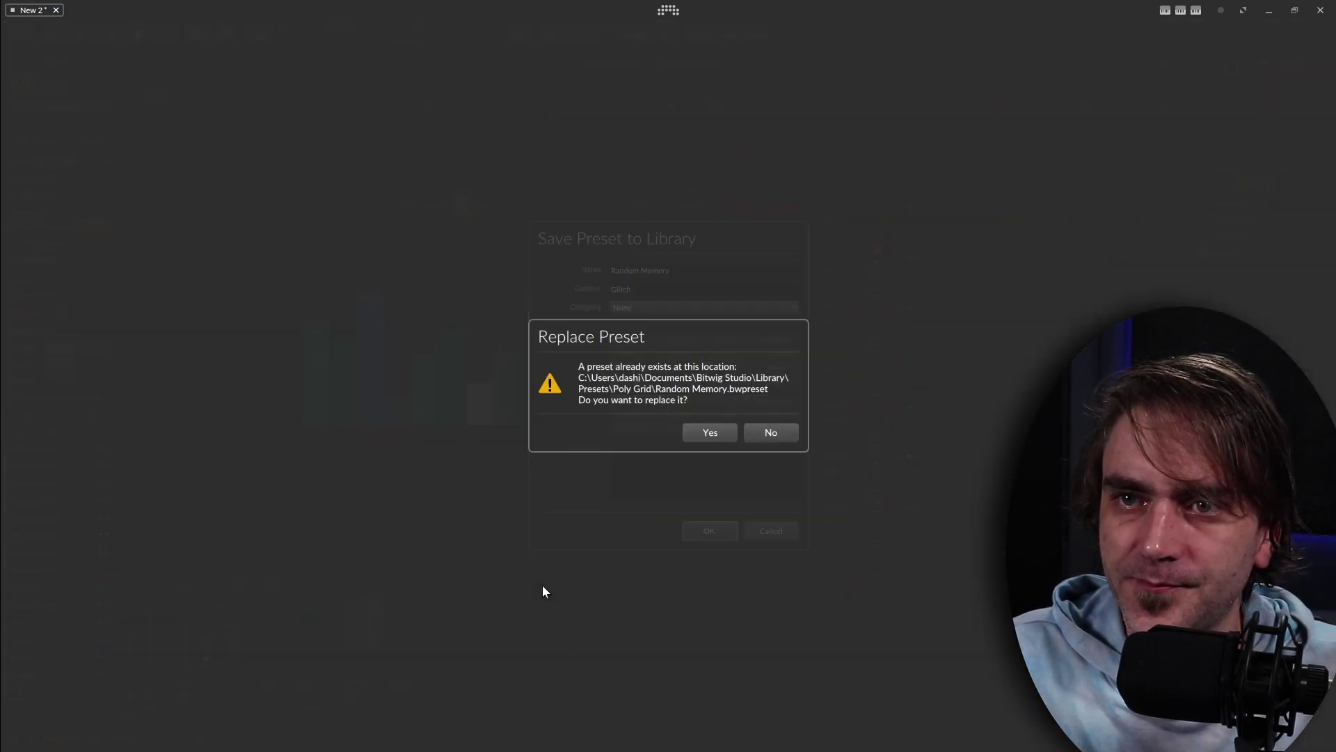
{"action": "key", "text": "Return"}
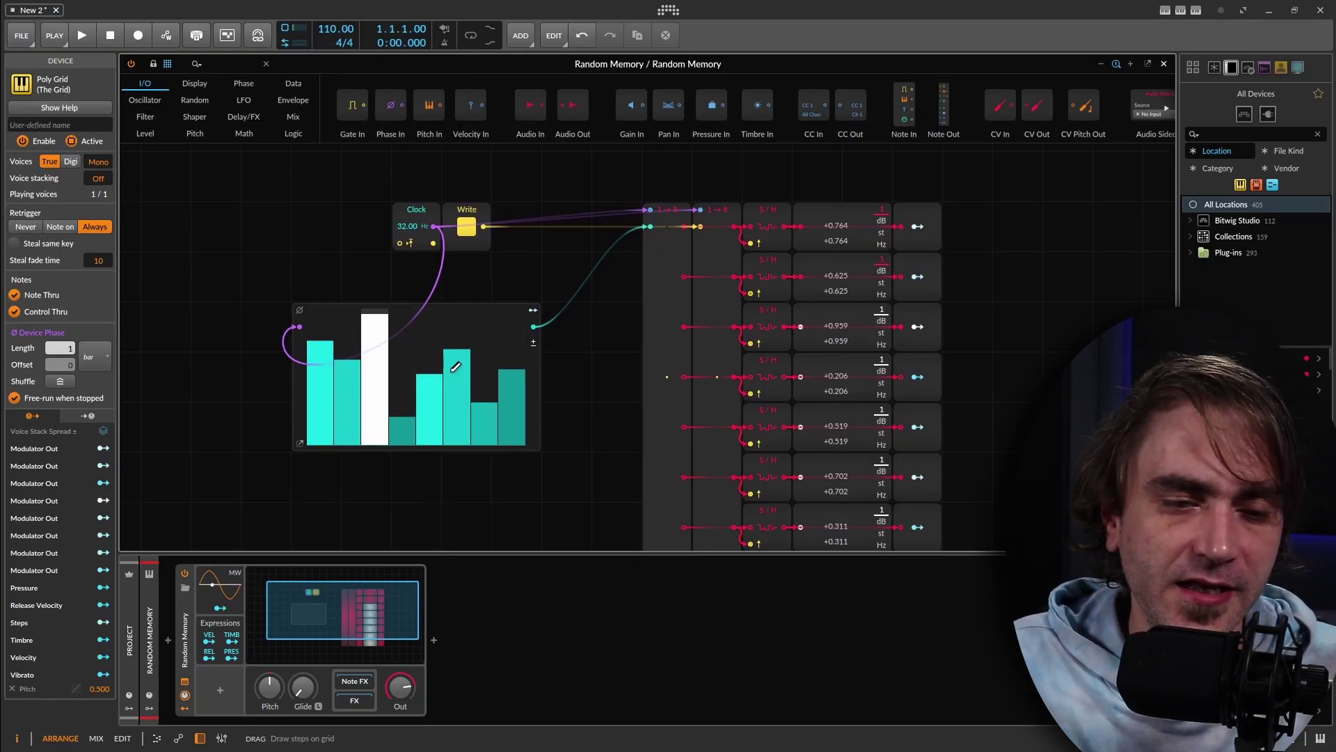
Inspect the patch by selecting the readouts, the Steps module and then all modules.
{"action": "left_click", "coordinate": [843, 418]}
{"action": "key", "text": "Escape"}
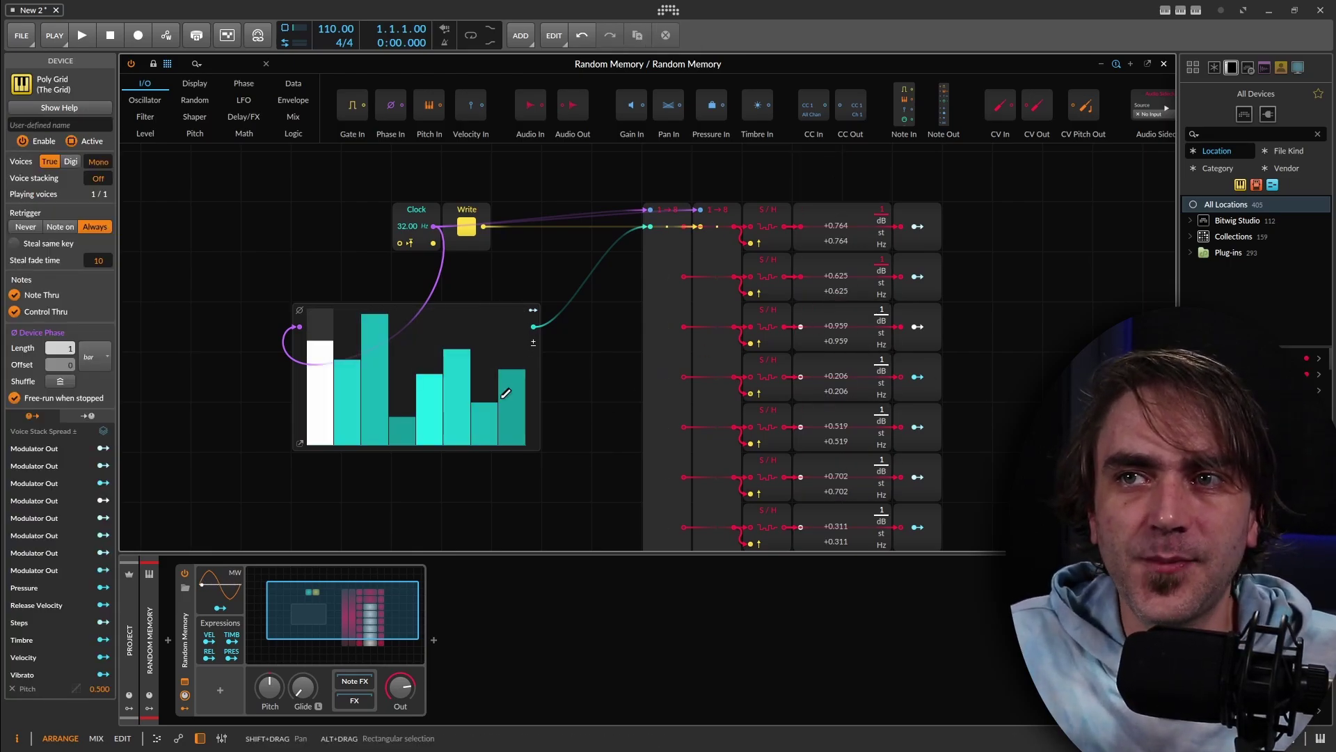
{"action": "left_click", "coordinate": [537, 400]}
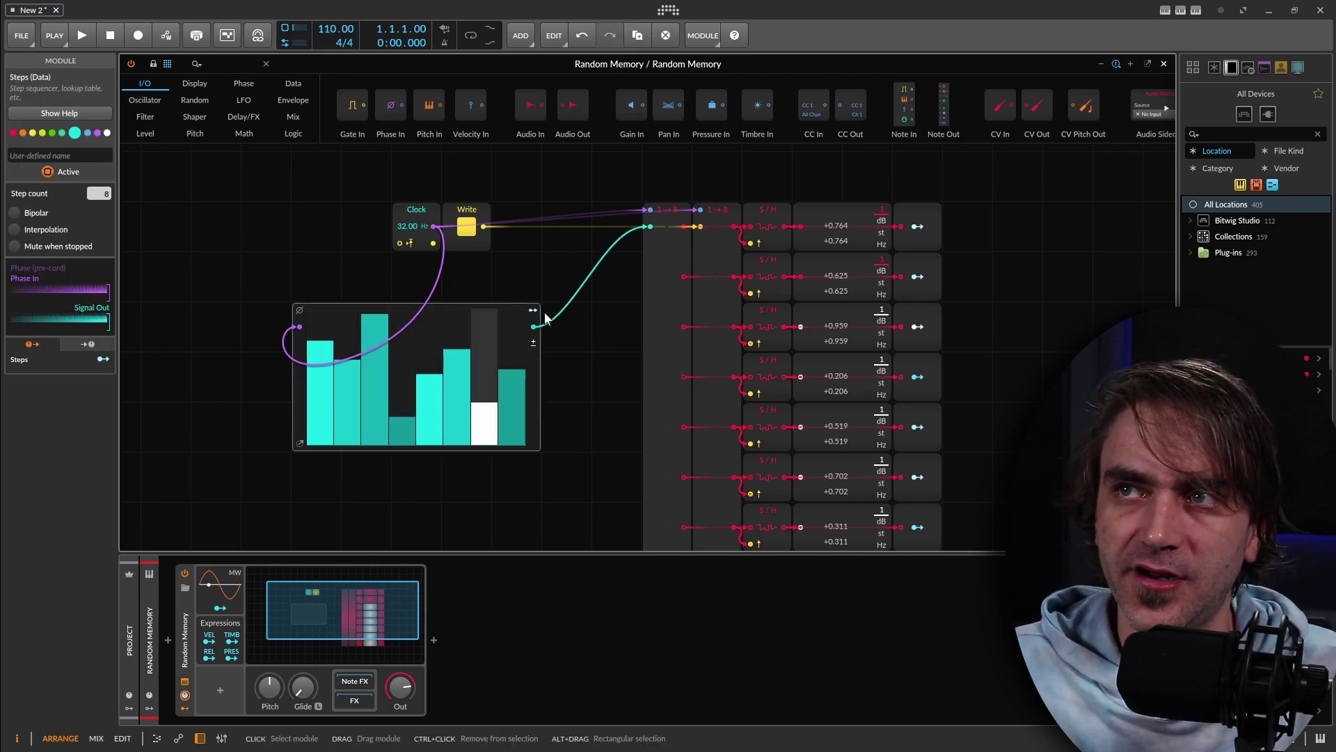
{"action": "scroll", "coordinate": [592, 397], "scroll_direction": "down", "scroll_amount": 4}
{"action": "left_click_drag", "start_coordinate": [554, 412], "coordinate": [543, 372]}
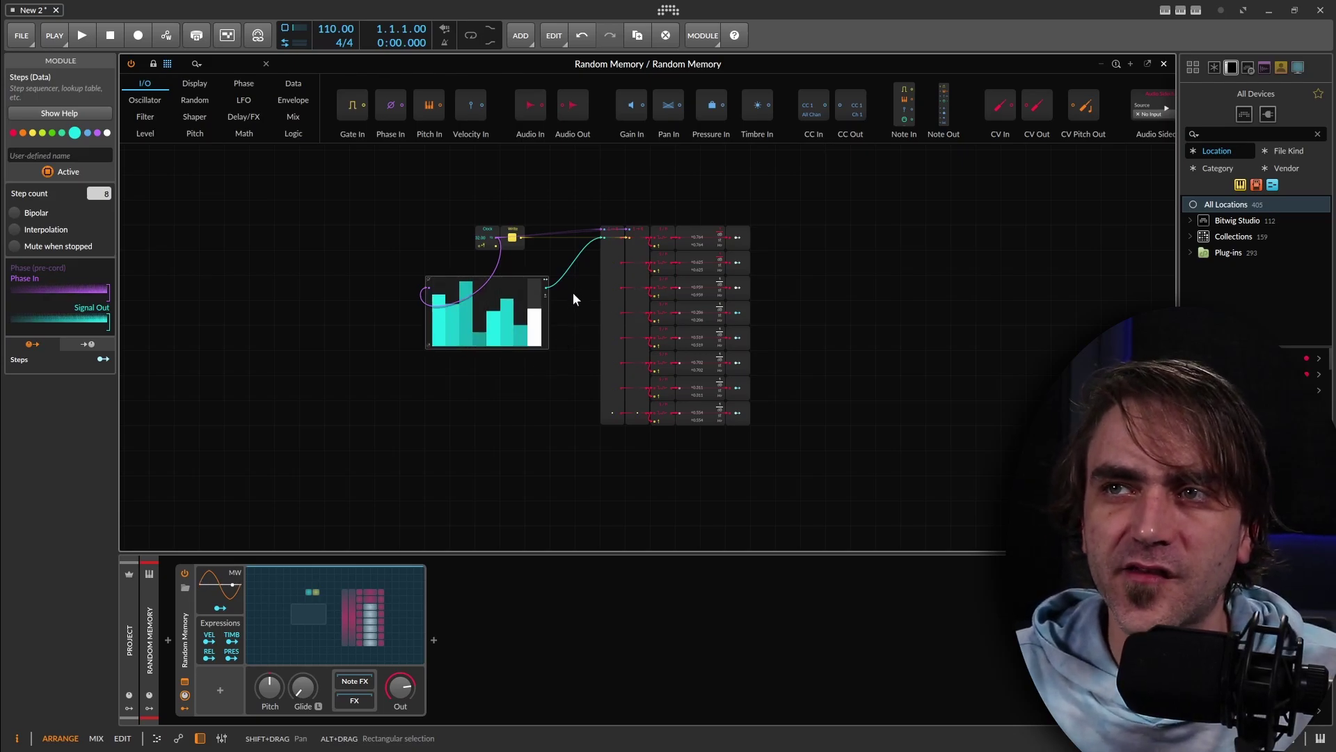
{"action": "key", "text": "plus"}
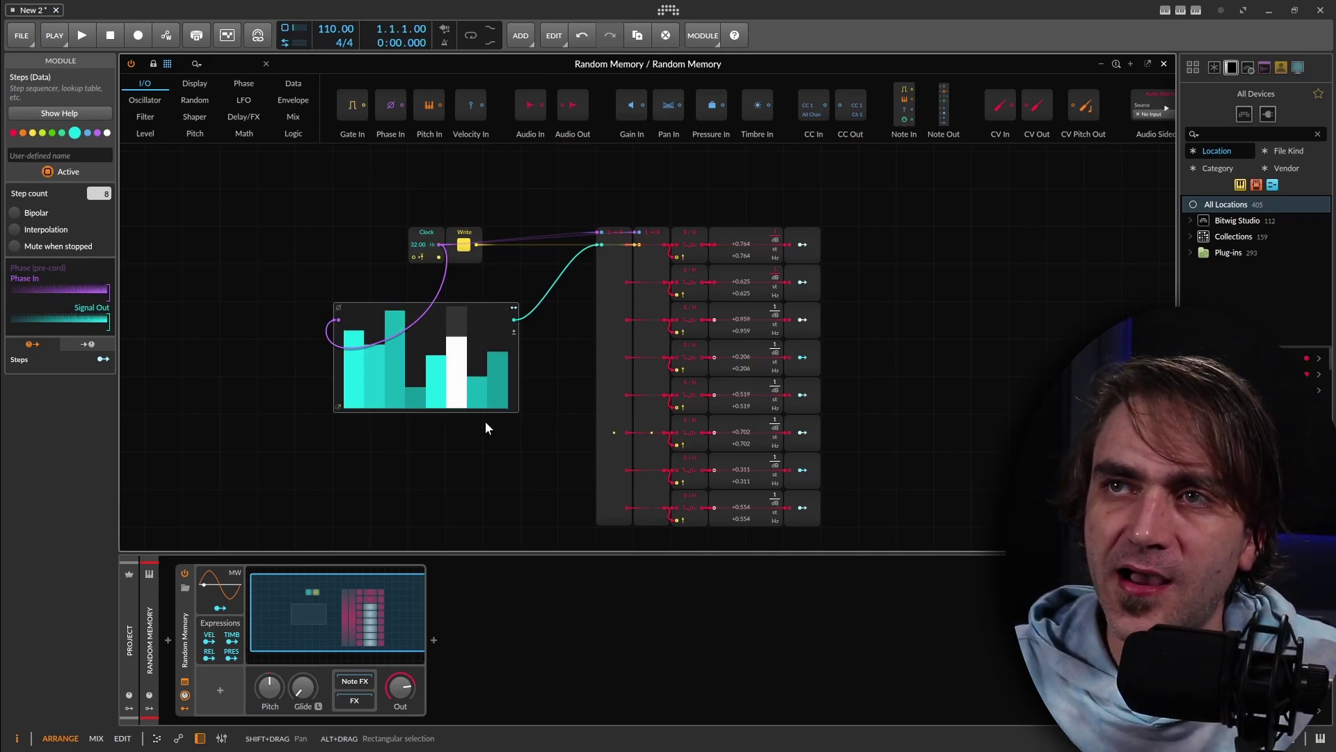
{"action": "left_click_drag", "start_coordinate": [858, 201], "coordinate": [342, 449]}
{"action": "left_click", "coordinate": [348, 482]}
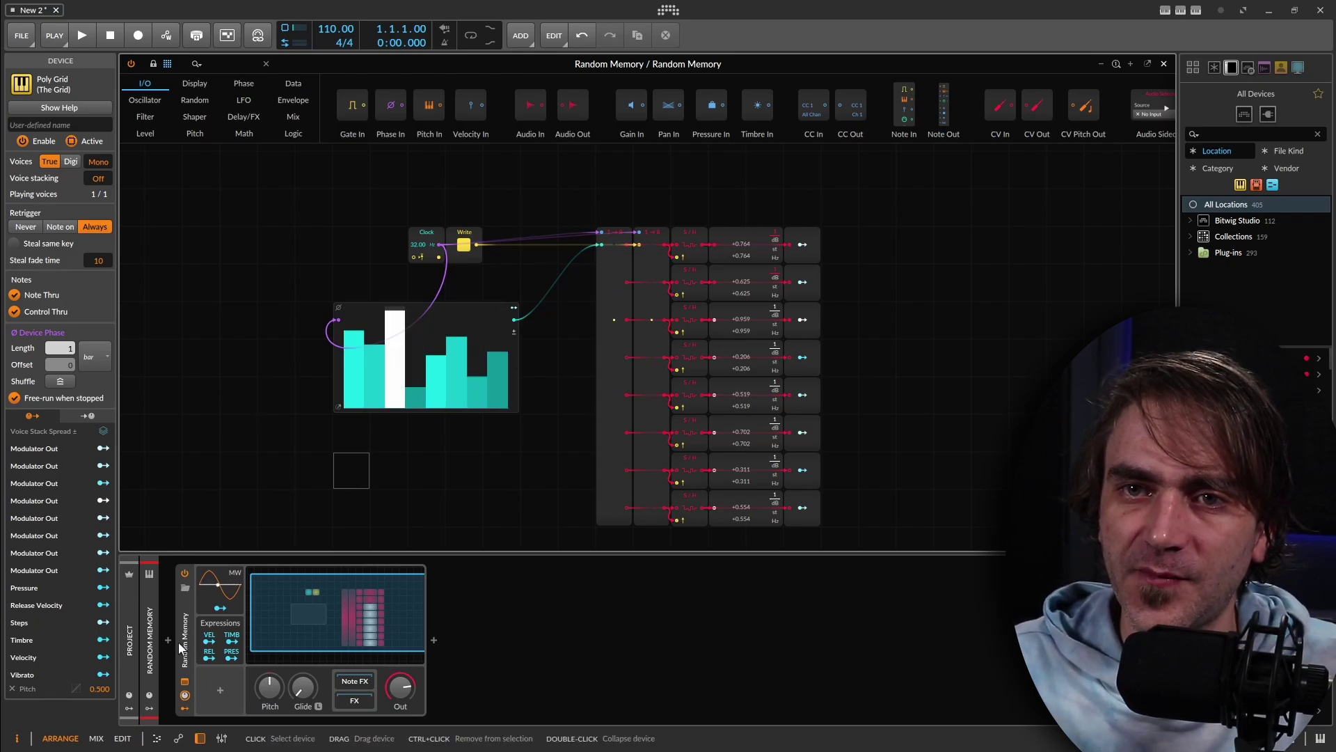
{"action": "left_click", "coordinate": [181, 578]}
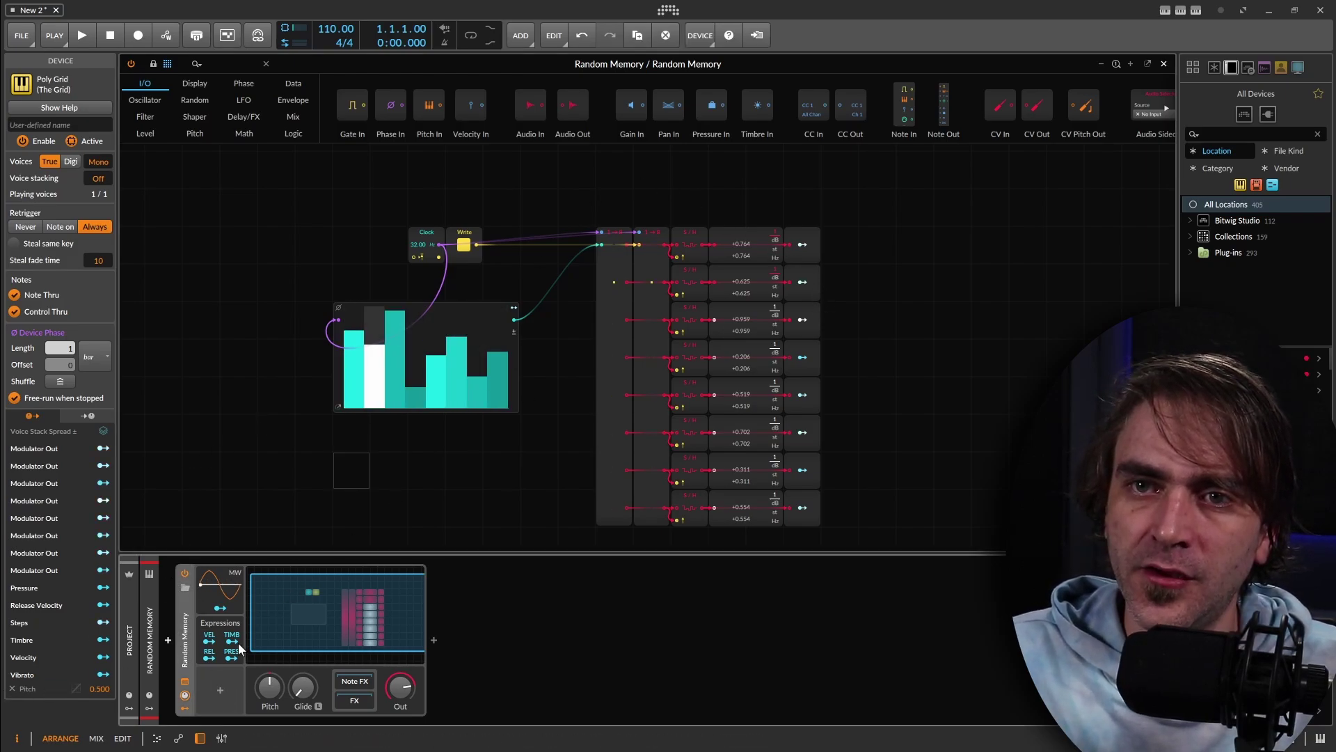
{"action": "scroll", "coordinate": [765, 453], "scroll_direction": "down", "scroll_amount": 3}
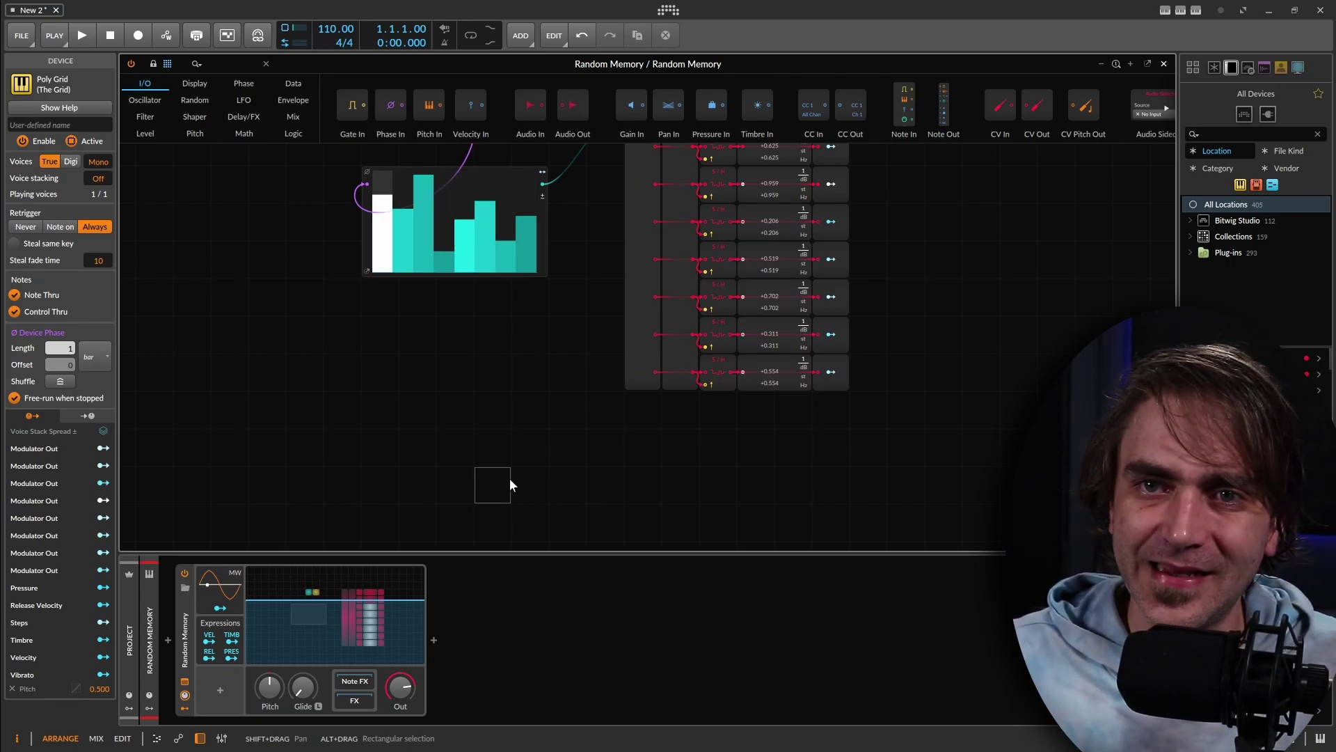
{"action": "scroll", "coordinate": [844, 373], "scroll_direction": "up", "scroll_amount": 2}
{"action": "scroll", "coordinate": [900, 387], "scroll_direction": "up", "scroll_amount": 2}
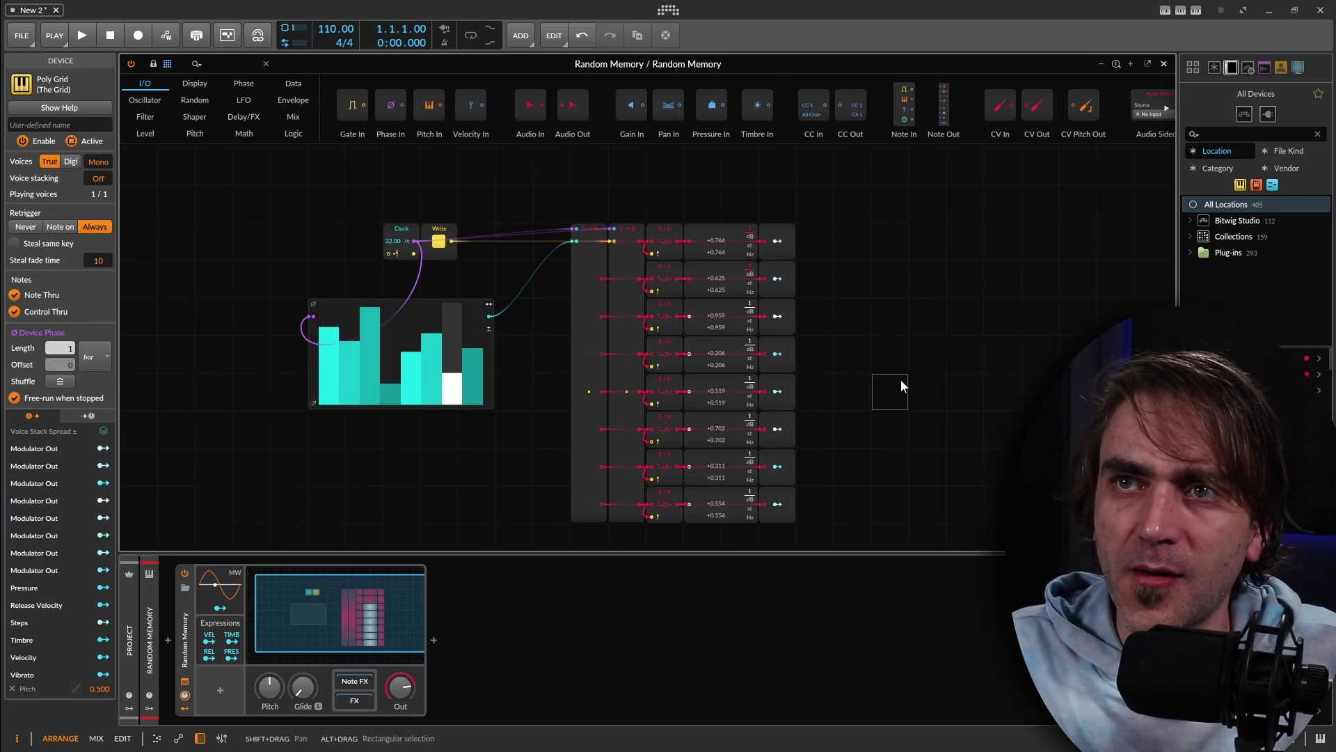
Select all 29 modules and insert an FX Grid after the Poly Grid via a 'poly' search.
{"action": "left_click", "coordinate": [900, 381]}
{"action": "left_click_drag", "start_coordinate": [894, 254], "coordinate": [330, 532]}
{"action": "left_click", "coordinate": [434, 639]}
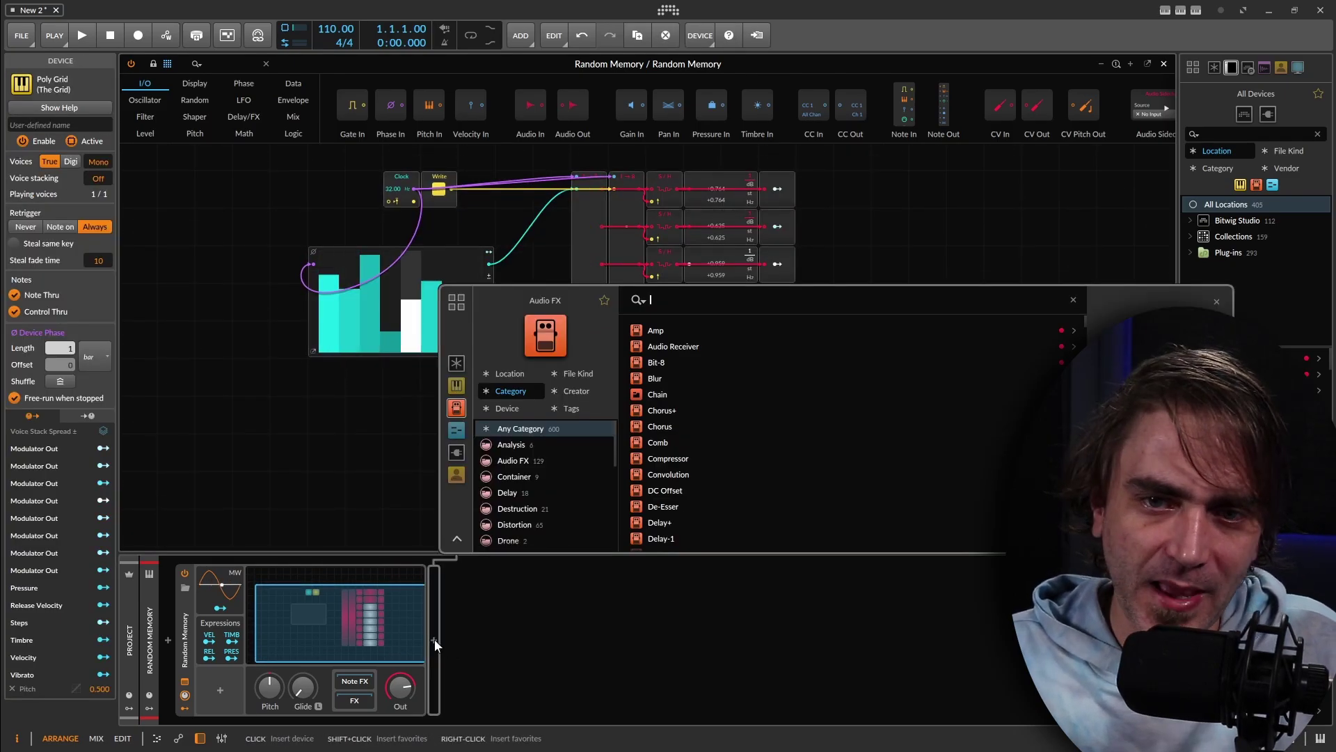
{"action": "type", "text": "poly"}
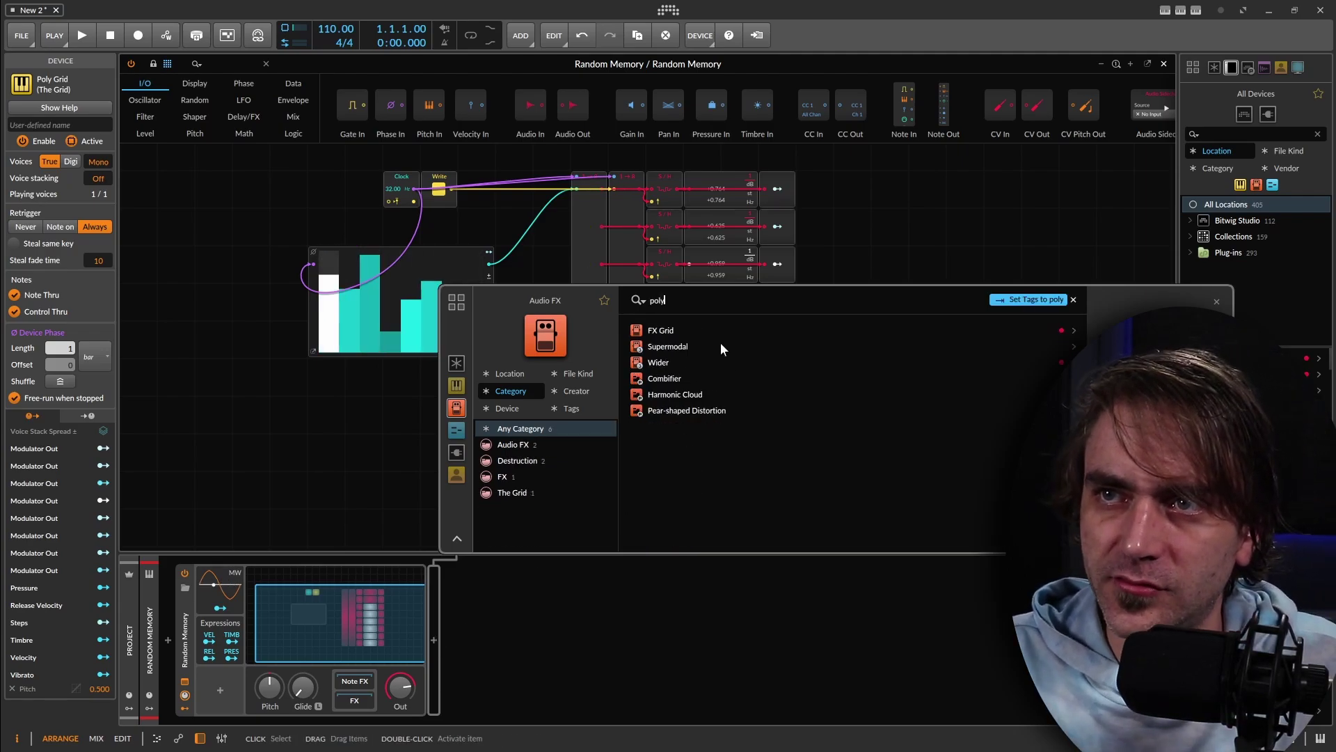
{"action": "left_click", "coordinate": [688, 329]}
{"action": "key", "text": "Return"}
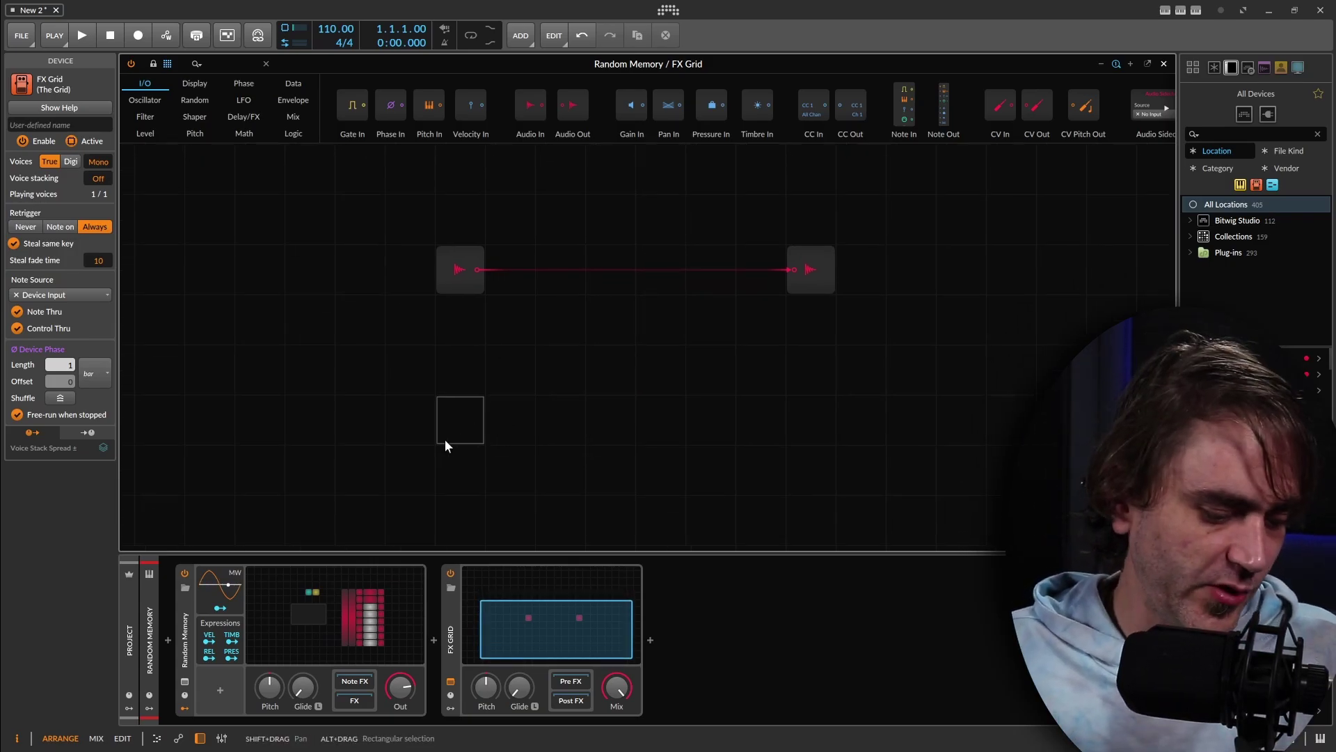
Paste the copied modules into the FX Grid and pan to check the Clock, Write and S/H rows.
{"action": "key", "text": "ctrl+v"}
{"action": "left_click_drag", "start_coordinate": [582, 409], "coordinate": [926, 322]}
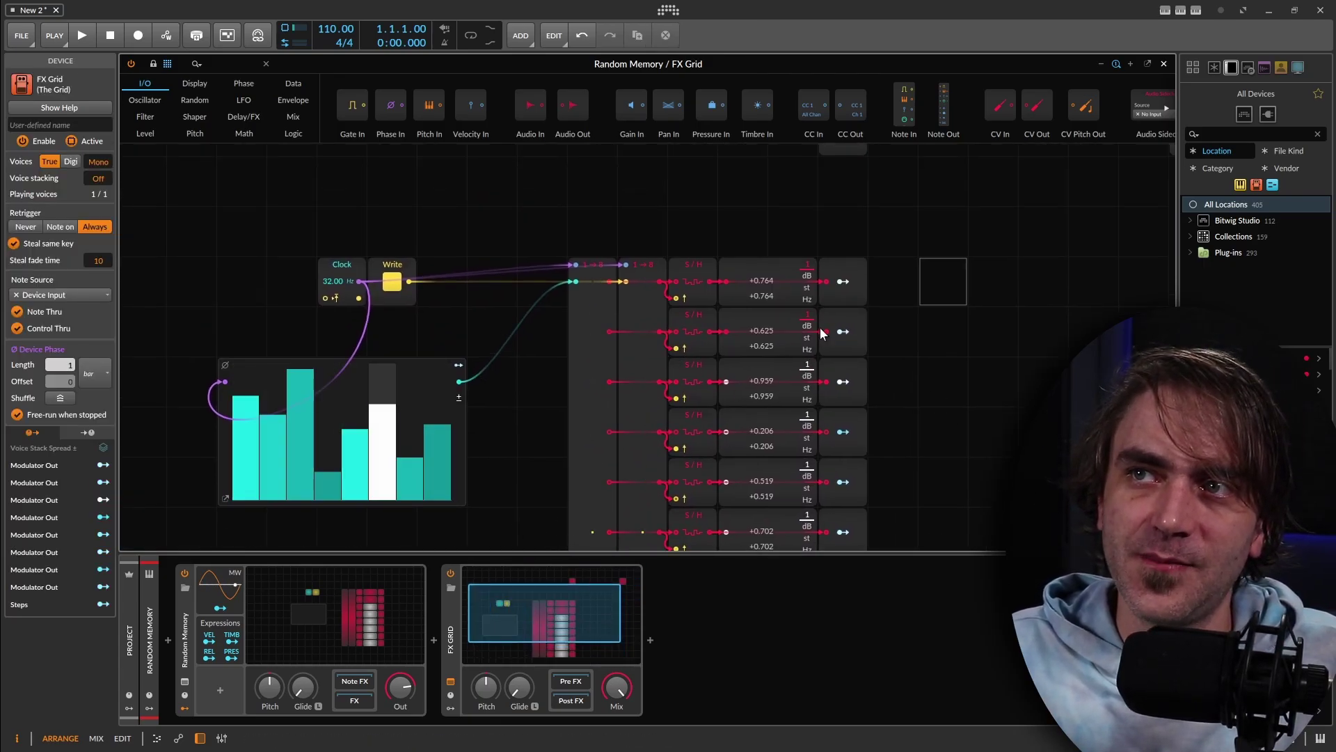
{"action": "left_click", "coordinate": [843, 281]}
{"action": "left_click_drag", "start_coordinate": [862, 268], "coordinate": [778, 348]}
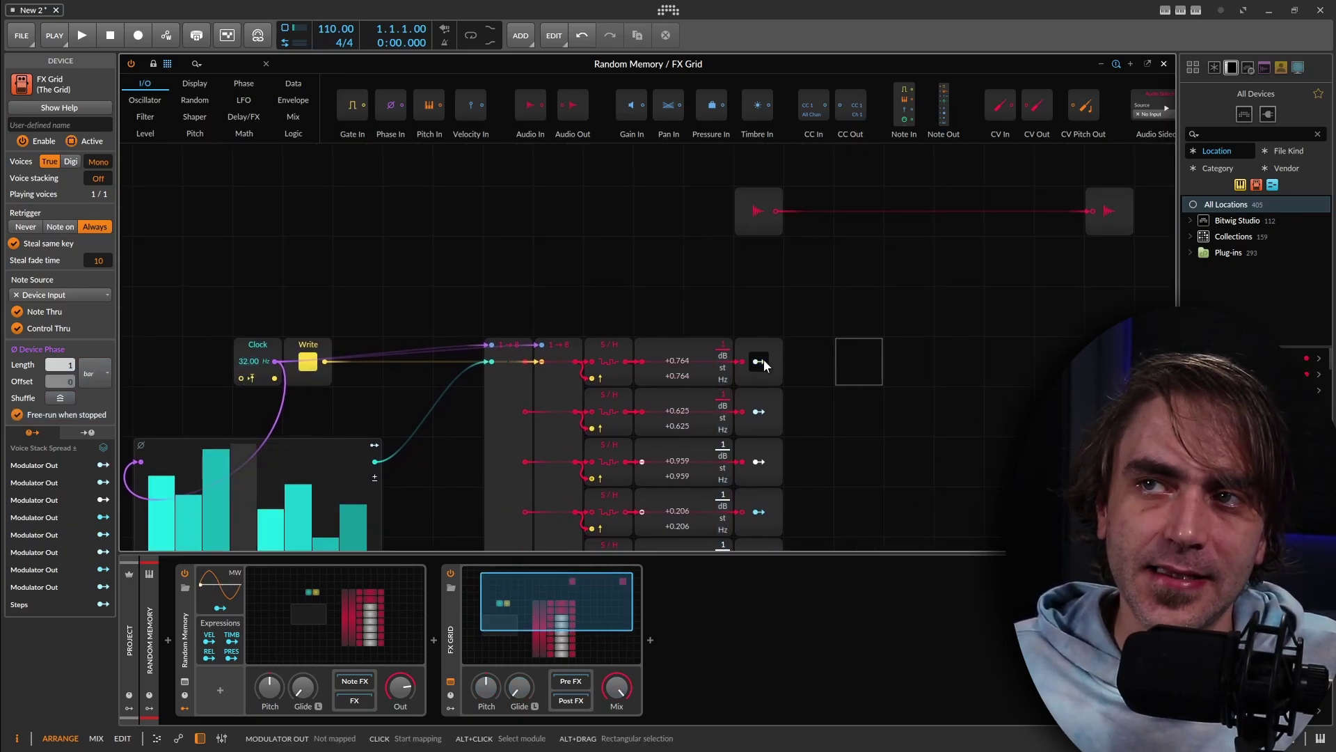
{"action": "left_click_drag", "start_coordinate": [747, 366], "coordinate": [860, 287]}
{"action": "left_click_drag", "start_coordinate": [797, 238], "coordinate": [785, 467]}
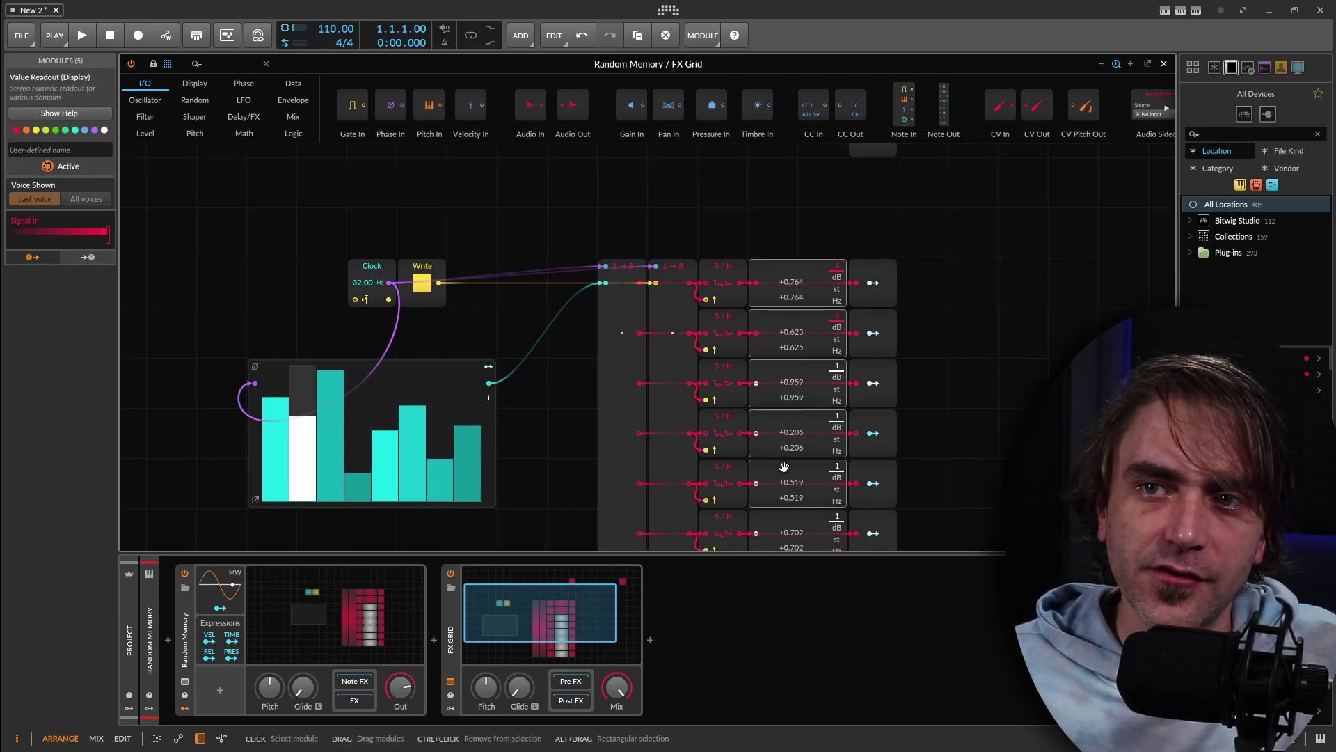
Randomize the FX Grid's Steps values six times in the enlarged editor, then set new heights by hand.
{"action": "left_click", "coordinate": [488, 444]}
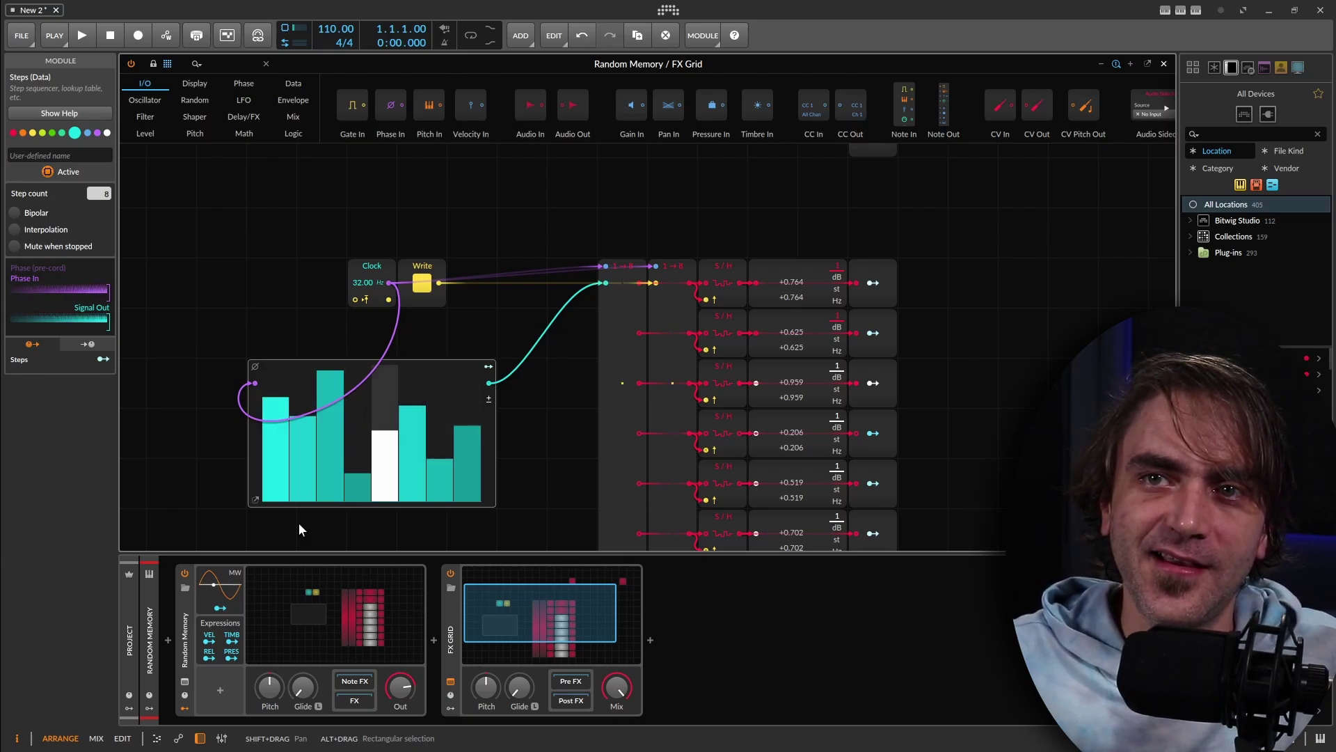
{"action": "left_click", "coordinate": [256, 499]}
{"action": "left_click", "coordinate": [481, 500]}
{"action": "left_click", "coordinate": [482, 499]}
{"action": "left_click", "coordinate": [482, 498]}
{"action": "left_click", "coordinate": [482, 498]}
{"action": "left_click", "coordinate": [482, 498]}
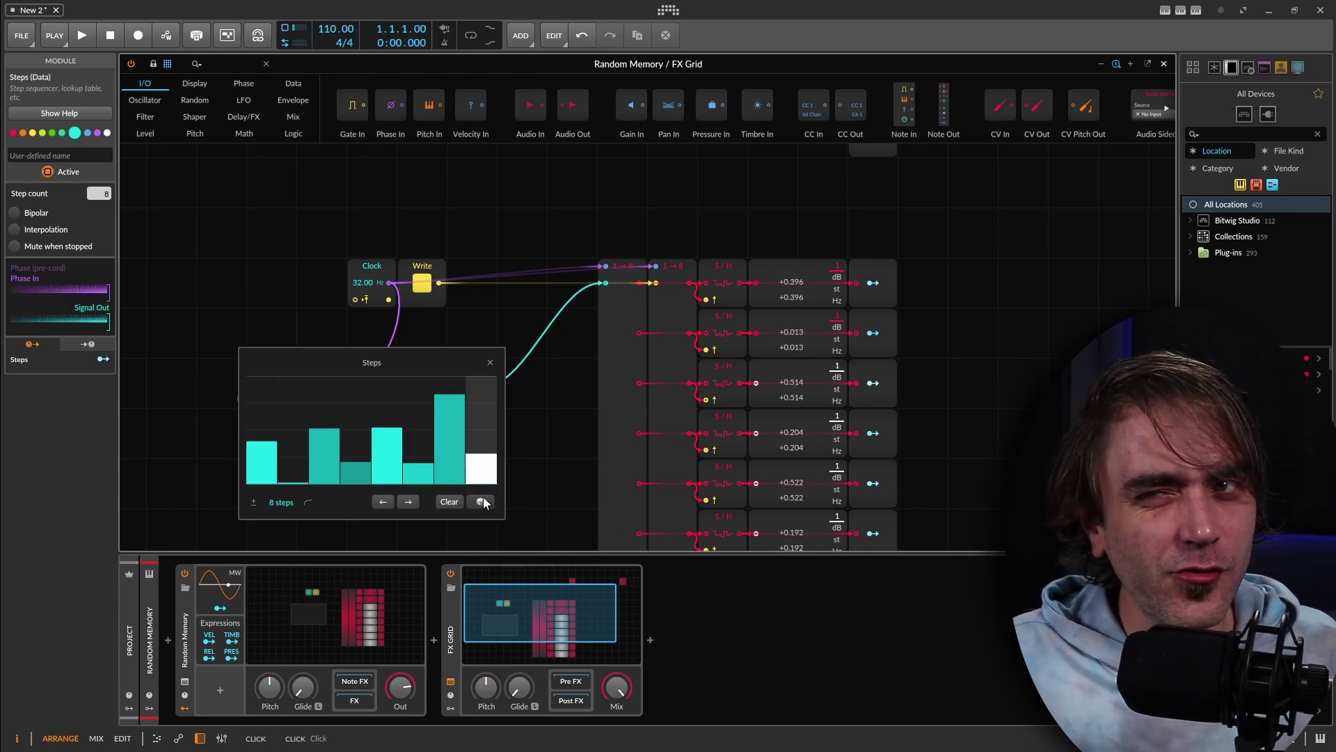
{"action": "left_click", "coordinate": [480, 501]}
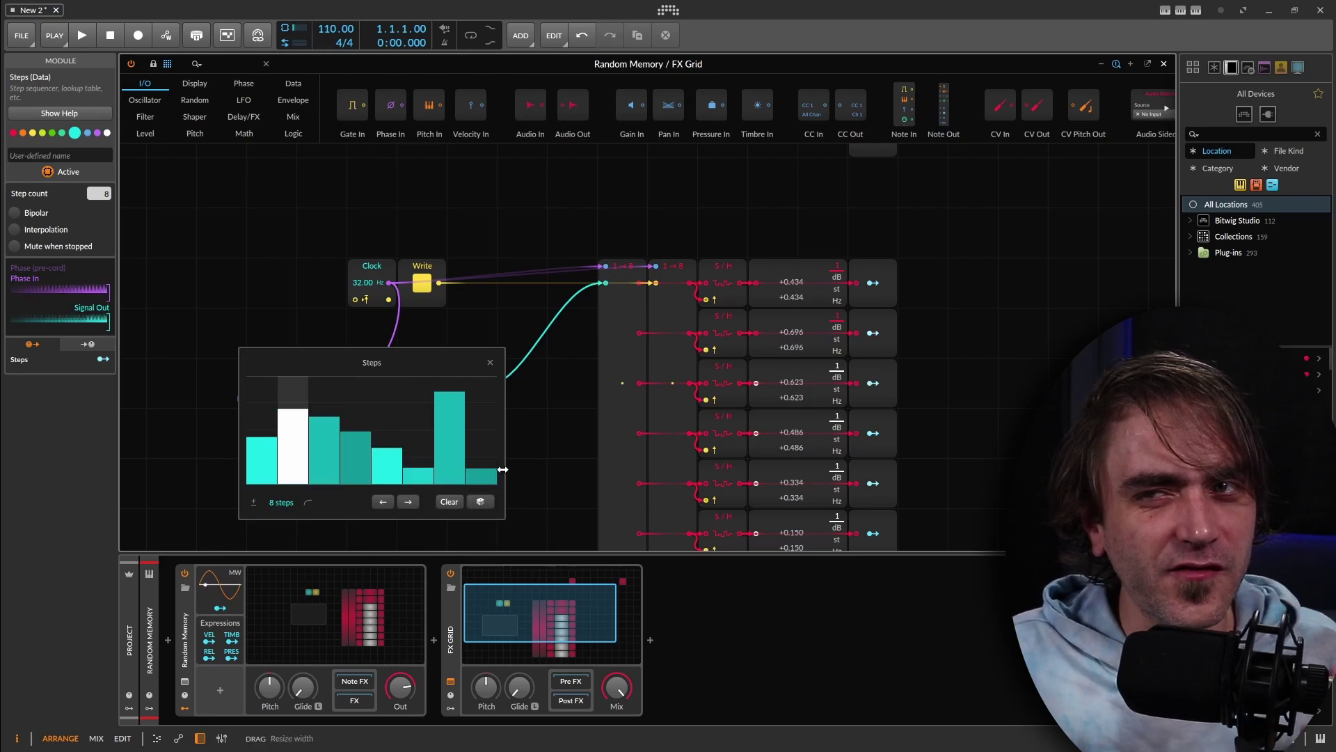
{"action": "left_click", "coordinate": [480, 501]}
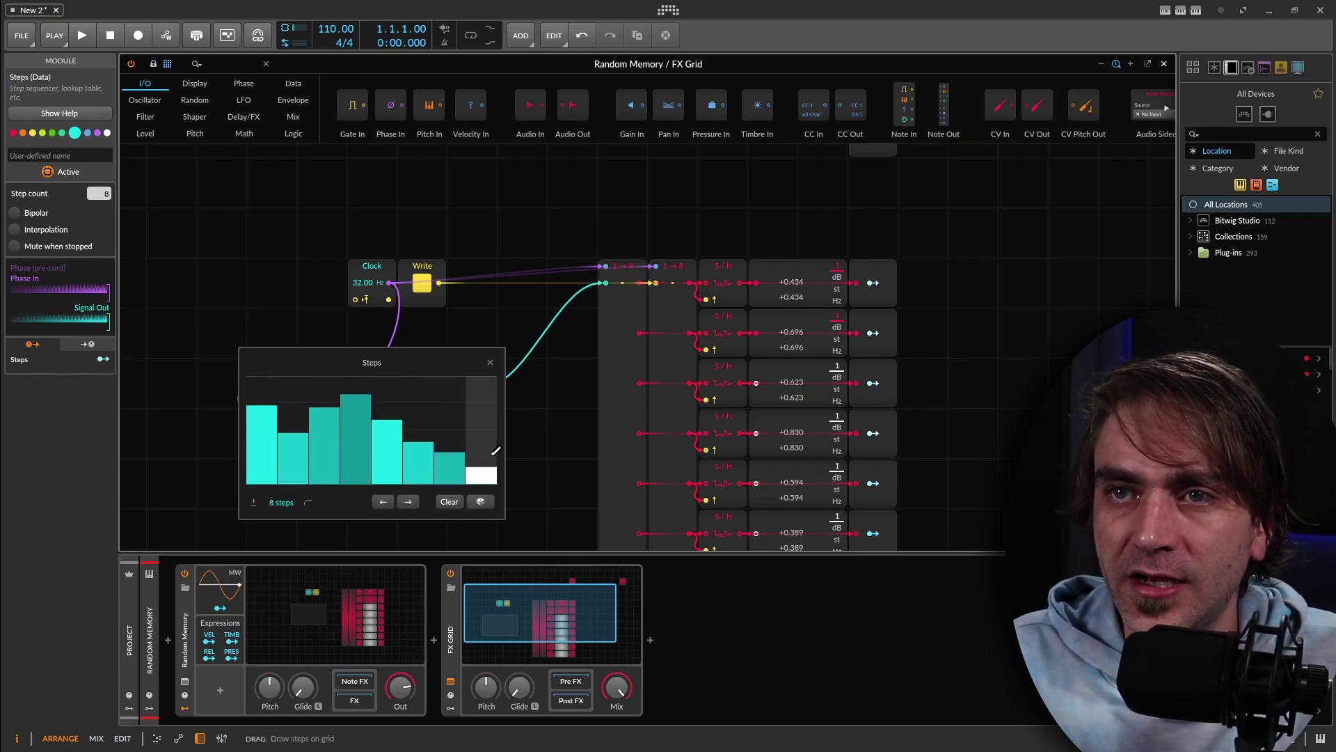
{"action": "left_click", "coordinate": [490, 362]}
{"action": "left_click_drag", "start_coordinate": [619, 391], "coordinate": [481, 323]}
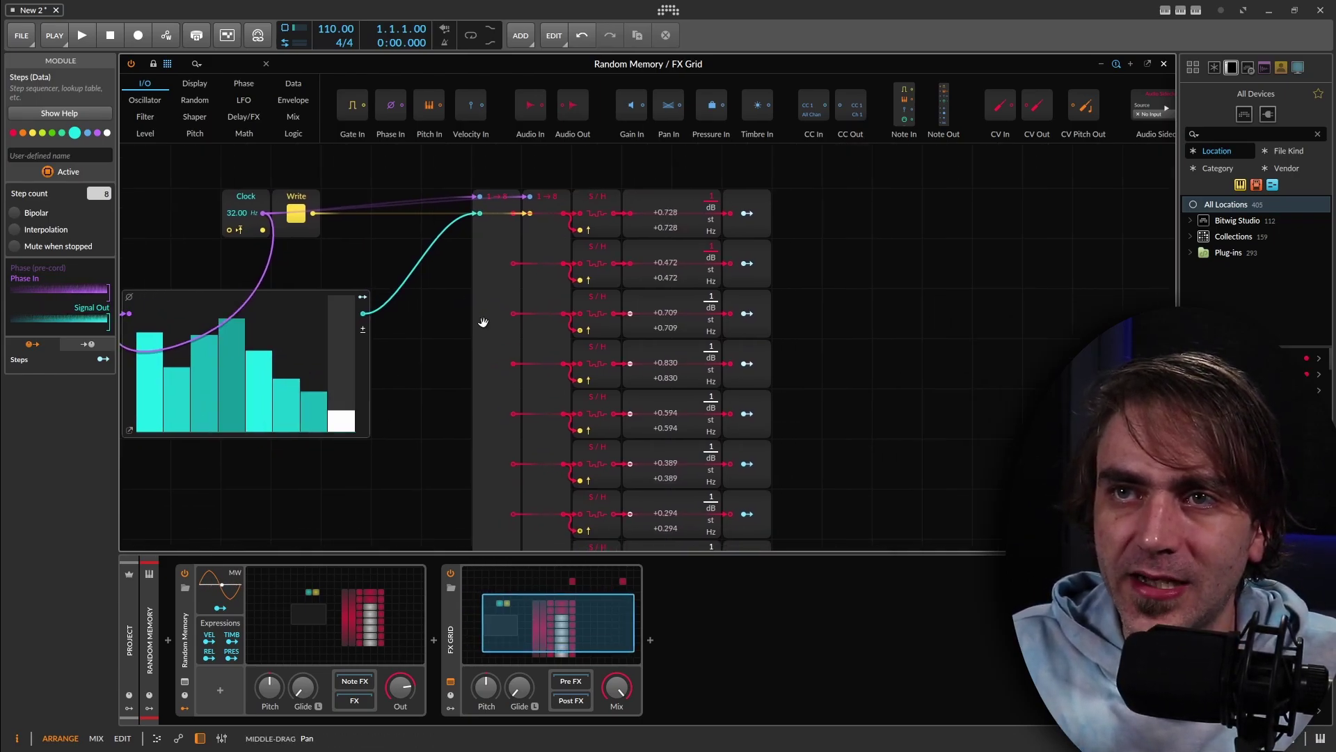
{"action": "left_click_drag", "start_coordinate": [422, 374], "coordinate": [478, 334]}
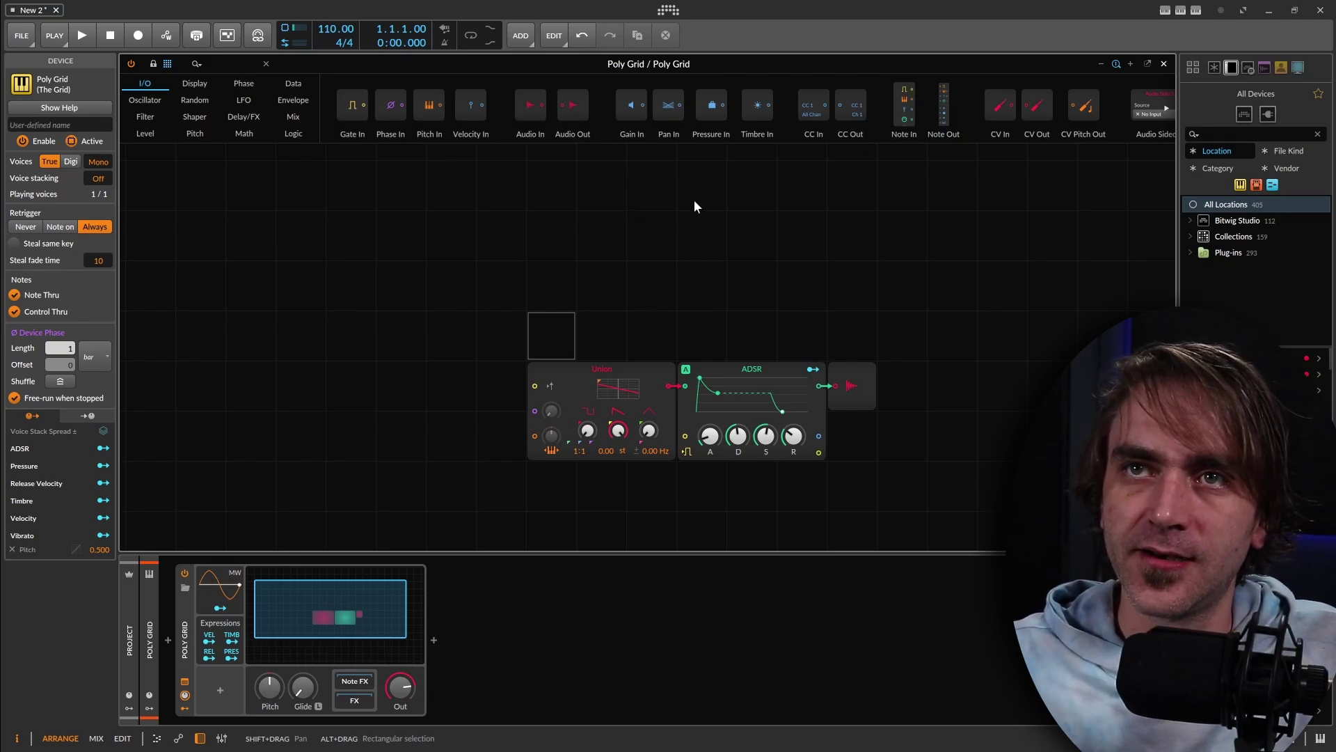
Search 'ste' and place a Steps module on the Poly Grid, enlarging its step display.
{"action": "left_click_drag", "start_coordinate": [695, 206], "coordinate": [601, 296]}
{"action": "left_click_drag", "start_coordinate": [456, 292], "coordinate": [568, 201]}
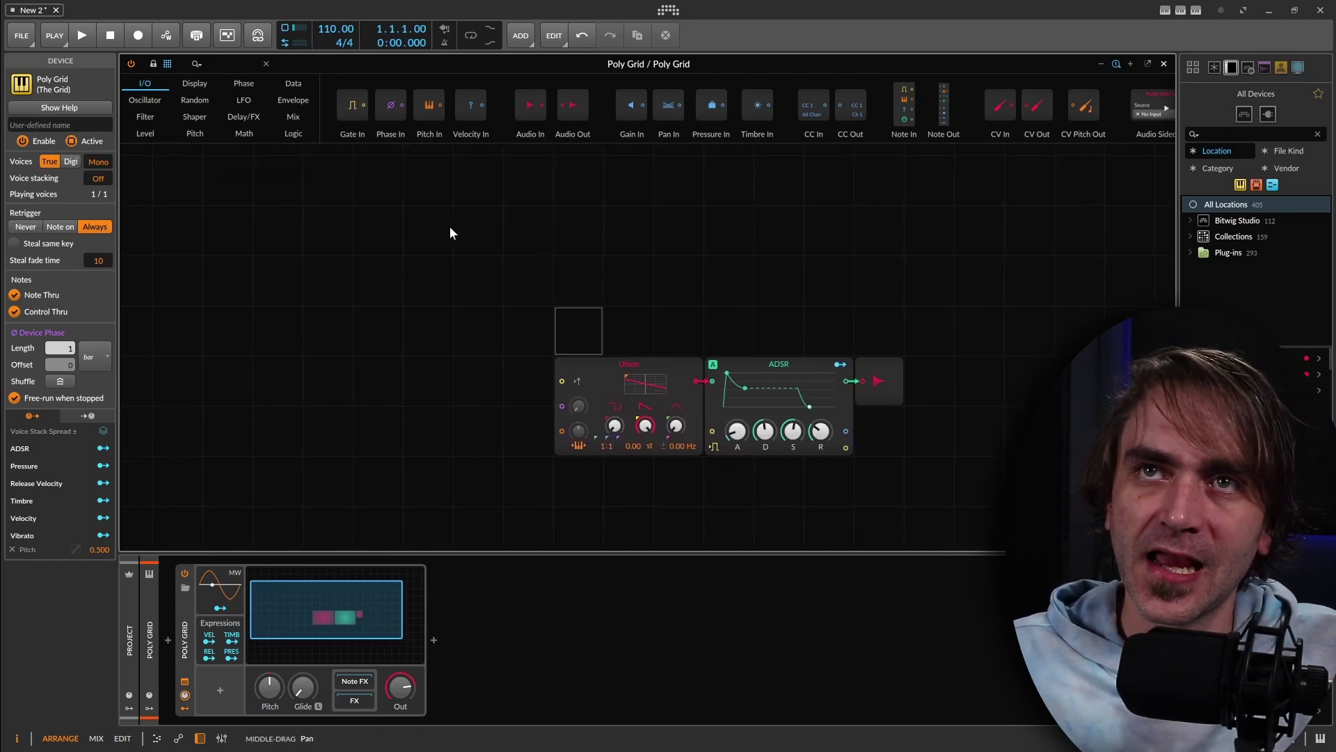
{"action": "left_click", "coordinate": [194, 62]}
{"action": "type", "text": "ste"}
{"action": "left_click_drag", "start_coordinate": [183, 106], "coordinate": [256, 232]}
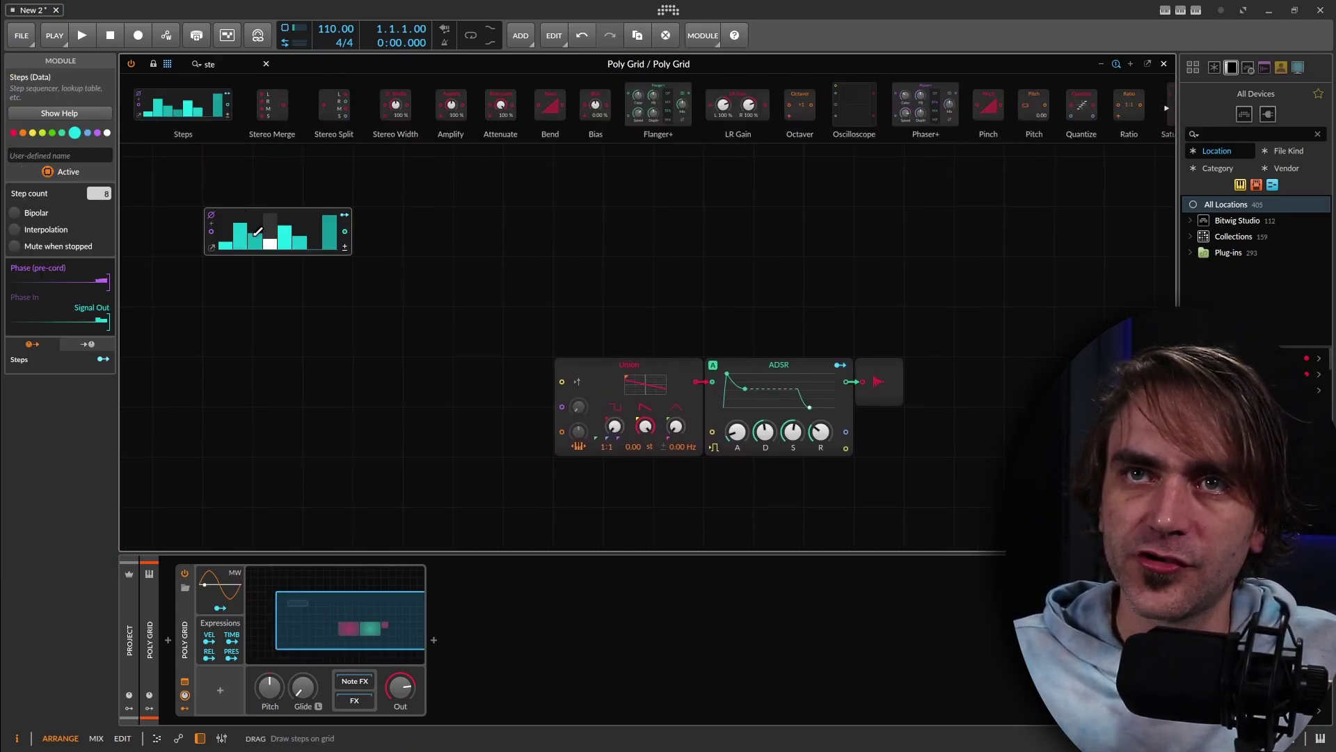
{"action": "double_click", "coordinate": [256, 233]}
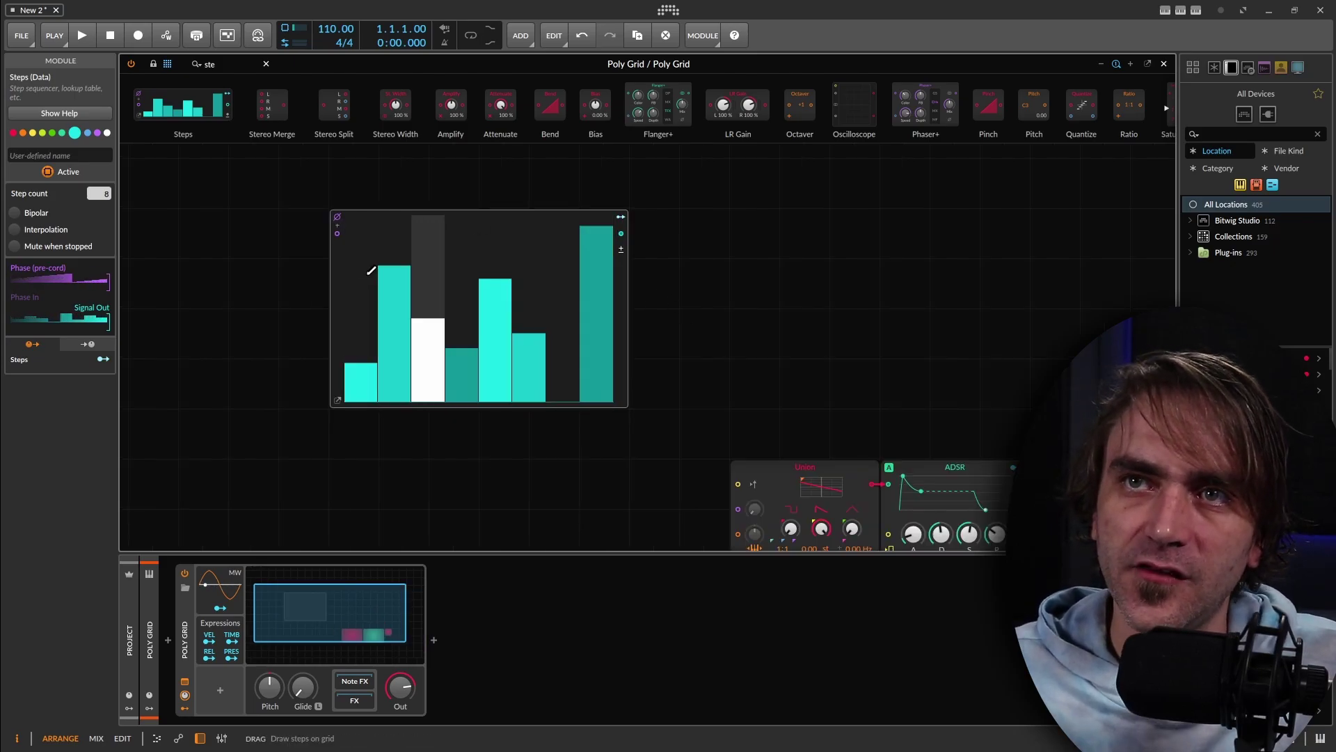
Draw uneven step heights from a rising ramp, and set the step count to 2 then back to 8.
{"action": "left_click", "coordinate": [354, 394]}
{"action": "mouse_move", "coordinate": [354, 397]}
{"action": "left_mouse_down"}
{"action": "mouse_move", "coordinate": [403, 353]}
{"action": "mouse_move", "coordinate": [653, 285]}
{"action": "mouse_move", "coordinate": [347, 457]}
{"action": "mouse_move", "coordinate": [639, 194]}
{"action": "mouse_move", "coordinate": [323, 406]}
{"action": "mouse_move", "coordinate": [495, 306]}
{"action": "left_mouse_up"}
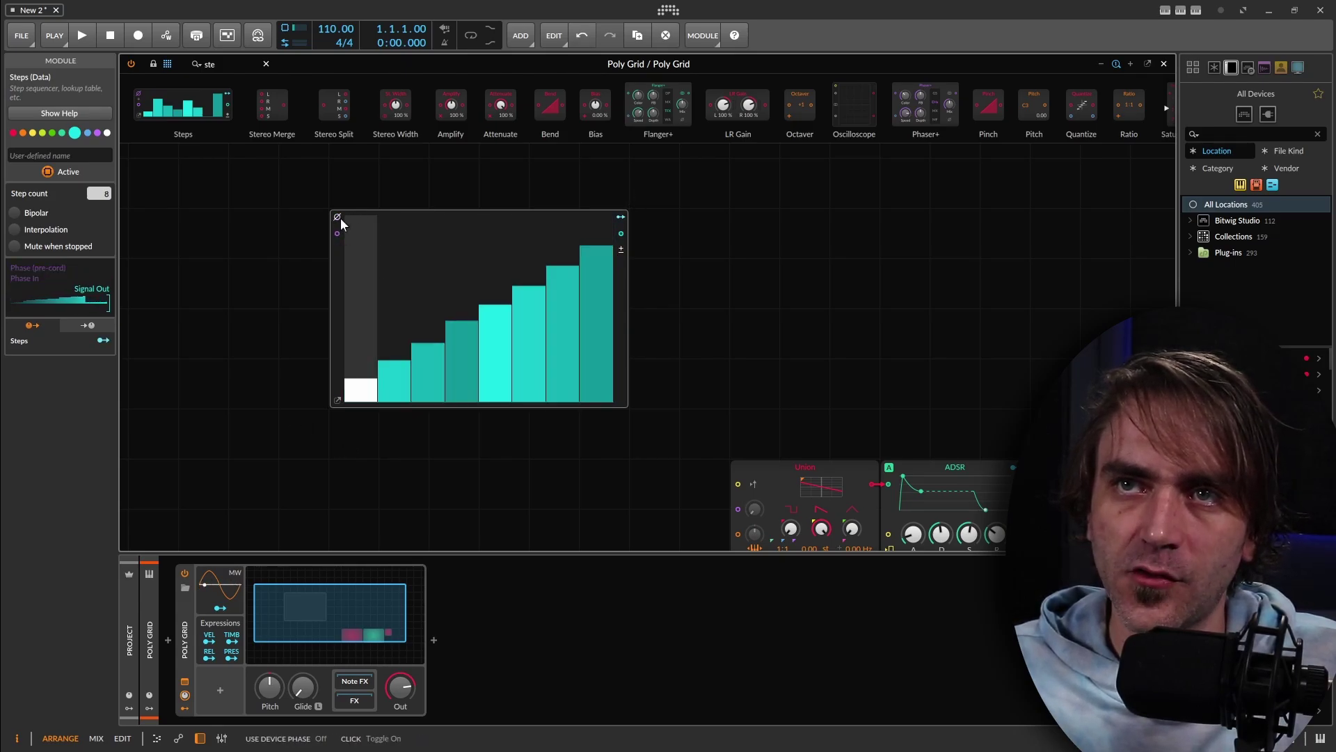
{"action": "left_click_drag", "start_coordinate": [358, 337], "coordinate": [380, 277]}
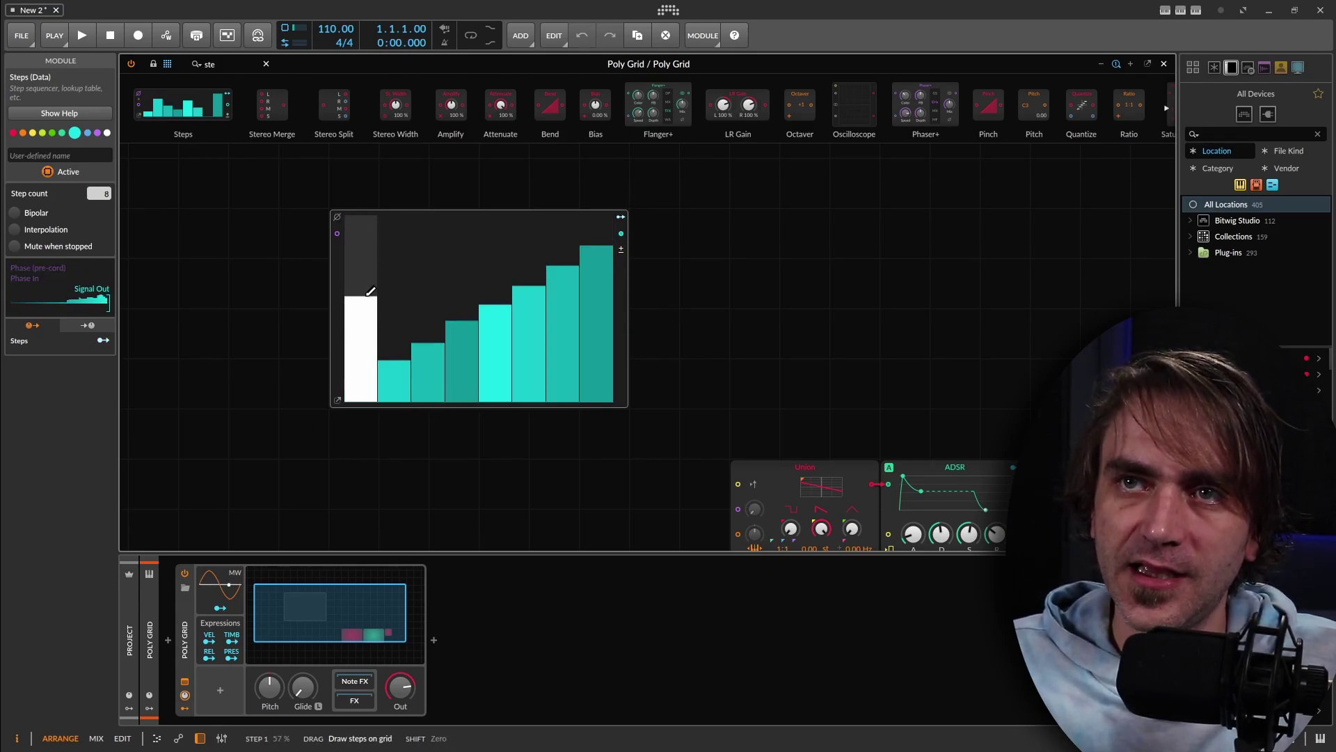
{"action": "mouse_move", "coordinate": [420, 410]}
{"action": "left_mouse_down"}
{"action": "mouse_move", "coordinate": [577, 299]}
{"action": "mouse_move", "coordinate": [643, 303]}
{"action": "mouse_move", "coordinate": [434, 369]}
{"action": "mouse_move", "coordinate": [338, 419]}
{"action": "mouse_move", "coordinate": [532, 257]}
{"action": "mouse_move", "coordinate": [378, 337]}
{"action": "mouse_move", "coordinate": [362, 277]}
{"action": "left_mouse_up"}
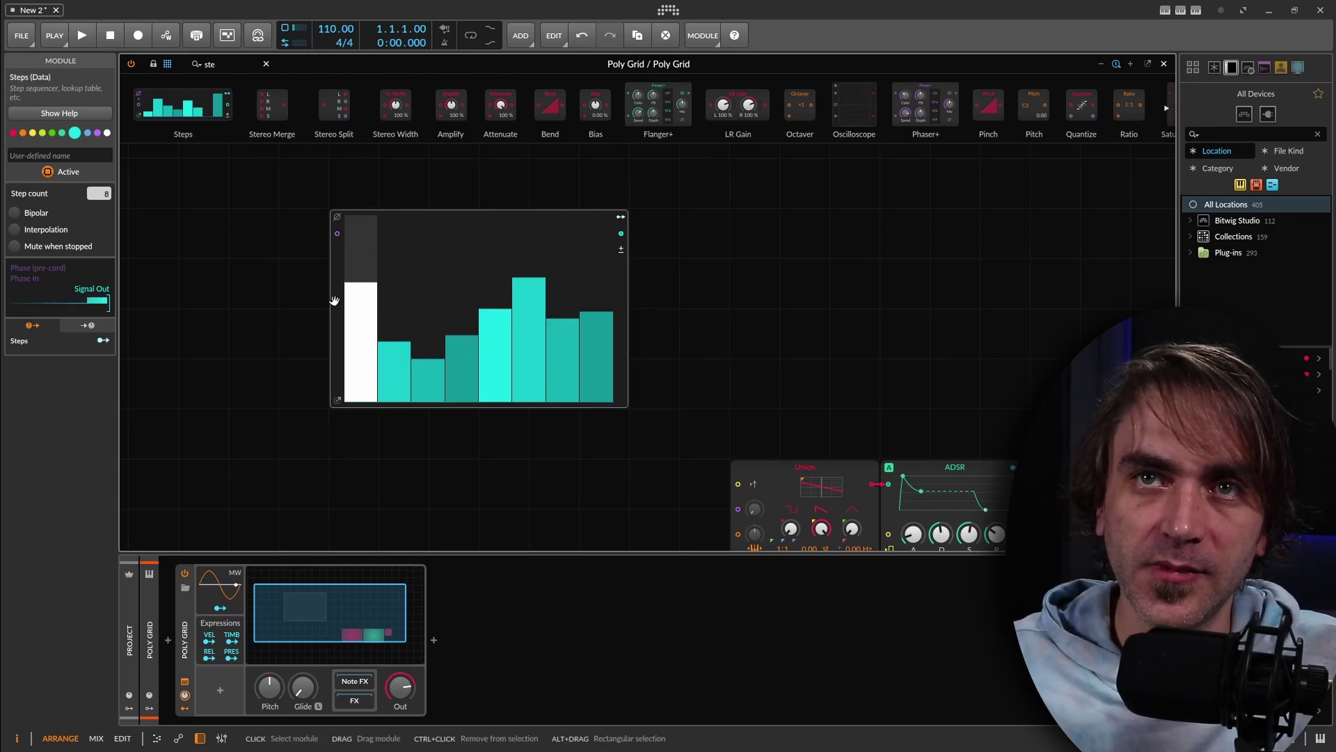
{"action": "left_click_drag", "start_coordinate": [90, 198], "coordinate": [90, 223]}
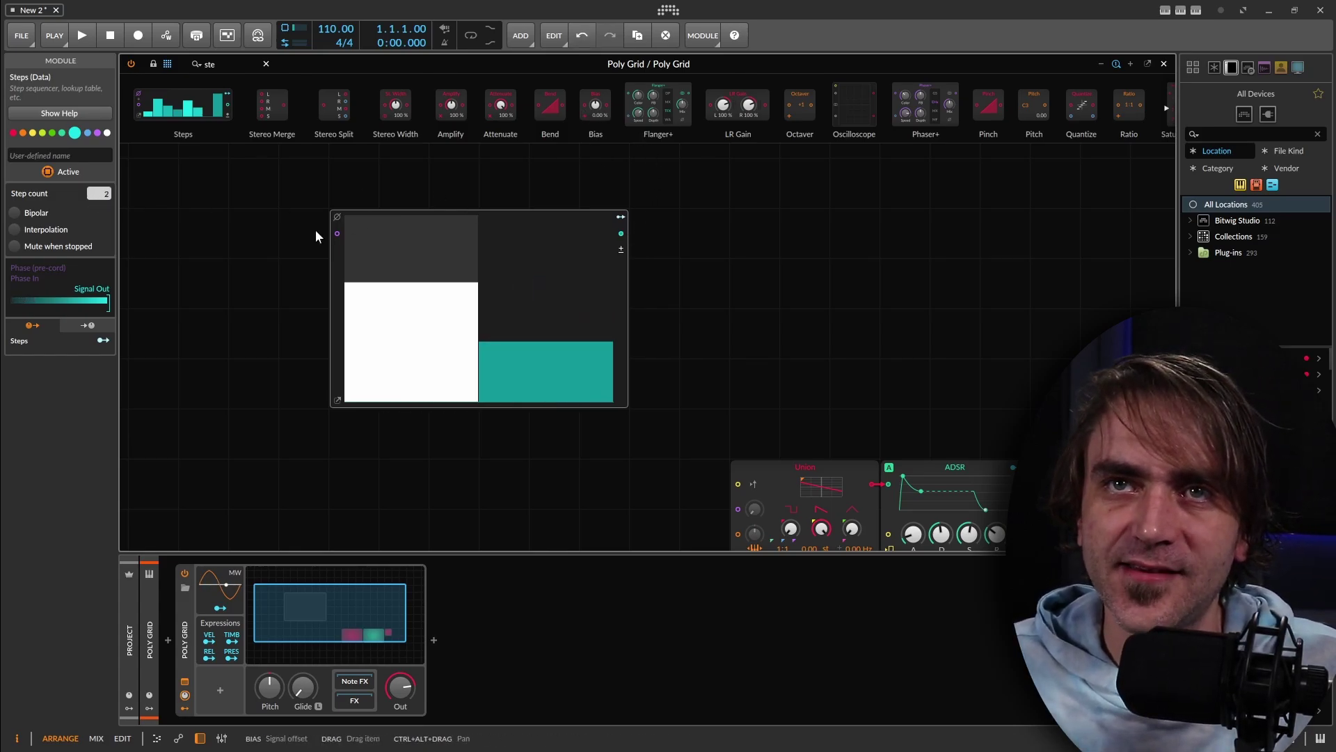
{"action": "left_click_drag", "start_coordinate": [98, 202], "coordinate": [98, 176]}
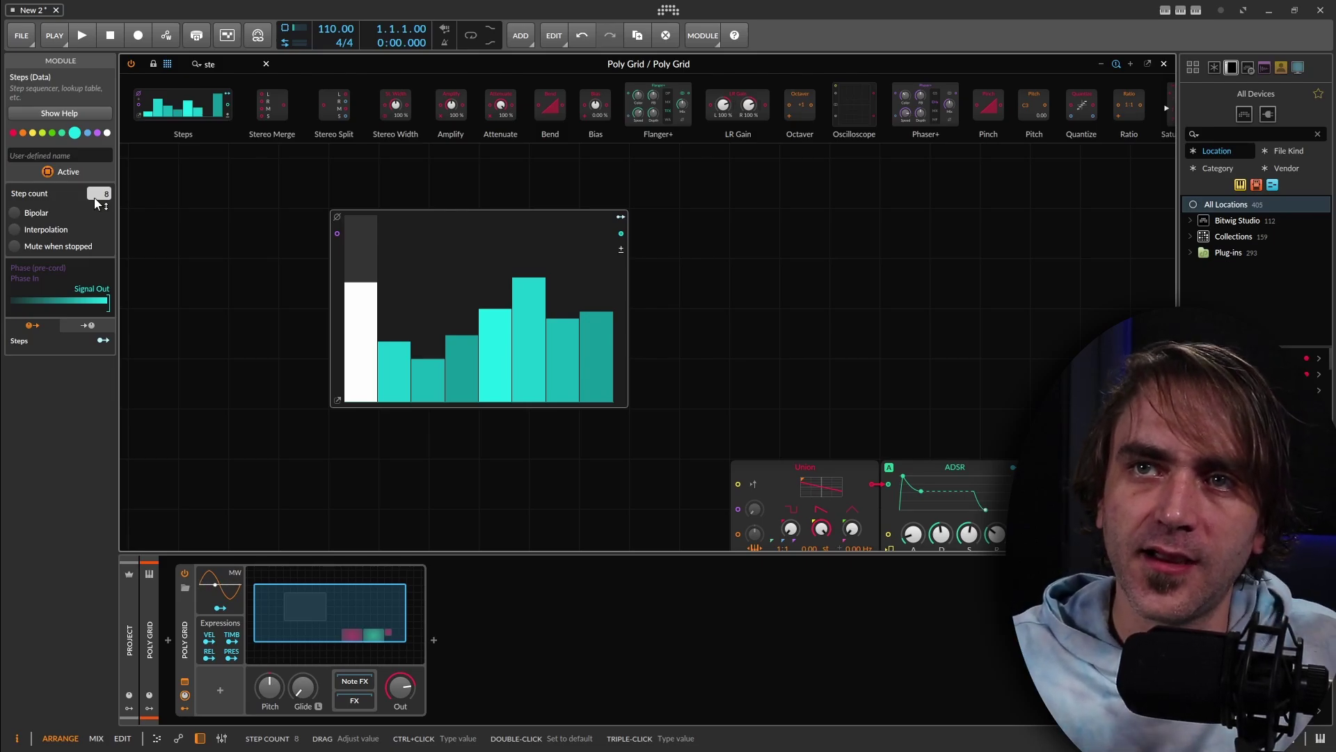
{"action": "left_click_drag", "start_coordinate": [675, 277], "coordinate": [616, 368]}
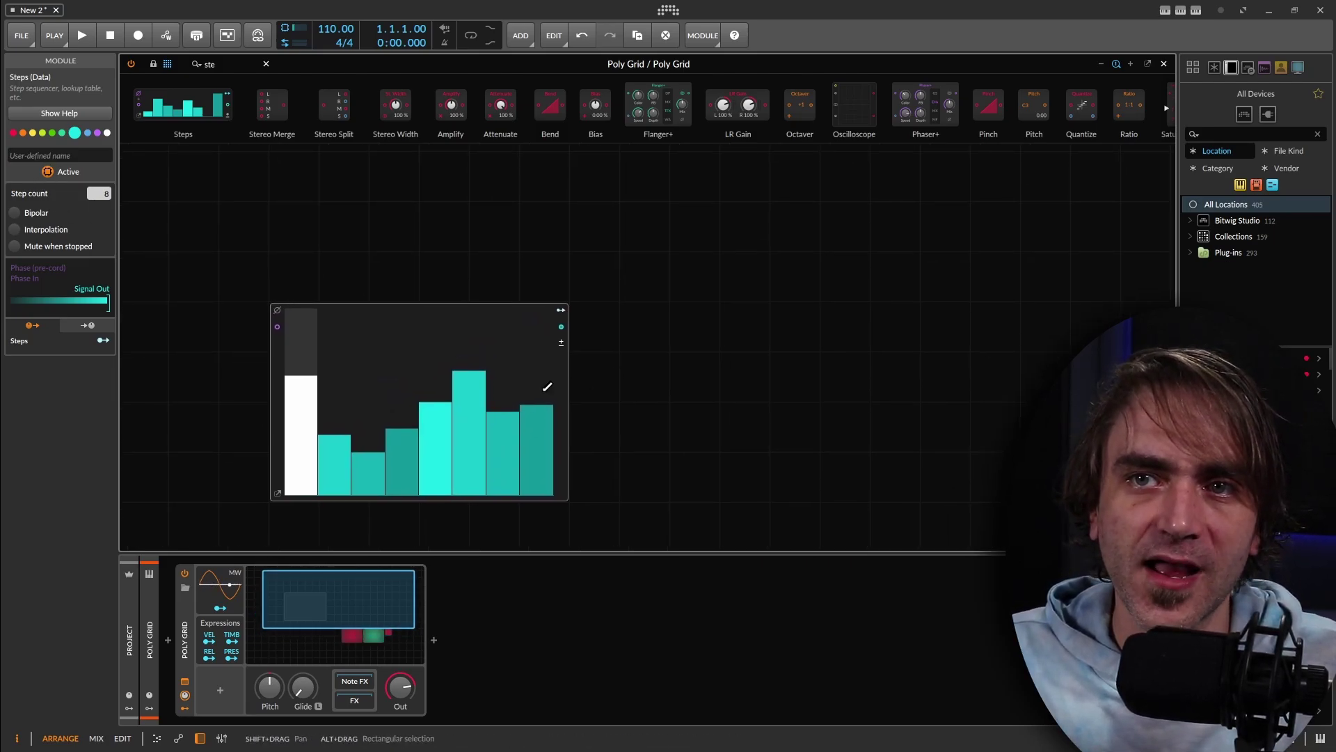
{"action": "left_click_drag", "start_coordinate": [281, 383], "coordinate": [332, 282]}
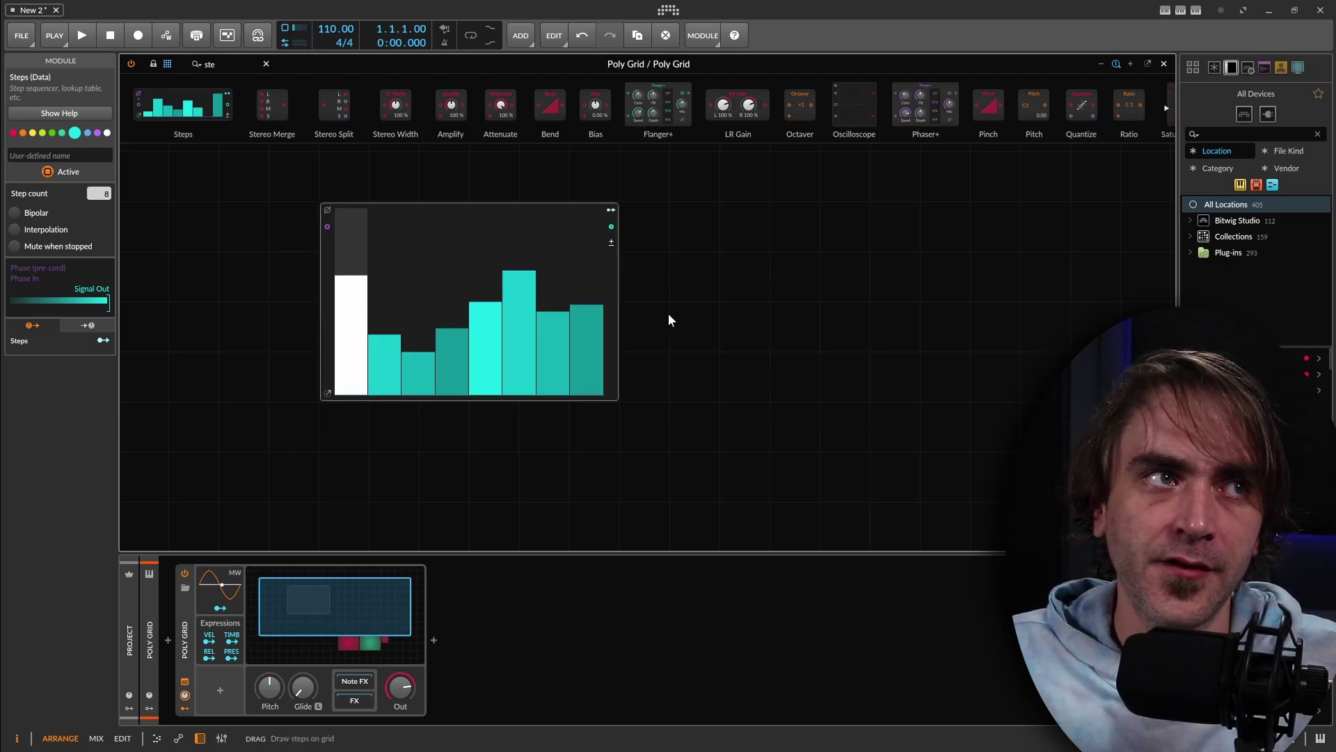
Drive the Steps phase input from a new 32.00 Hz Clock and redraw the steps as a rising ramp.
{"action": "left_click_drag", "start_coordinate": [669, 317], "coordinate": [738, 396]}
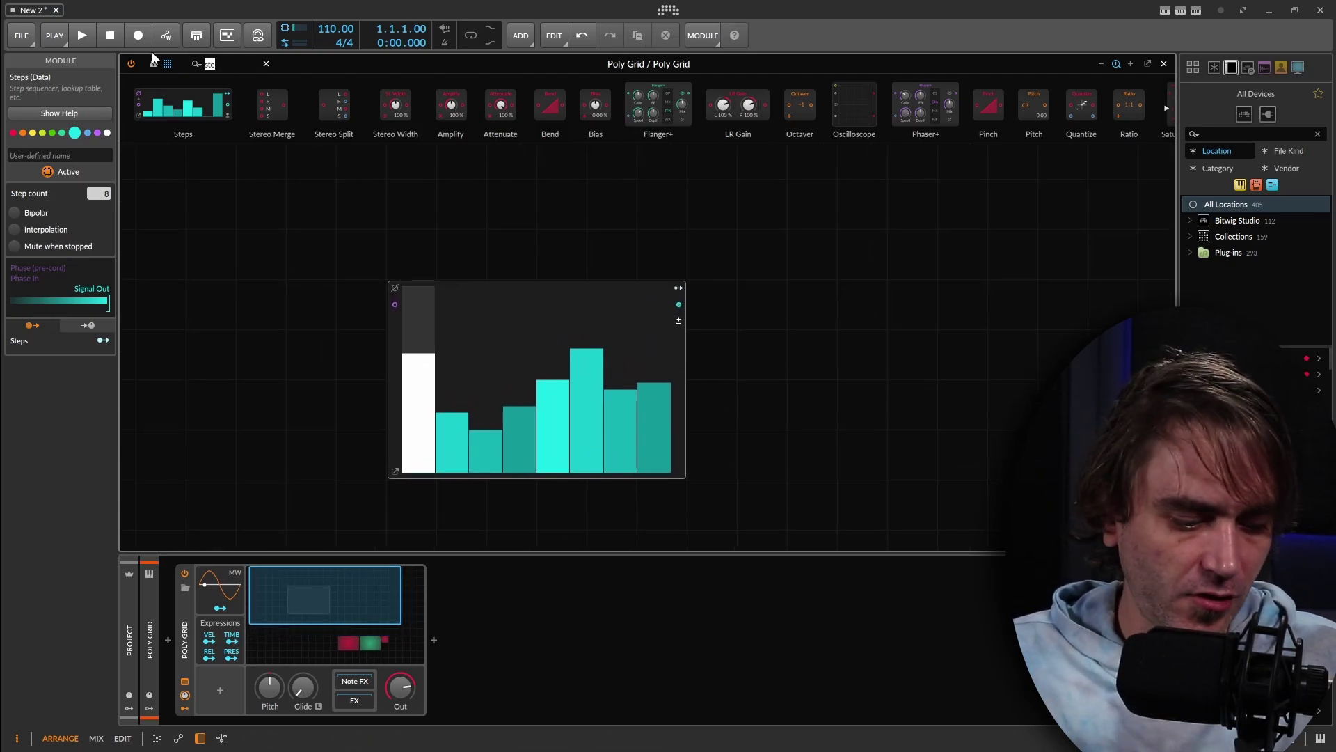
{"action": "type", "text": "clo"}
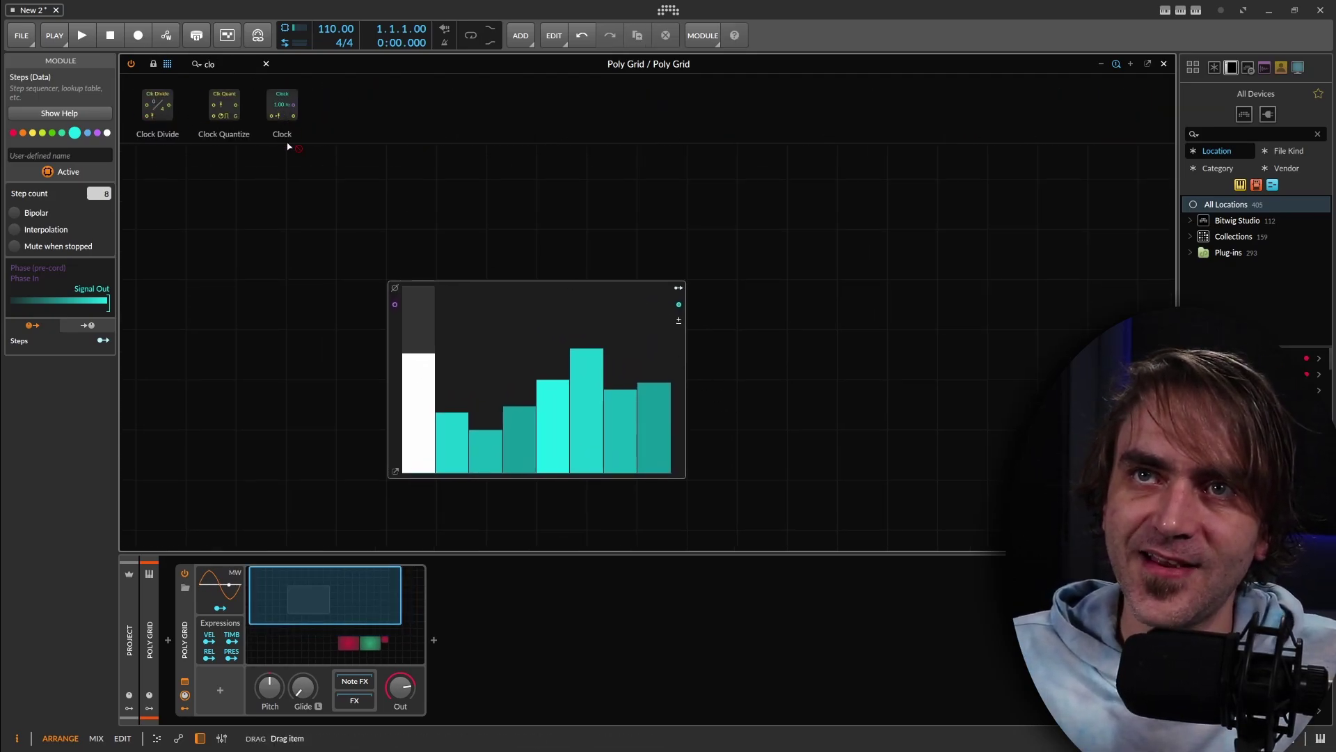
{"action": "left_click_drag", "start_coordinate": [282, 106], "coordinate": [323, 195]}
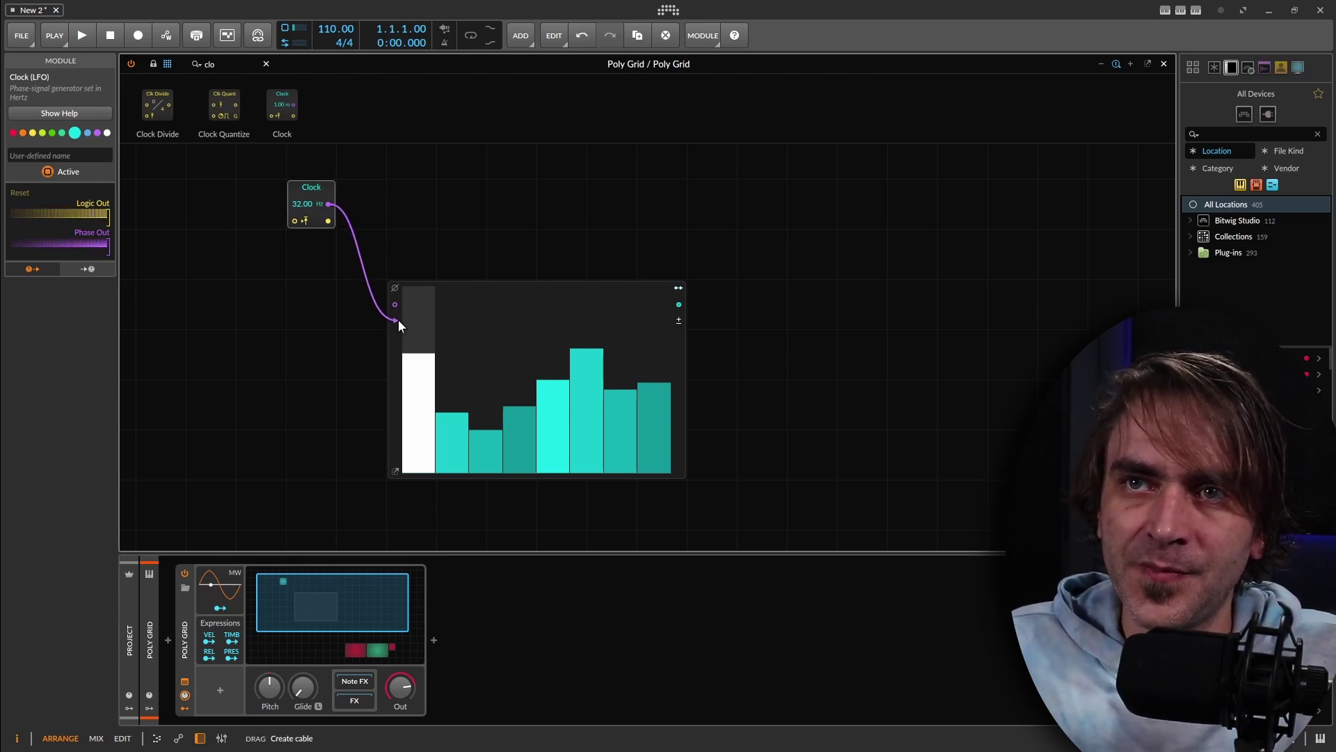
{"action": "left_click_drag", "start_coordinate": [399, 319], "coordinate": [395, 307]}
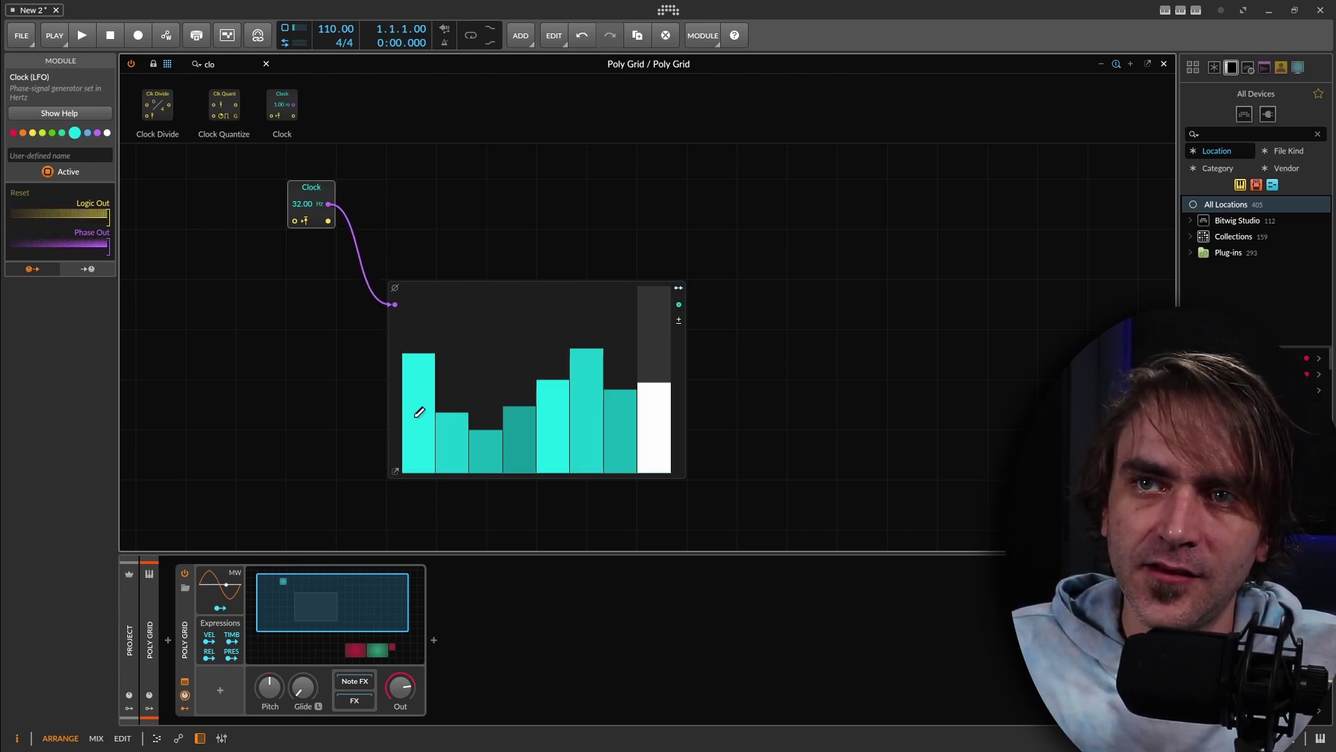
{"action": "mouse_move", "coordinate": [418, 413]}
{"action": "left_mouse_down"}
{"action": "mouse_move", "coordinate": [421, 467]}
{"action": "mouse_move", "coordinate": [585, 369]}
{"action": "mouse_move", "coordinate": [650, 289]}
{"action": "left_mouse_up"}
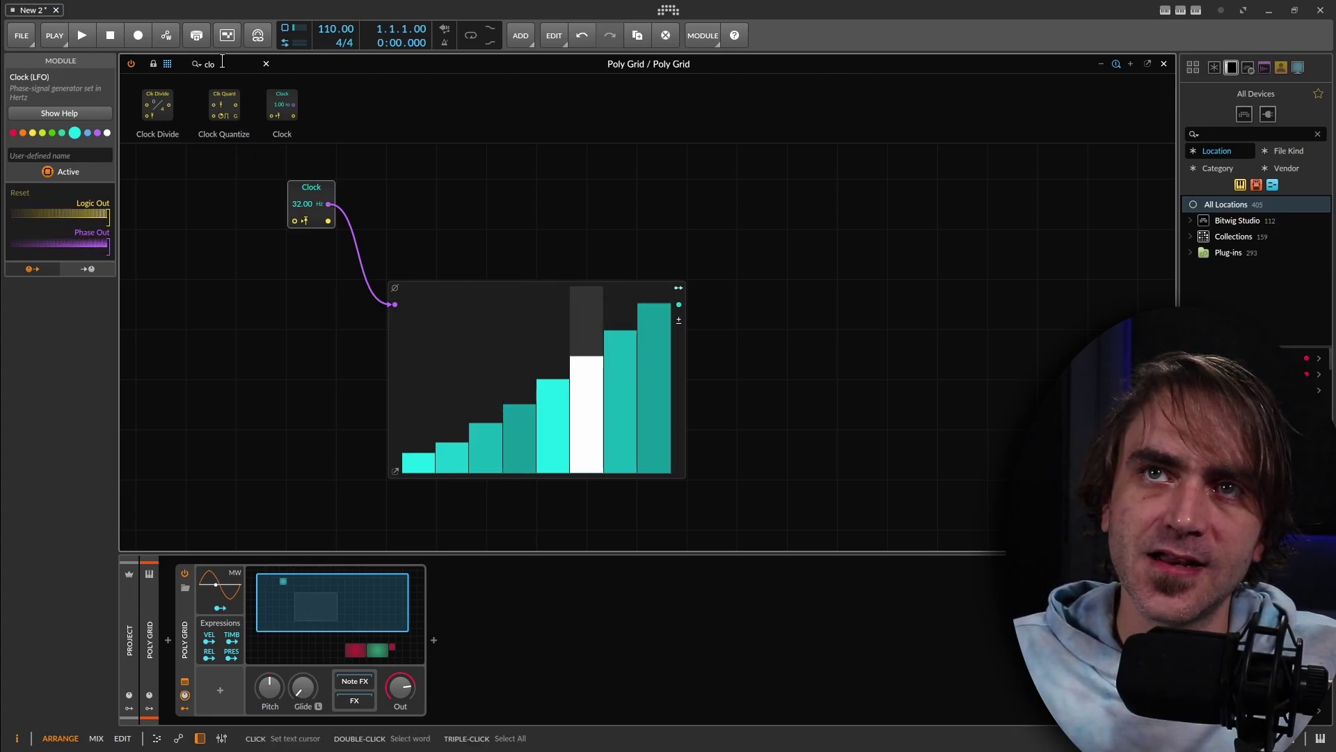
Add a Split module with Nearest interpolation and 8 output ports.
{"action": "double_click", "coordinate": [222, 63]}
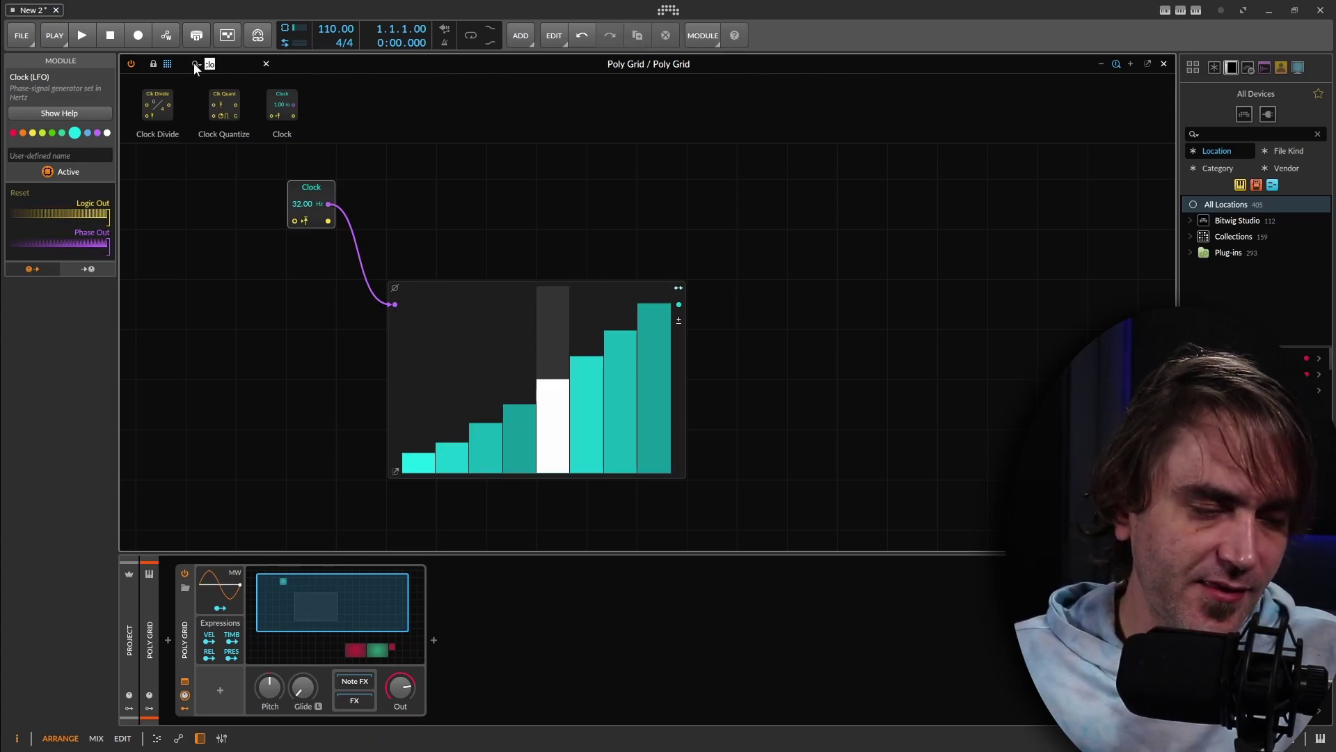
{"action": "type", "text": "split"}
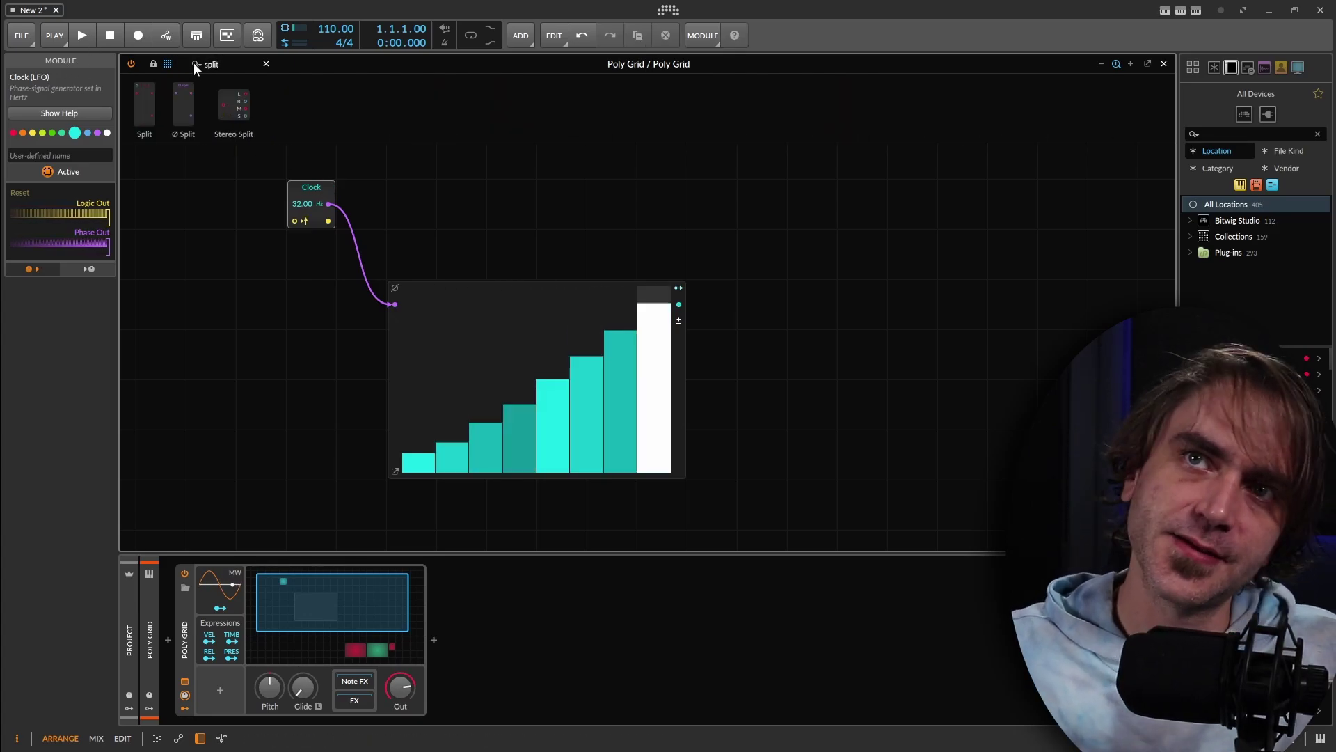
{"action": "left_click_drag", "start_coordinate": [144, 105], "coordinate": [751, 221]}
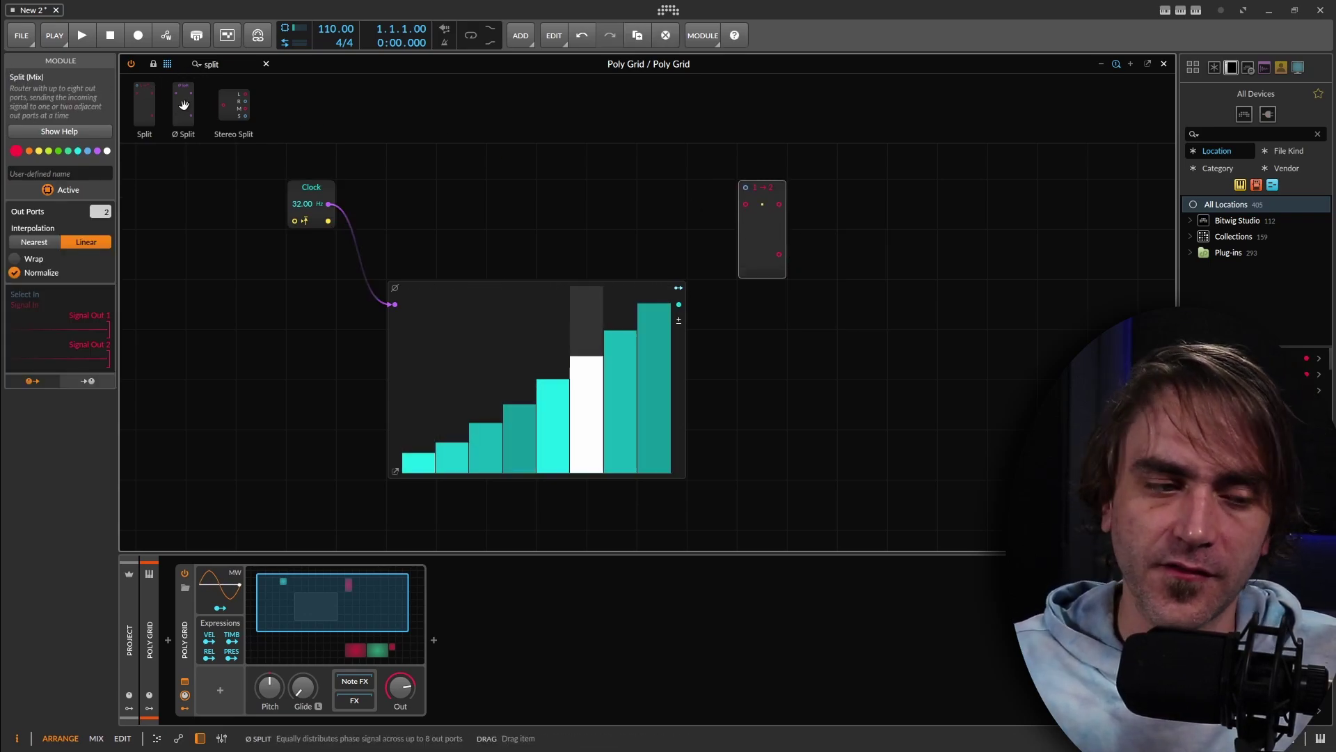
{"action": "left_click_drag", "start_coordinate": [747, 192], "coordinate": [798, 191]}
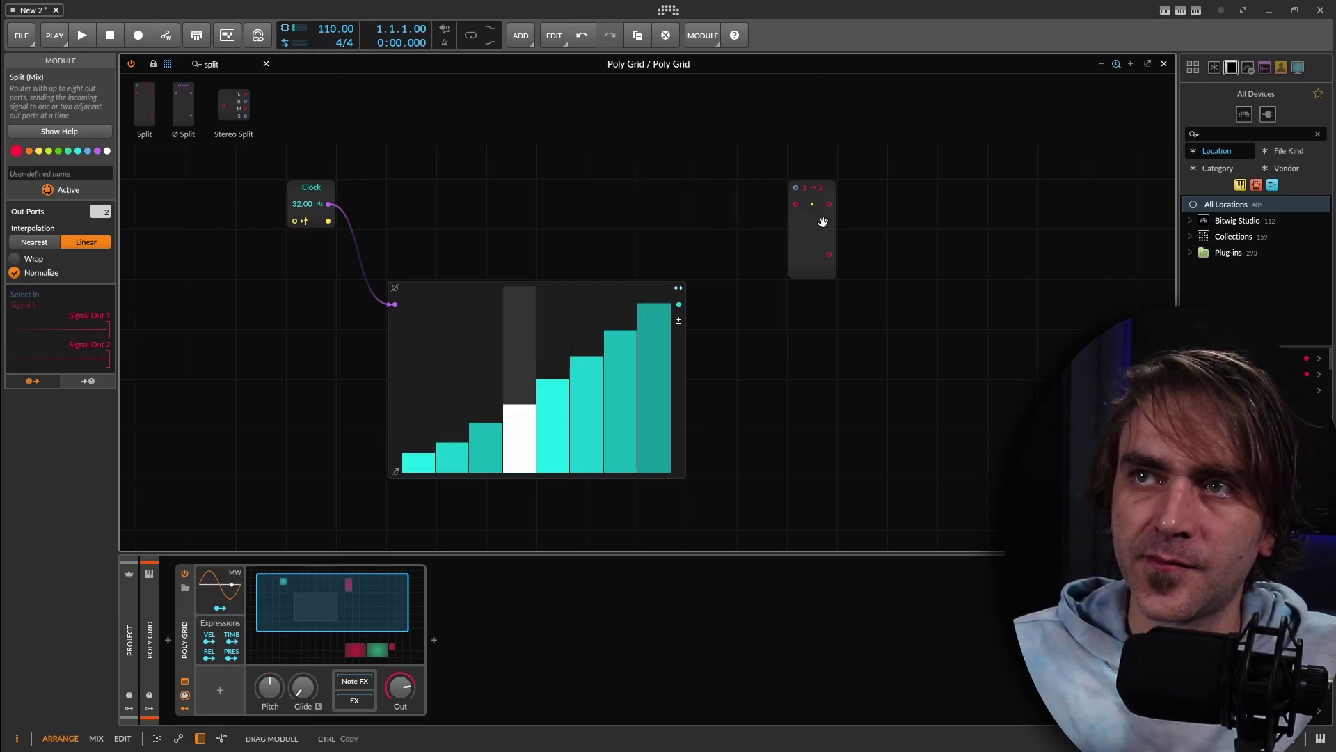
{"action": "left_click", "coordinate": [43, 238]}
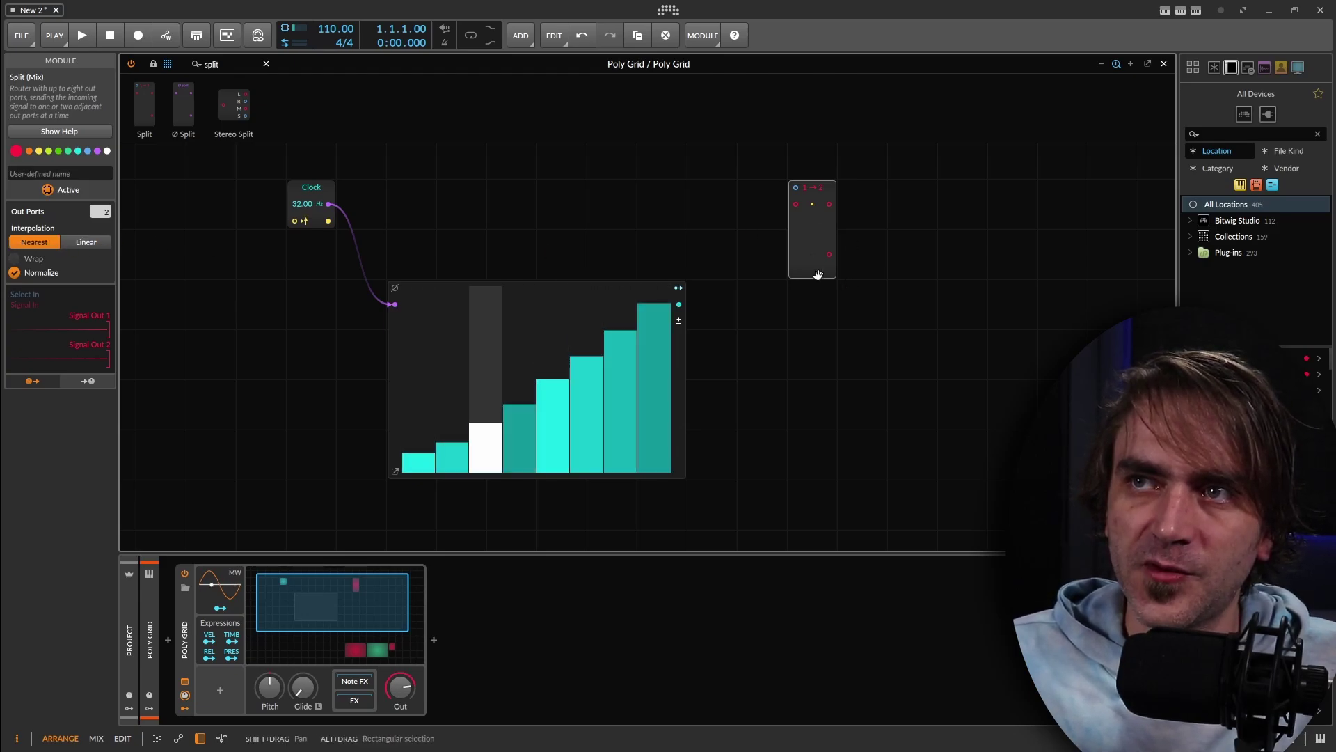
{"action": "left_click", "coordinate": [84, 241]}
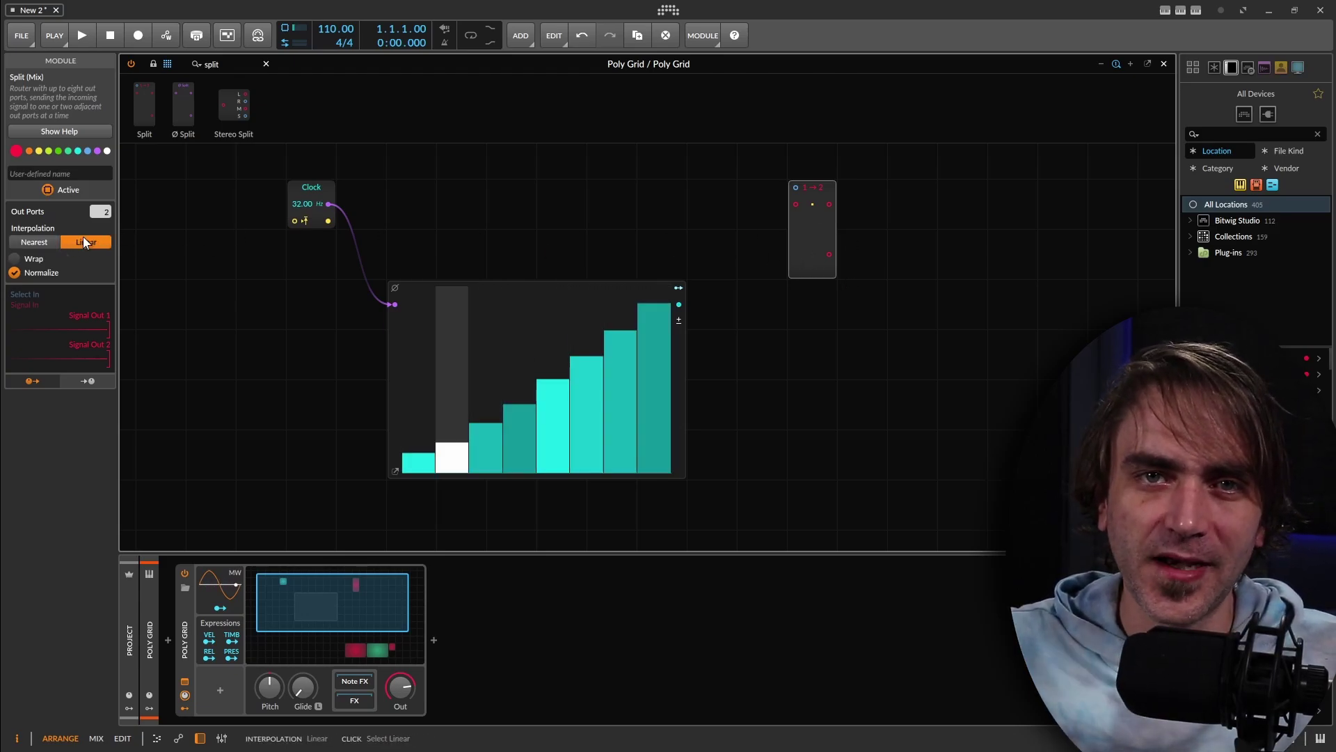
{"action": "left_click", "coordinate": [40, 243]}
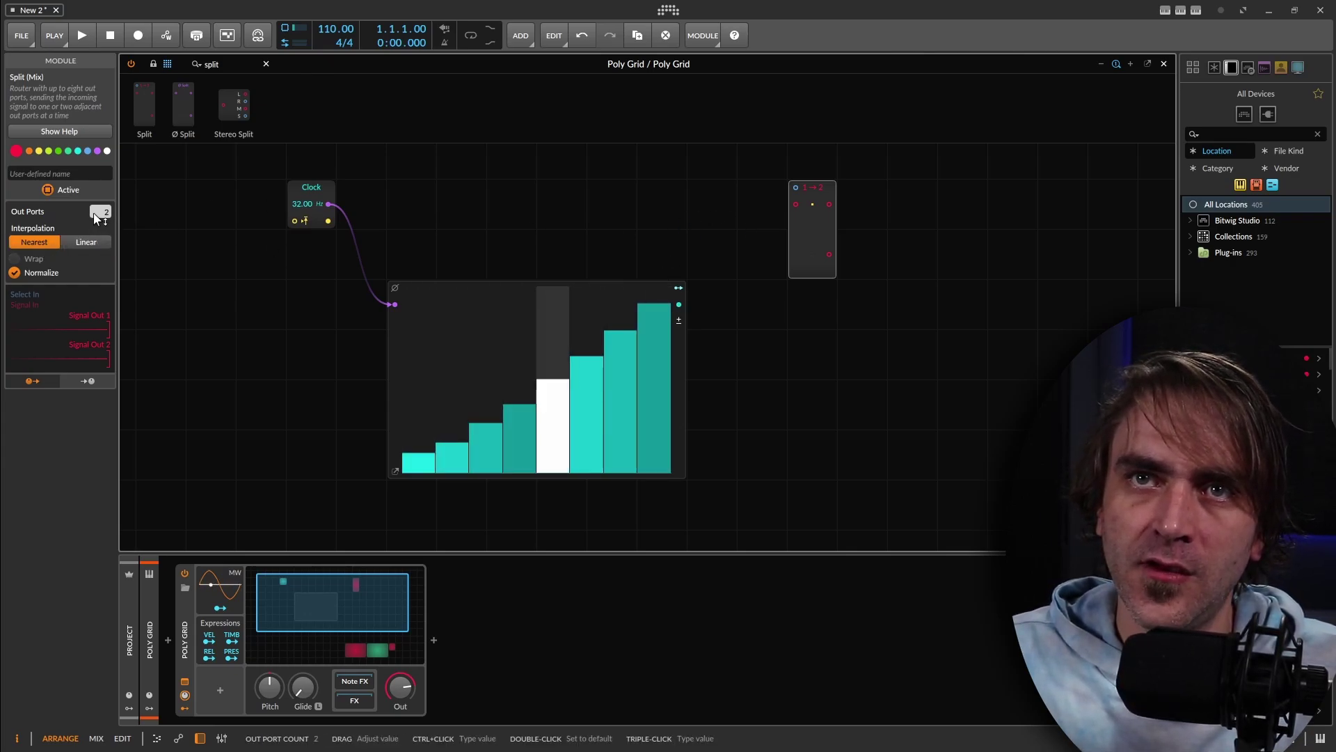
{"action": "left_click_drag", "start_coordinate": [97, 213], "coordinate": [97, 188]}
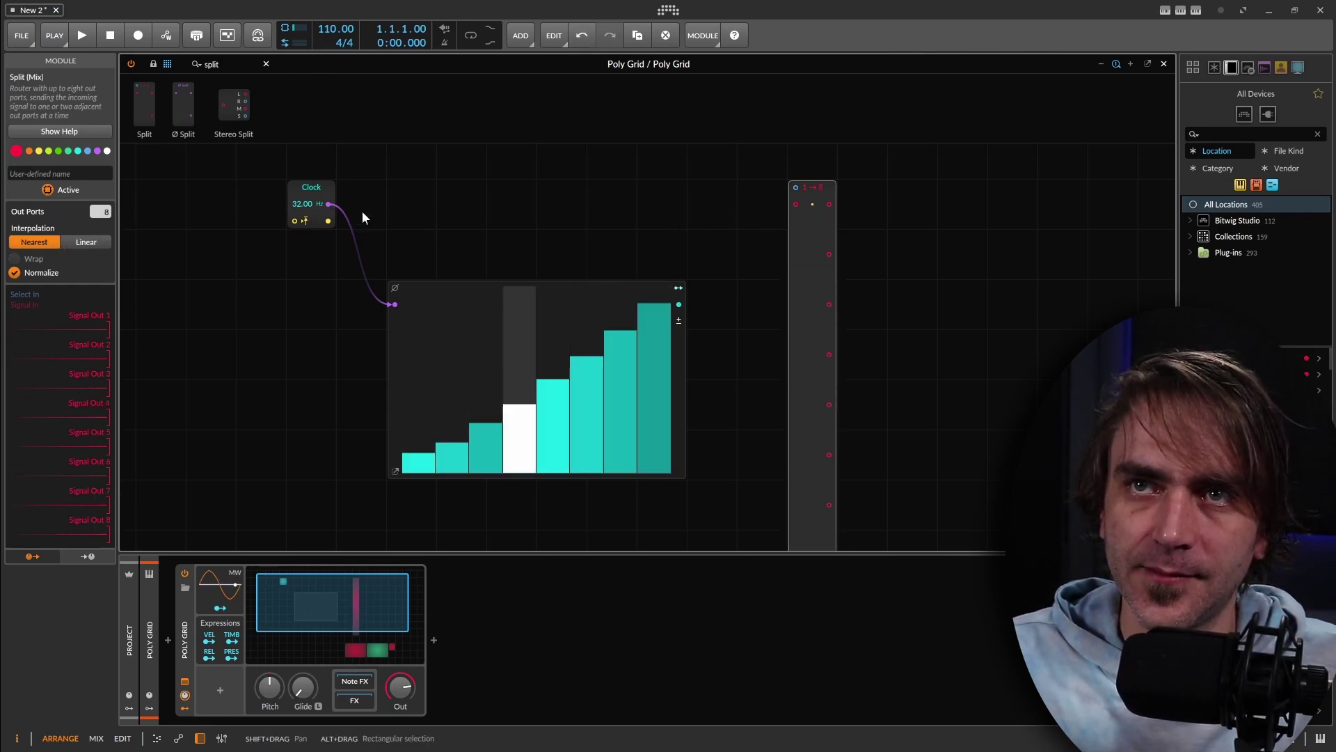
Cable the Clock to Split's Select In and Steps to Signal In, then redraw the step heights.
{"action": "left_click_drag", "start_coordinate": [330, 204], "coordinate": [796, 186]}
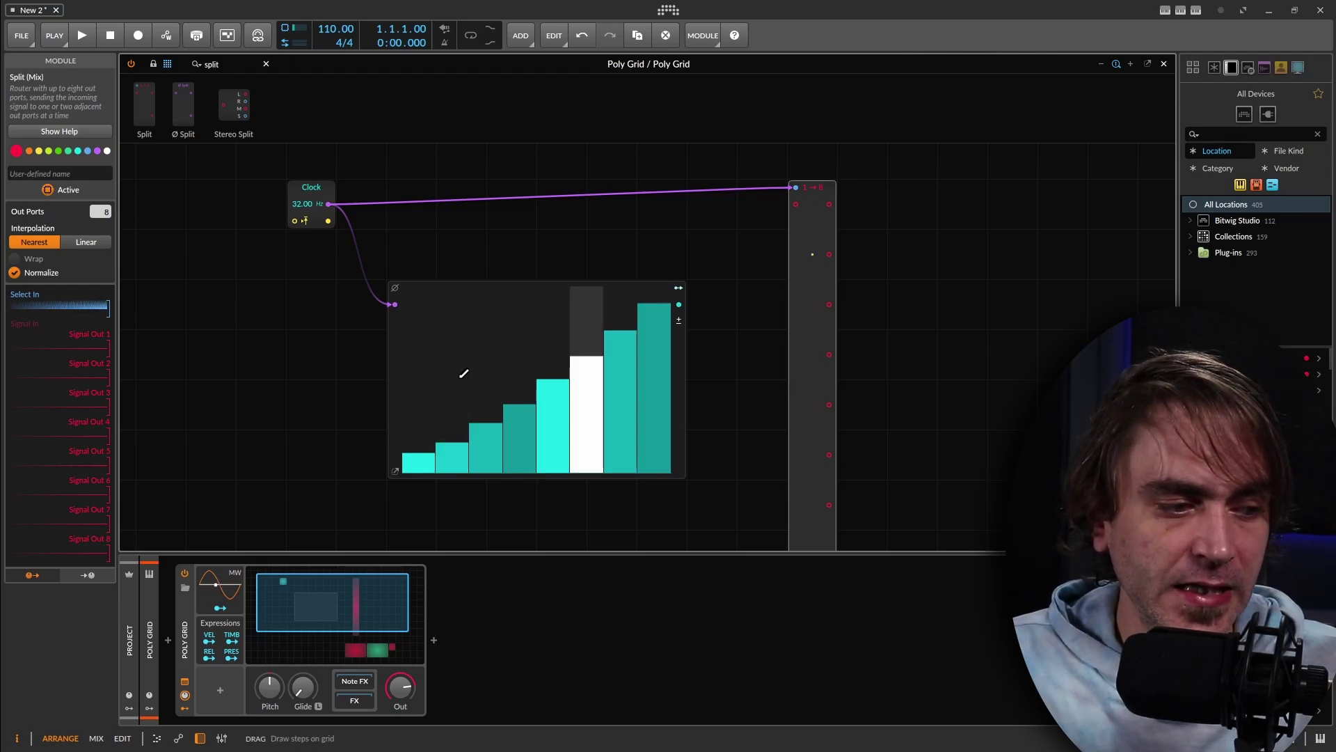
{"action": "left_click_drag", "start_coordinate": [817, 328], "coordinate": [650, 283]}
{"action": "left_click_drag", "start_coordinate": [520, 274], "coordinate": [711, 213]}
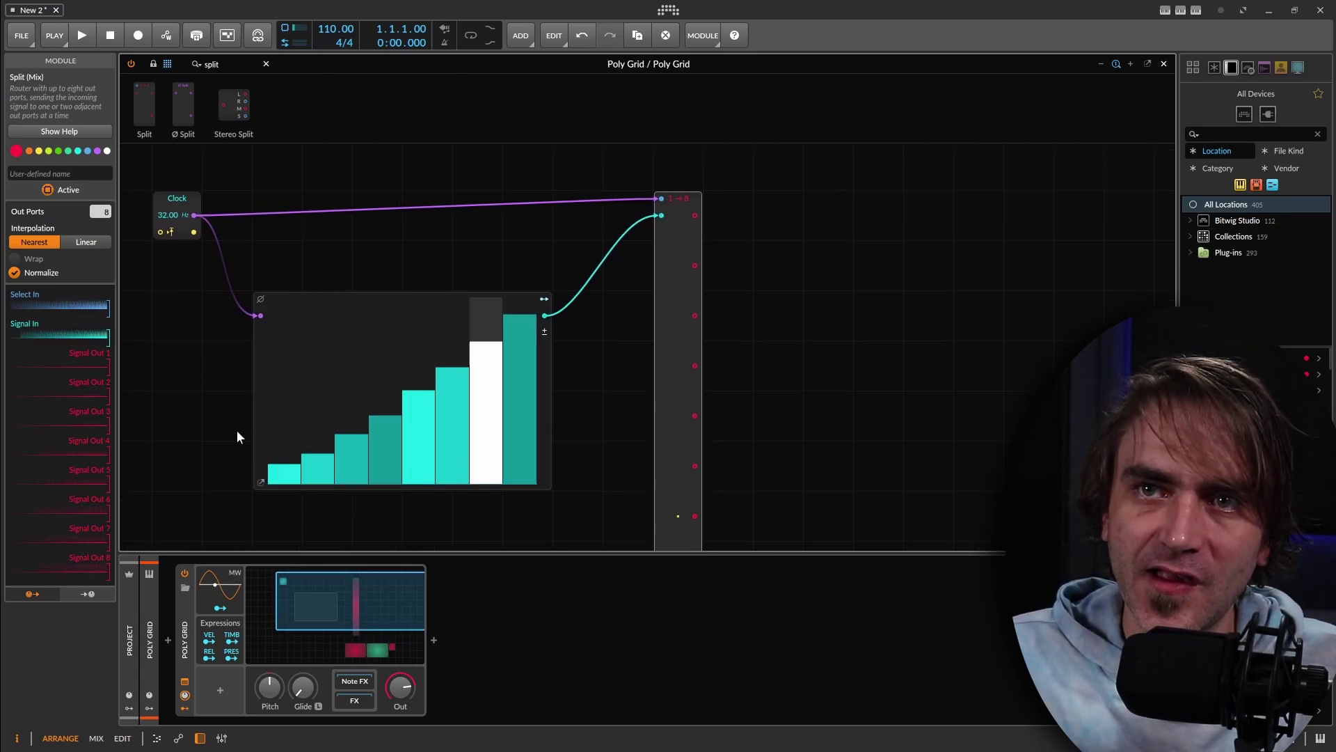
{"action": "mouse_move", "coordinate": [278, 396]}
{"action": "left_mouse_down"}
{"action": "mouse_move", "coordinate": [314, 450]}
{"action": "mouse_move", "coordinate": [455, 381]}
{"action": "mouse_move", "coordinate": [499, 436]}
{"action": "mouse_move", "coordinate": [525, 422]}
{"action": "left_mouse_up"}
{"action": "left_click", "coordinate": [211, 64]}
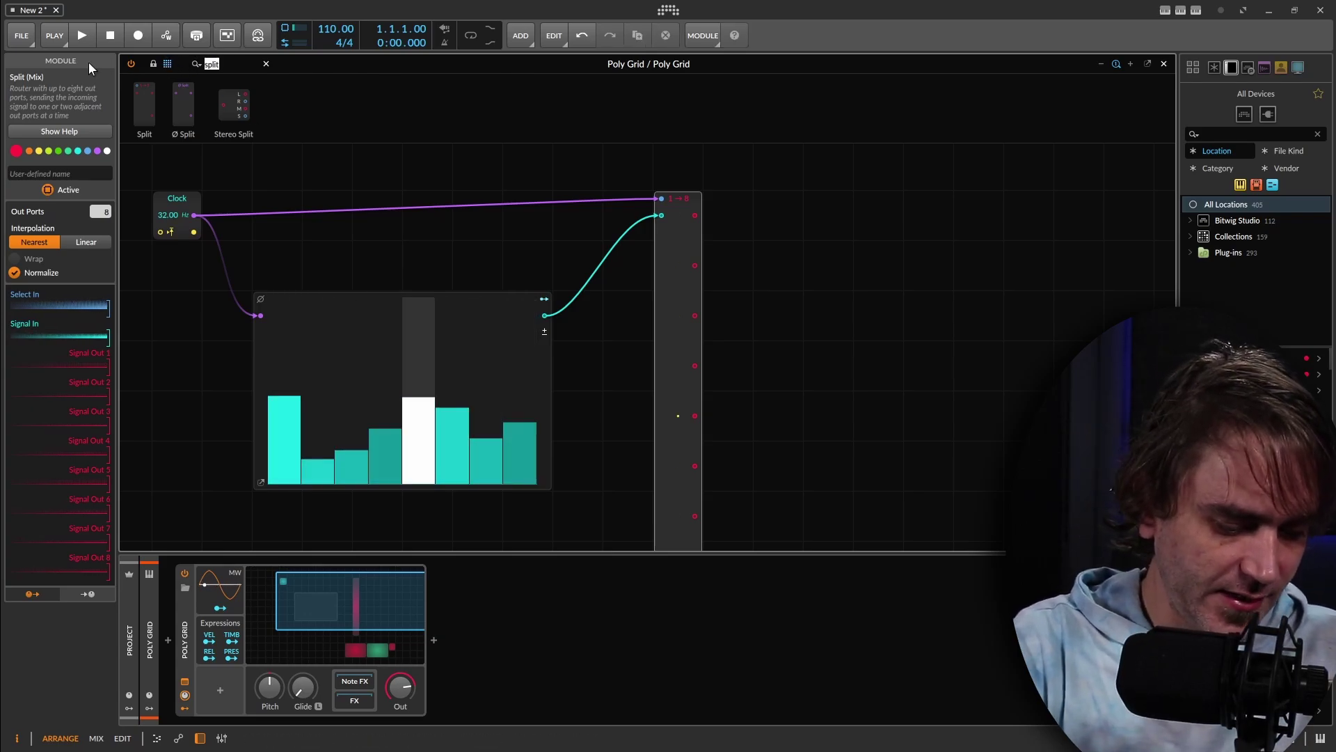
Add four Value Readout modules on Split outputs 1-4.
{"action": "type", "text": "value"}
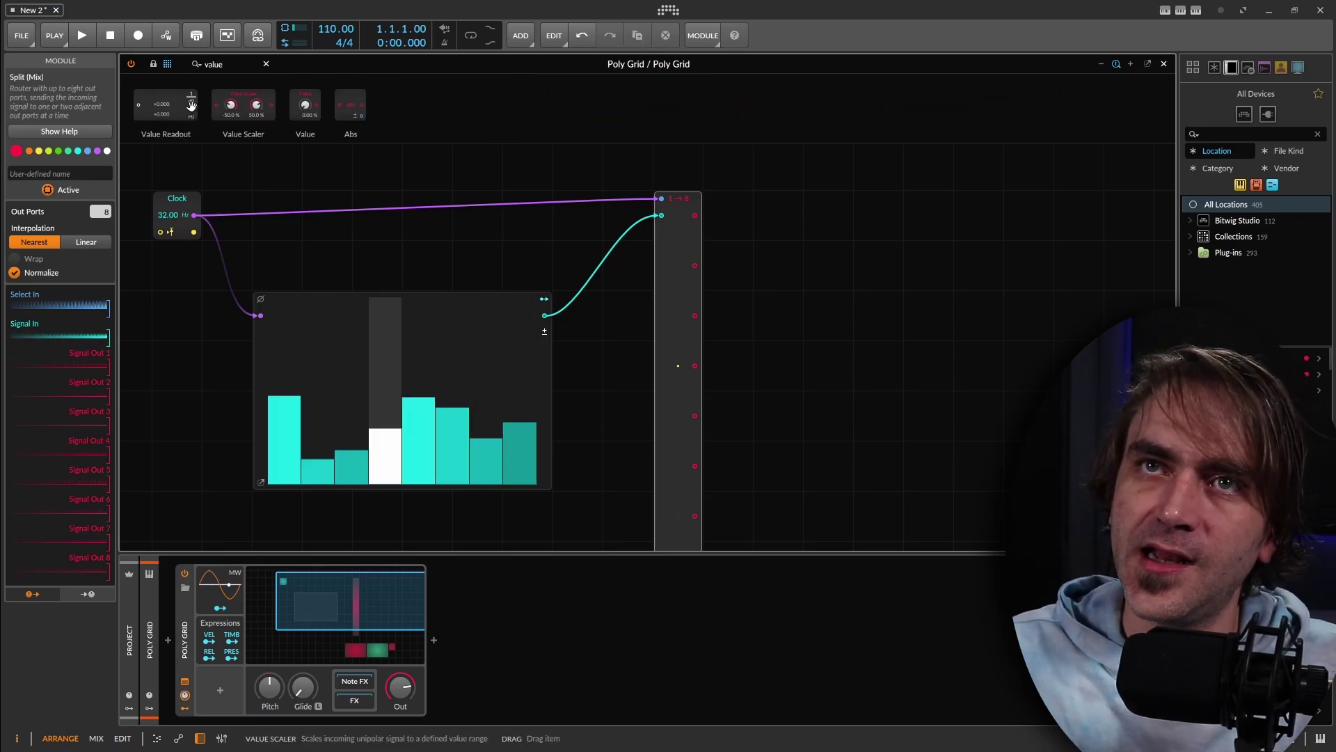
{"action": "left_click_drag", "start_coordinate": [189, 105], "coordinate": [835, 212]}
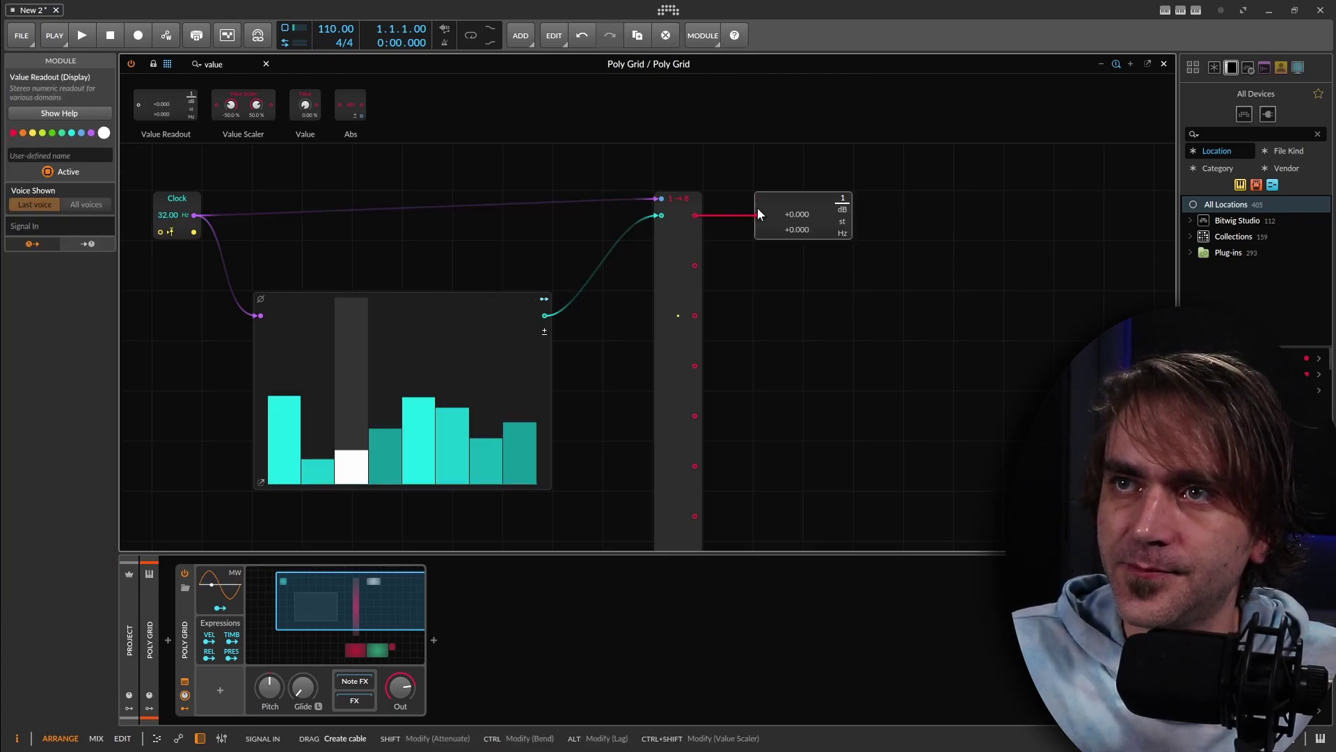
{"action": "left_click_drag", "start_coordinate": [695, 215], "coordinate": [757, 213]}
{"action": "key", "text": "ctrl+d"}
{"action": "key", "text": "ctrl+d"}
{"action": "key", "text": "ctrl+d"}
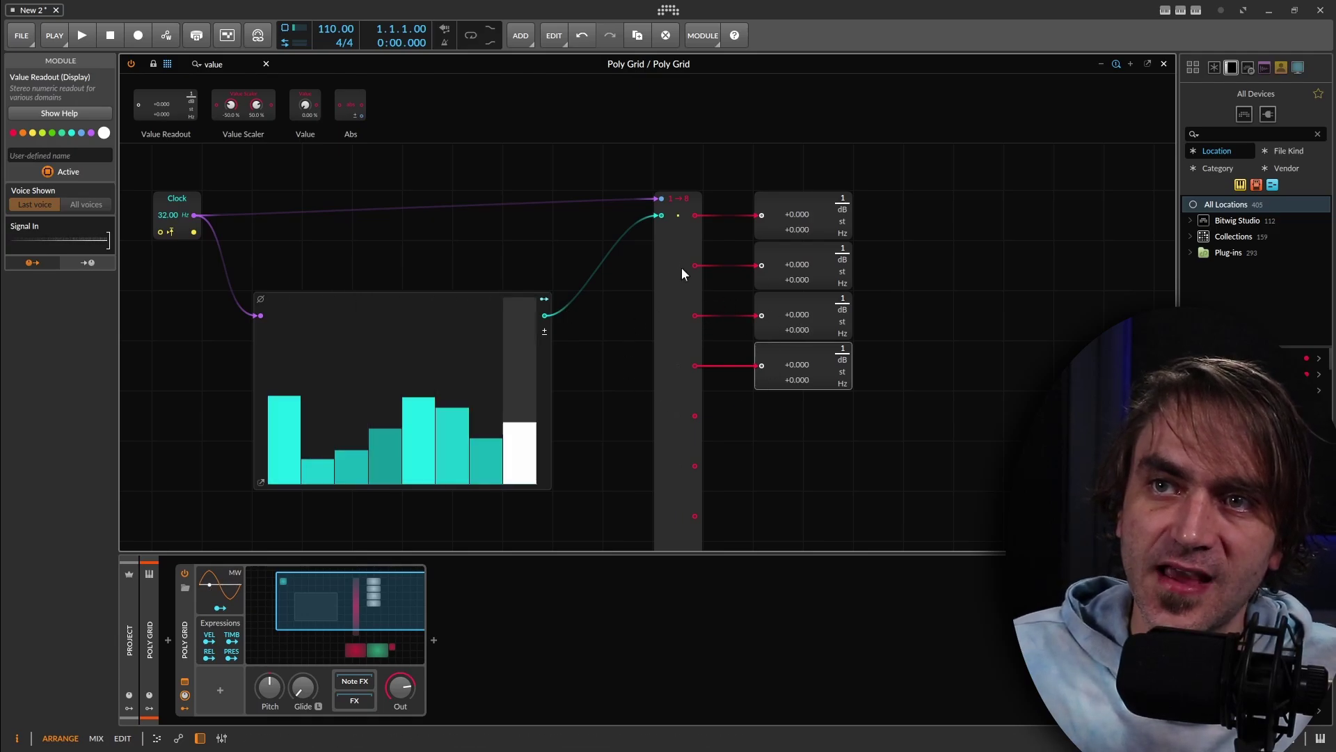
Shift the Split module left and the four Value Readouts further right.
{"action": "left_click_drag", "start_coordinate": [650, 273], "coordinate": [600, 273]}
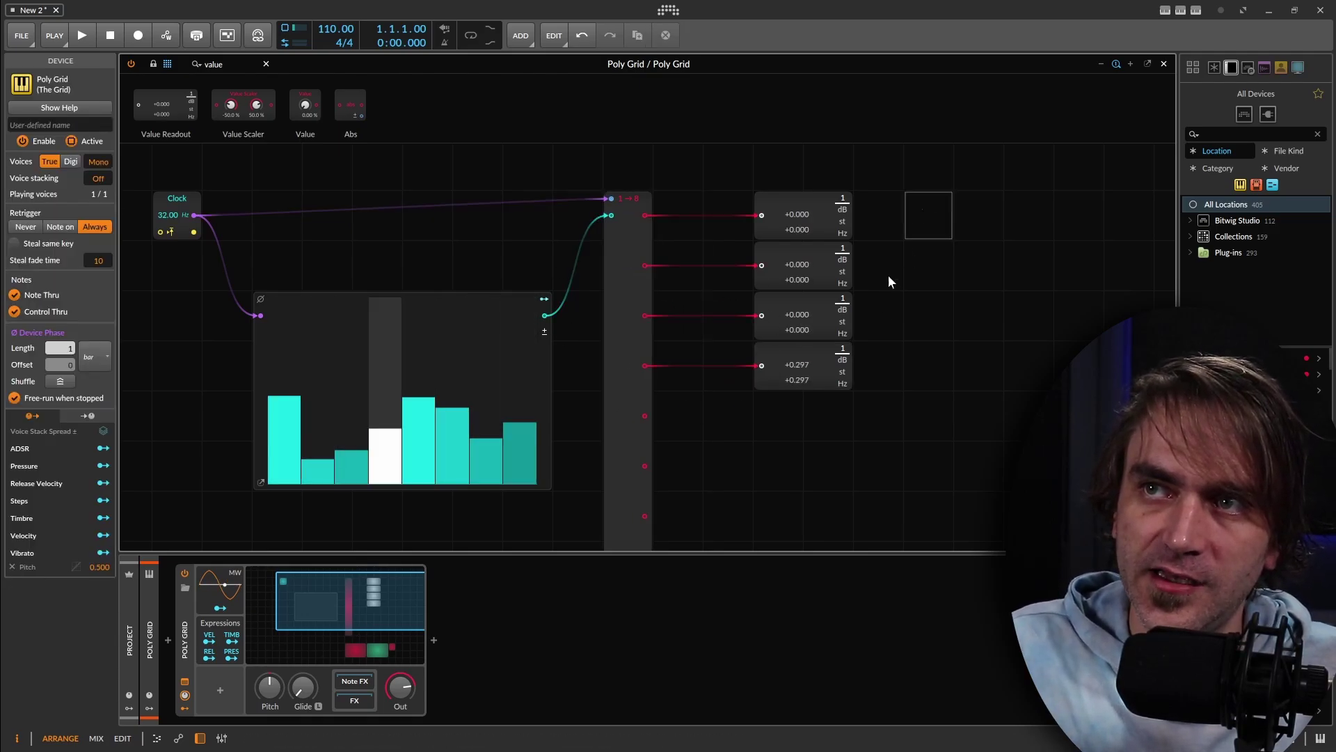
{"action": "left_click_drag", "start_coordinate": [869, 316], "coordinate": [744, 396]}
{"action": "left_click_drag", "start_coordinate": [777, 287], "coordinate": [826, 287]}
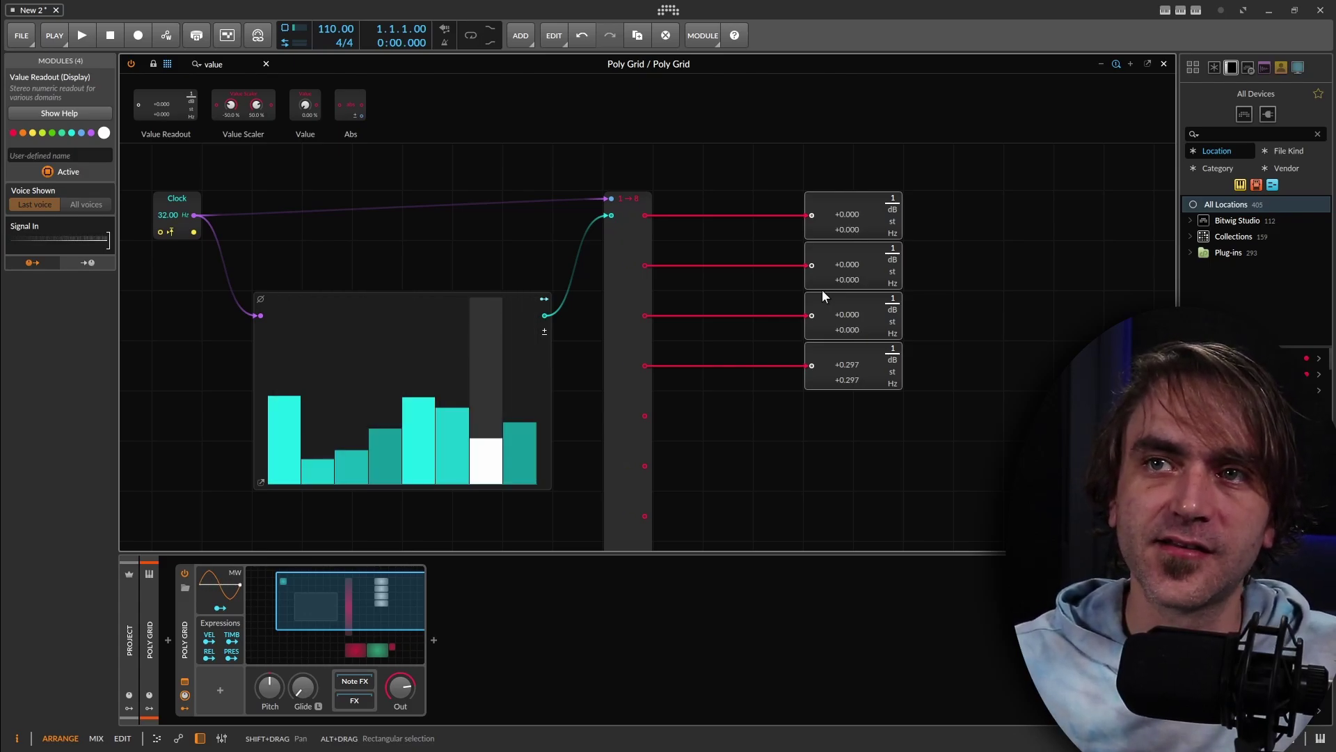
Slow the Clock to 0.31 Hz and duplicate Value Readouts onto Split outputs 5-8.
{"action": "left_click_drag", "start_coordinate": [169, 215], "coordinate": [169, 254]}
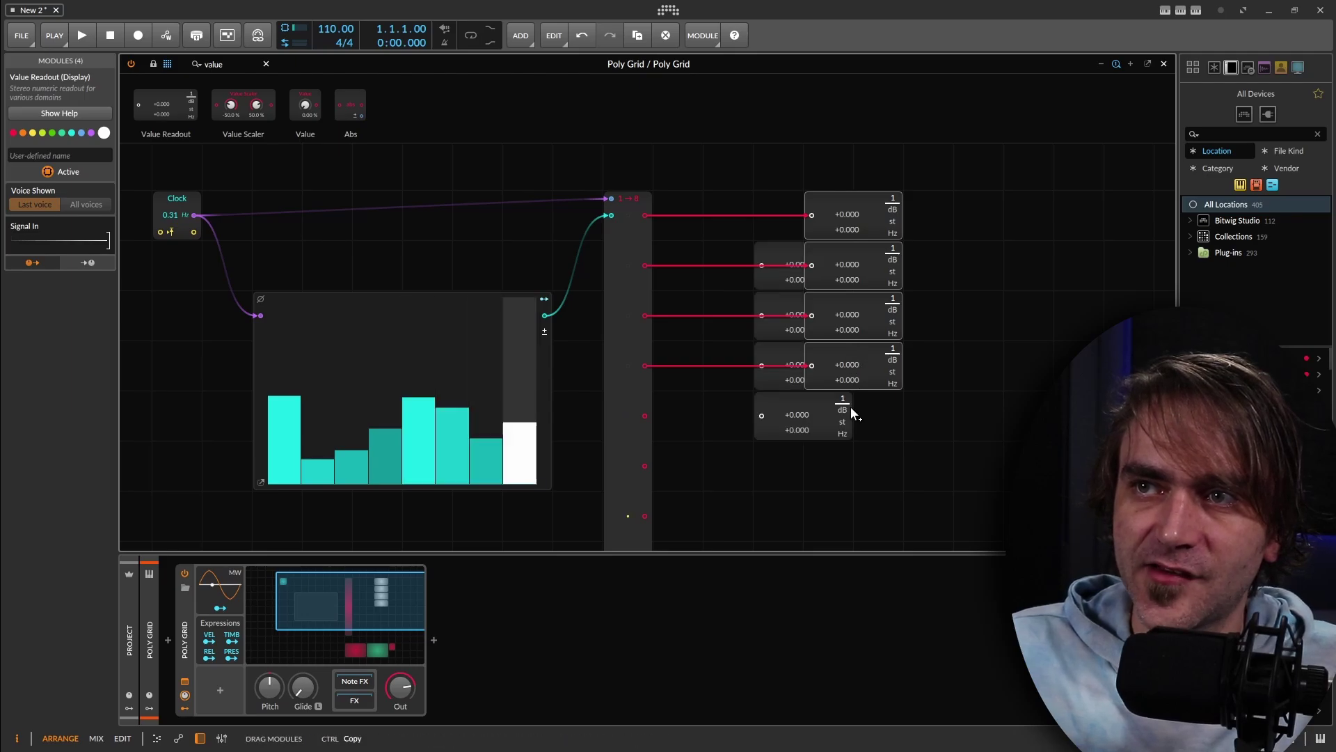
{"action": "key", "text": "ctrl+d"}
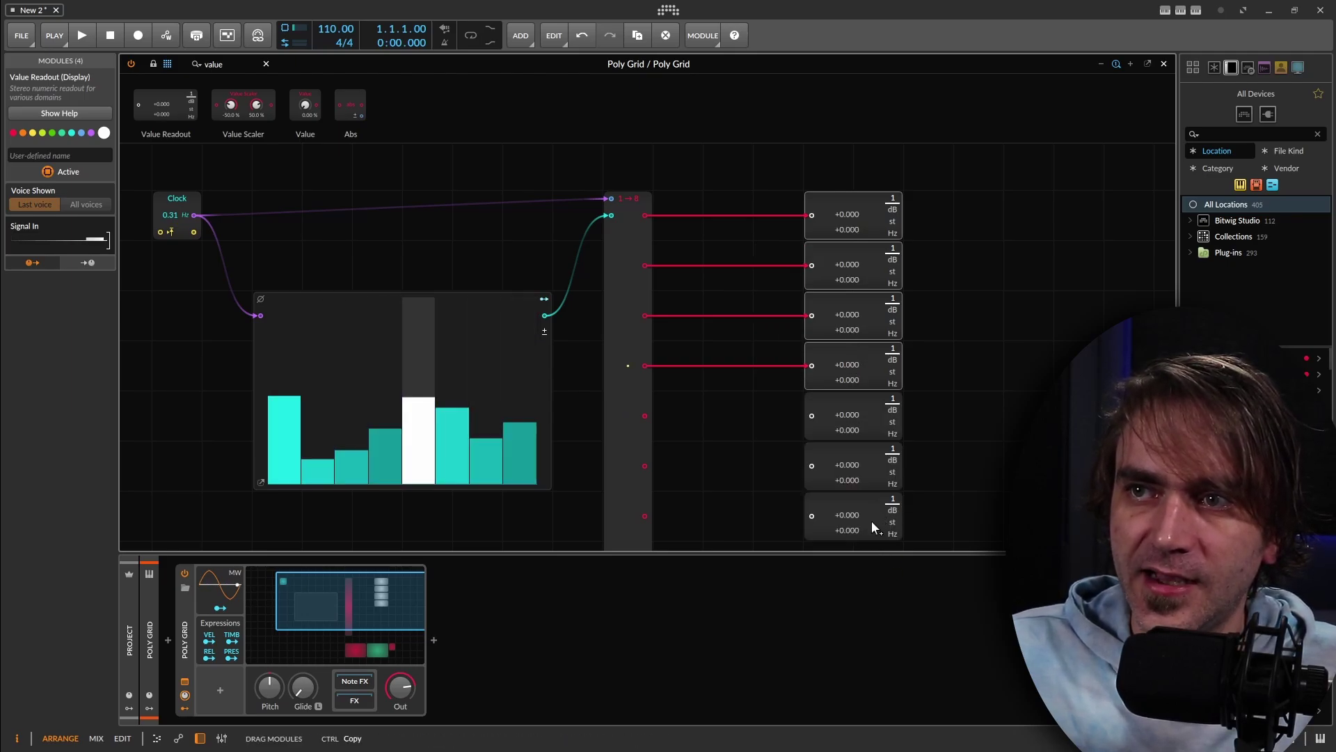
{"action": "scroll", "coordinate": [946, 379], "scroll_direction": "down", "scroll_amount": 1}
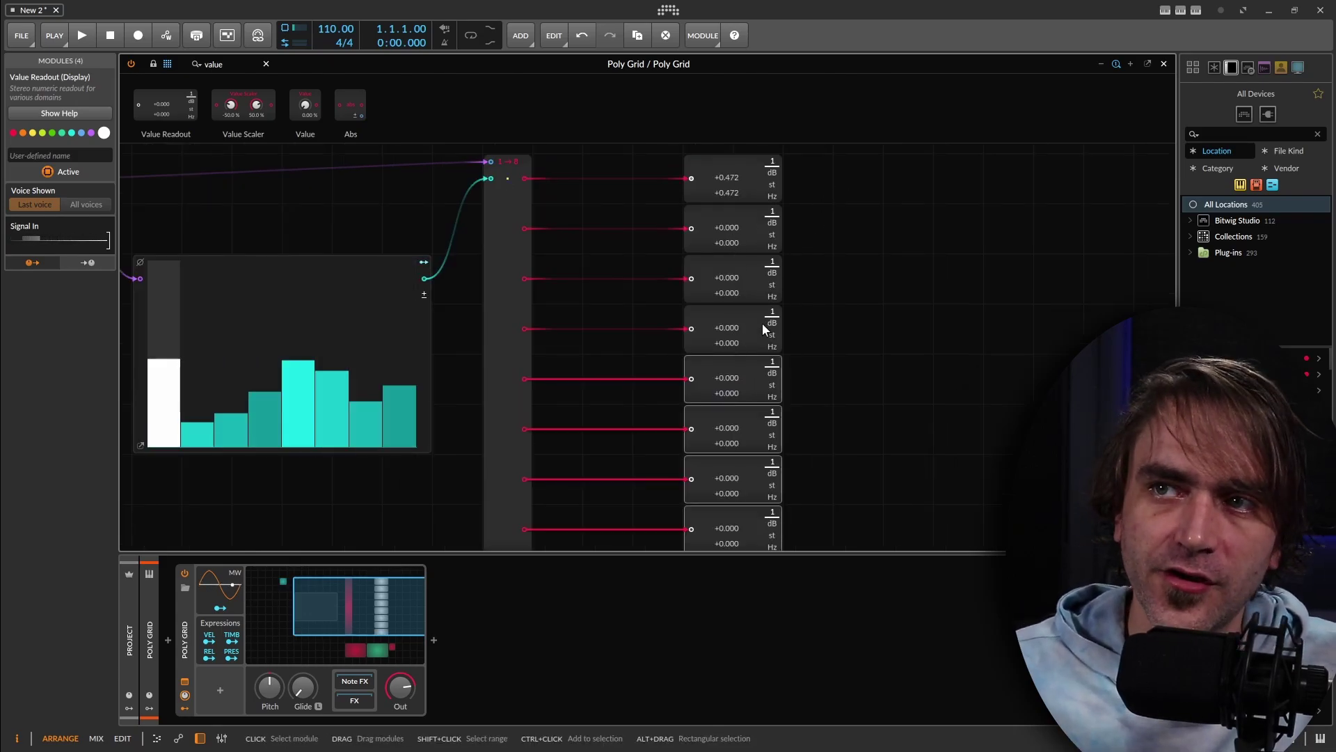
{"action": "scroll", "coordinate": [773, 472], "scroll_direction": "right", "scroll_amount": 3}
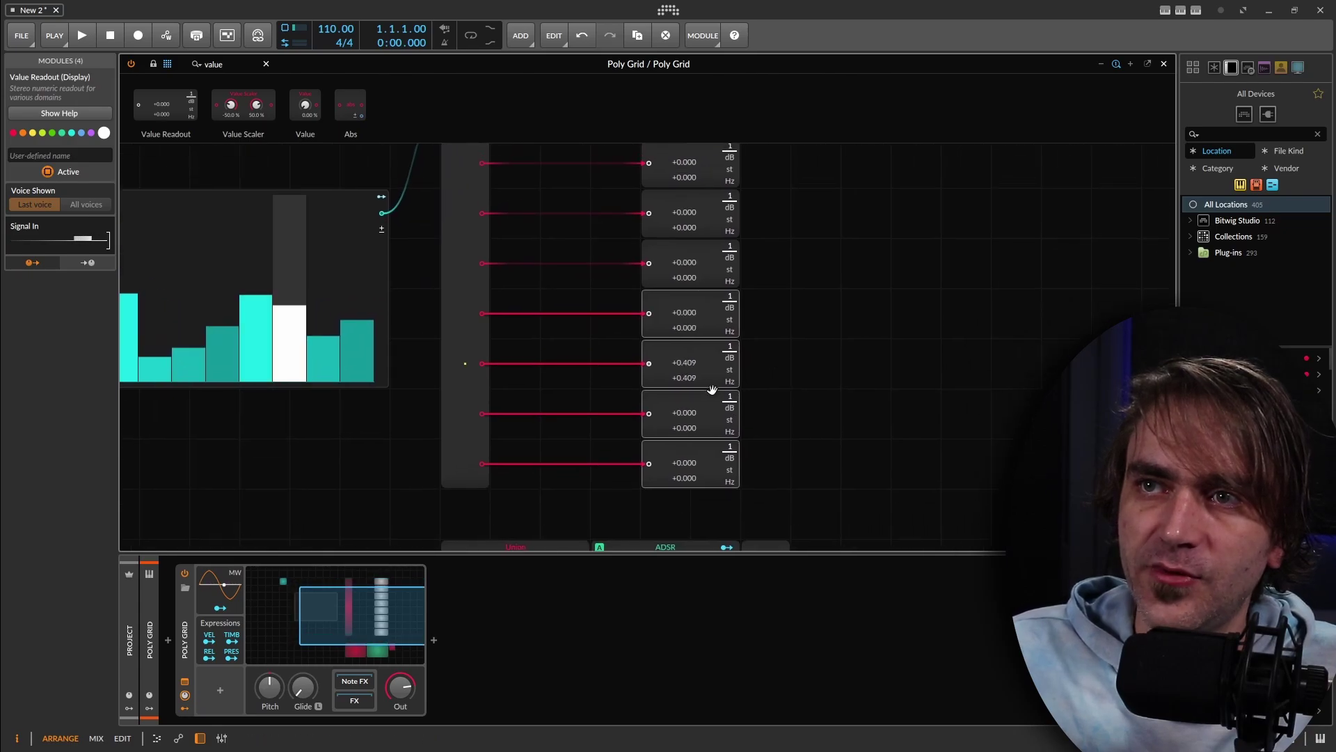
{"action": "left_click_drag", "start_coordinate": [718, 169], "coordinate": [588, 478]}
Move the eight Value Readouts further right to make room.
{"action": "scroll", "coordinate": [620, 453], "scroll_direction": "down", "scroll_amount": 3}
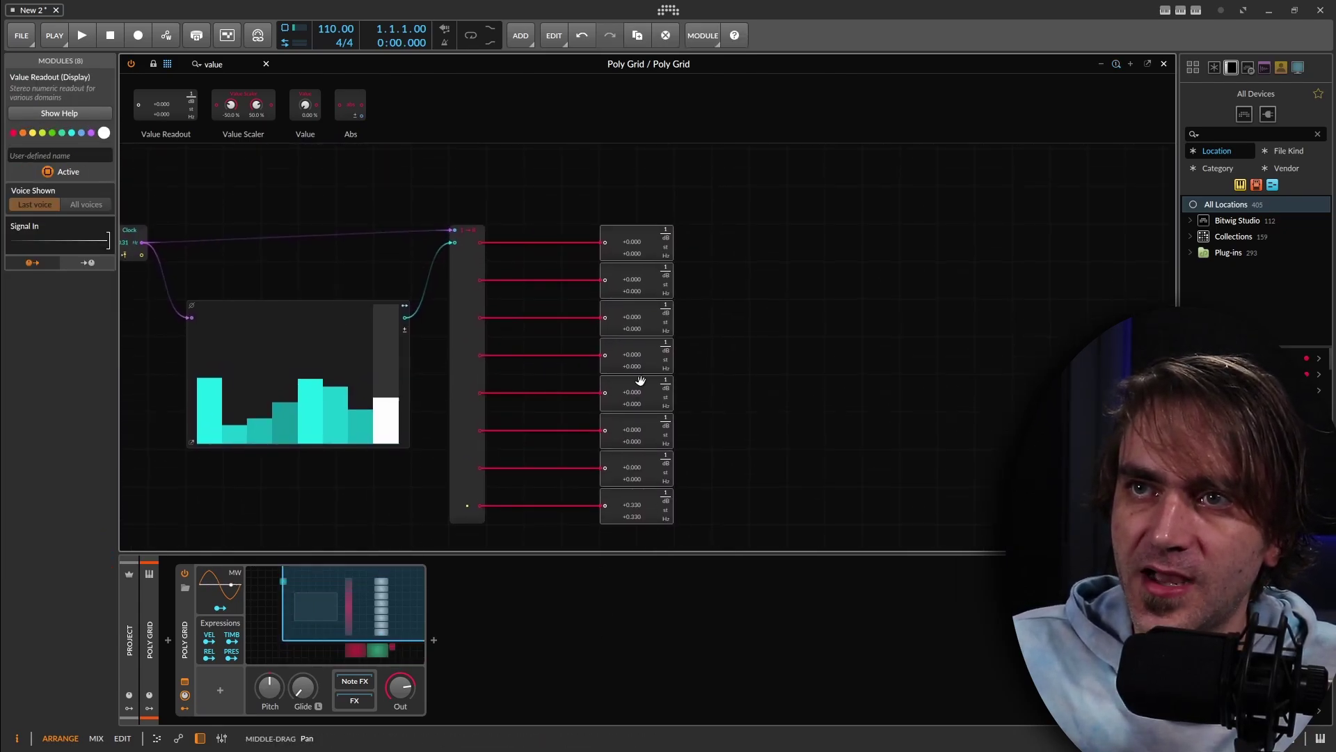
{"action": "left_click_drag", "start_coordinate": [625, 238], "coordinate": [890, 238]}
{"action": "scroll", "coordinate": [286, 94], "scroll_direction": "left", "scroll_amount": 2}
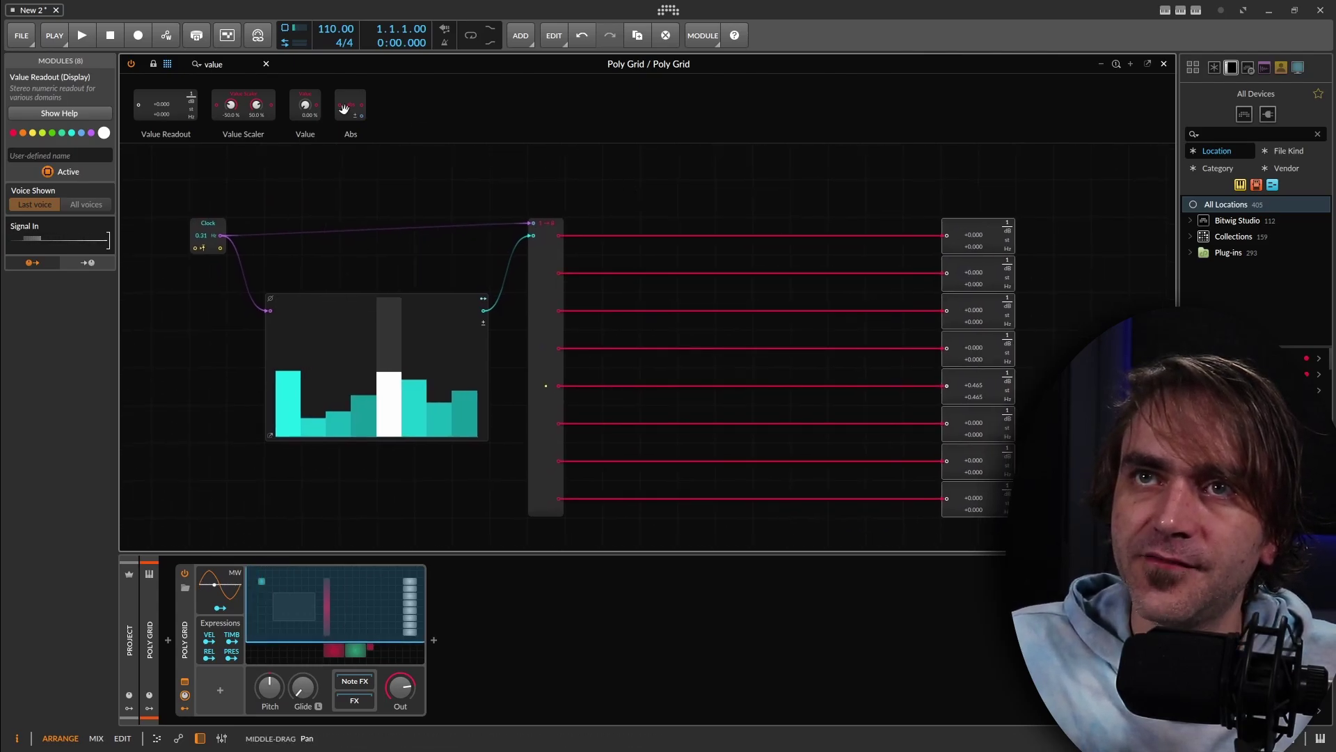
Insert a Sample / Hold module into each of the eight Split-to-readout cables.
{"action": "type", "text": "sampl"}
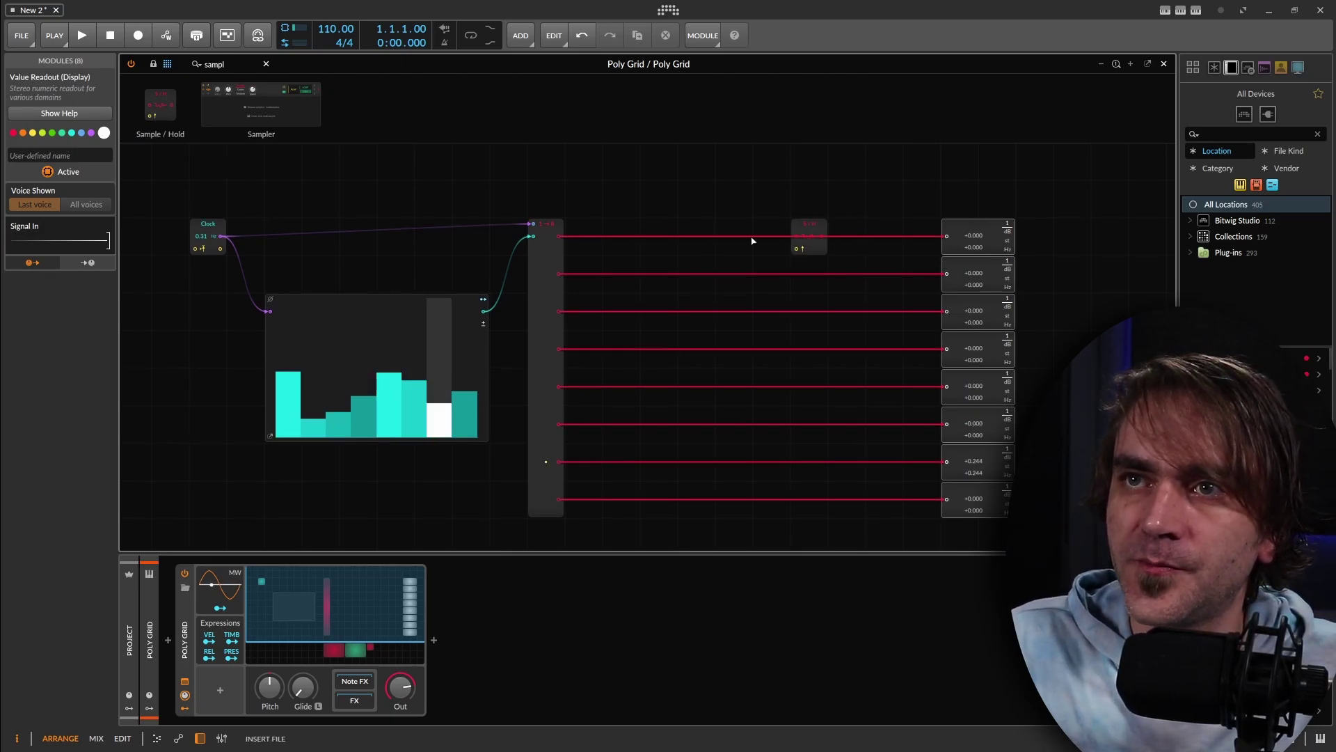
{"action": "left_click_drag", "start_coordinate": [742, 241], "coordinate": [640, 238]}
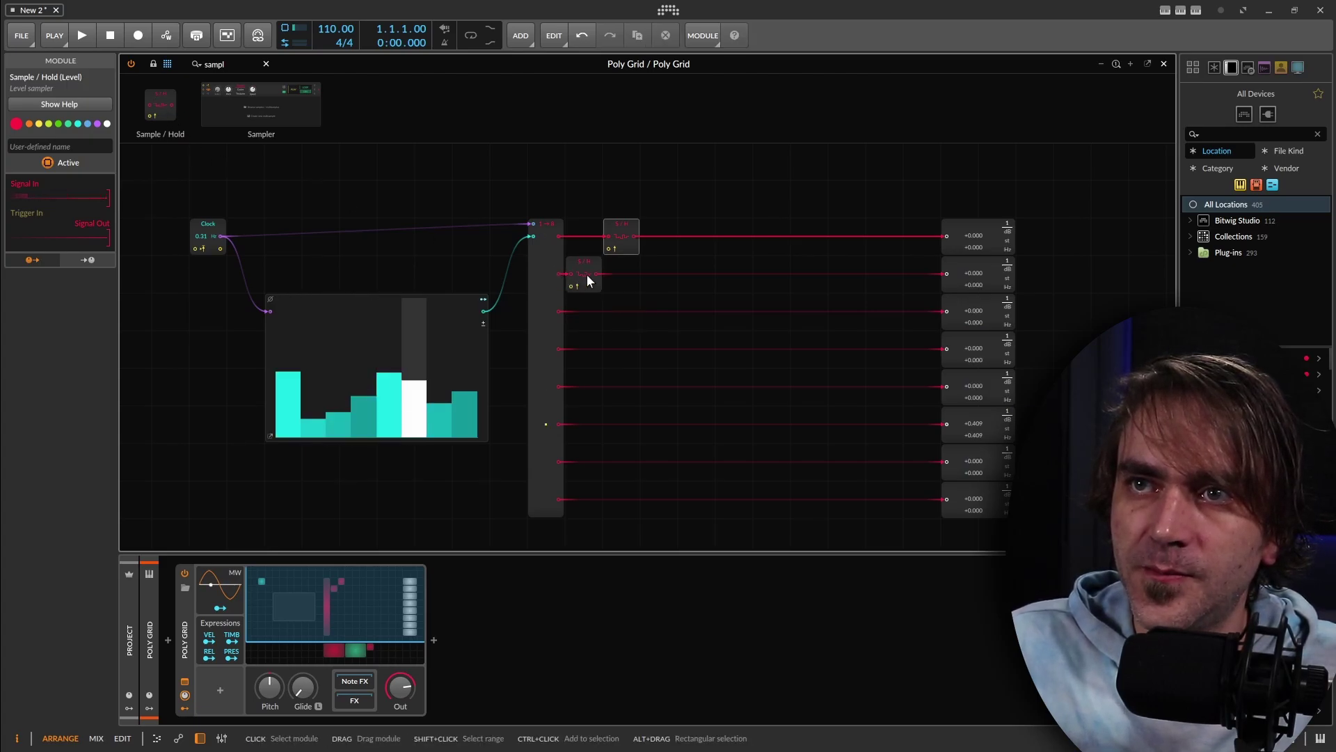
{"action": "left_click_drag", "start_coordinate": [586, 274], "coordinate": [696, 387]}
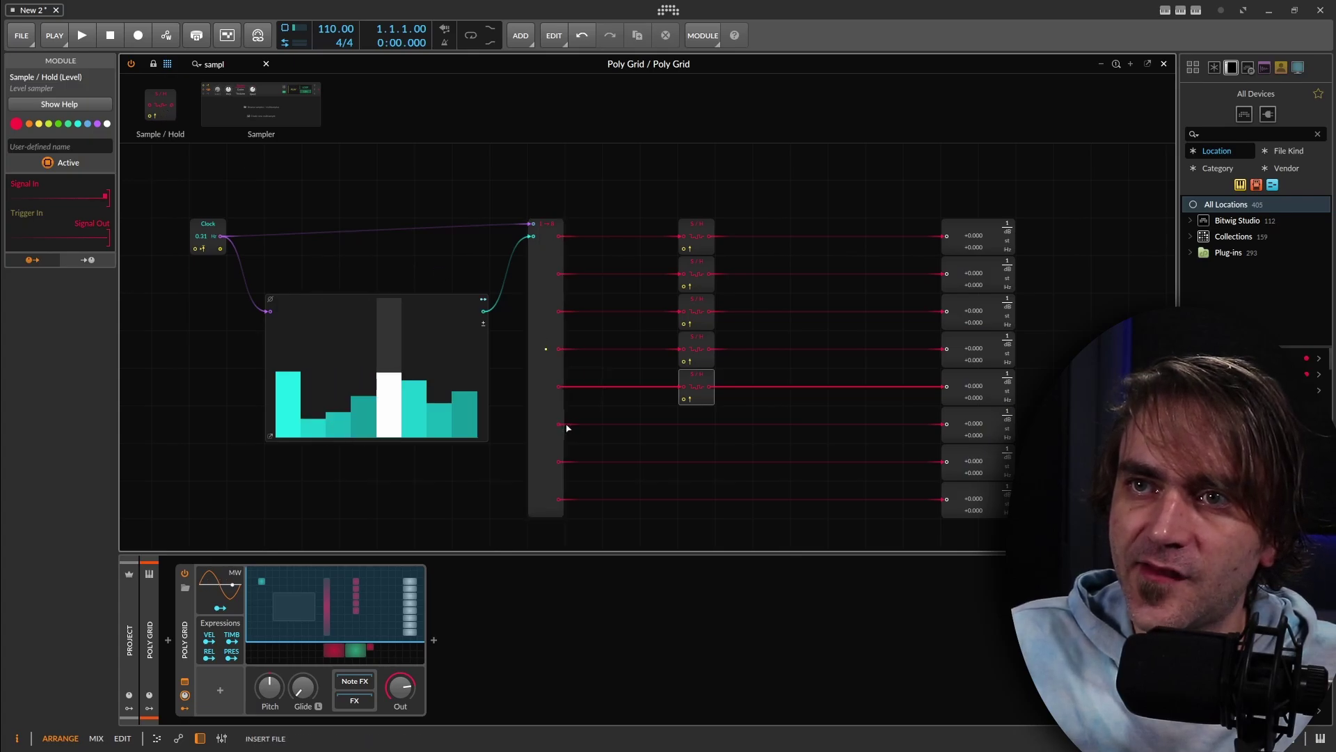
{"action": "left_click_drag", "start_coordinate": [586, 427], "coordinate": [674, 415]}
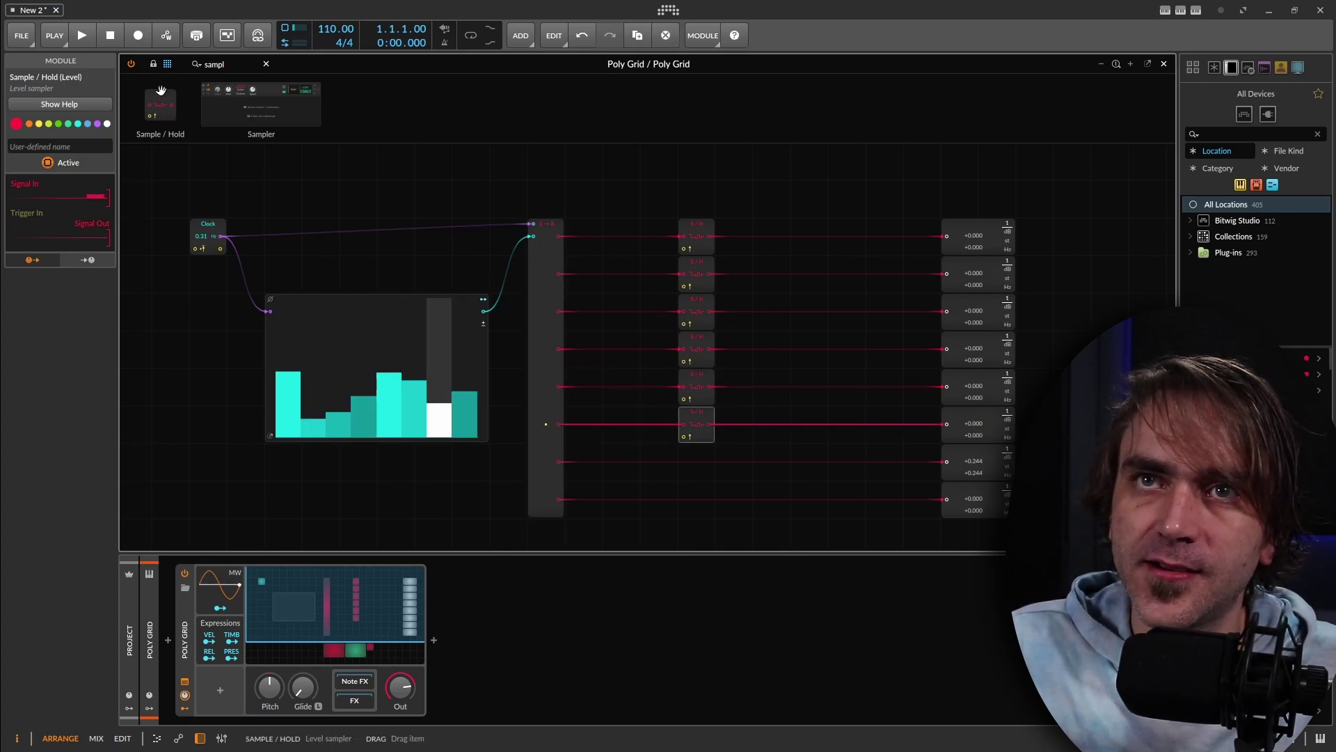
{"action": "left_click_drag", "start_coordinate": [604, 480], "coordinate": [696, 470]}
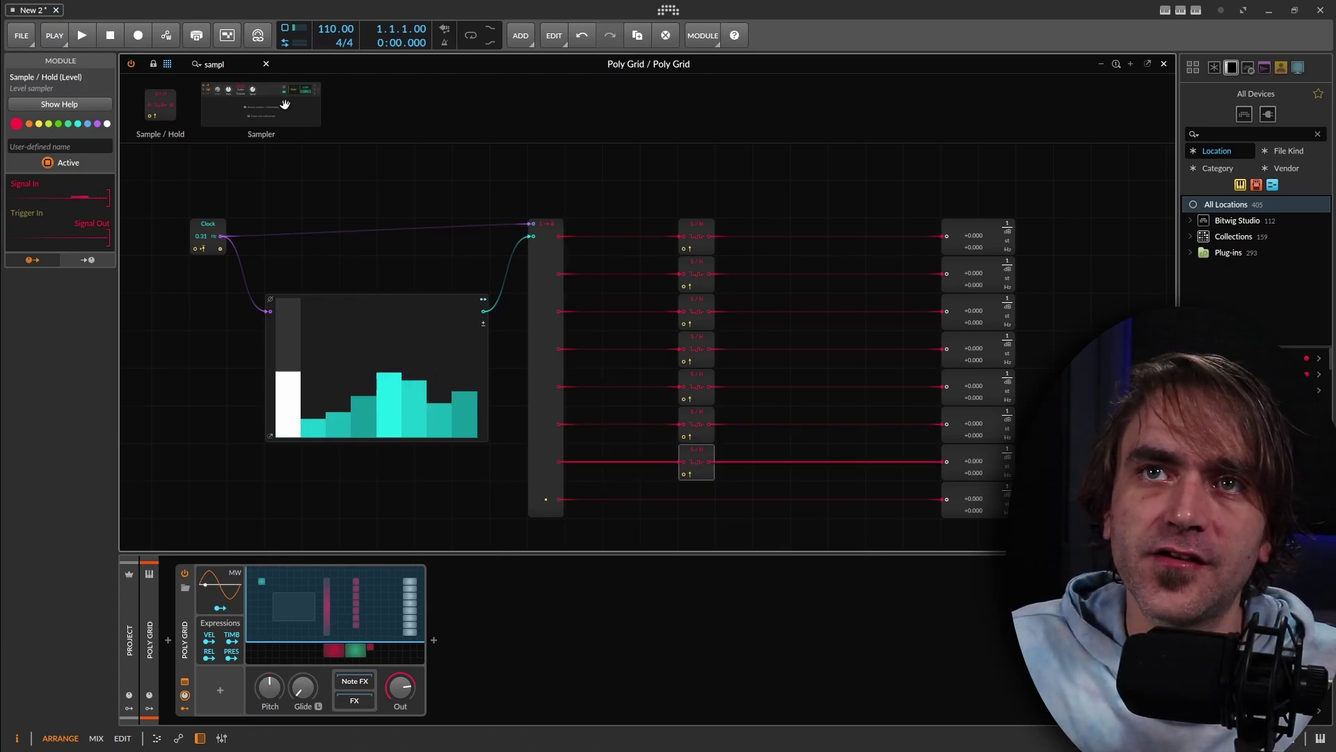
{"action": "left_click_drag", "start_coordinate": [160, 105], "coordinate": [696, 490]}
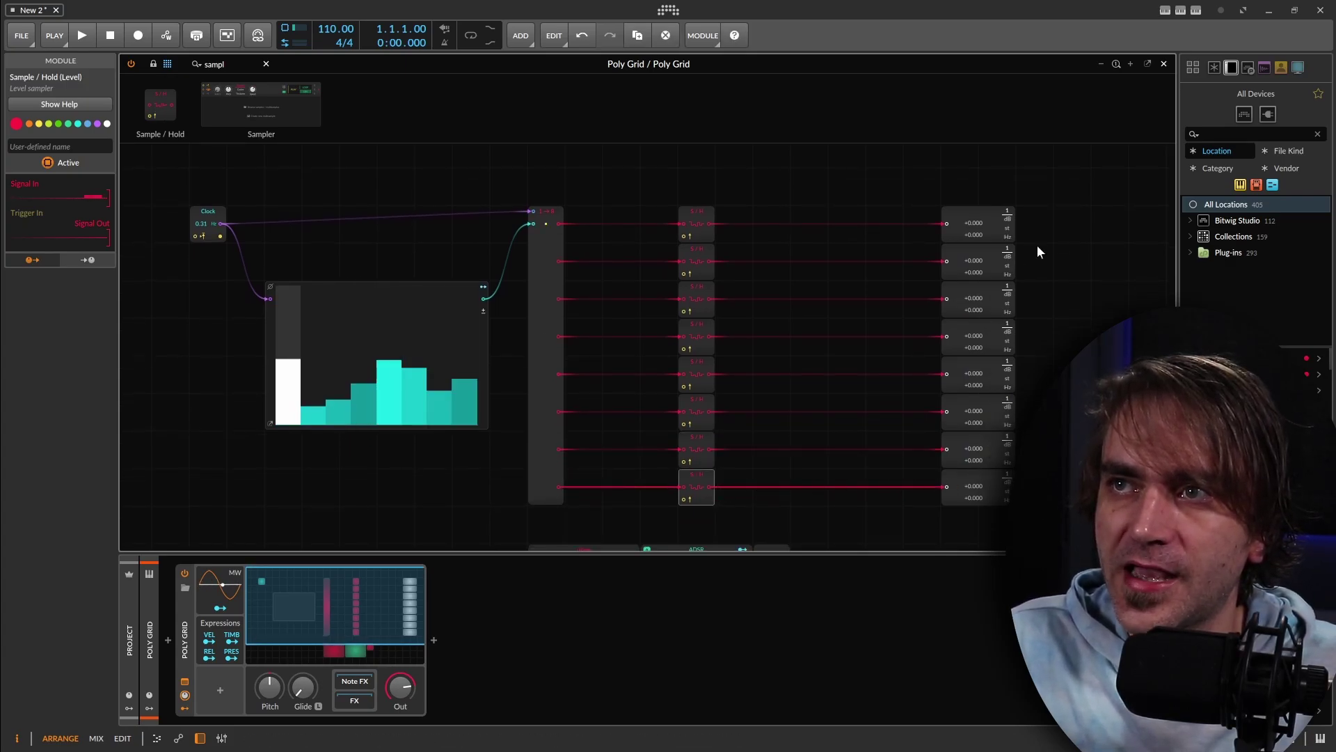
{"action": "scroll", "coordinate": [1033, 261], "scroll_direction": "up", "scroll_amount": 5}
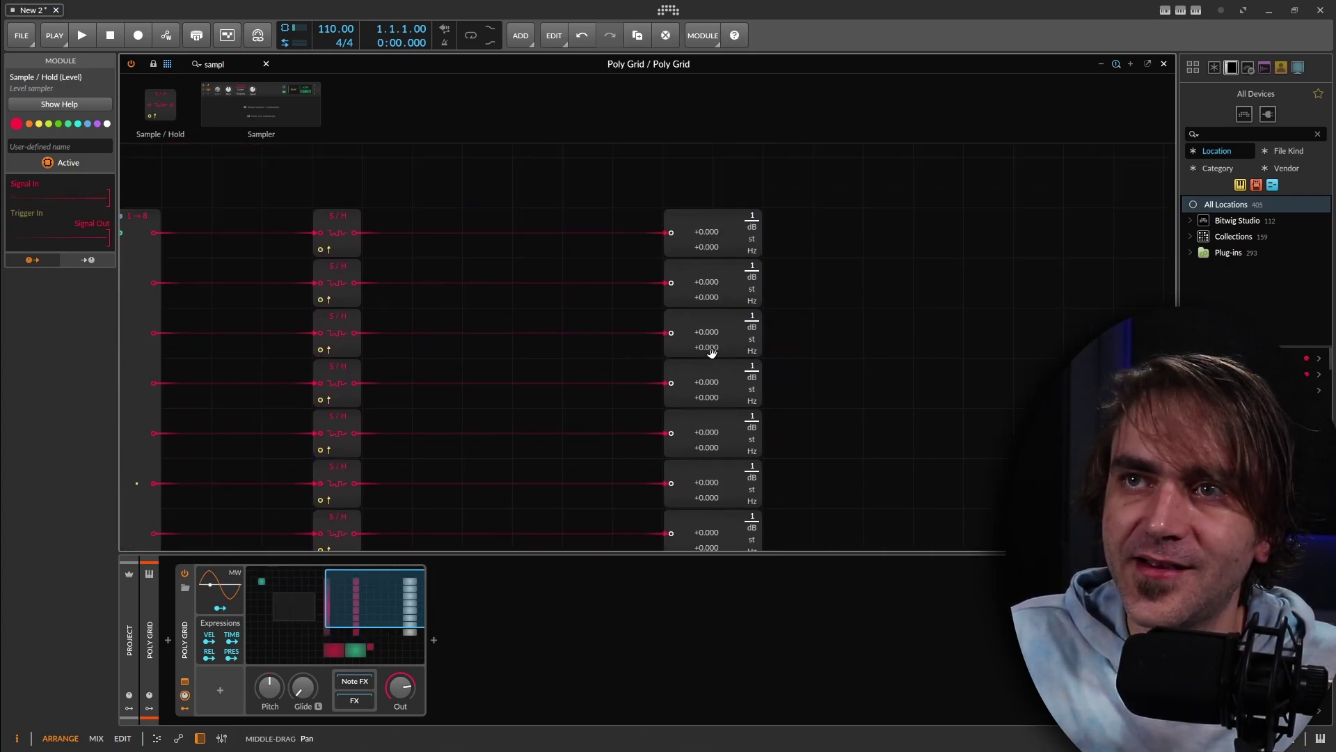
{"action": "scroll", "coordinate": [683, 352], "scroll_direction": "down", "scroll_amount": 5}
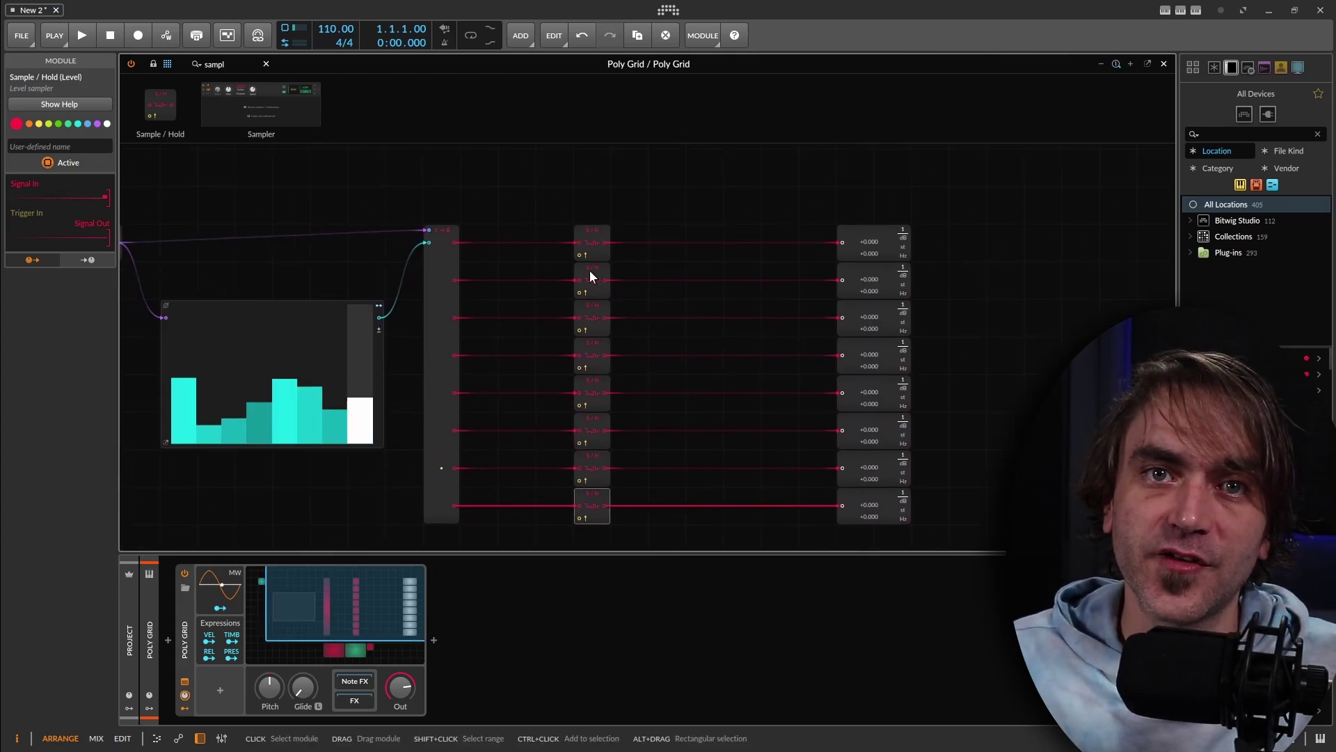
{"action": "left_click_drag", "start_coordinate": [530, 278], "coordinate": [591, 278]}
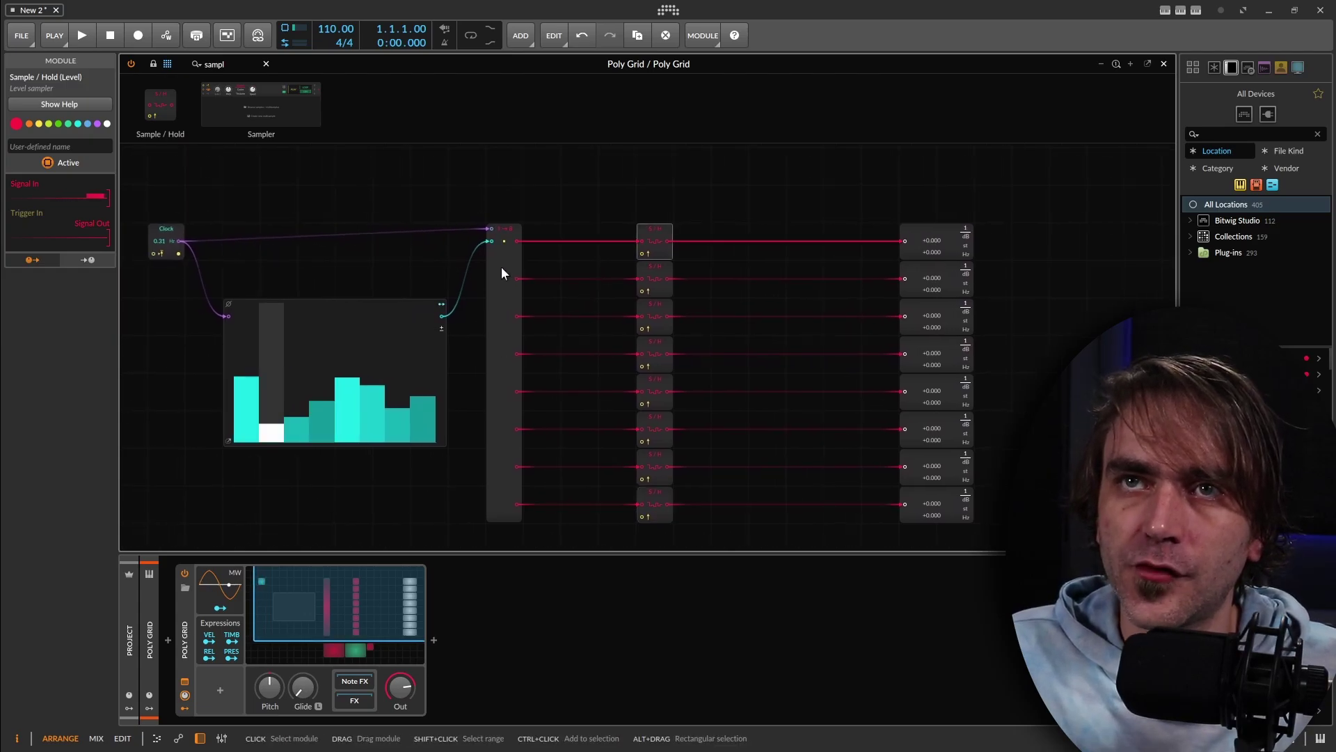
Duplicate the Clock-selected Split, feed it a 1.00 Constant, and cable its outputs to Sample / Hold triggers.
{"action": "left_click", "coordinate": [500, 339]}
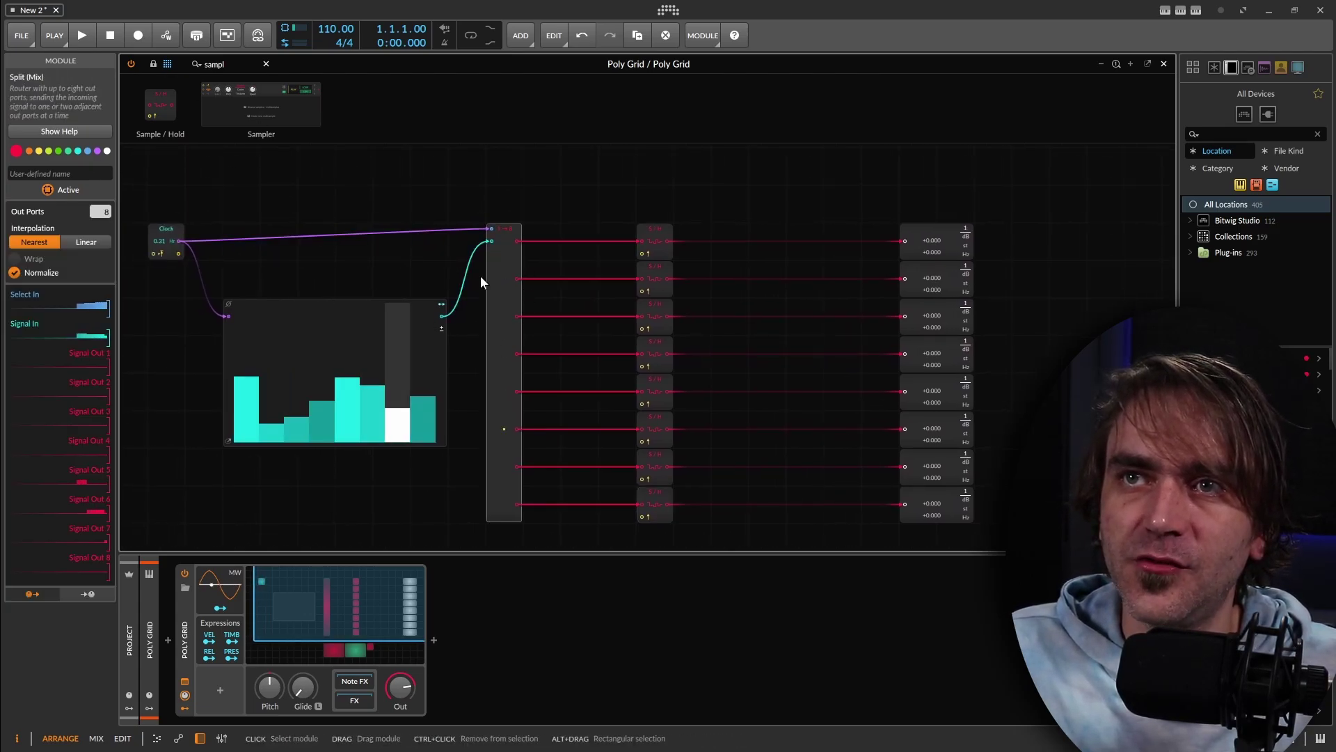
{"action": "left_click_drag", "start_coordinate": [500, 288], "coordinate": [394, 197]}
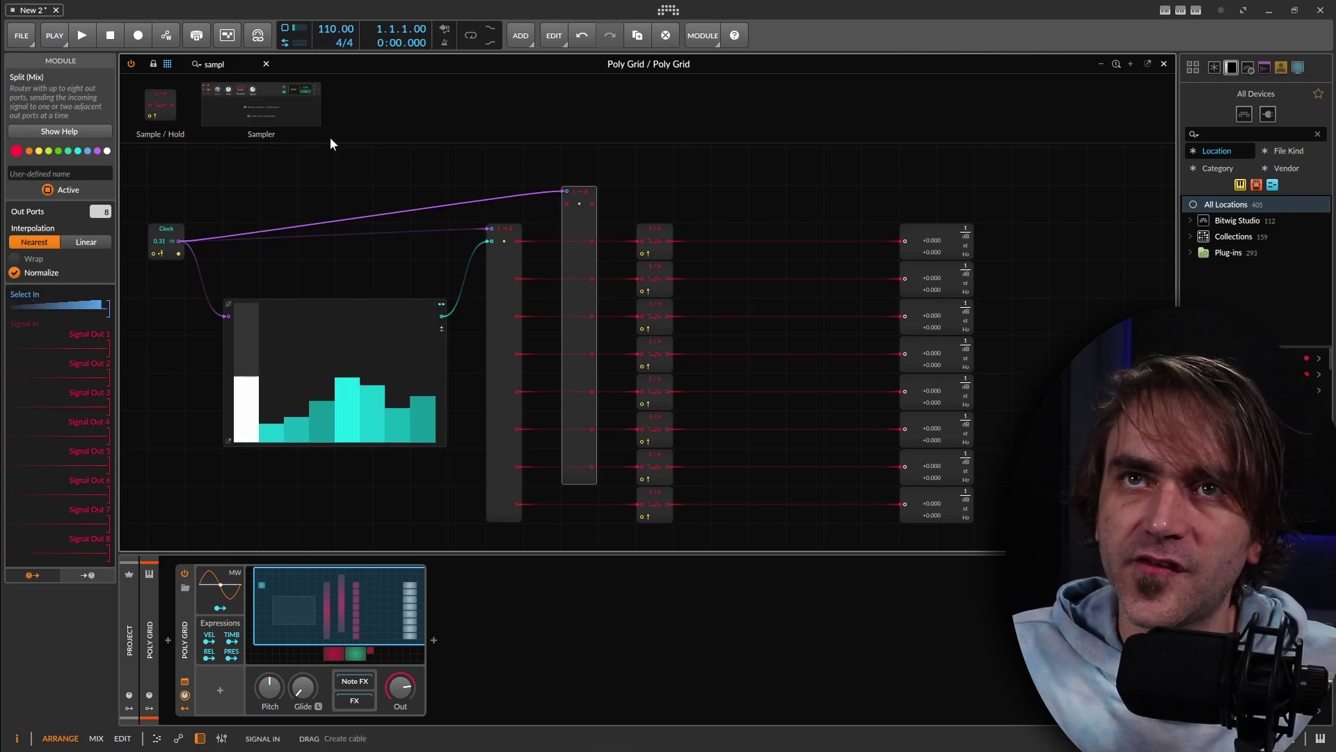
{"action": "double_click", "coordinate": [233, 60]}
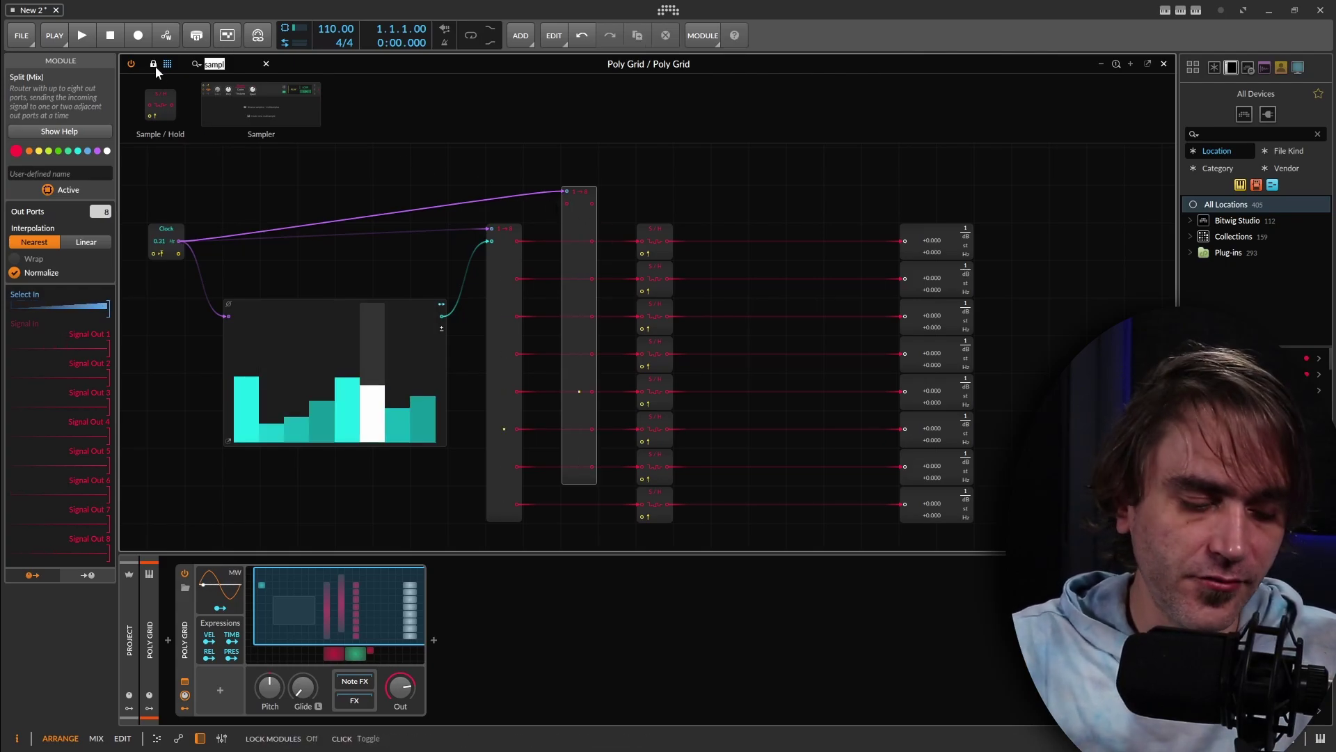
{"action": "type", "text": "con"}
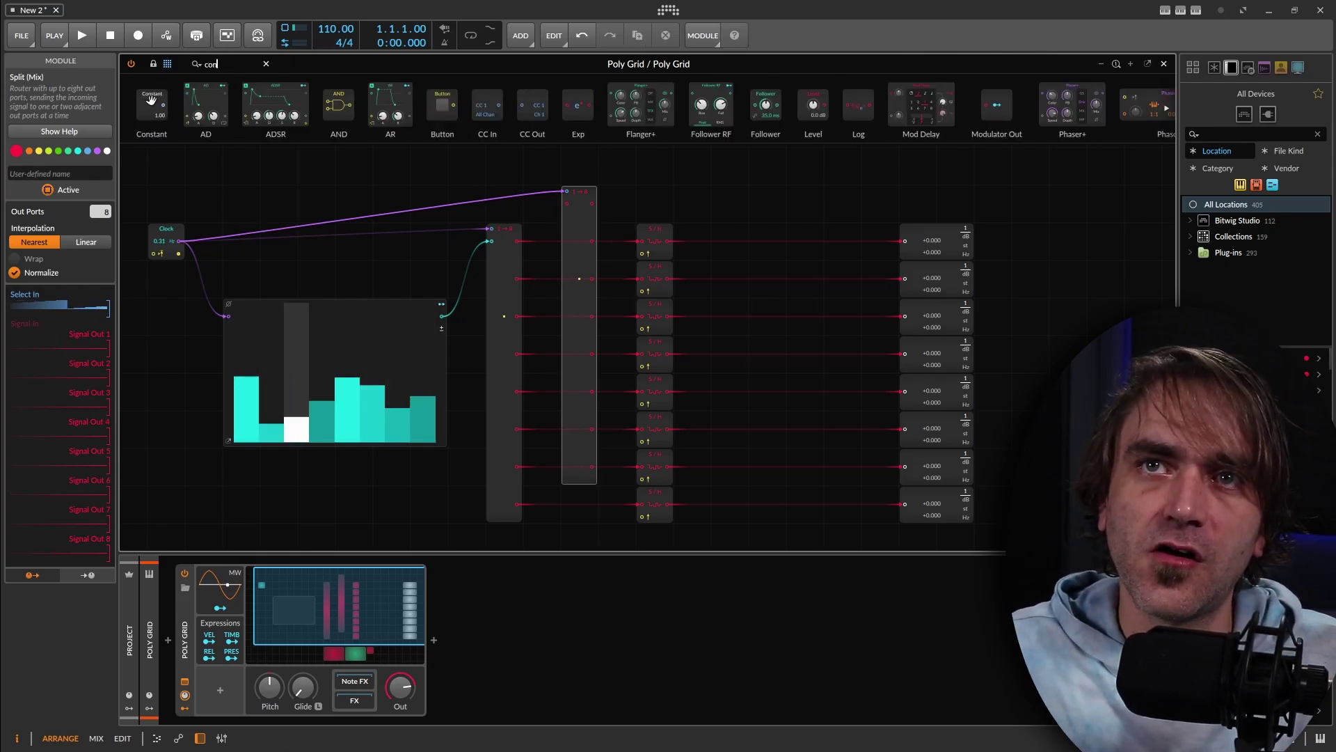
{"action": "left_click_drag", "start_coordinate": [151, 100], "coordinate": [565, 202]}
{"action": "left_click_drag", "start_coordinate": [644, 262], "coordinate": [643, 329]}
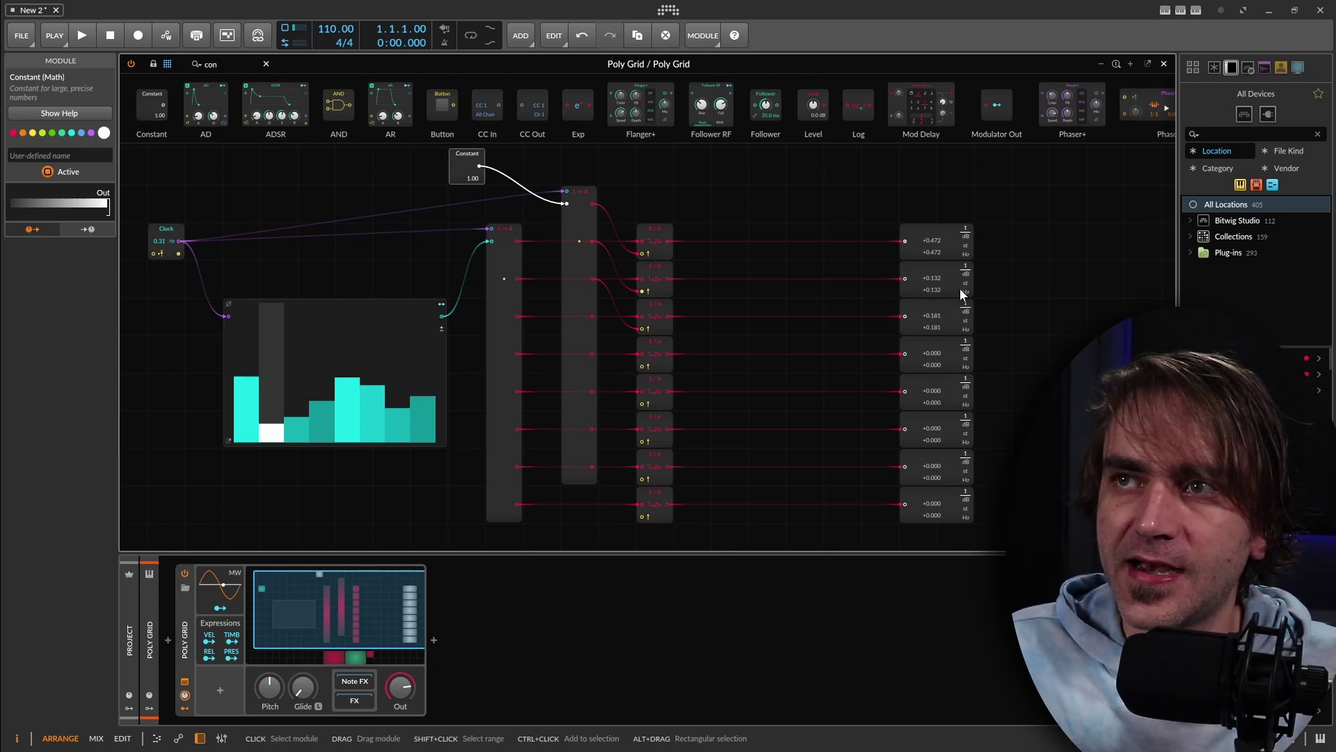
Wire the remaining second-Split outputs to the Sample / Hold trigger inputs.
{"action": "scroll", "coordinate": [954, 249], "scroll_direction": "up", "scroll_amount": 3}
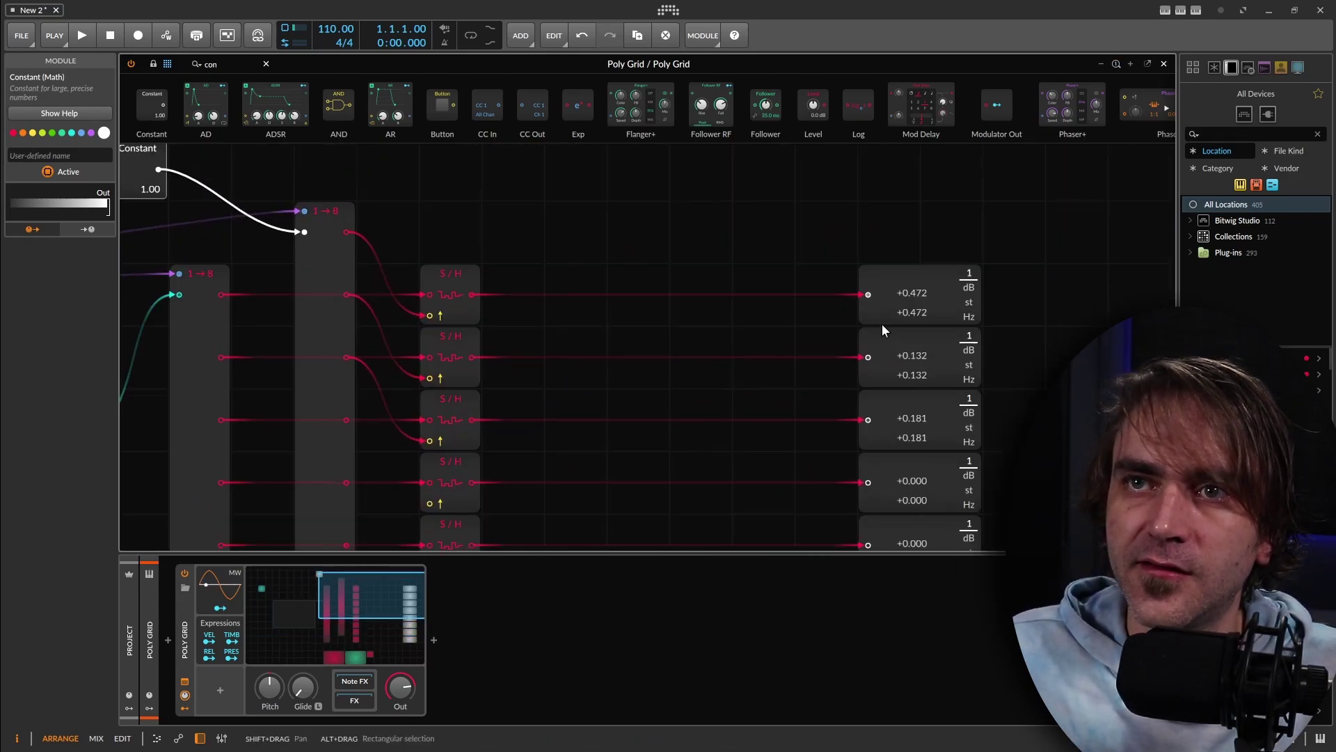
{"action": "scroll", "coordinate": [808, 313], "scroll_direction": "down", "scroll_amount": 2}
{"action": "left_click_drag", "start_coordinate": [514, 246], "coordinate": [579, 463]}
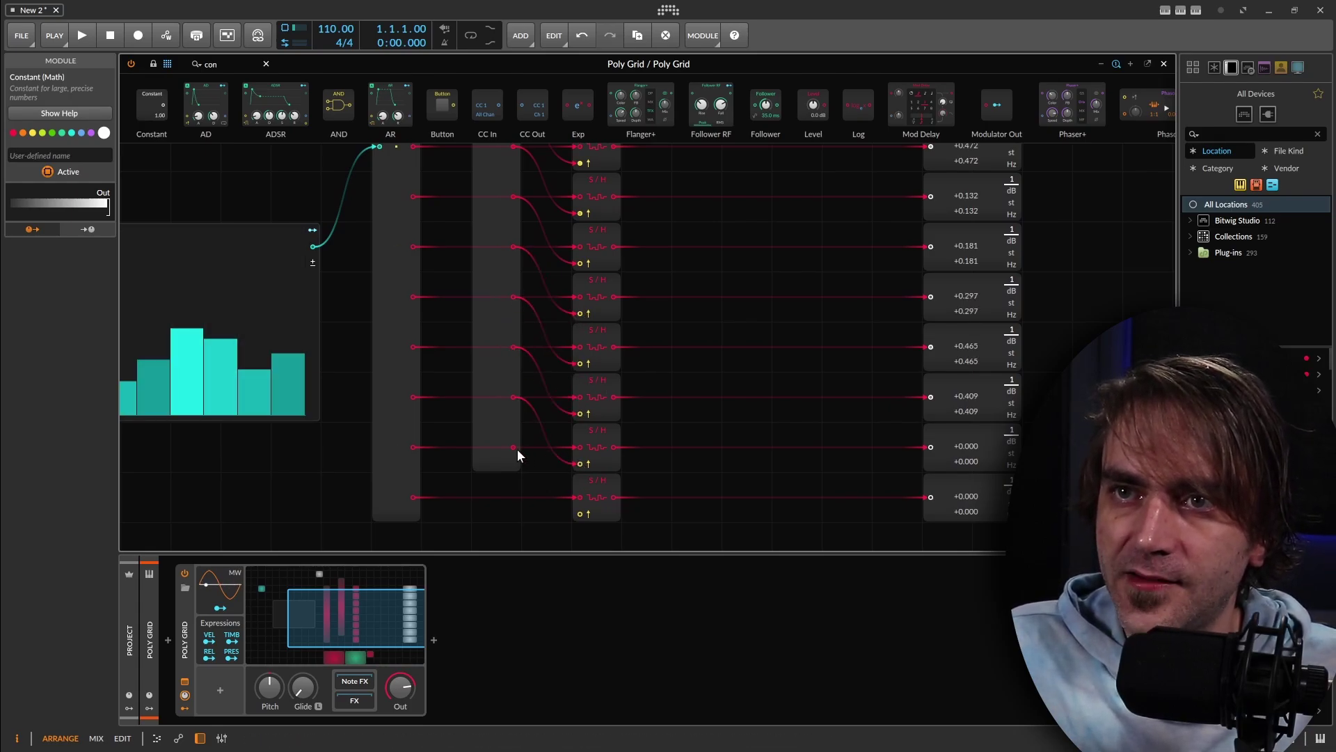
Move the second Split beside the first, the Sample / Hold column beside them, and select the eight readouts.
{"action": "scroll", "coordinate": [742, 387], "scroll_direction": "up", "scroll_amount": 3}
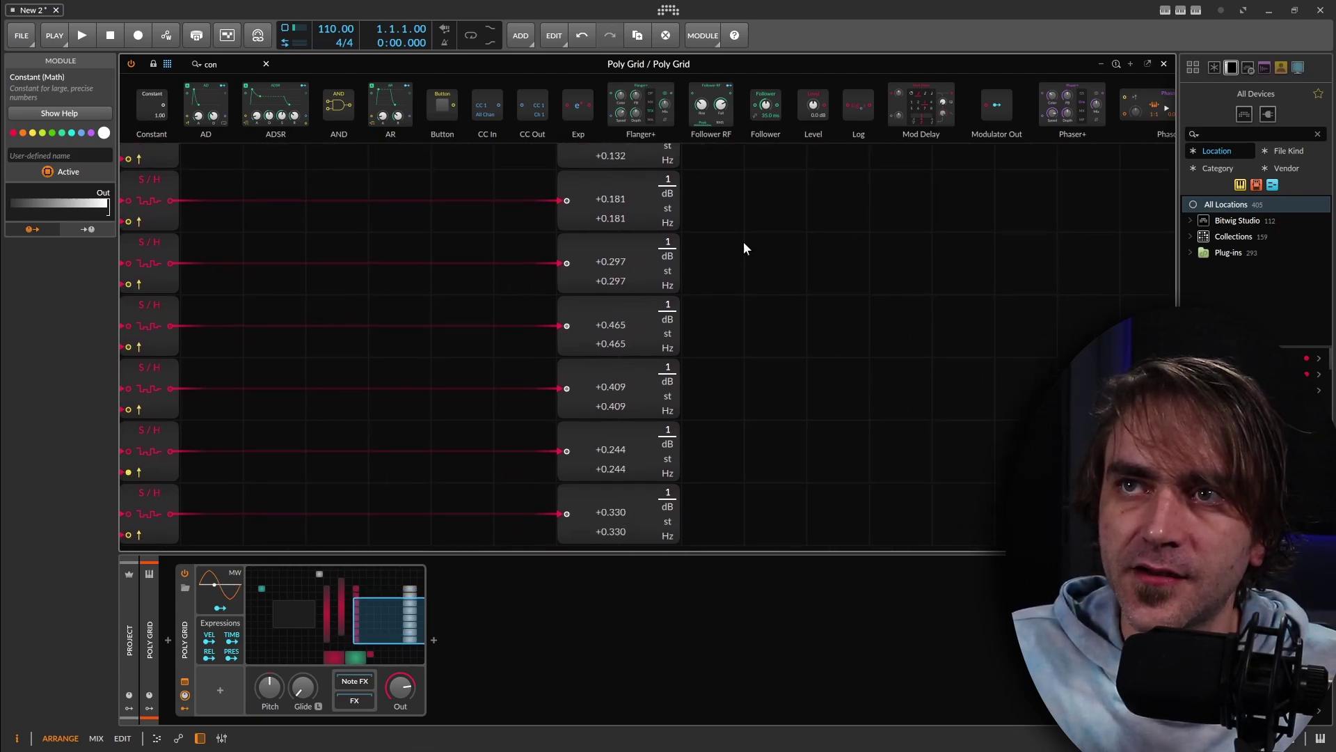
{"action": "scroll", "coordinate": [744, 249], "scroll_direction": "down", "scroll_amount": 6}
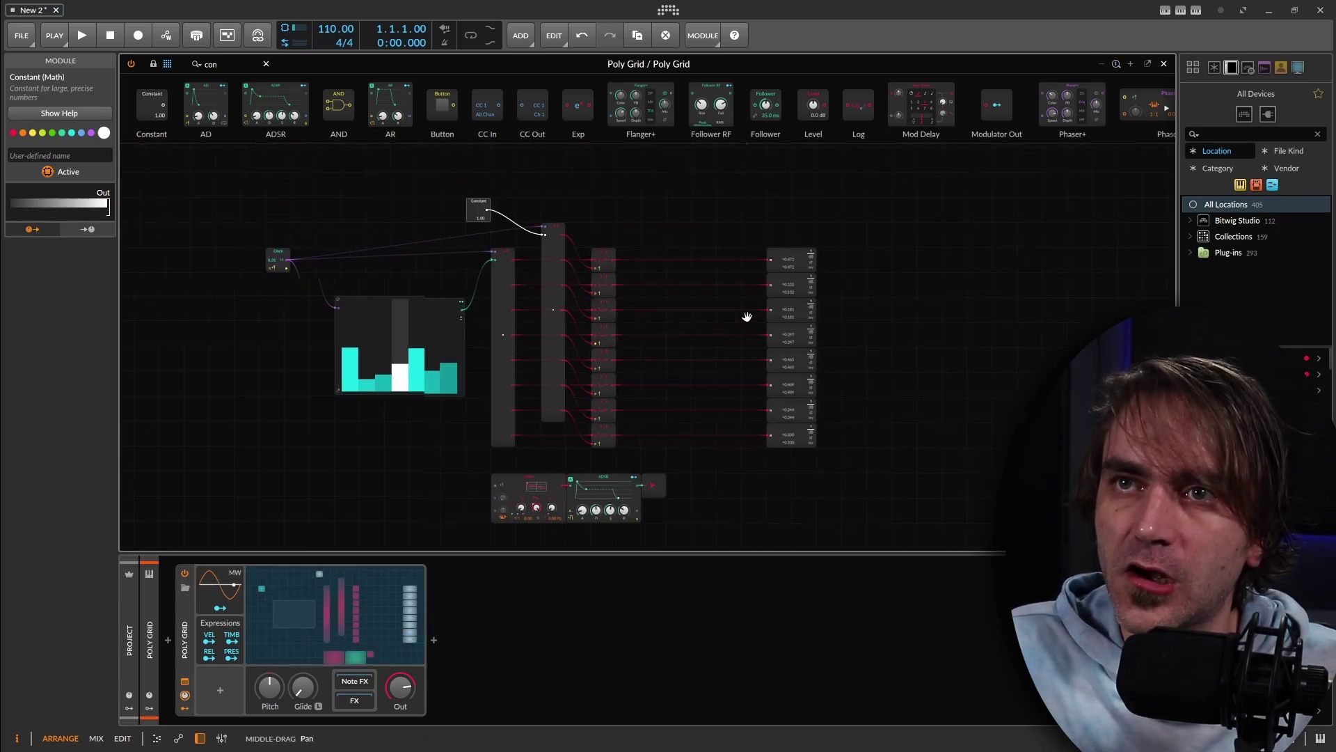
{"action": "left_click_drag", "start_coordinate": [763, 310], "coordinate": [844, 283]}
{"action": "left_click_drag", "start_coordinate": [653, 263], "coordinate": [629, 288]}
{"action": "left_click", "coordinate": [714, 271]}
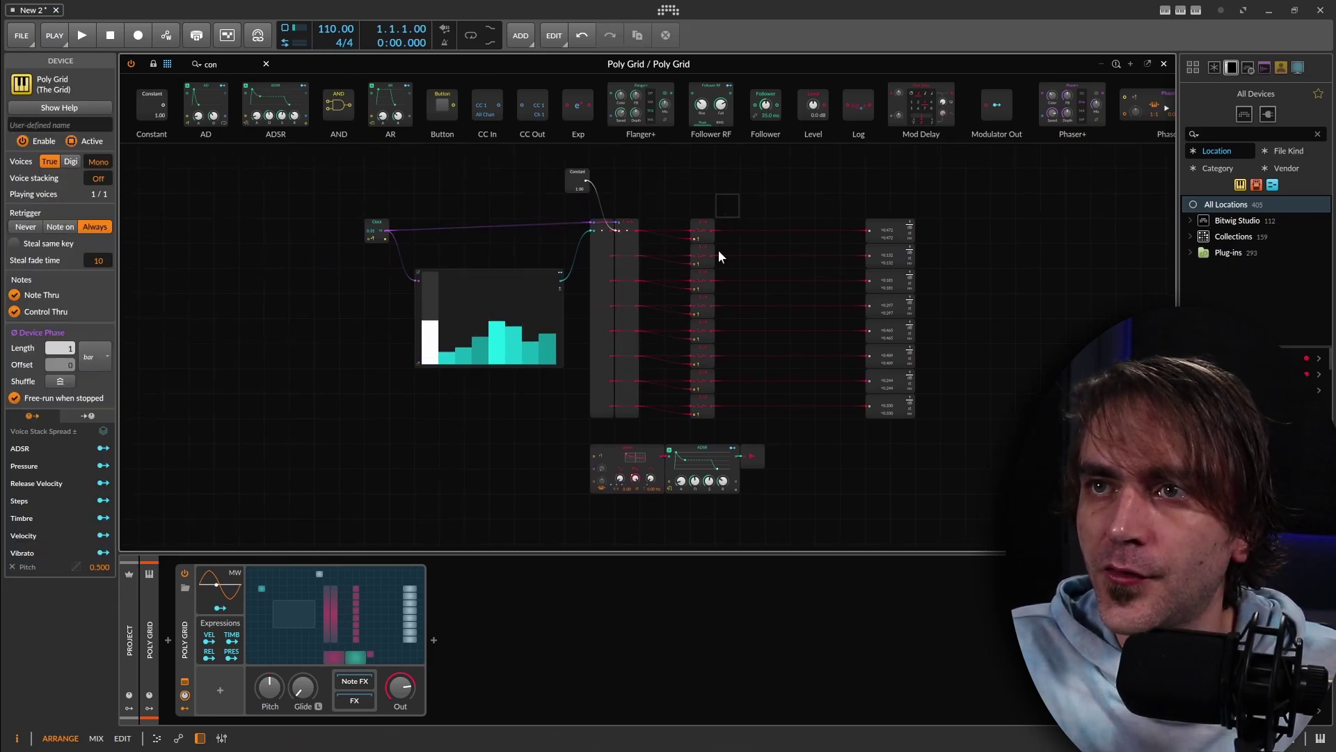
{"action": "left_click_drag", "start_coordinate": [726, 209], "coordinate": [682, 425]}
{"action": "left_click_drag", "start_coordinate": [682, 226], "coordinate": [632, 224]}
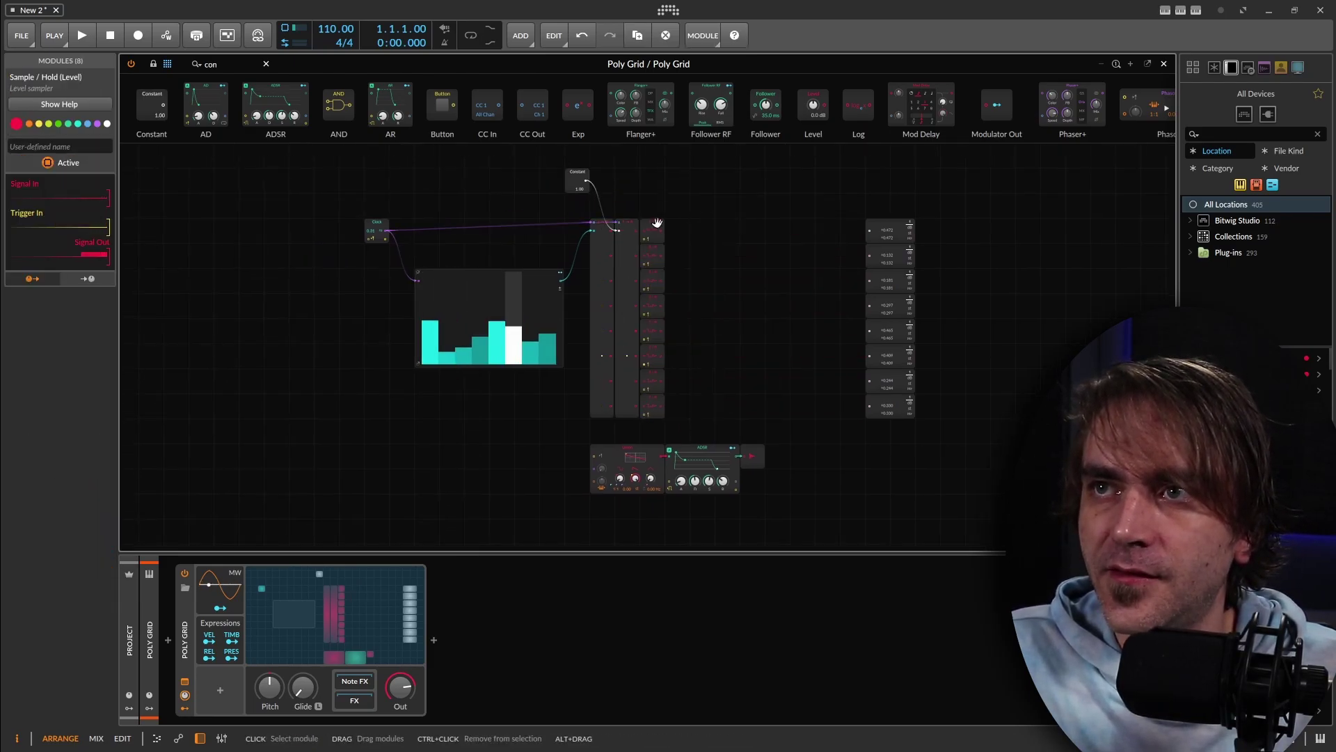
{"action": "scroll", "coordinate": [626, 209], "scroll_direction": "right", "scroll_amount": 3}
{"action": "left_click_drag", "start_coordinate": [870, 206], "coordinate": [769, 409]}
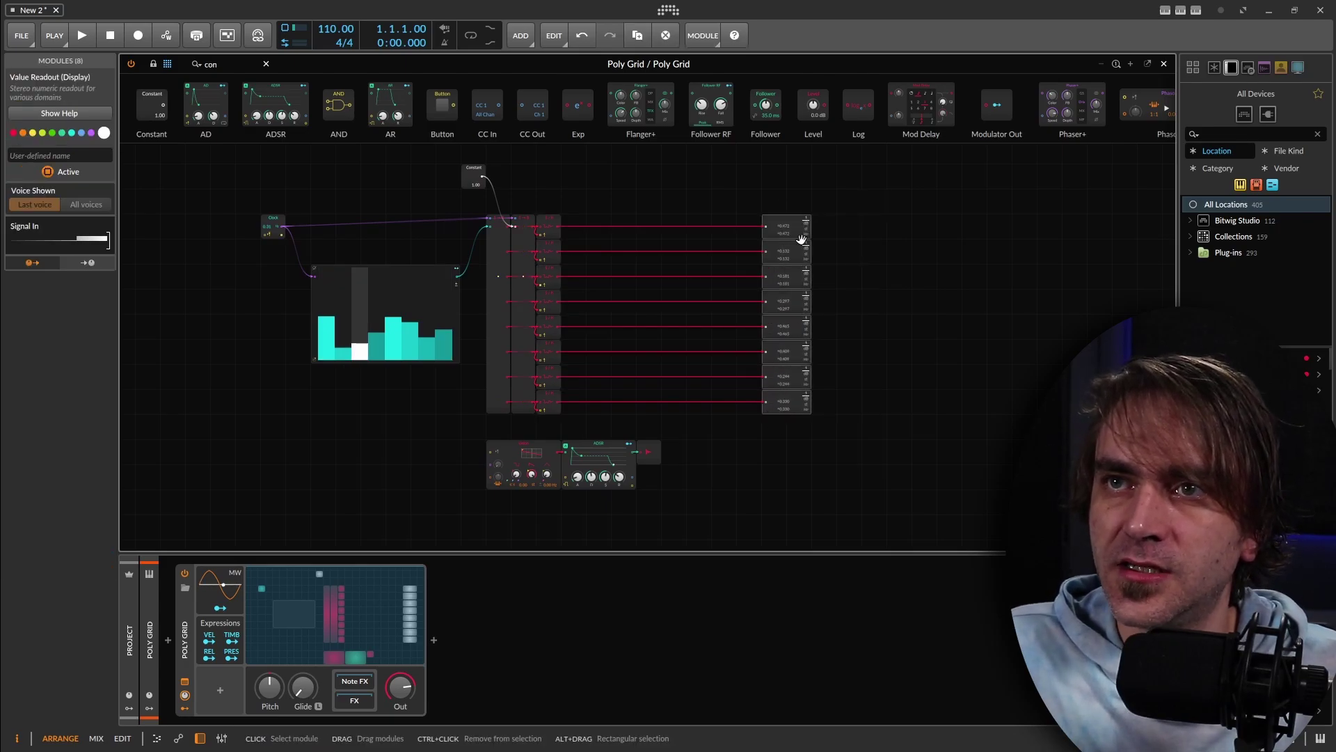
Move the Value Readouts beside the Sample / Hold column and raise the Clock to 32 Hz.
{"action": "left_click_drag", "start_coordinate": [799, 227], "coordinate": [623, 226]}
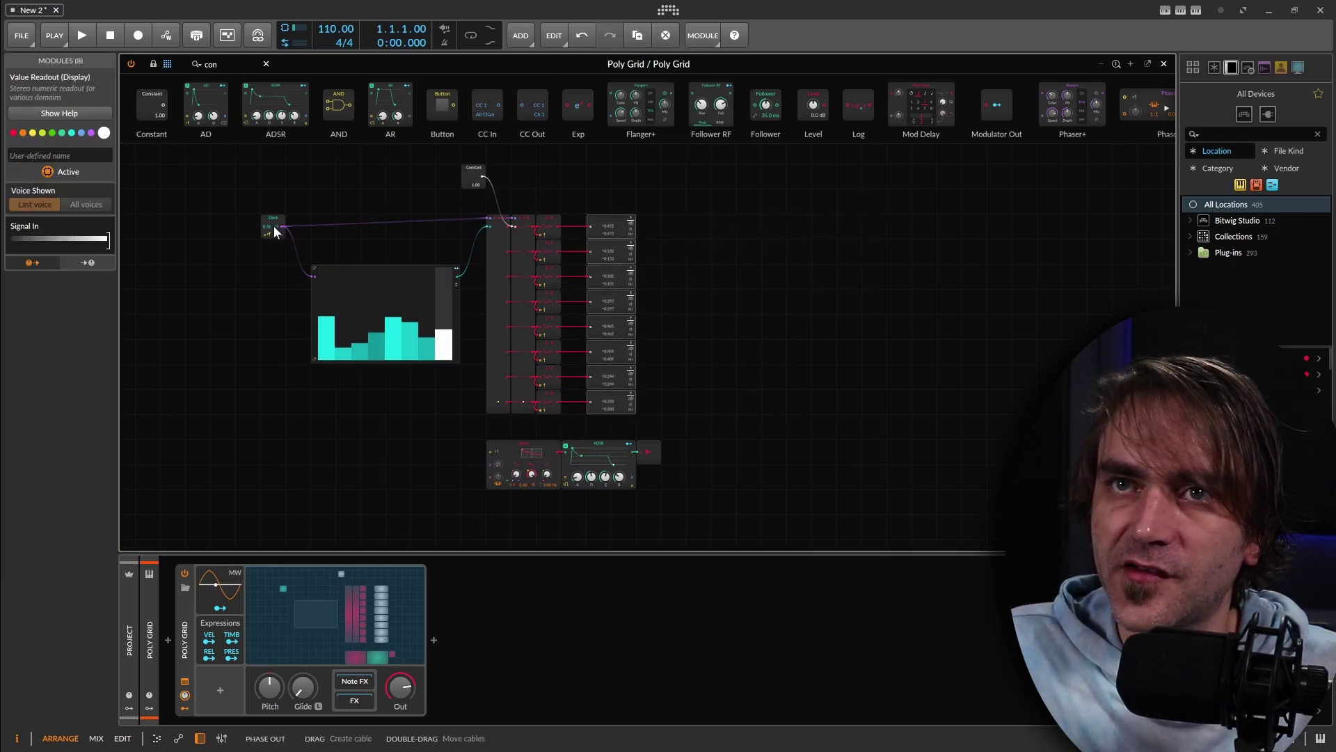
{"action": "scroll", "coordinate": [275, 232], "scroll_direction": "up", "scroll_amount": 3}
{"action": "scroll", "coordinate": [313, 208], "scroll_direction": "left", "scroll_amount": 3}
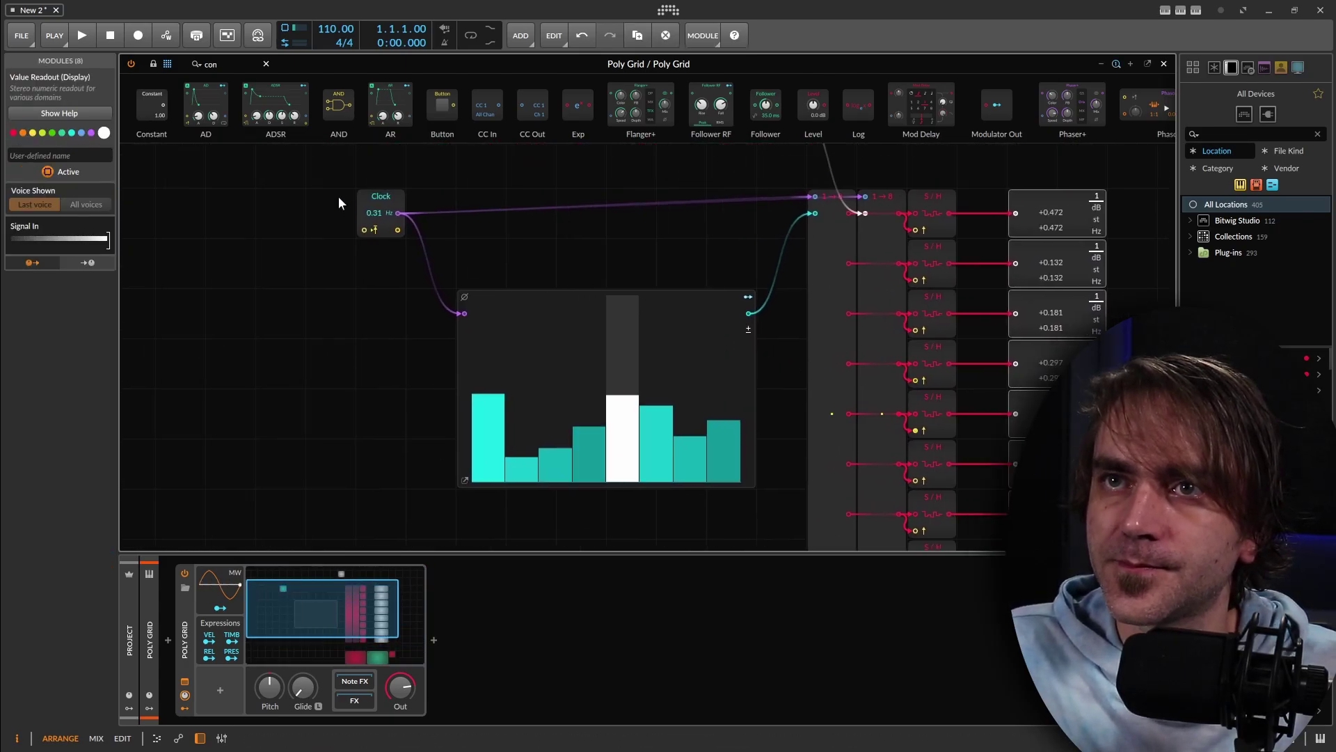
{"action": "left_click_drag", "start_coordinate": [373, 213], "coordinate": [374, 139]}
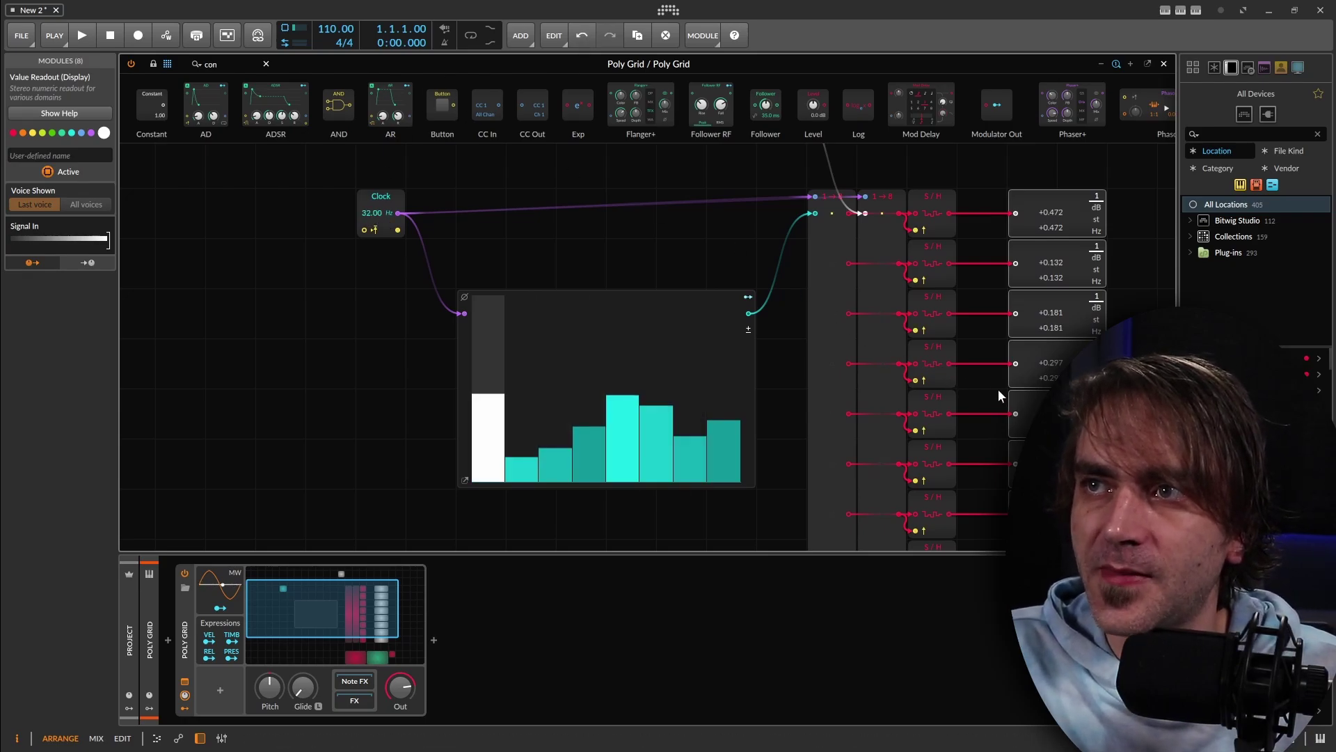
{"action": "scroll", "coordinate": [999, 390], "scroll_direction": "right", "scroll_amount": 5}
{"action": "scroll", "coordinate": [999, 390], "scroll_direction": "down", "scroll_amount": 1}
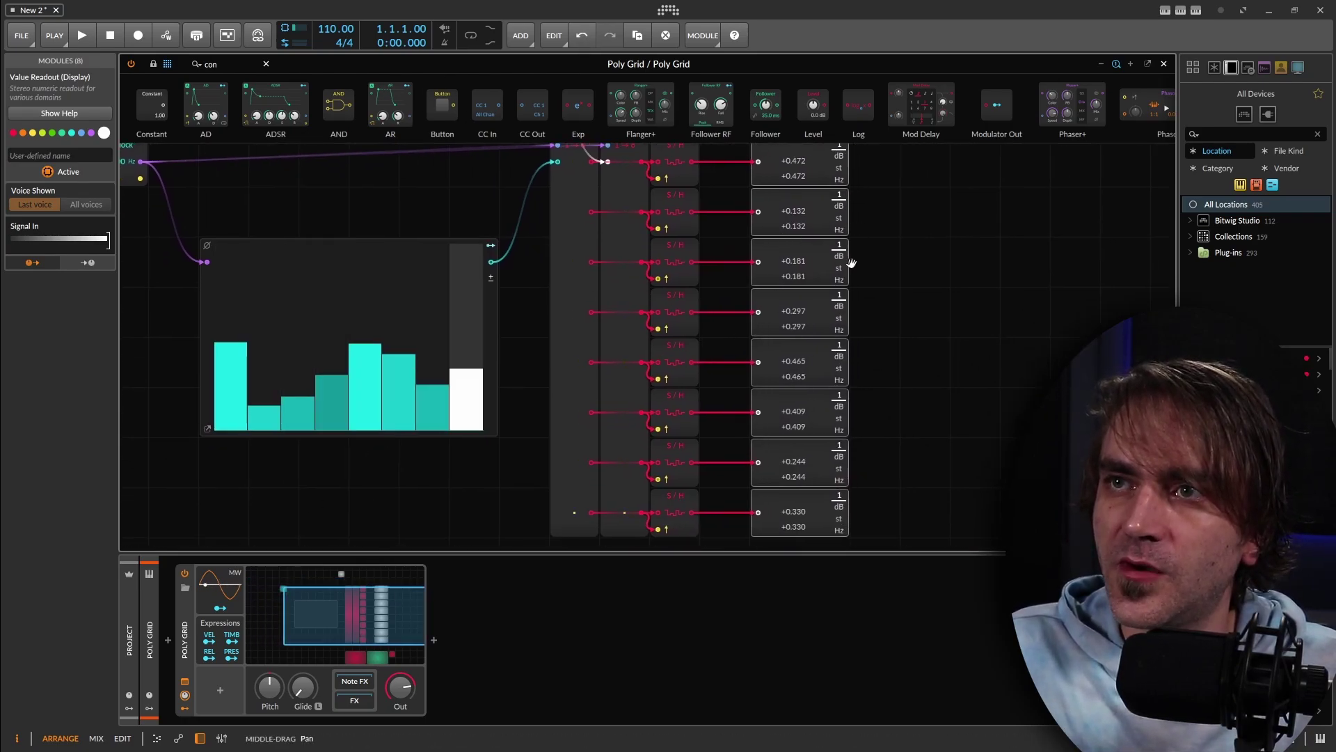
{"action": "scroll", "coordinate": [845, 264], "scroll_direction": "right", "scroll_amount": 2}
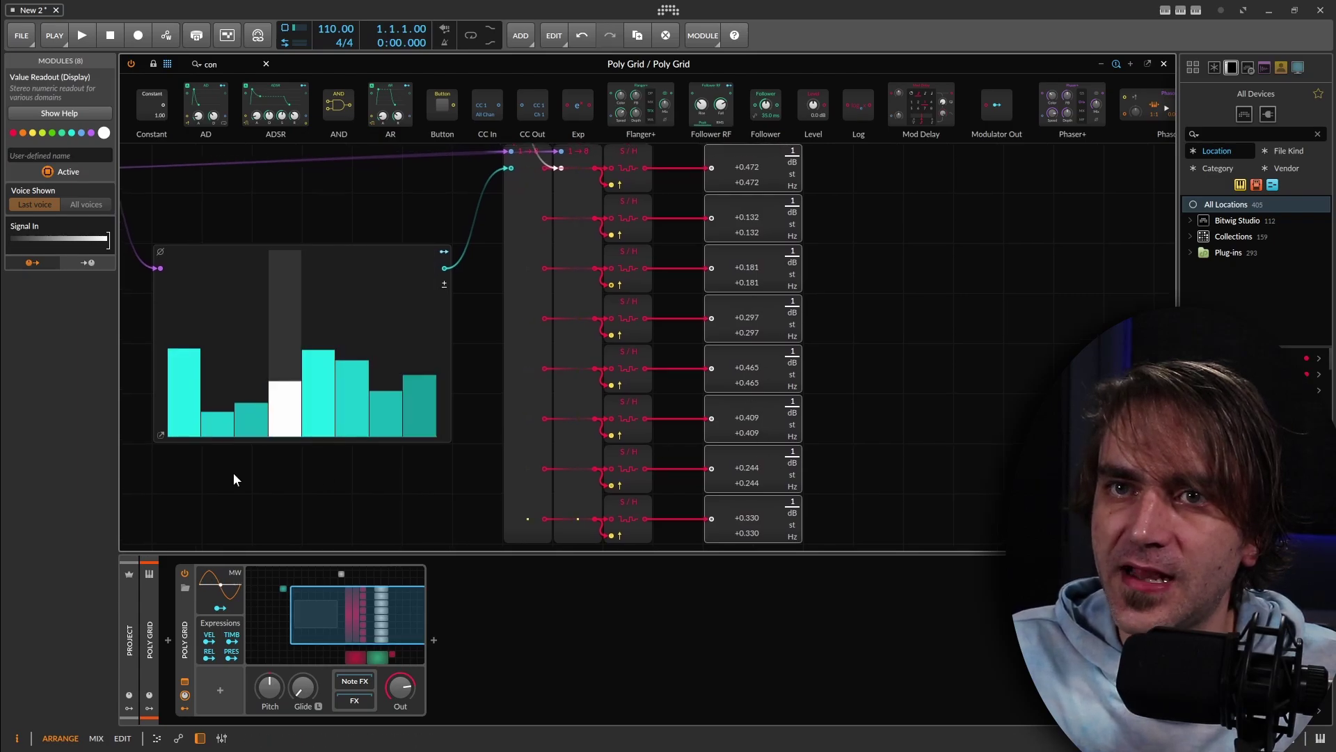
Randomize the eight step values twice in the expanded Steps editor.
{"action": "left_click", "coordinate": [161, 434]}
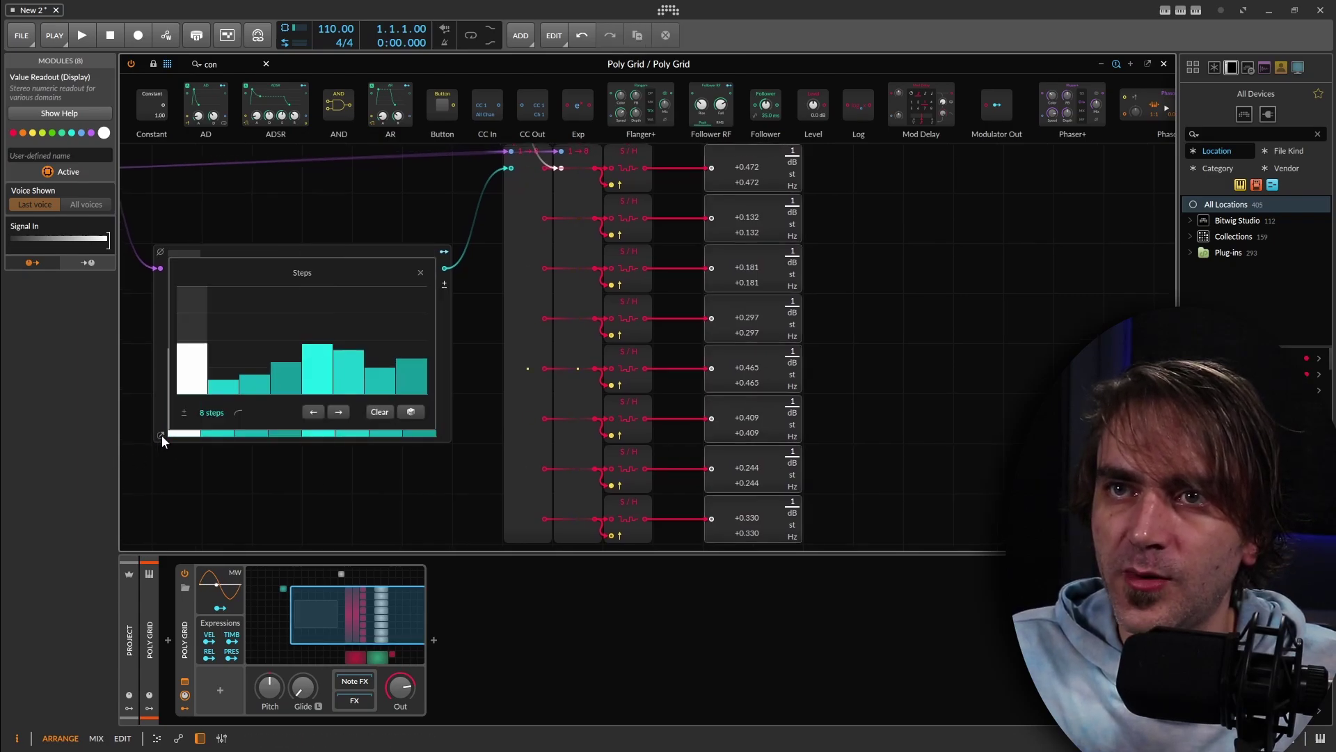
{"action": "left_click", "coordinate": [411, 412]}
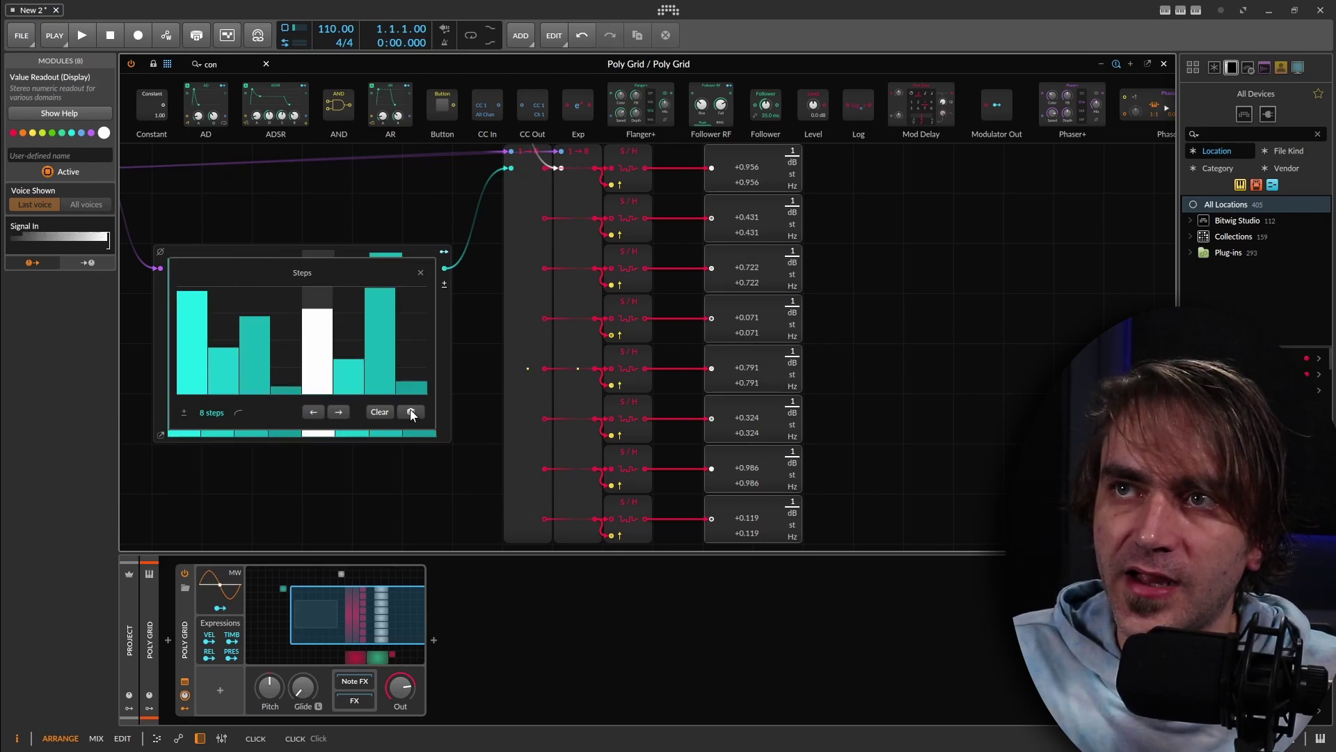
{"action": "left_click", "coordinate": [410, 412]}
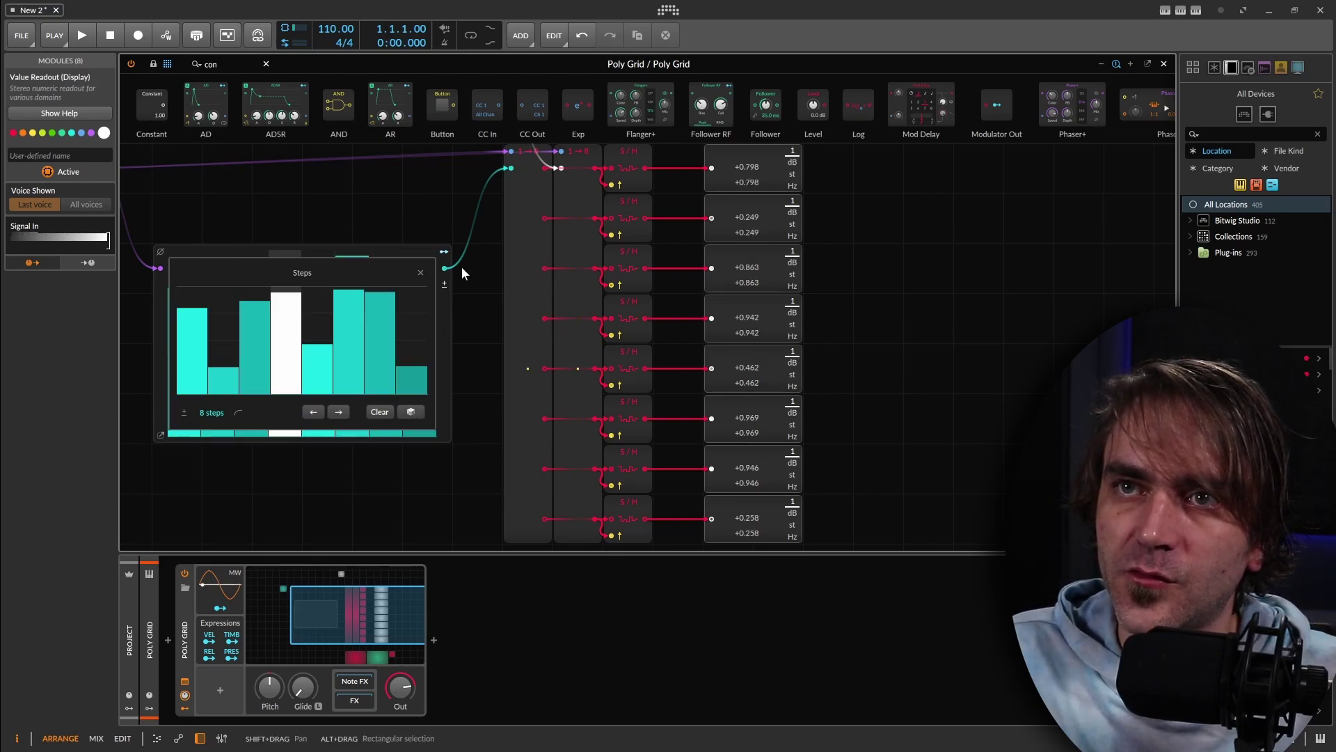
{"action": "left_click", "coordinate": [420, 272]}
Add a Button module and place the Constant above it.
{"action": "scroll", "coordinate": [878, 298], "scroll_direction": "down", "scroll_amount": 2}
{"action": "left_click_drag", "start_coordinate": [878, 298], "coordinate": [882, 335]}
{"action": "left_click_drag", "start_coordinate": [527, 172], "coordinate": [413, 247]}
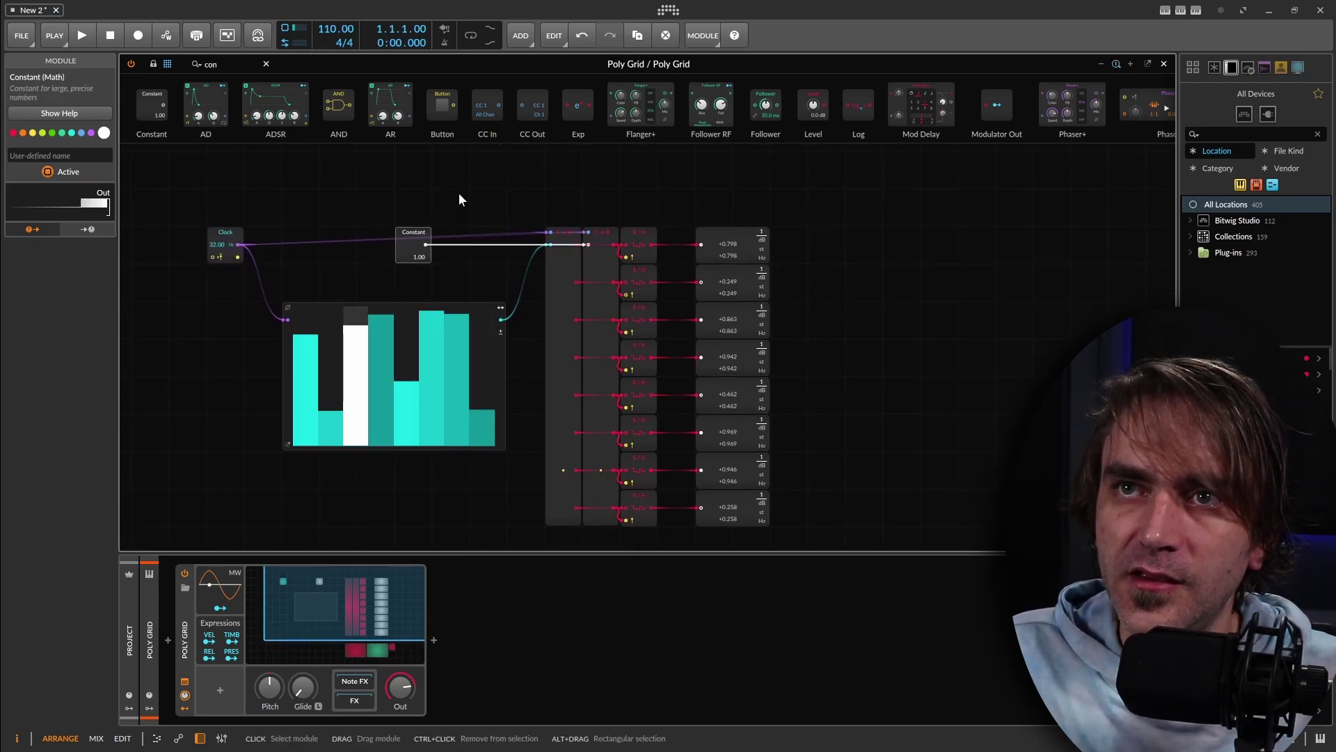
{"action": "left_click_drag", "start_coordinate": [438, 117], "coordinate": [348, 240]}
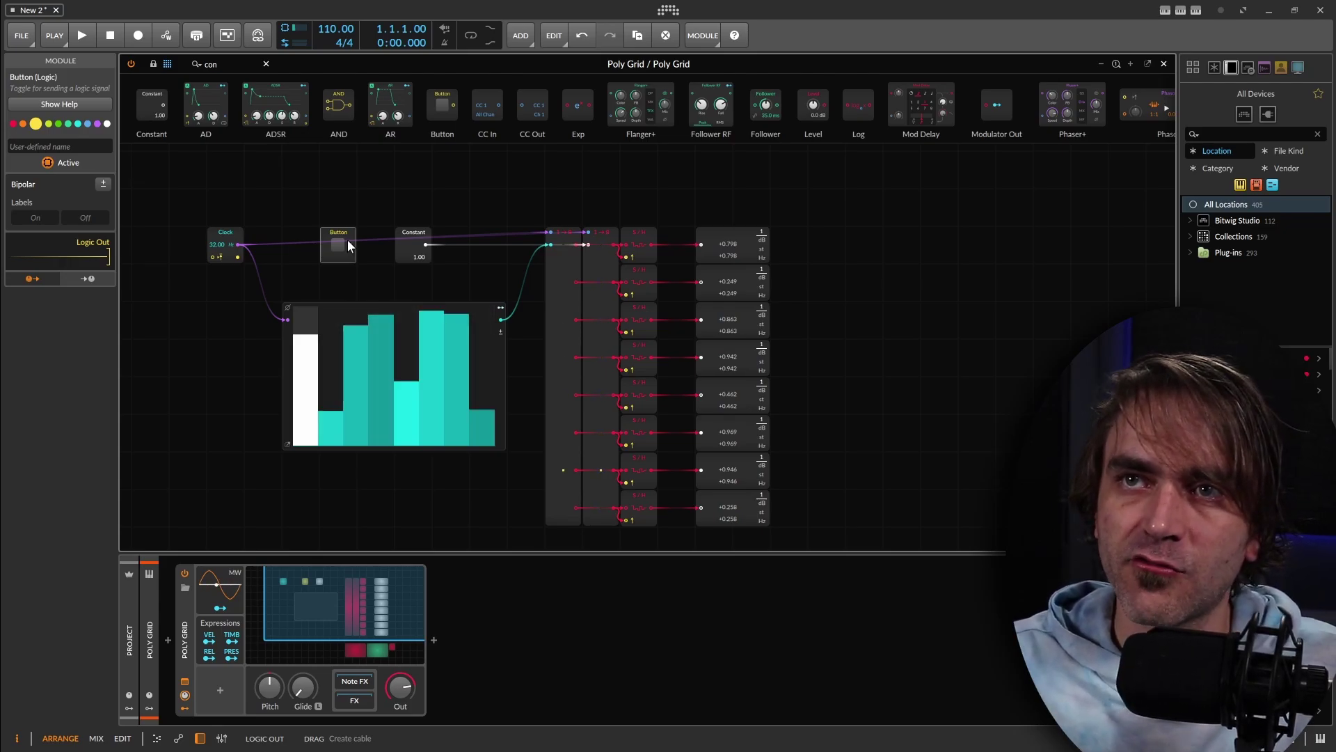
{"action": "left_click_drag", "start_coordinate": [413, 233], "coordinate": [375, 158]}
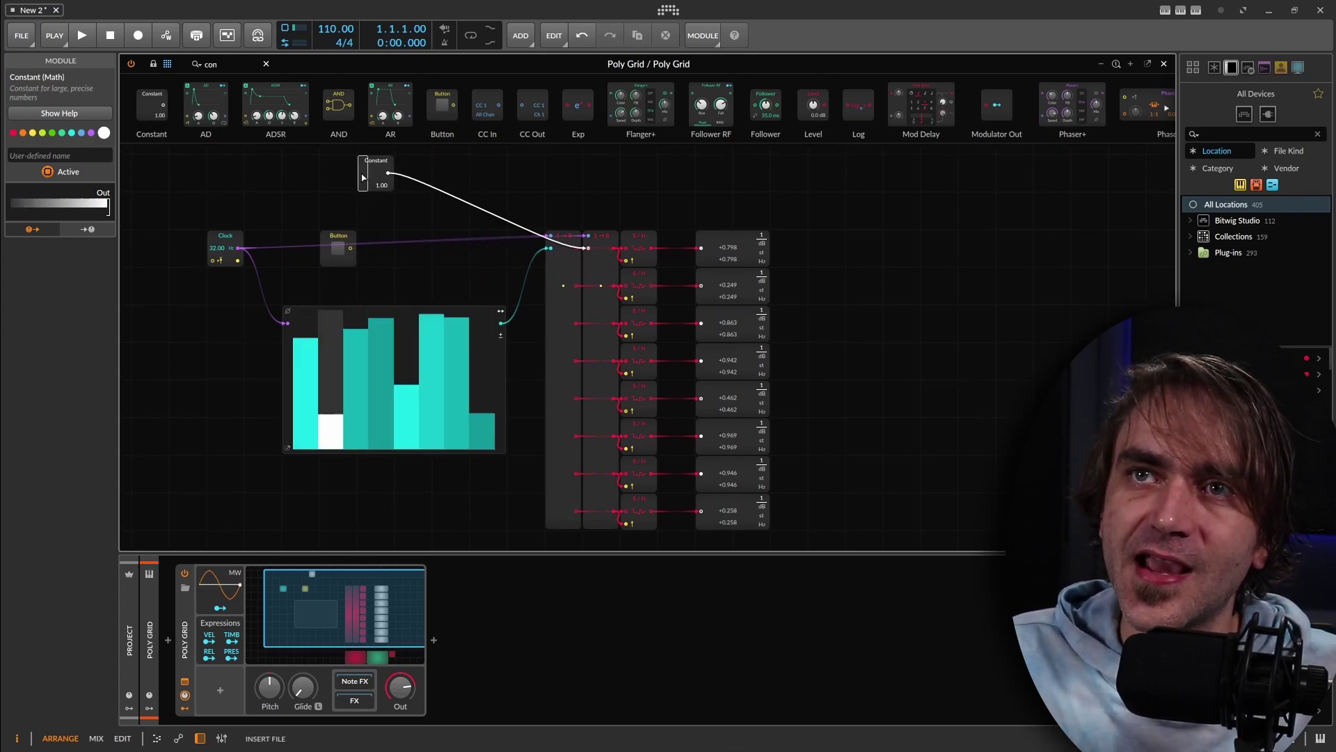
Swap the Constant for the Button feeding the grid and re-randomize the eight steps.
{"action": "key", "text": "ctrl+z"}
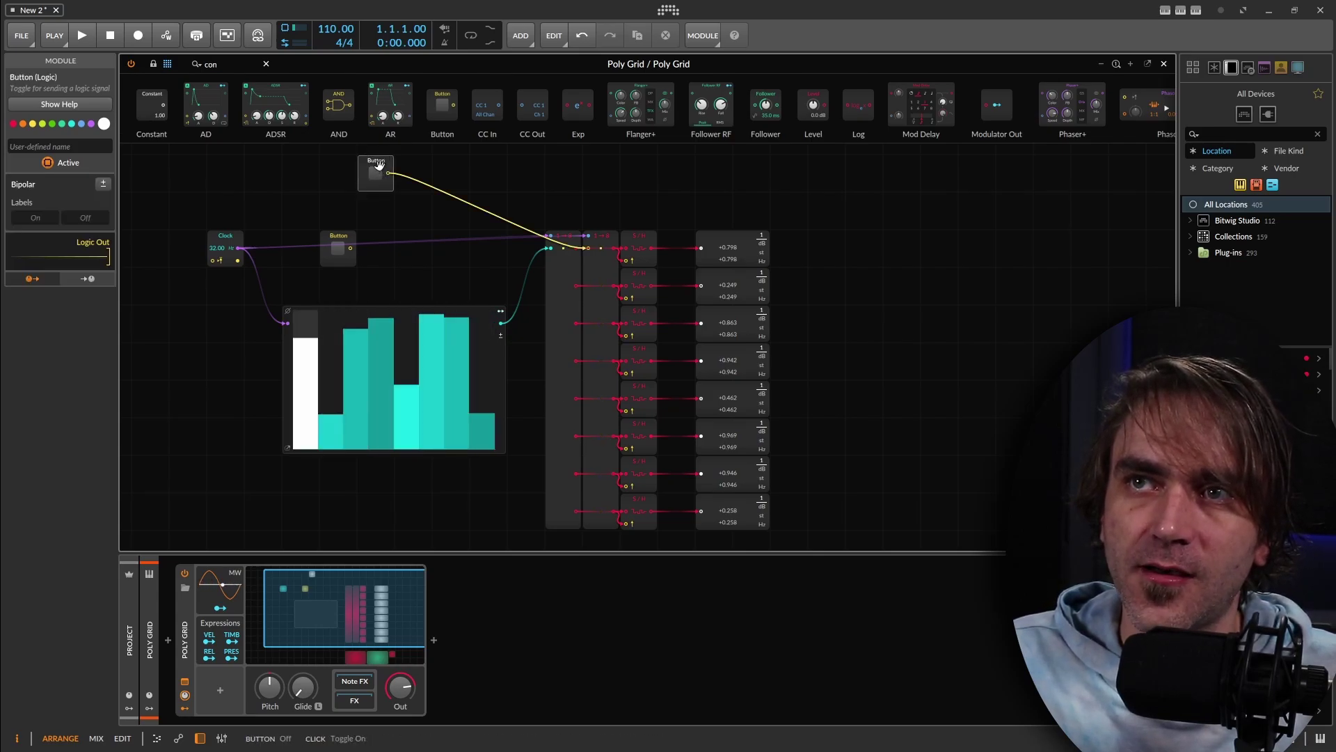
{"action": "key", "text": "ctrl+z"}
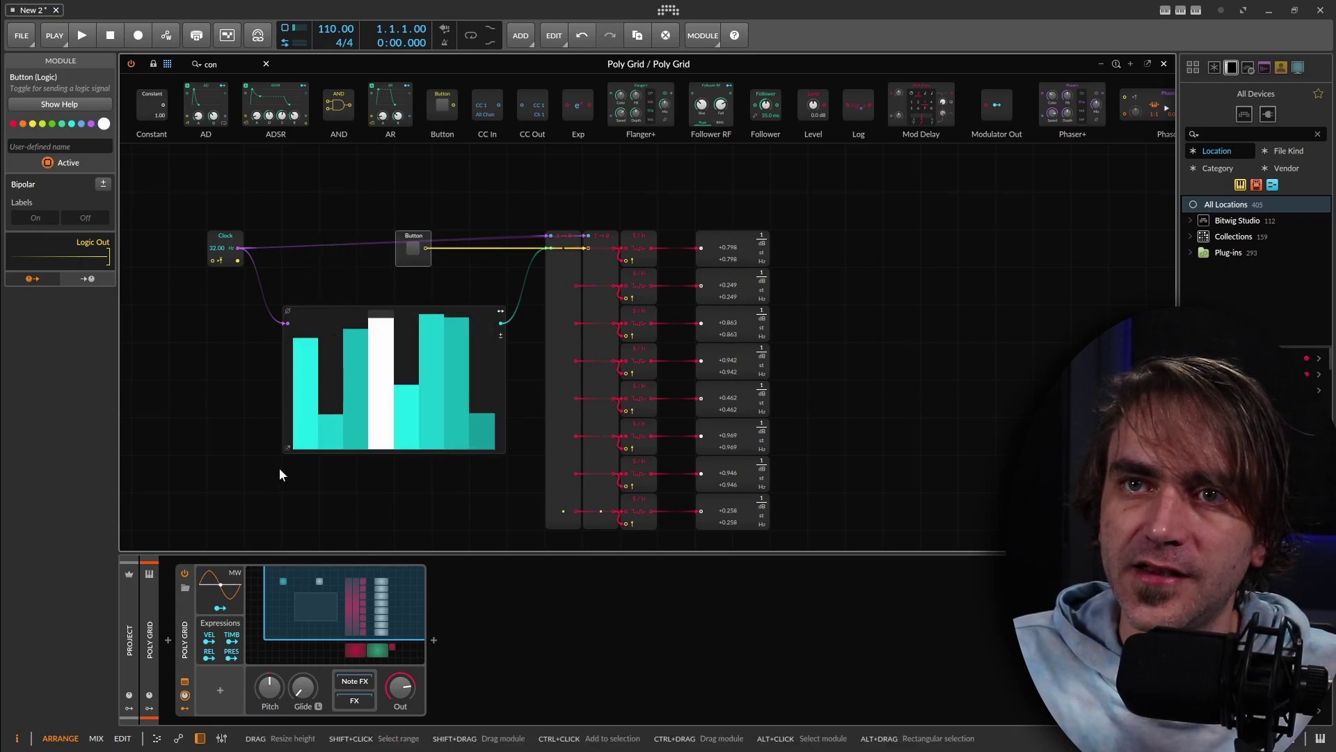
{"action": "left_click", "coordinate": [287, 448]}
{"action": "left_click", "coordinate": [509, 448]}
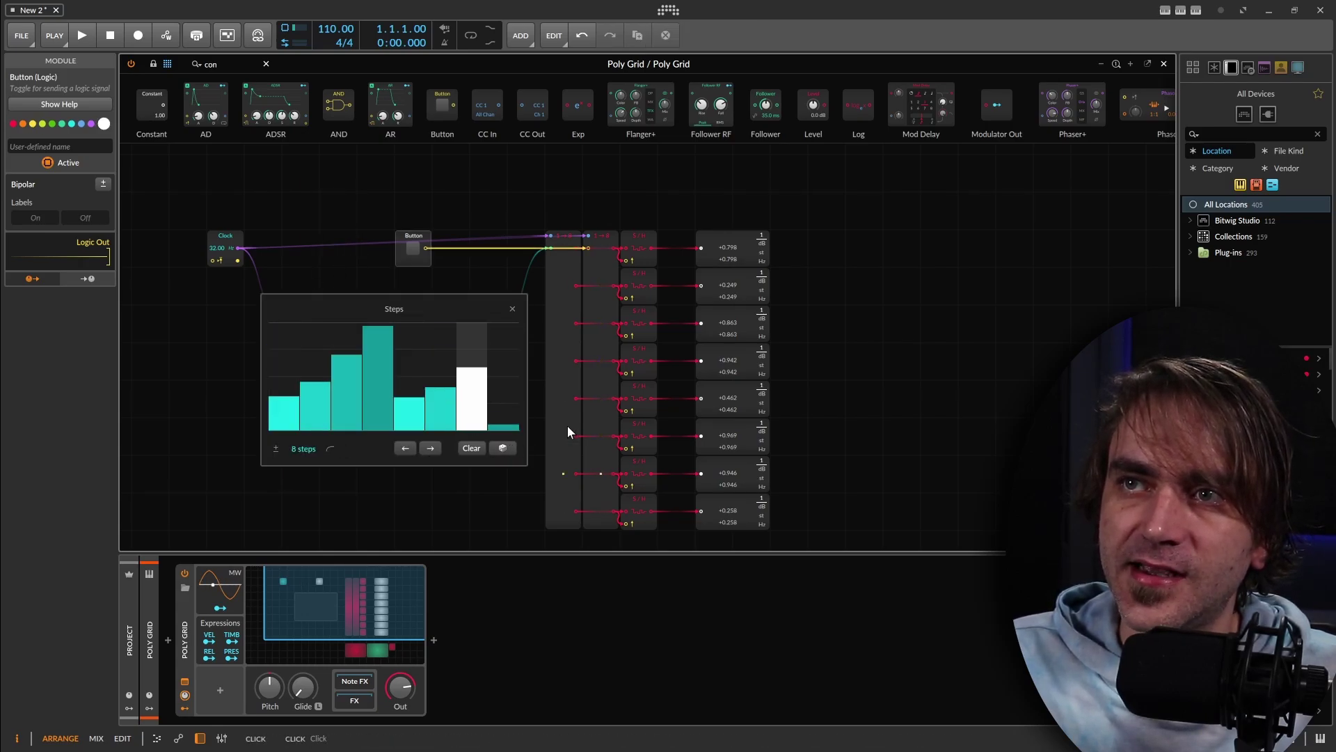
{"action": "left_click", "coordinate": [309, 233]}
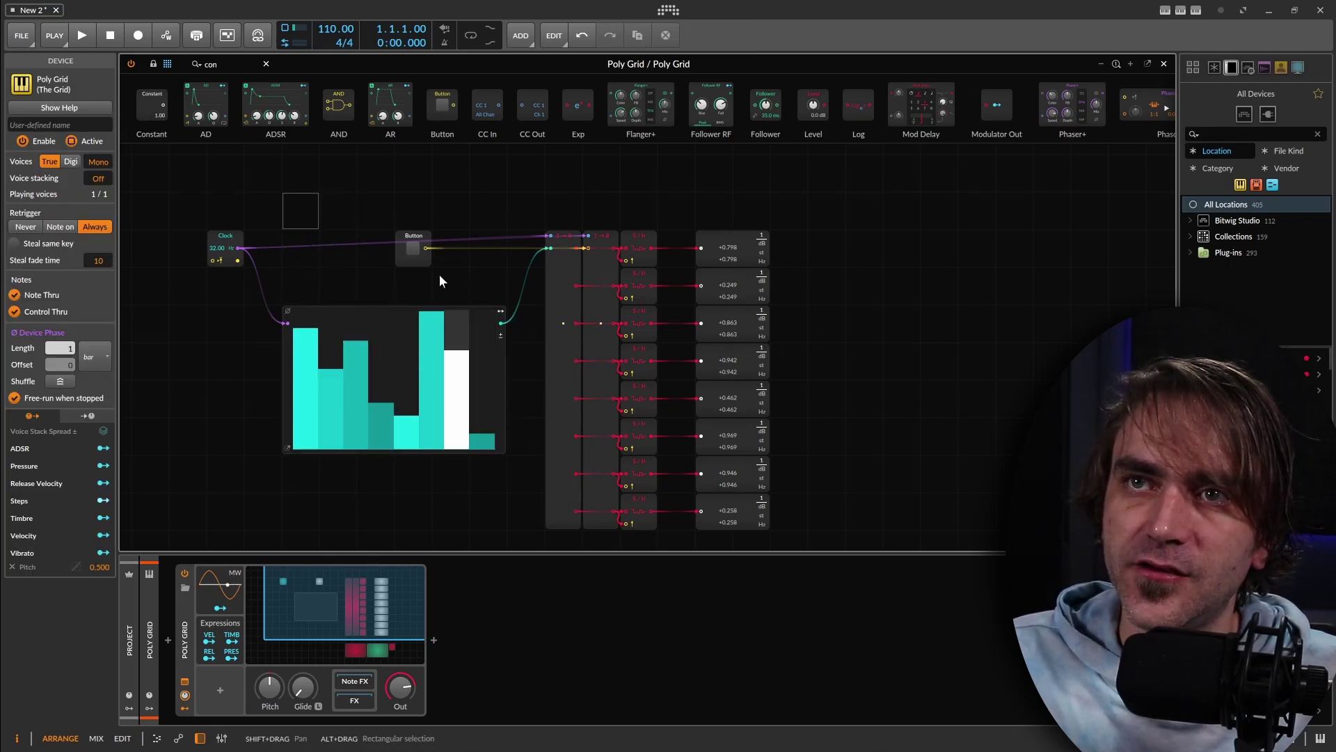
Switch the Button on and name it 'write'.
{"action": "left_click", "coordinate": [411, 247]}
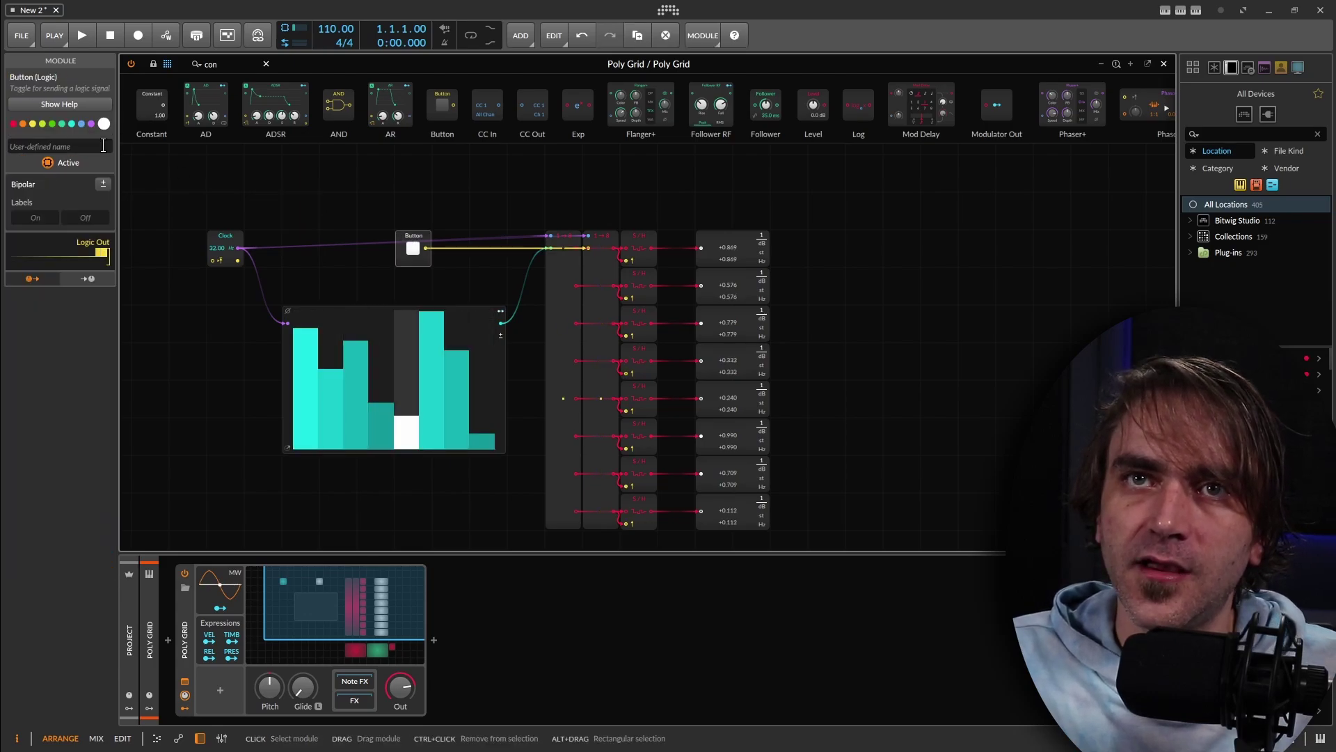
{"action": "left_click", "coordinate": [61, 146]}
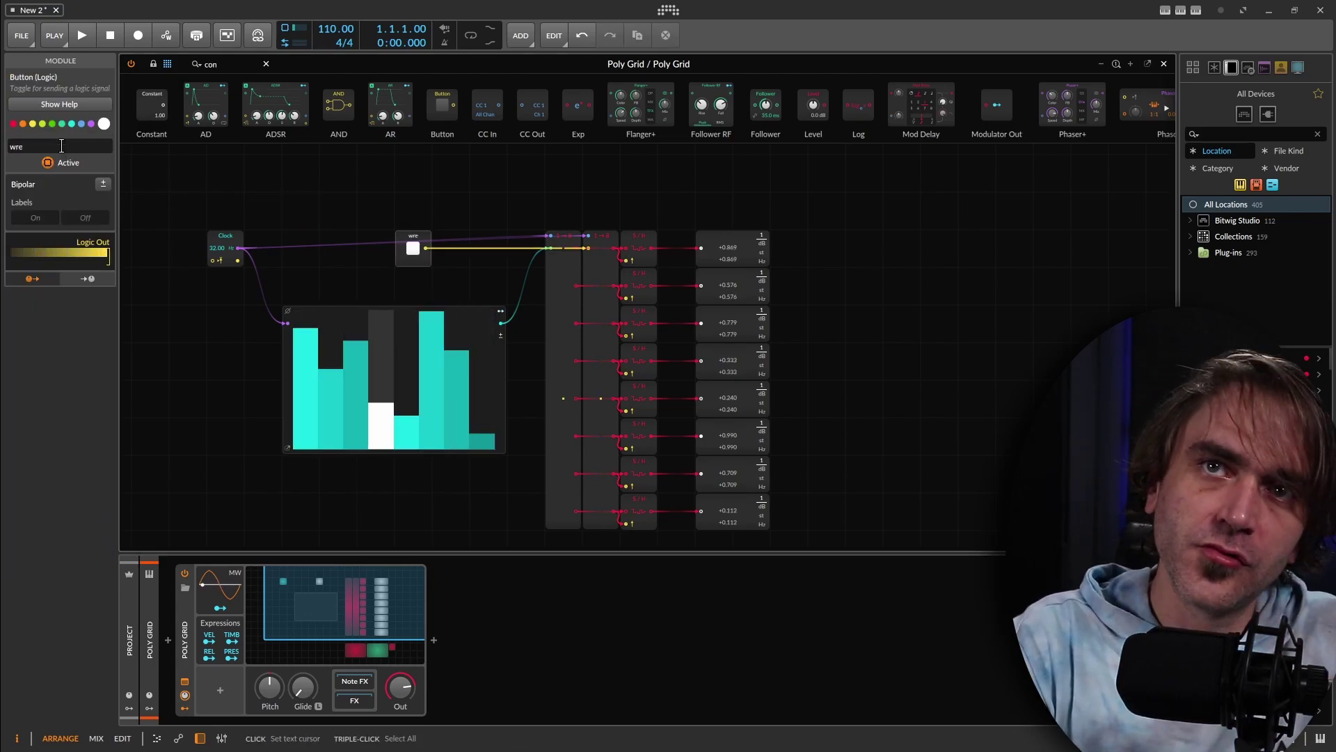
{"action": "type", "text": "write"}
{"action": "left_click_drag", "start_coordinate": [922, 303], "coordinate": [783, 280]}
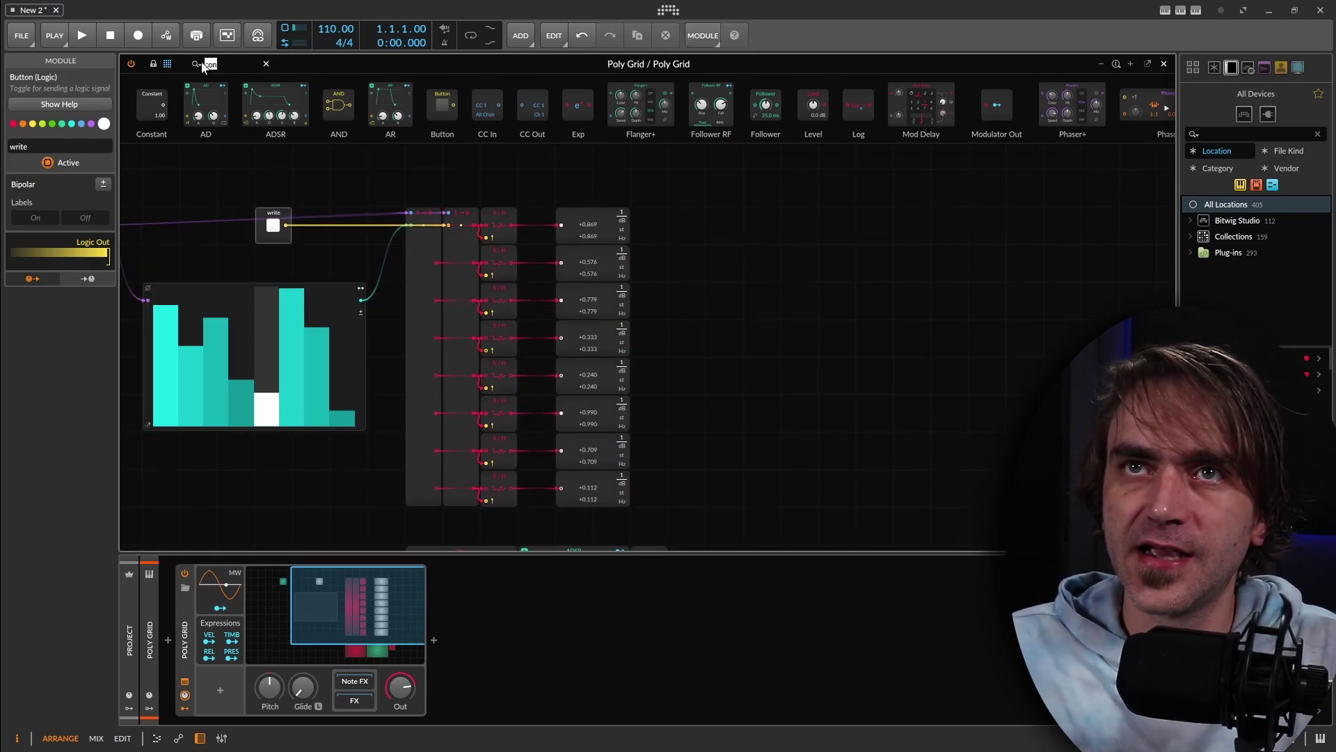
Add Modulator Out modules from I/O to the first four Sample / Hold rows.
{"action": "left_click", "coordinate": [266, 64]}
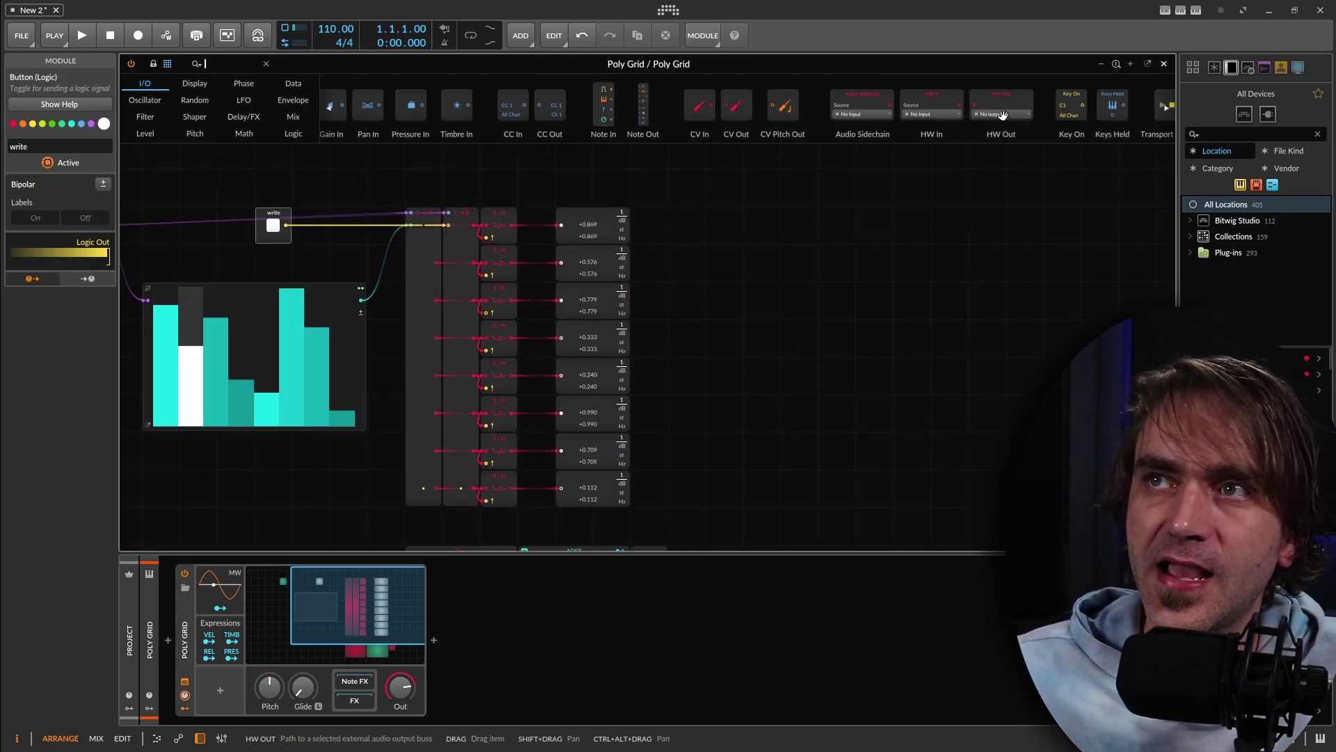
{"action": "scroll", "coordinate": [904, 111], "scroll_direction": "right", "scroll_amount": 5}
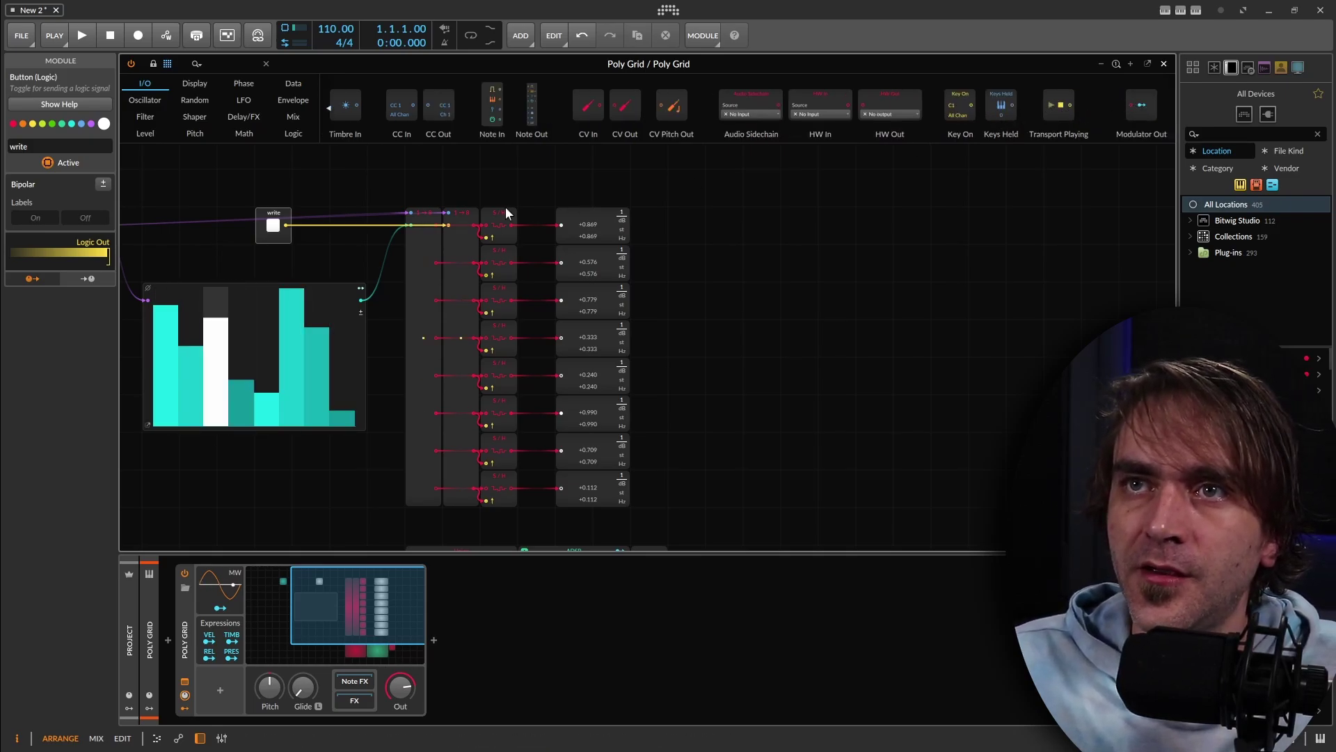
{"action": "left_click_drag", "start_coordinate": [511, 223], "coordinate": [553, 444]}
{"action": "scroll", "coordinate": [757, 453], "scroll_direction": "down", "scroll_amount": 3}
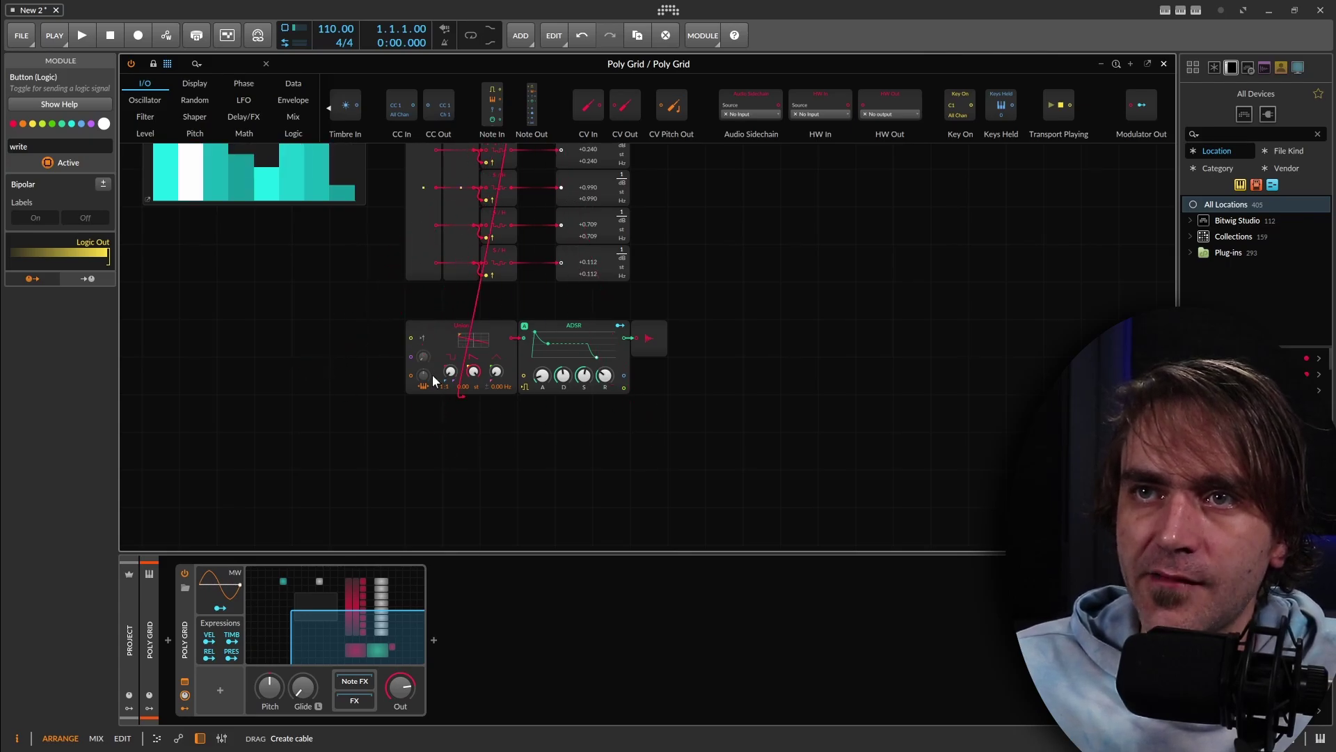
{"action": "scroll", "coordinate": [799, 474], "scroll_direction": "up", "scroll_amount": 3}
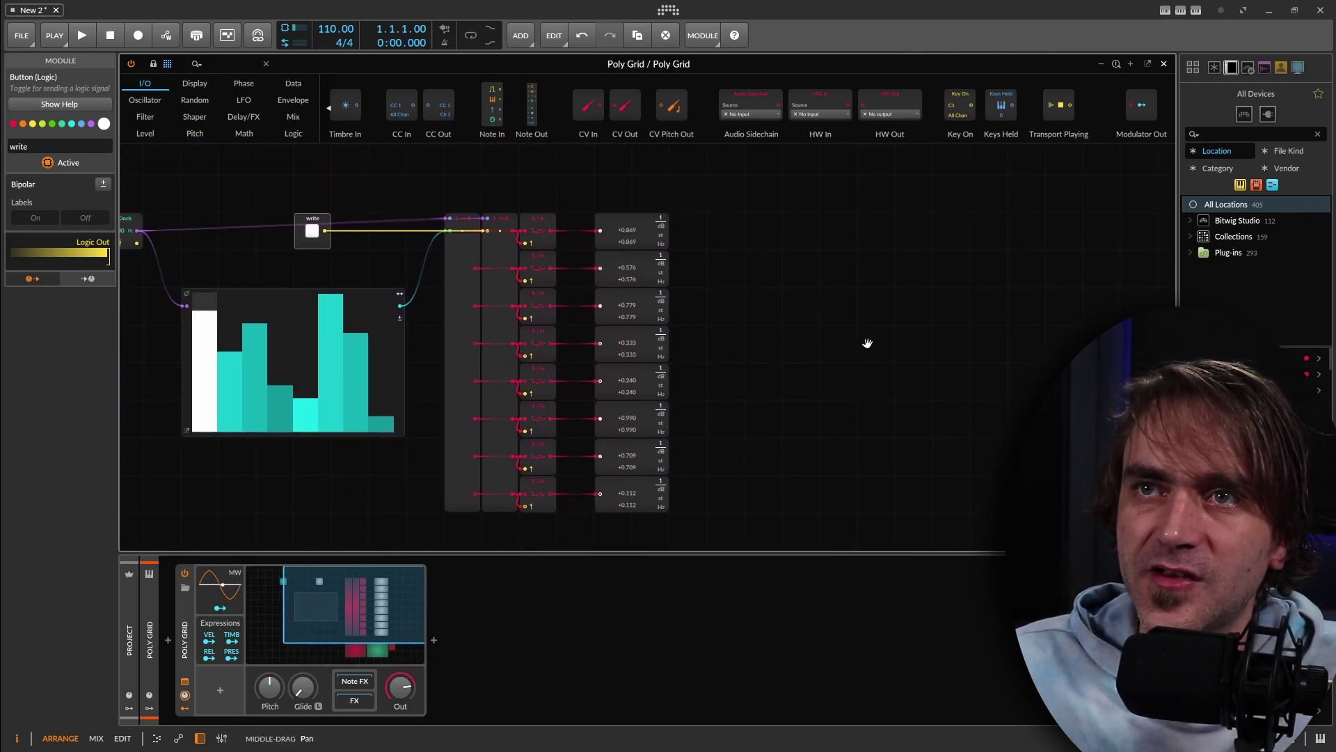
{"action": "left_click_drag", "start_coordinate": [1141, 105], "coordinate": [596, 194]}
{"action": "left_click_drag", "start_coordinate": [1133, 111], "coordinate": [580, 265]}
{"action": "left_click_drag", "start_coordinate": [1138, 104], "coordinate": [581, 303]}
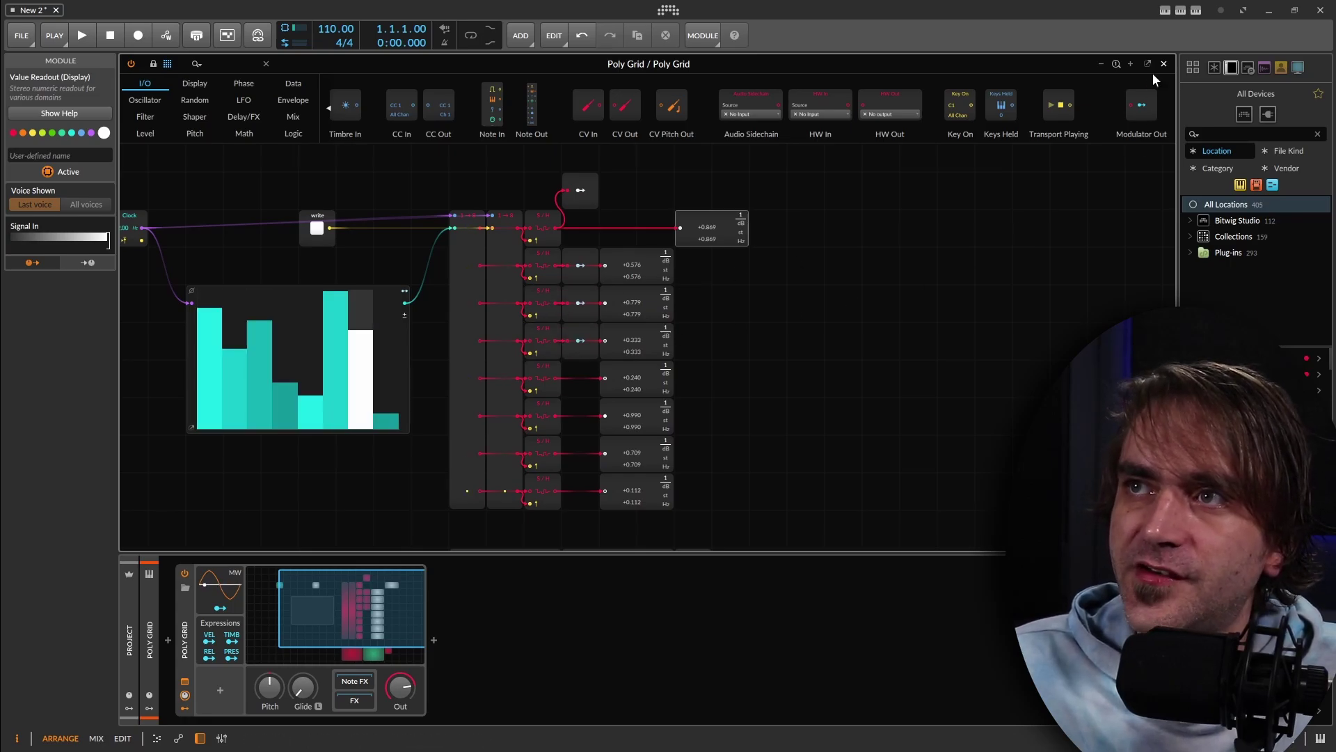
{"action": "left_click_drag", "start_coordinate": [1142, 104], "coordinate": [581, 378]}
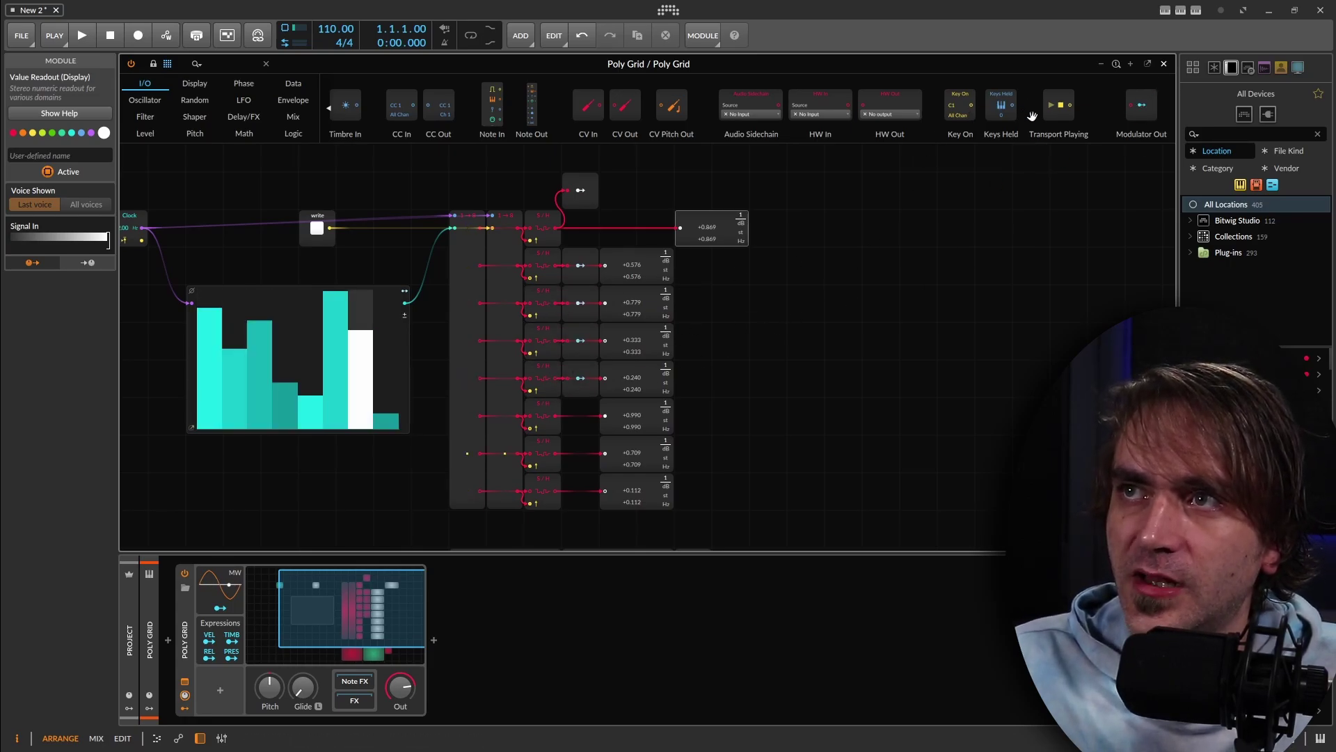
Paste Modulator Outs onto the remaining rows and align row one's Modulator Out and readout.
{"action": "key", "text": "ctrl+v"}
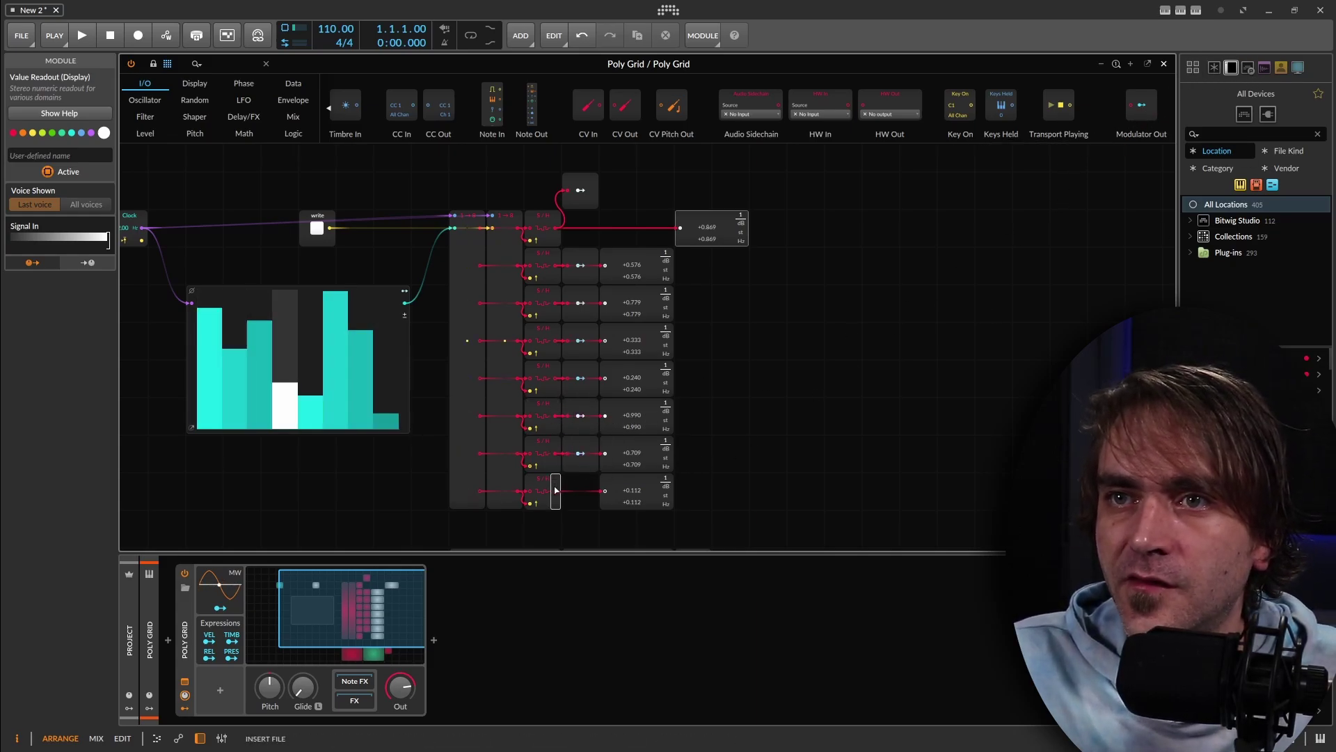
{"action": "key", "text": "ctrl+v"}
{"action": "left_click_drag", "start_coordinate": [596, 181], "coordinate": [596, 219]}
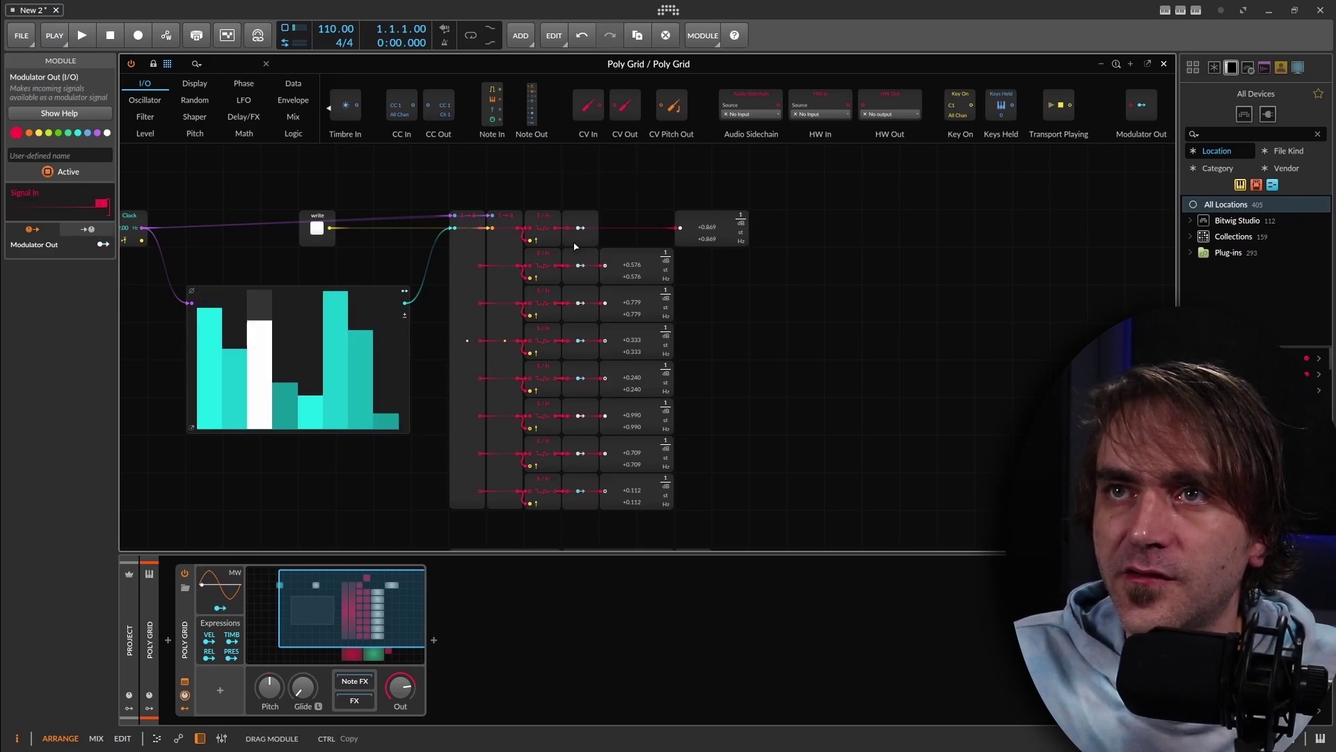
{"action": "left_click_drag", "start_coordinate": [721, 216], "coordinate": [659, 234]}
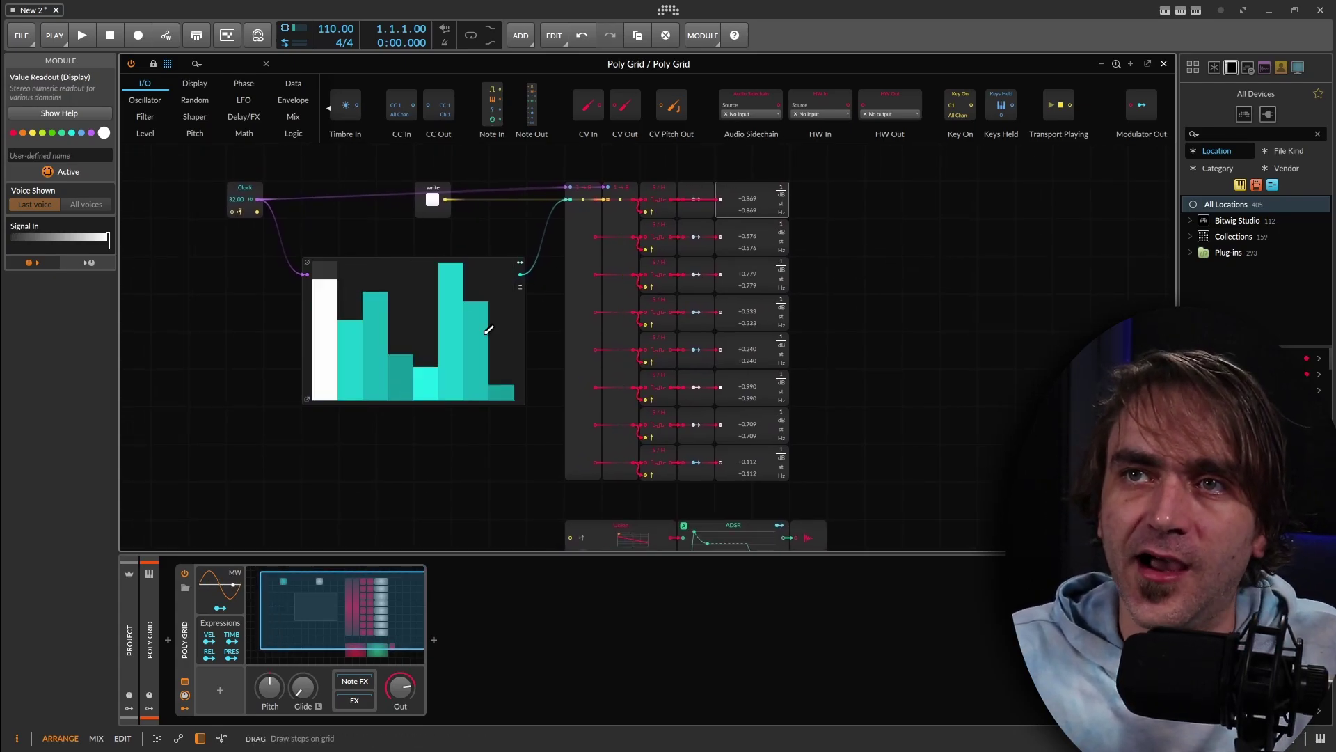
Move the Steps module lower-left and the Clock module to the right.
{"action": "left_click_drag", "start_coordinate": [515, 329], "coordinate": [402, 404]}
{"action": "left_click_drag", "start_coordinate": [249, 180], "coordinate": [362, 180]}
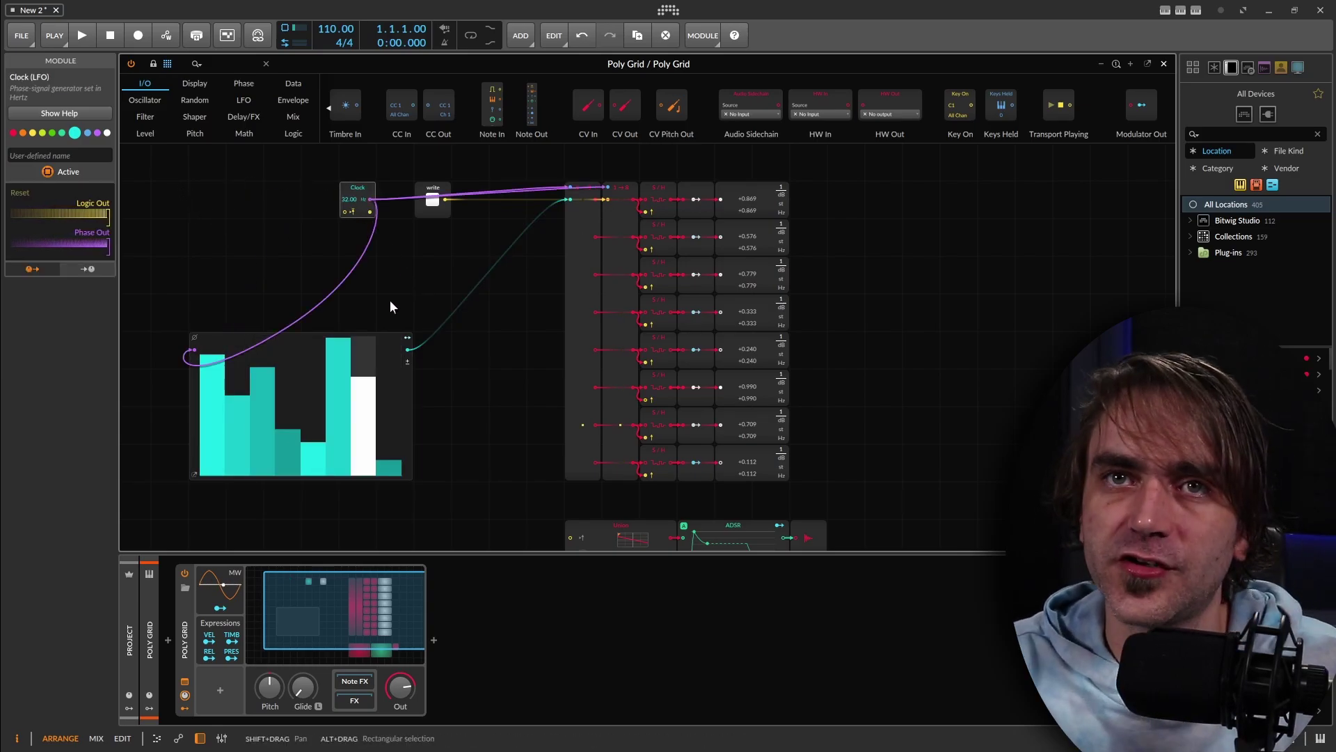
{"action": "scroll", "coordinate": [651, 353], "scroll_direction": "down", "scroll_amount": 5}
Move the Union, ADSR and output modules lower in the grid.
{"action": "left_click_drag", "start_coordinate": [432, 334], "coordinate": [580, 449]}
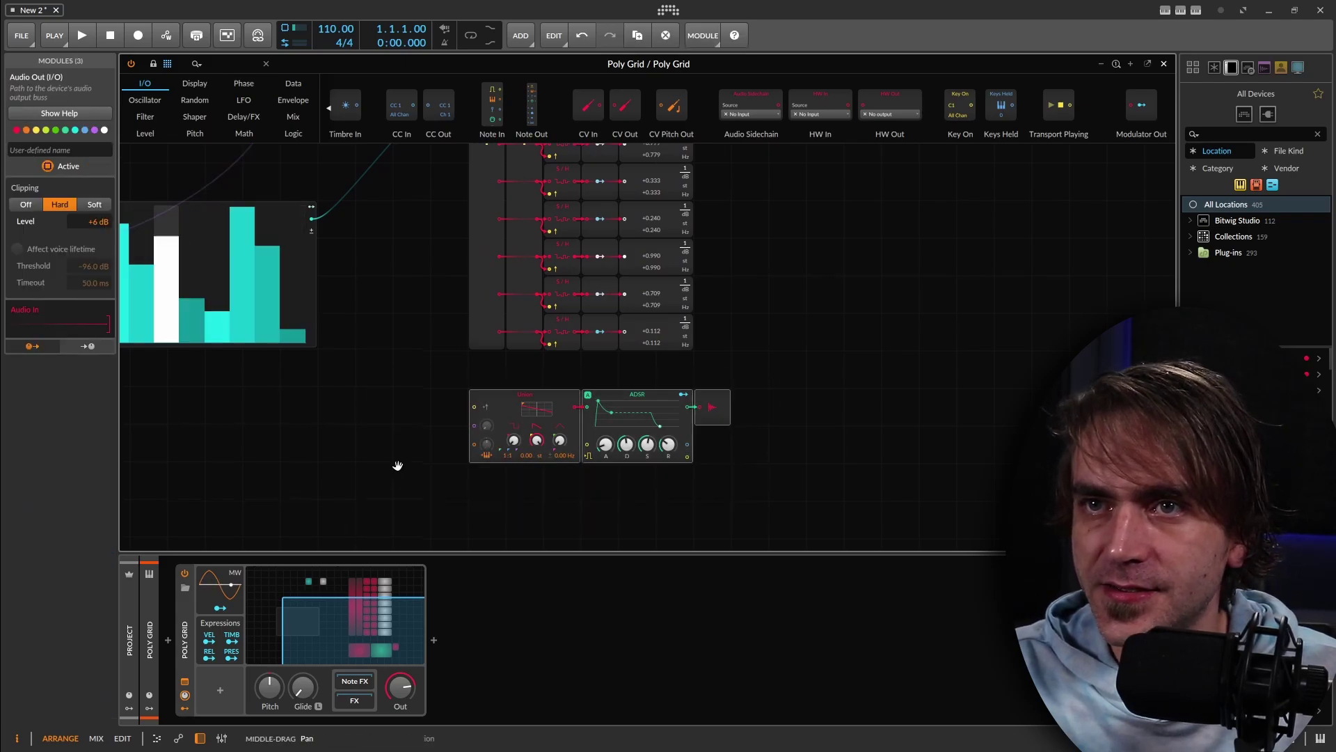
{"action": "scroll", "coordinate": [396, 453], "scroll_direction": "down", "scroll_amount": 3}
{"action": "left_click_drag", "start_coordinate": [522, 291], "coordinate": [309, 322]}
{"action": "left_click", "coordinate": [463, 374]}
{"action": "scroll", "coordinate": [497, 373], "scroll_direction": "up", "scroll_amount": 3}
{"action": "scroll", "coordinate": [529, 412], "scroll_direction": "down", "scroll_amount": 2}
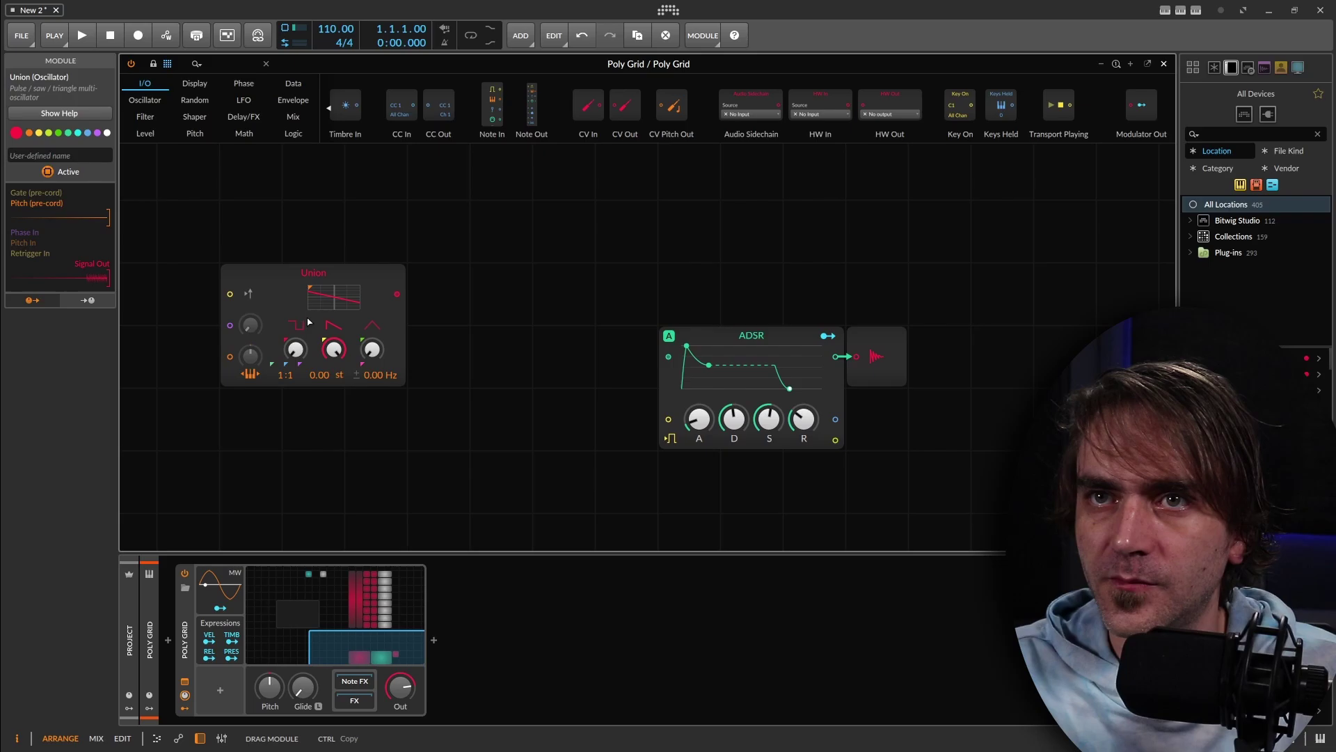
Replace Union with a Wavetable, duplicate it below, and mix both through a Blend.
{"action": "right_click", "coordinate": [288, 273]}
{"action": "left_click", "coordinate": [339, 472]}
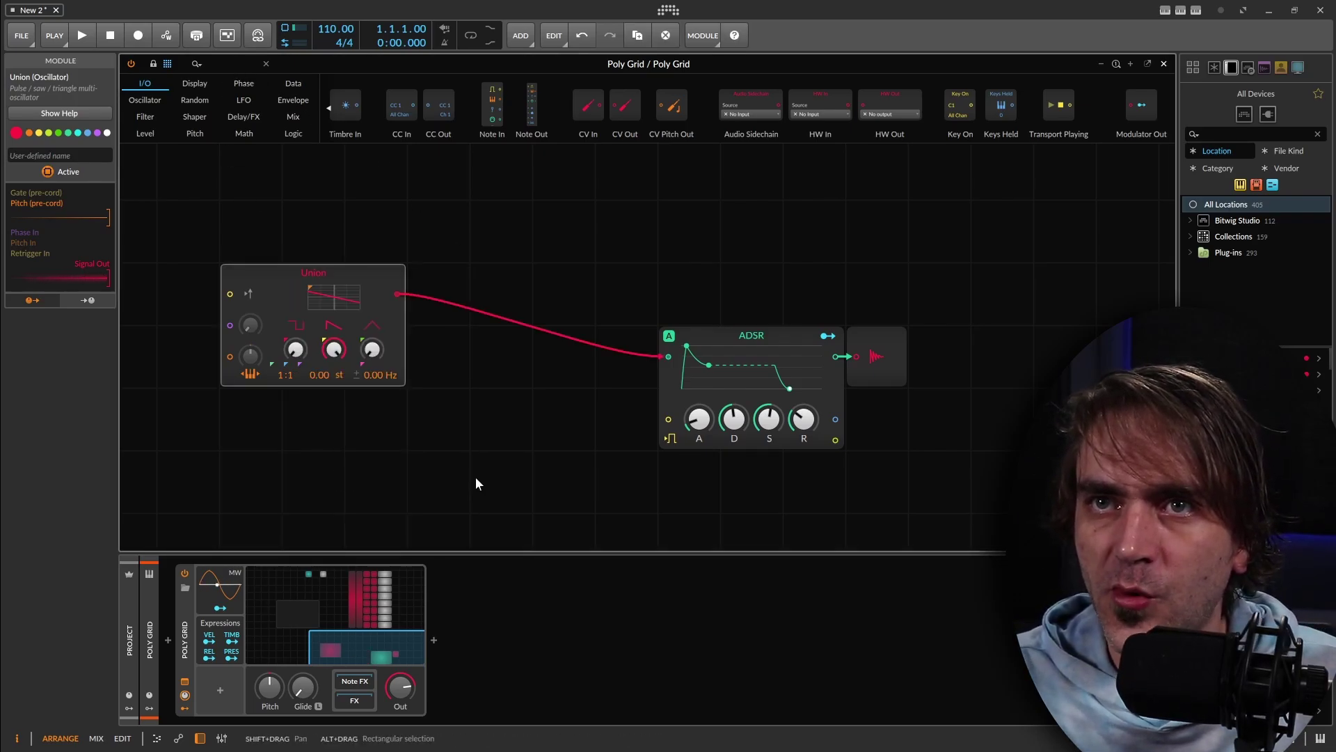
{"action": "left_click_drag", "start_coordinate": [319, 210], "coordinate": [311, 407]}
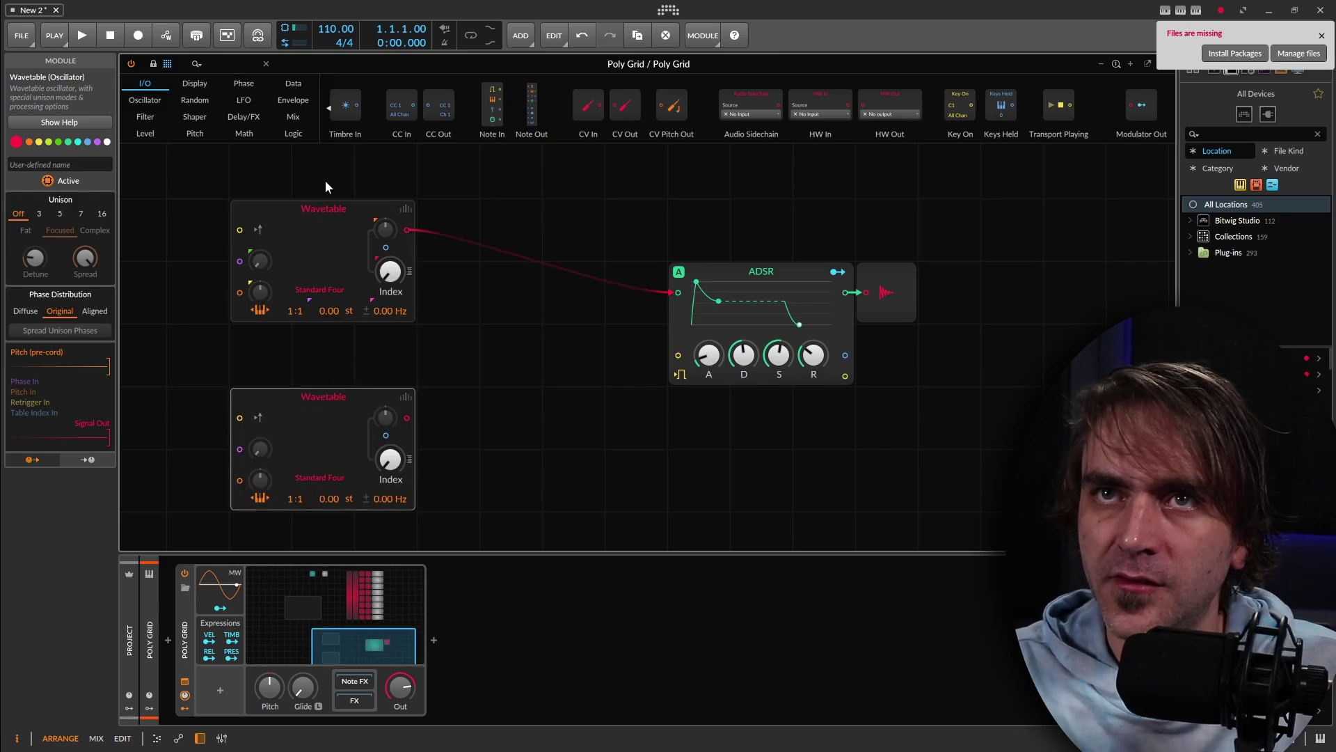
{"action": "type", "text": "mix"}
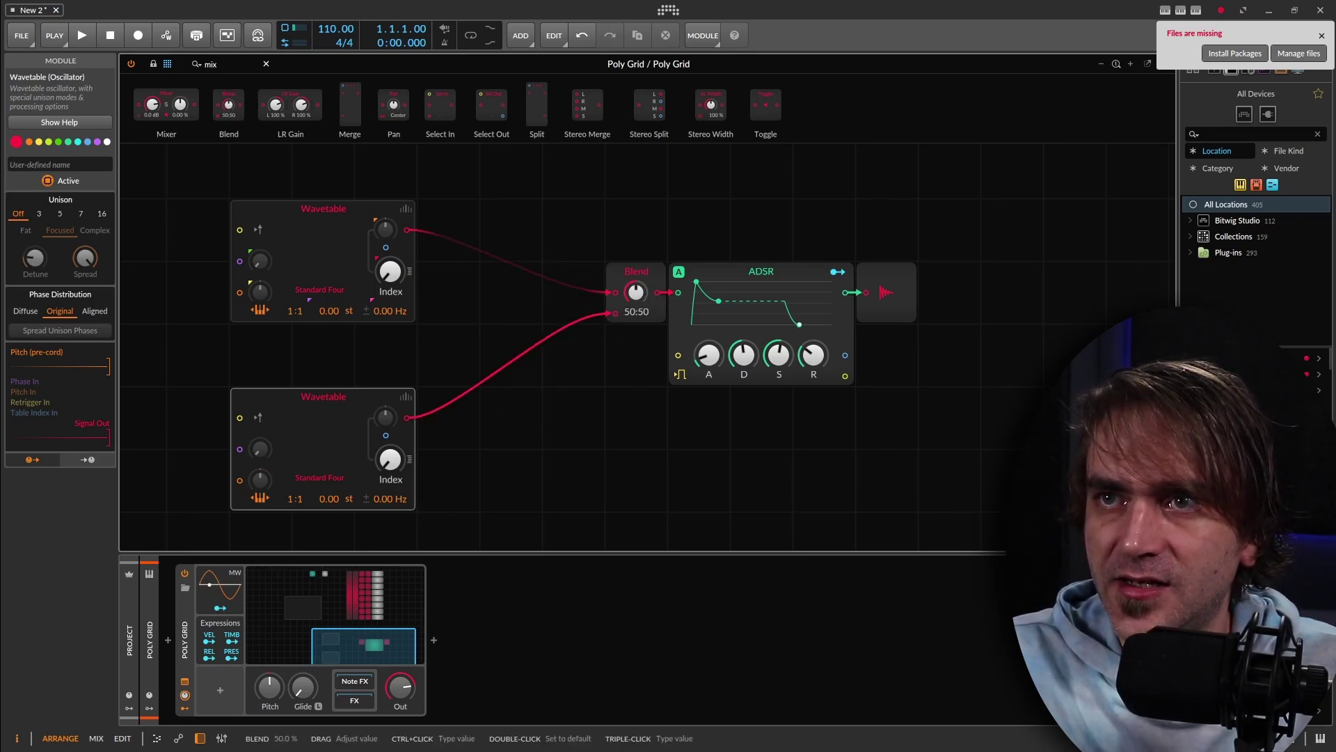
{"action": "left_click_drag", "start_coordinate": [635, 293], "coordinate": [636, 285]}
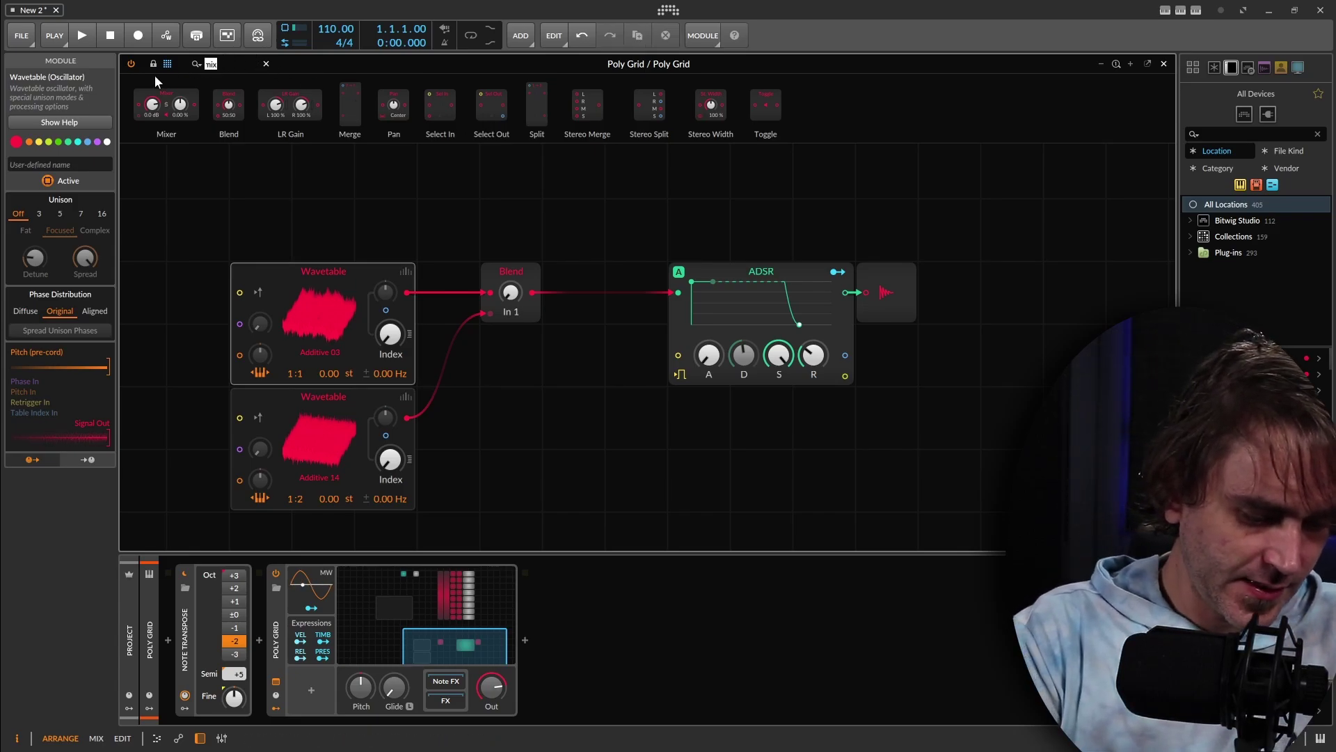
Place a Sine oscillator above the wavetables and cable its output into the ADSR.
{"action": "type", "text": "sine"}
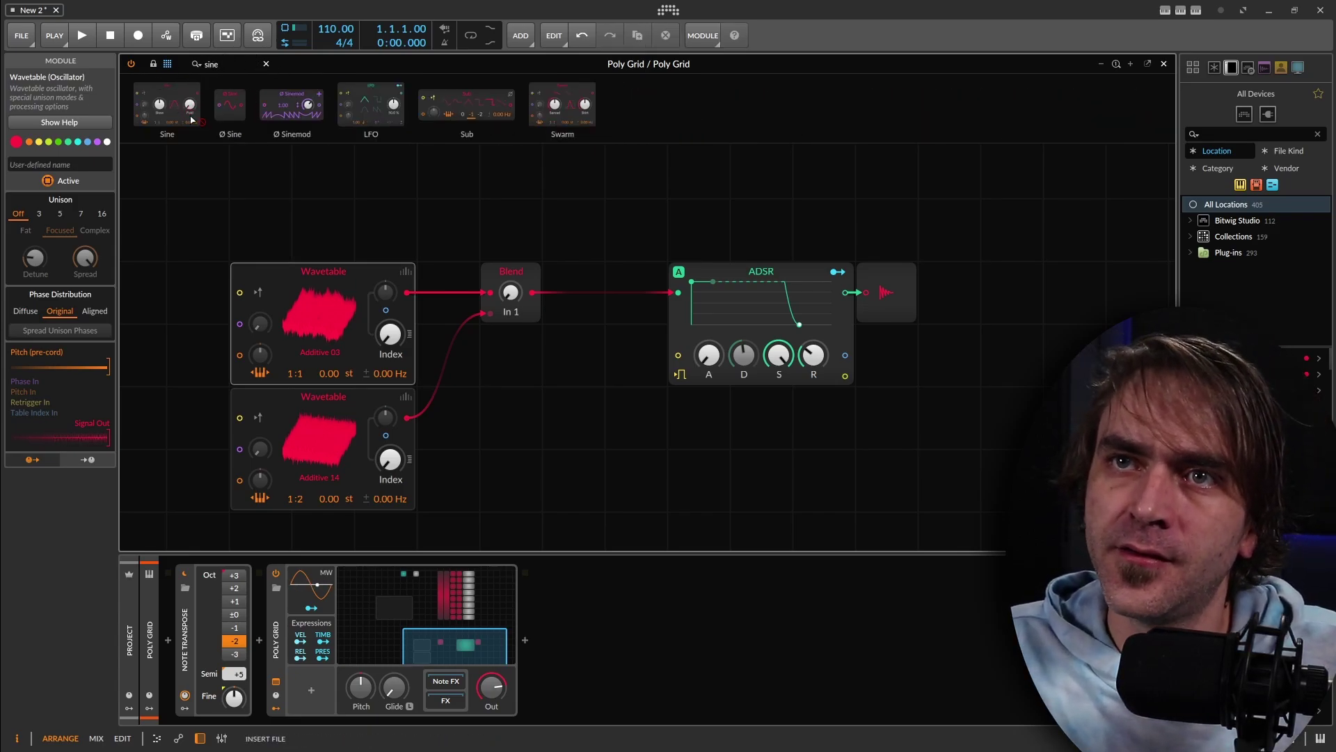
{"action": "left_click_drag", "start_coordinate": [167, 104], "coordinate": [322, 202]}
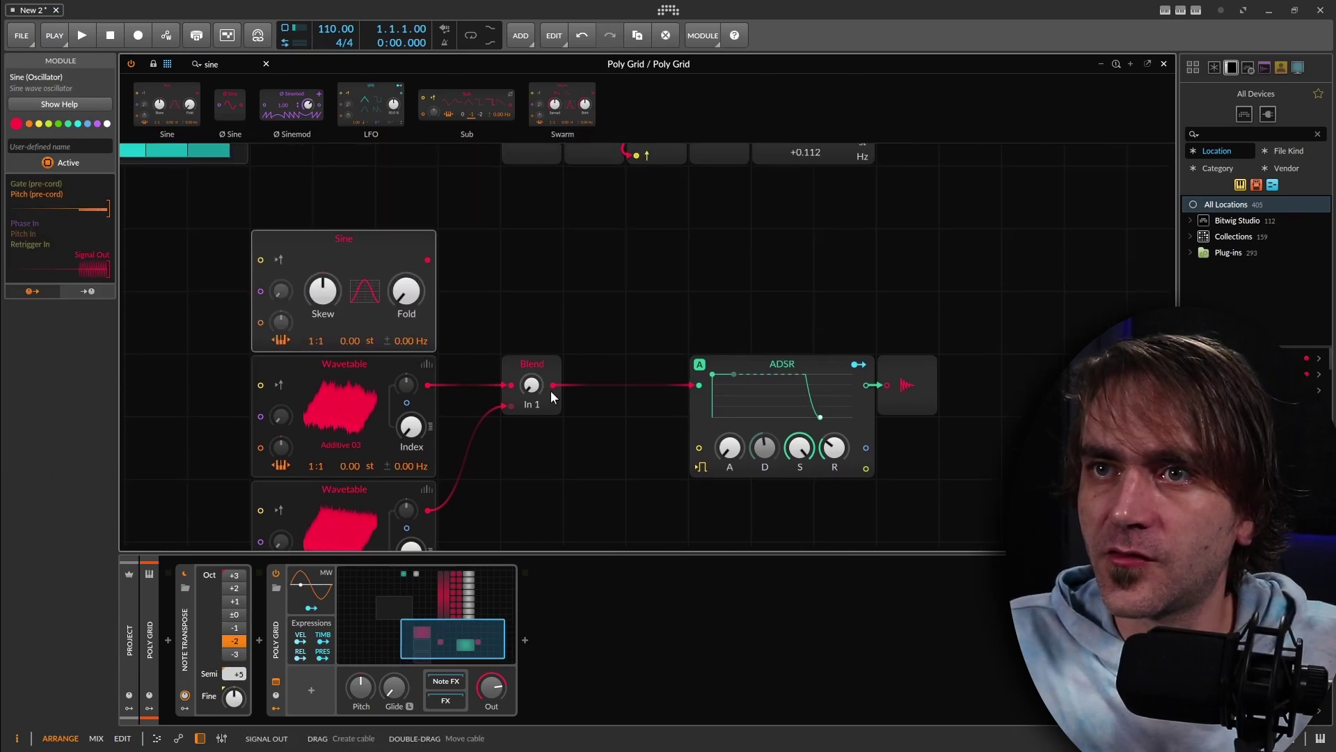
{"action": "left_click_drag", "start_coordinate": [428, 260], "coordinate": [699, 385]}
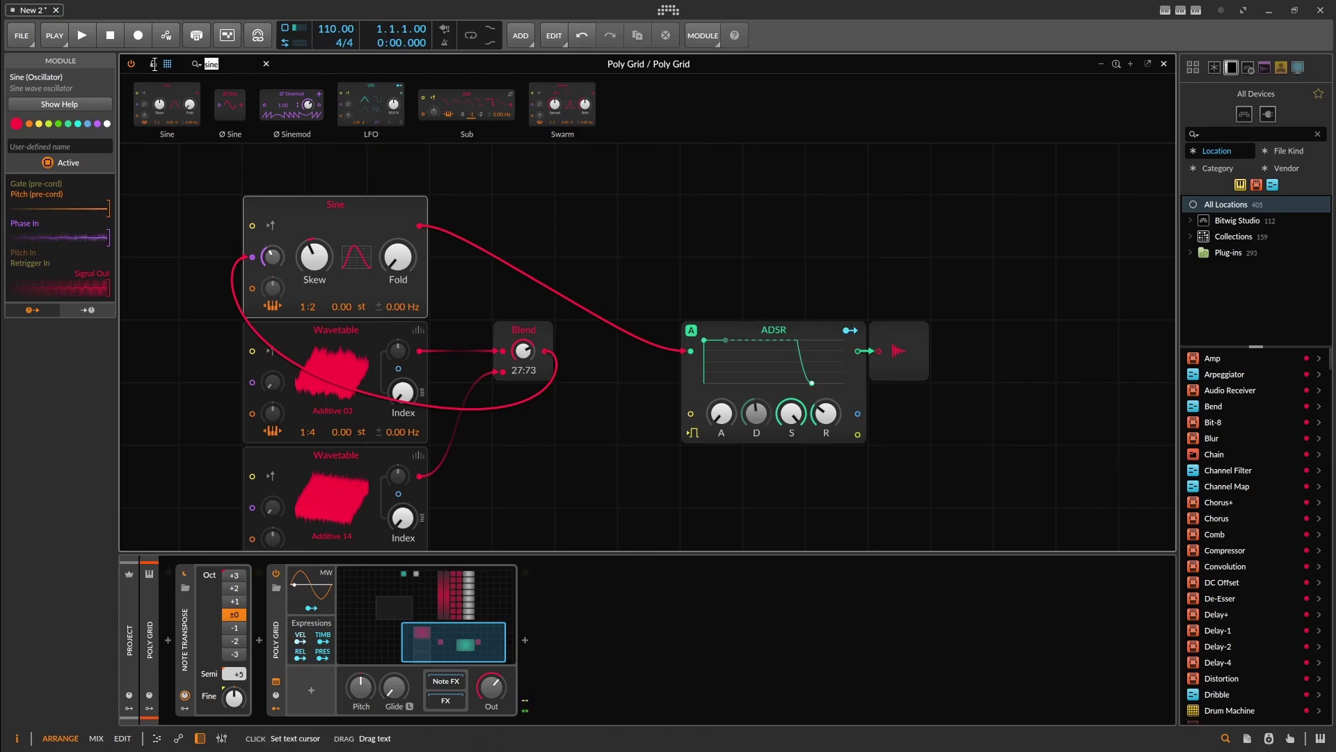
Insert an XP filter set to Band-pass 4 before the ADSR.
{"action": "type", "text": "filt"}
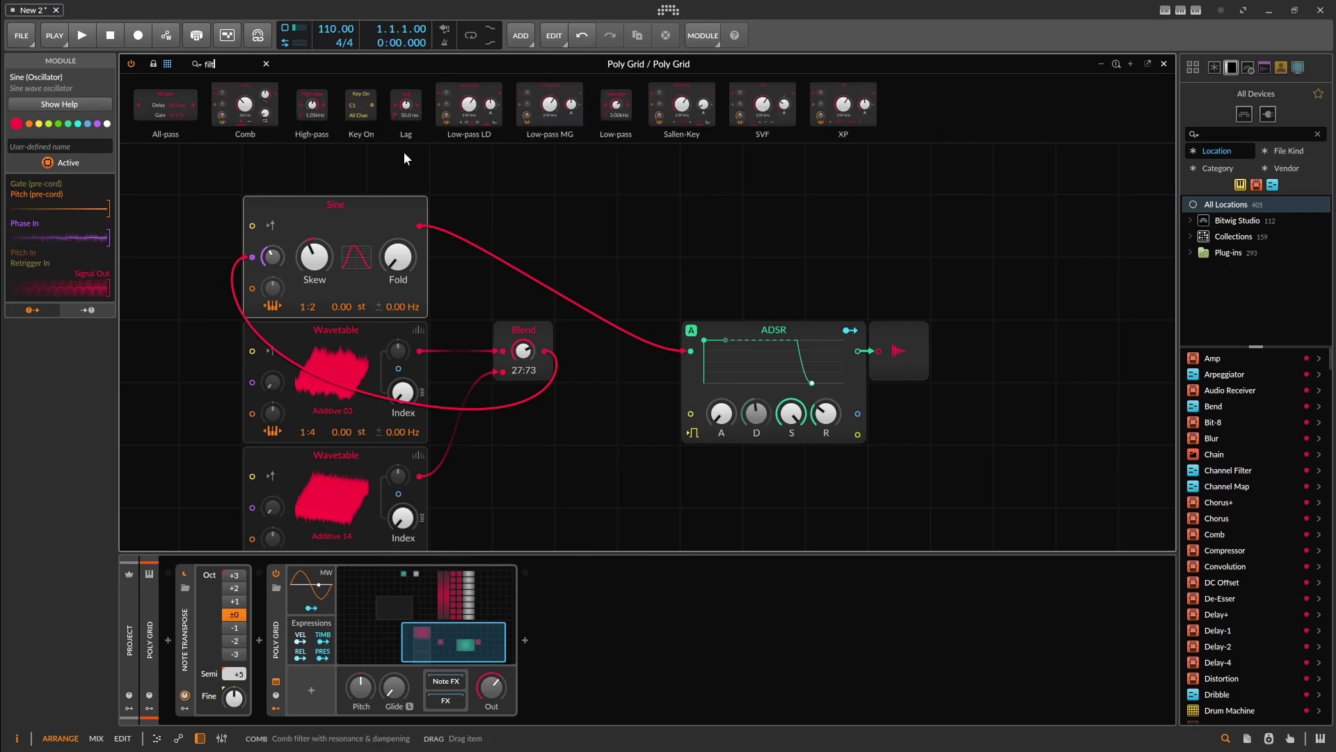
{"action": "left_click", "coordinate": [780, 431]}
{"action": "left_click", "coordinate": [773, 604]}
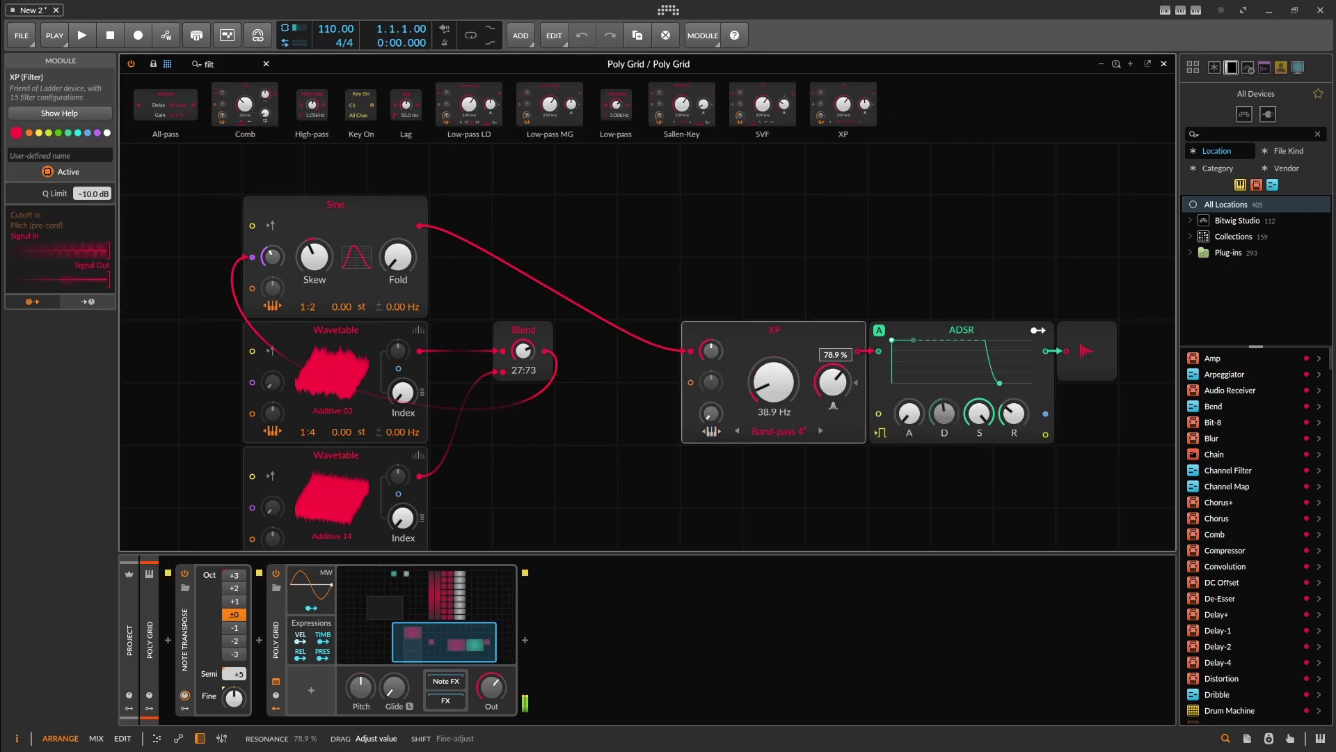
Insert a Mod Delay and a Blend mixer before the output module.
{"action": "left_click", "coordinate": [1071, 344]}
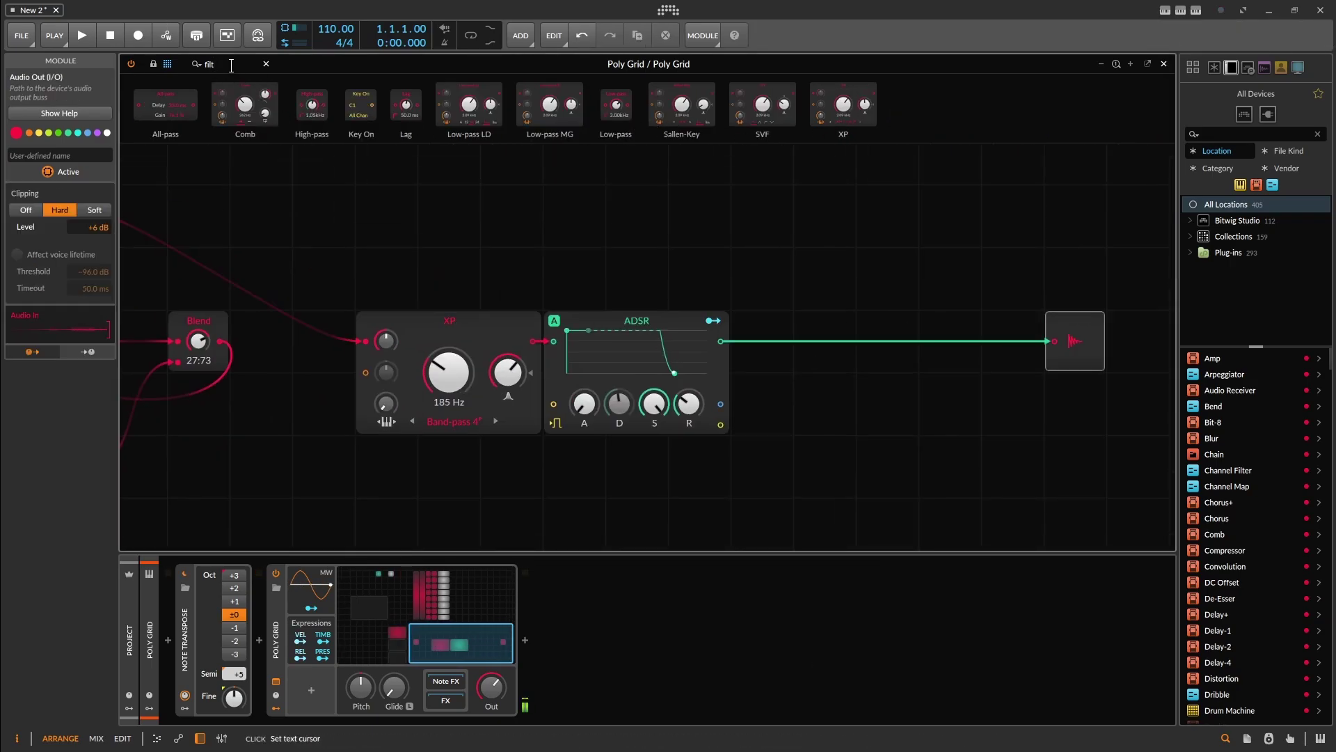
{"action": "type", "text": "mod"}
{"action": "key", "text": "Return"}
{"action": "type", "text": "blen"}
{"action": "key", "text": "Return"}
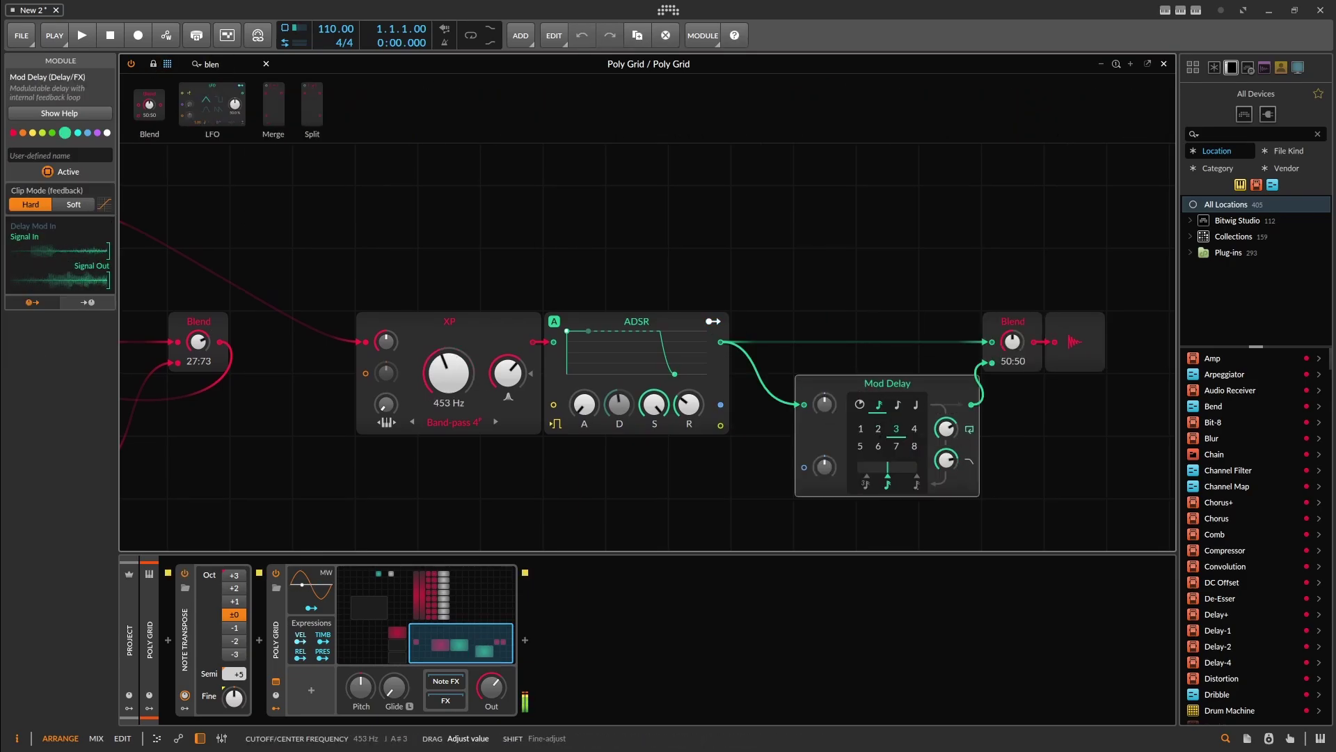
Add an S/H LFO and insert a Comb filter after the ADSR.
{"action": "type", "text": "rand"}
{"action": "key", "text": "Return"}
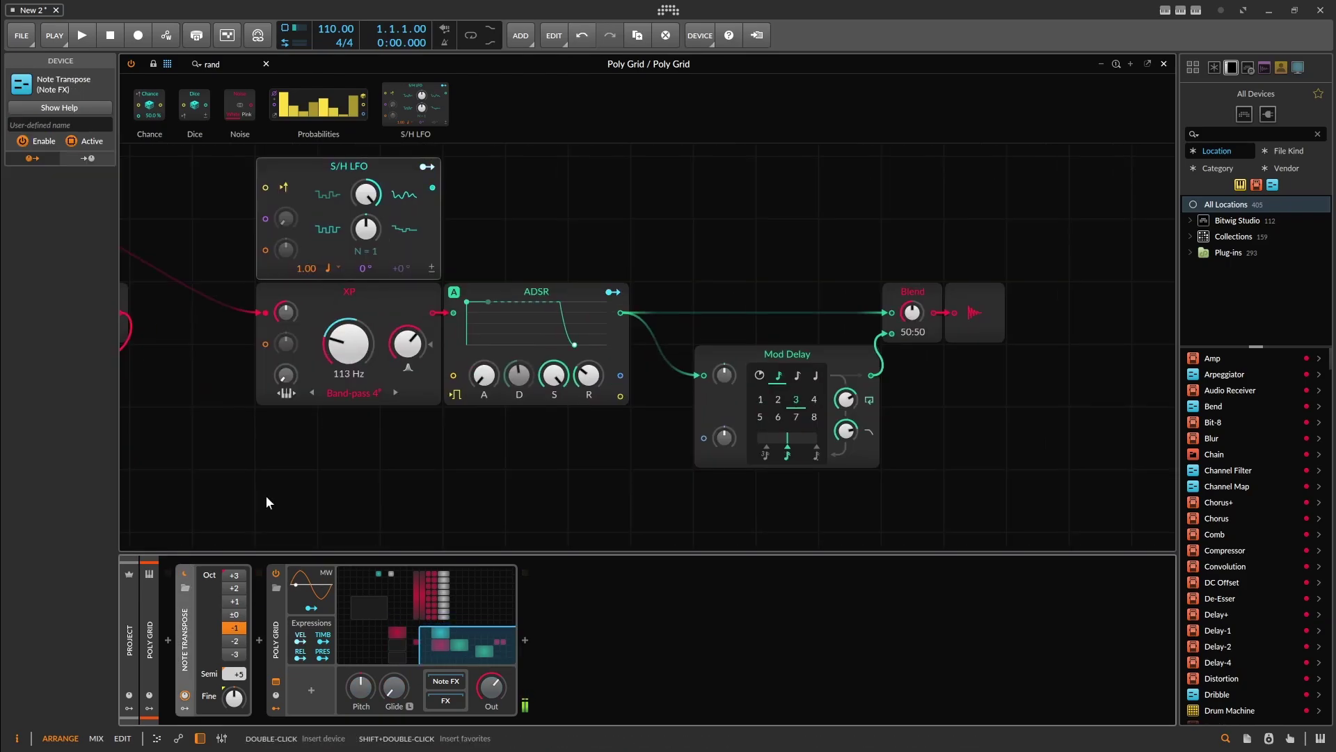
{"action": "scroll", "coordinate": [270, 459], "scroll_direction": "left", "scroll_amount": 10}
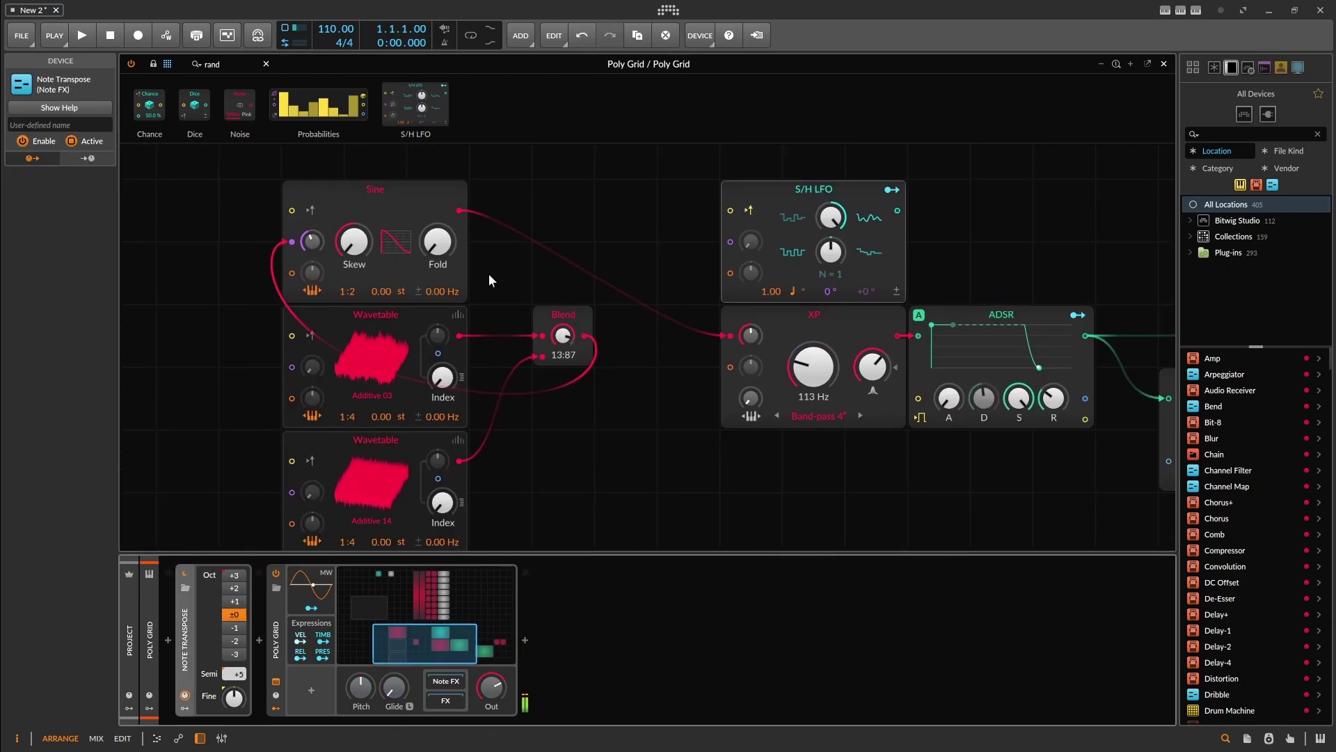
{"action": "scroll", "coordinate": [471, 266], "scroll_direction": "right", "scroll_amount": 10}
{"action": "type", "text": "comb"}
{"action": "key", "text": "Return"}
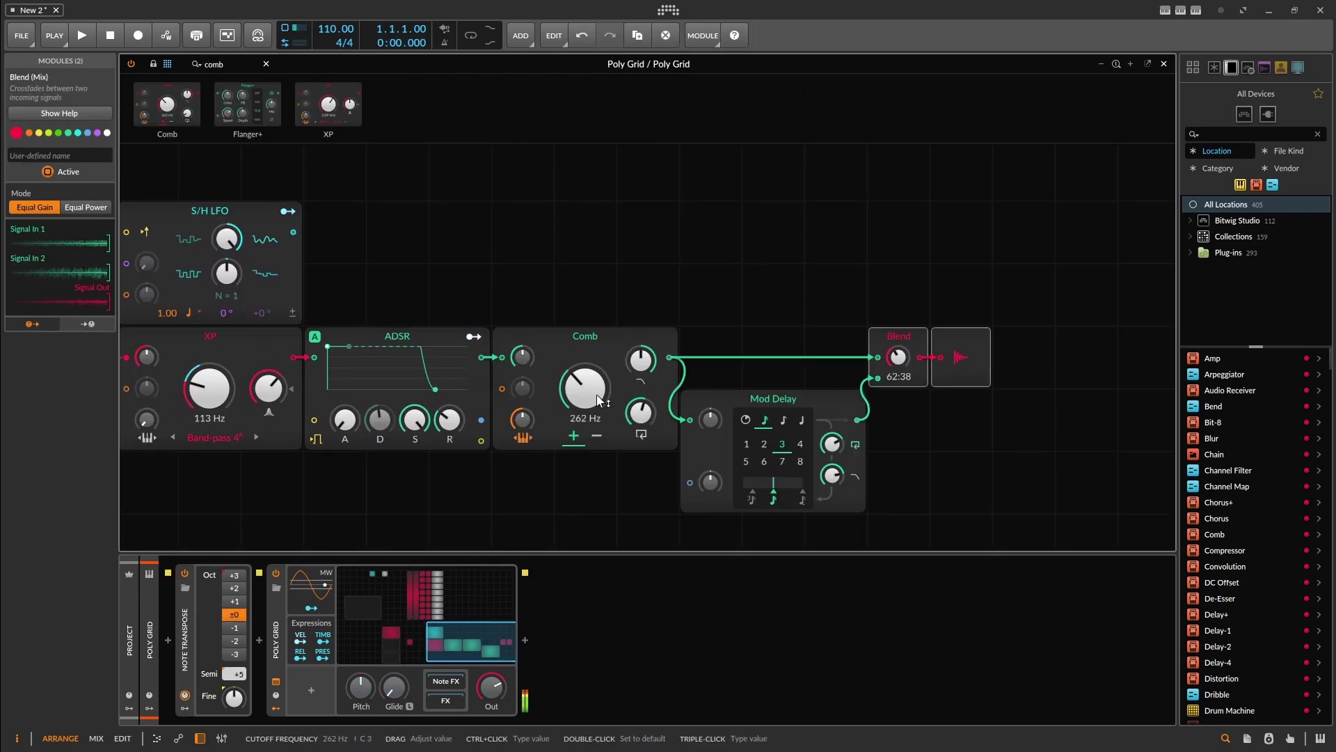
Insert a Wavefolder after the ADSR, followed by a Clip module.
{"action": "scroll", "coordinate": [795, 313], "scroll_direction": "left", "scroll_amount": 5}
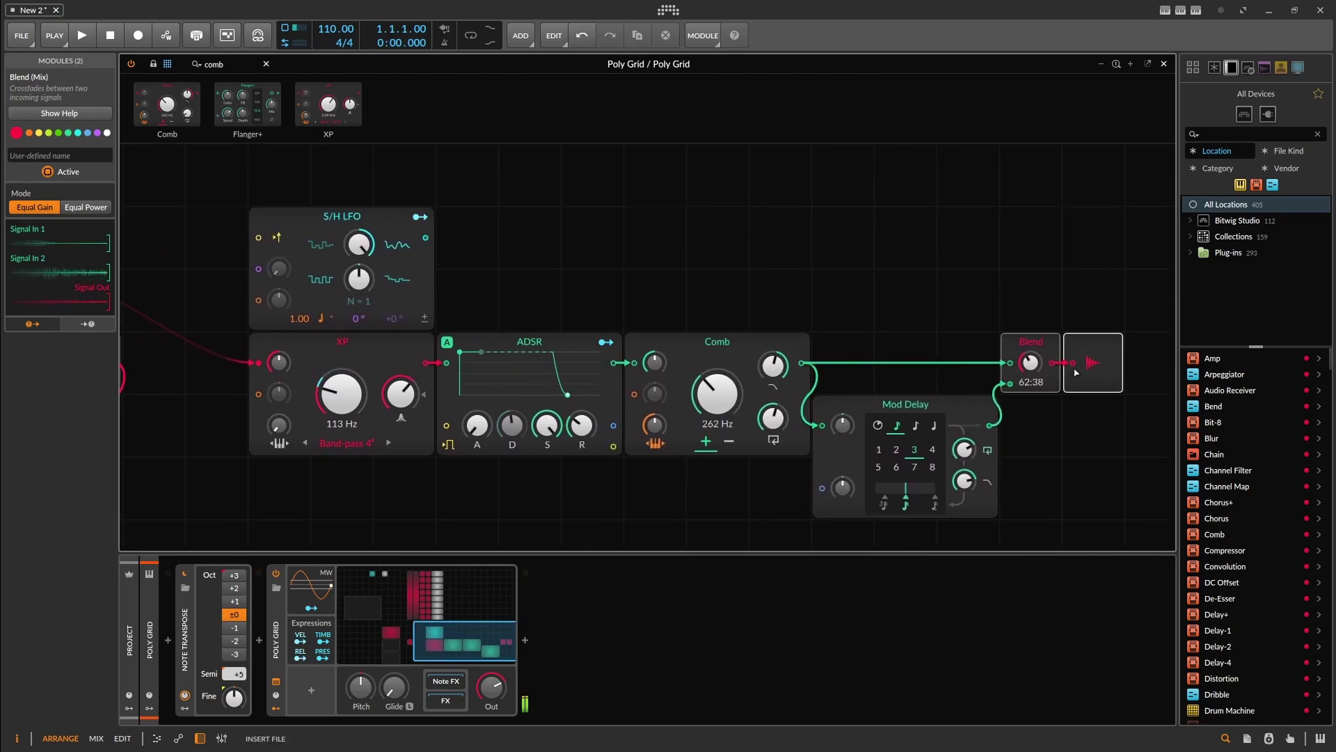
{"action": "scroll", "coordinate": [765, 483], "scroll_direction": "right", "scroll_amount": 10}
{"action": "scroll", "coordinate": [766, 483], "scroll_direction": "left", "scroll_amount": 12}
{"action": "scroll", "coordinate": [766, 483], "scroll_direction": "left", "scroll_amount": 8}
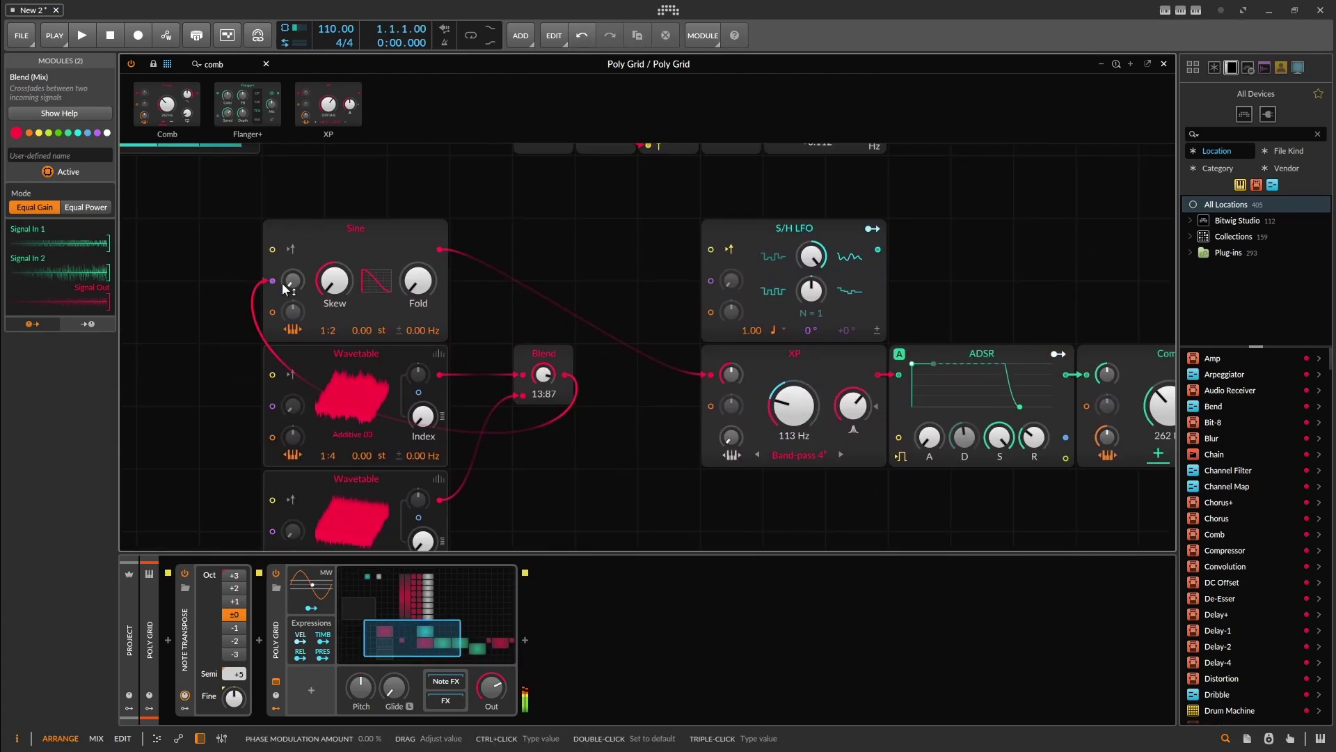
{"action": "scroll", "coordinate": [282, 283], "scroll_direction": "right", "scroll_amount": 12}
{"action": "type", "text": "fold"}
{"action": "key", "text": "Return"}
{"action": "scroll", "coordinate": [799, 238], "scroll_direction": "left", "scroll_amount": 10}
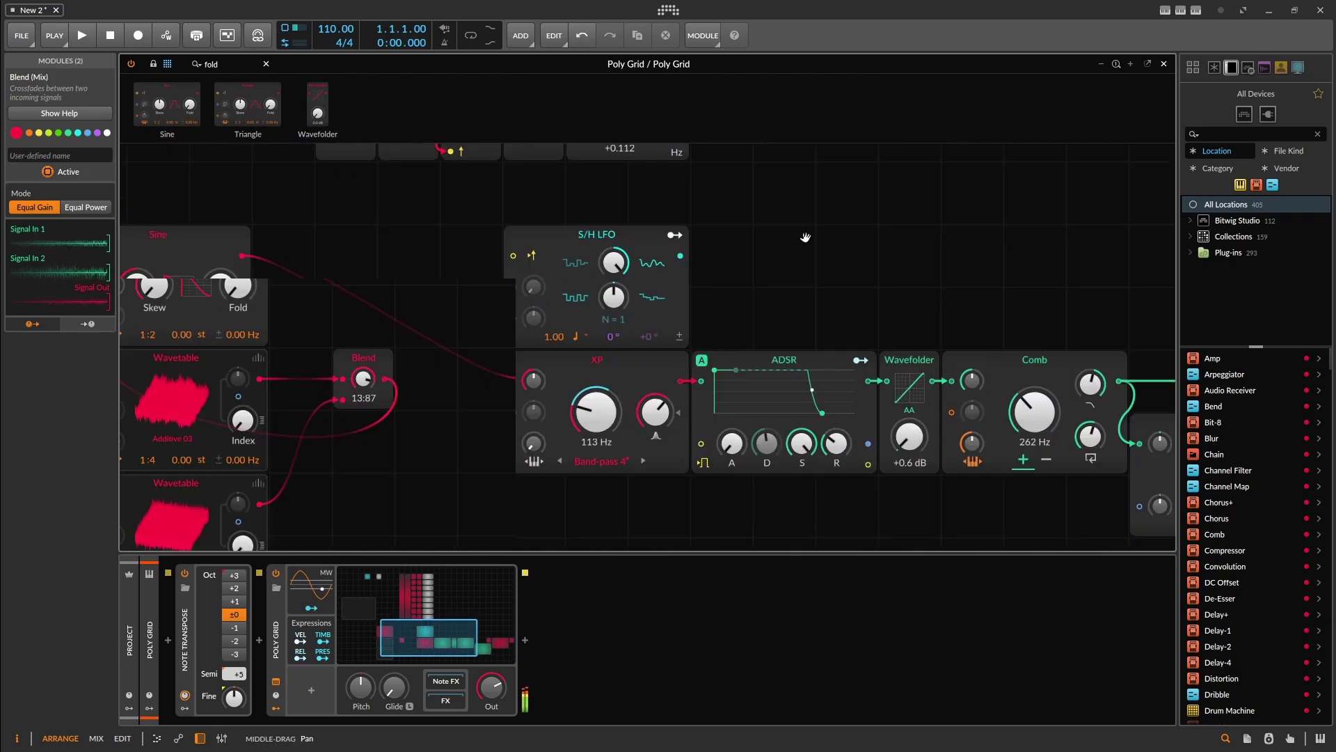
{"action": "scroll", "coordinate": [800, 239], "scroll_direction": "right", "scroll_amount": 12}
{"action": "type", "text": "clip"}
{"action": "key", "text": "Return"}
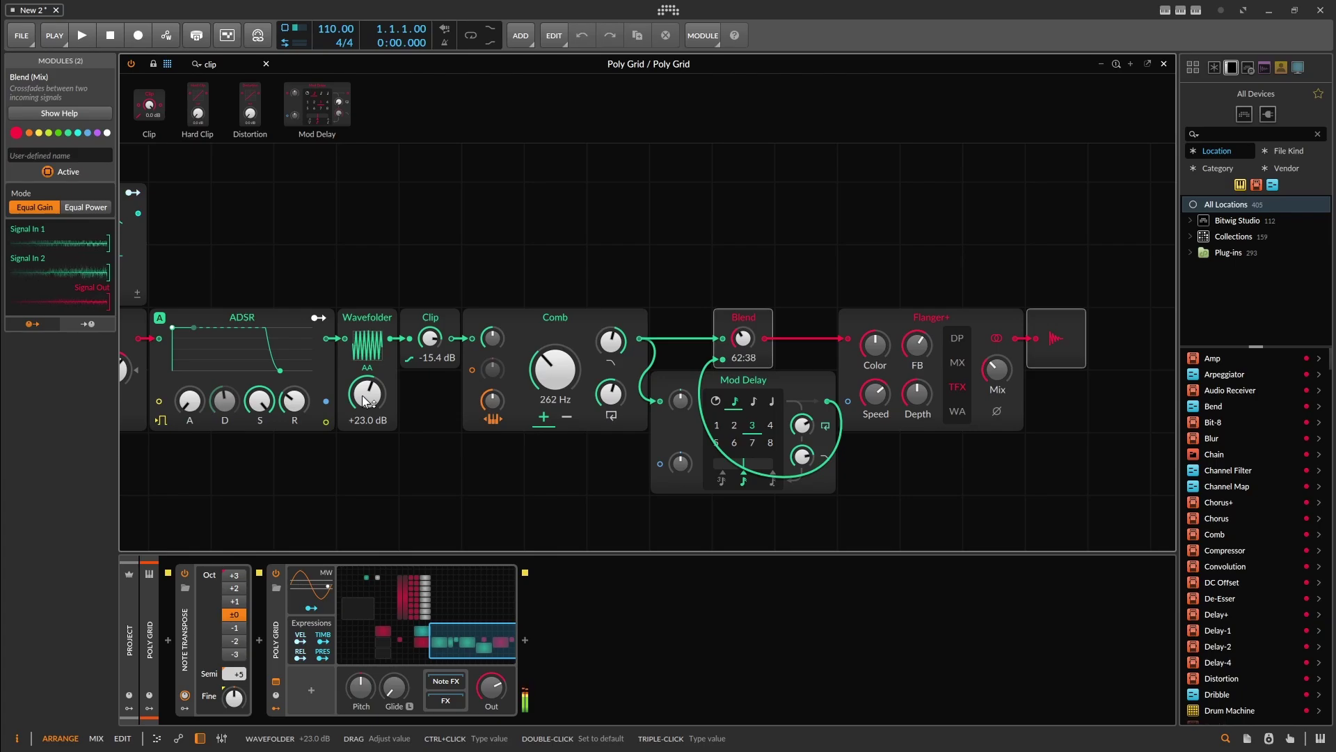
{"action": "scroll", "coordinate": [371, 465], "scroll_direction": "left", "scroll_amount": 10}
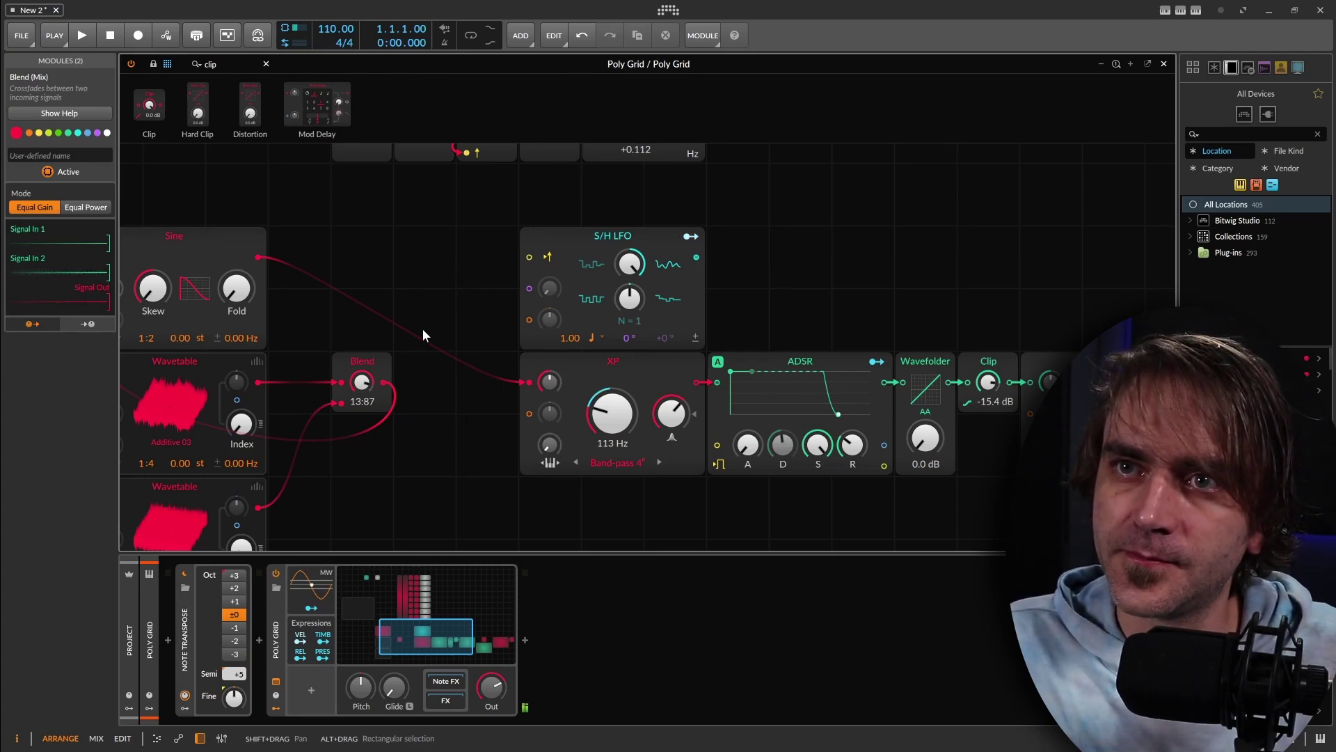
{"action": "scroll", "coordinate": [421, 328], "scroll_direction": "up", "scroll_amount": 4}
{"action": "scroll", "coordinate": [868, 107], "scroll_direction": "left", "scroll_amount": 4}
{"action": "scroll", "coordinate": [893, 378], "scroll_direction": "up", "scroll_amount": 3}
{"action": "scroll", "coordinate": [892, 378], "scroll_direction": "right", "scroll_amount": 2}
{"action": "scroll", "coordinate": [900, 334], "scroll_direction": "down", "scroll_amount": 3}
{"action": "scroll", "coordinate": [880, 334], "scroll_direction": "down", "scroll_amount": 1}
{"action": "scroll", "coordinate": [769, 309], "scroll_direction": "down", "scroll_amount": 1}
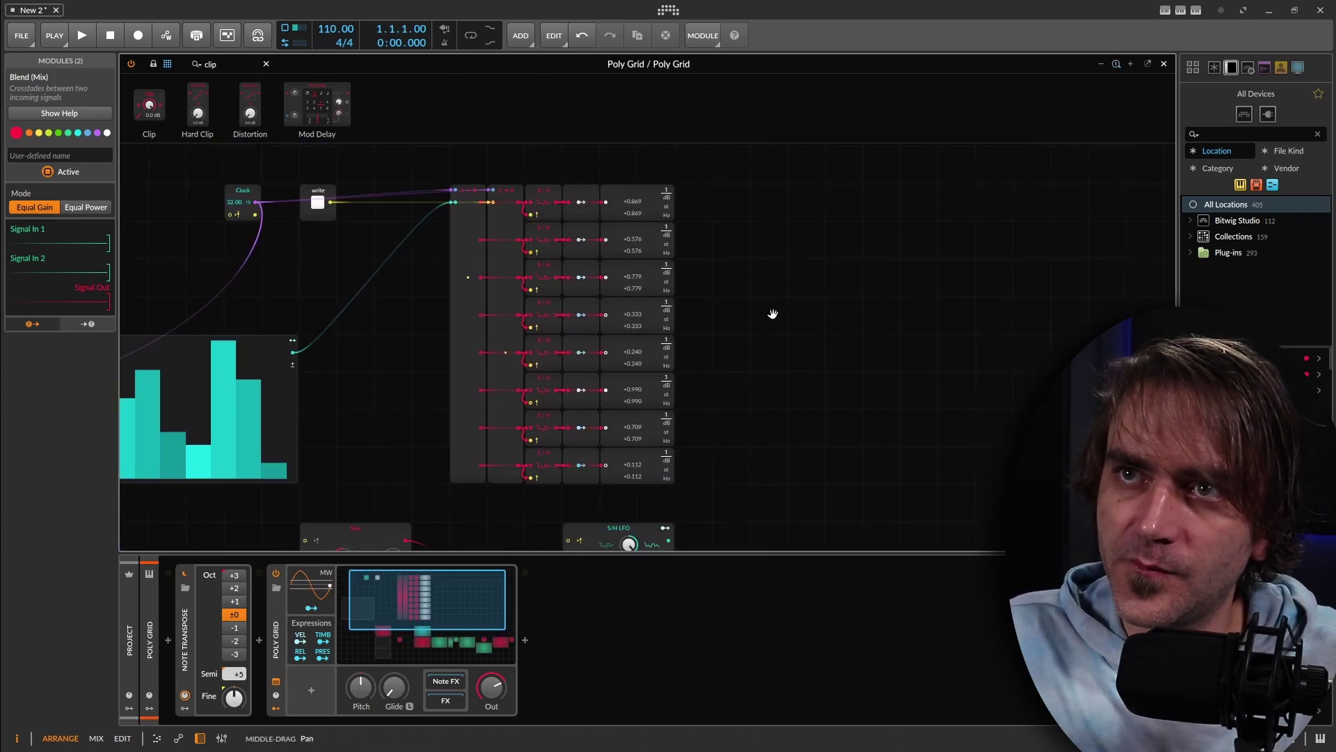
{"action": "scroll", "coordinate": [559, 168], "scroll_direction": "up", "scroll_amount": 1}
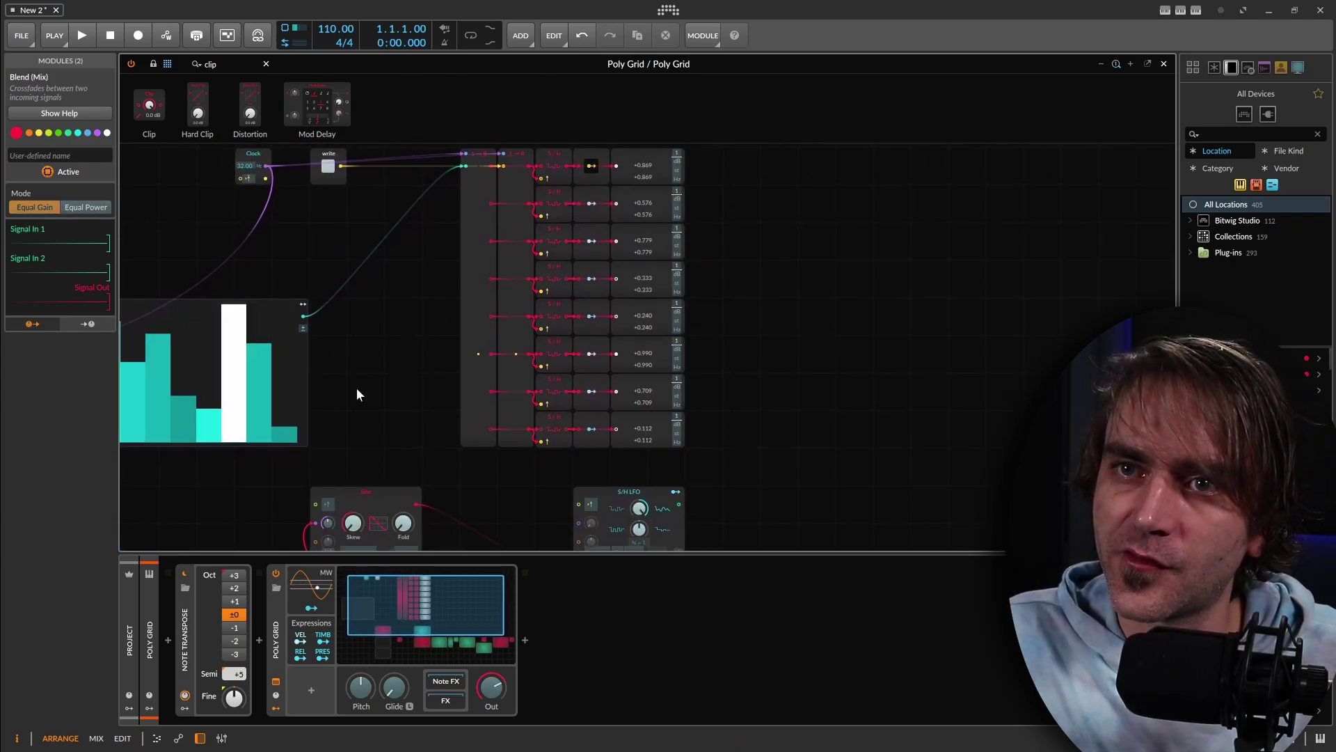
{"action": "scroll", "coordinate": [348, 397], "scroll_direction": "down", "scroll_amount": 3}
{"action": "scroll", "coordinate": [348, 396], "scroll_direction": "left", "scroll_amount": 1}
Have the Modulator Out modulate the Sine's phase-modulation amount.
{"action": "left_click_drag", "start_coordinate": [353, 444], "coordinate": [354, 436]}
{"action": "scroll", "coordinate": [769, 295], "scroll_direction": "up", "scroll_amount": 3}
{"action": "scroll", "coordinate": [278, 407], "scroll_direction": "down", "scroll_amount": 3}
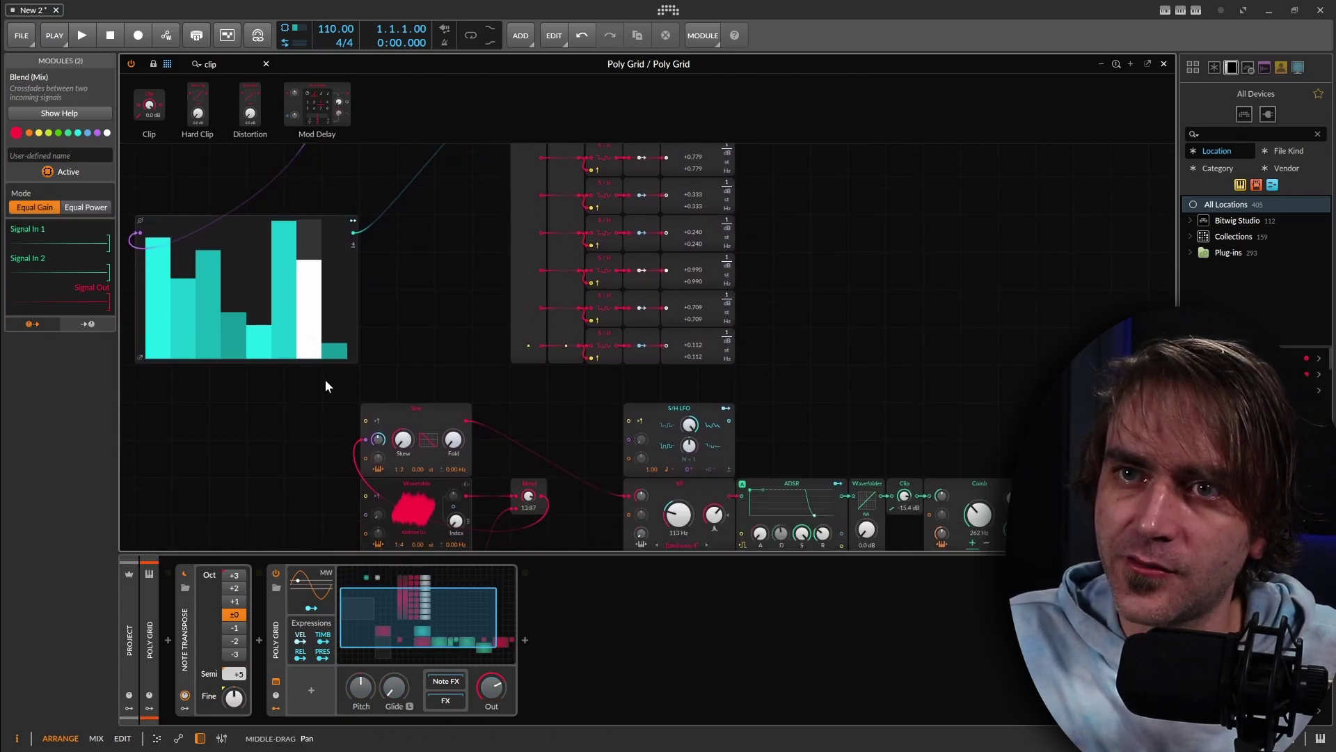
{"action": "scroll", "coordinate": [741, 285], "scroll_direction": "up", "scroll_amount": 3}
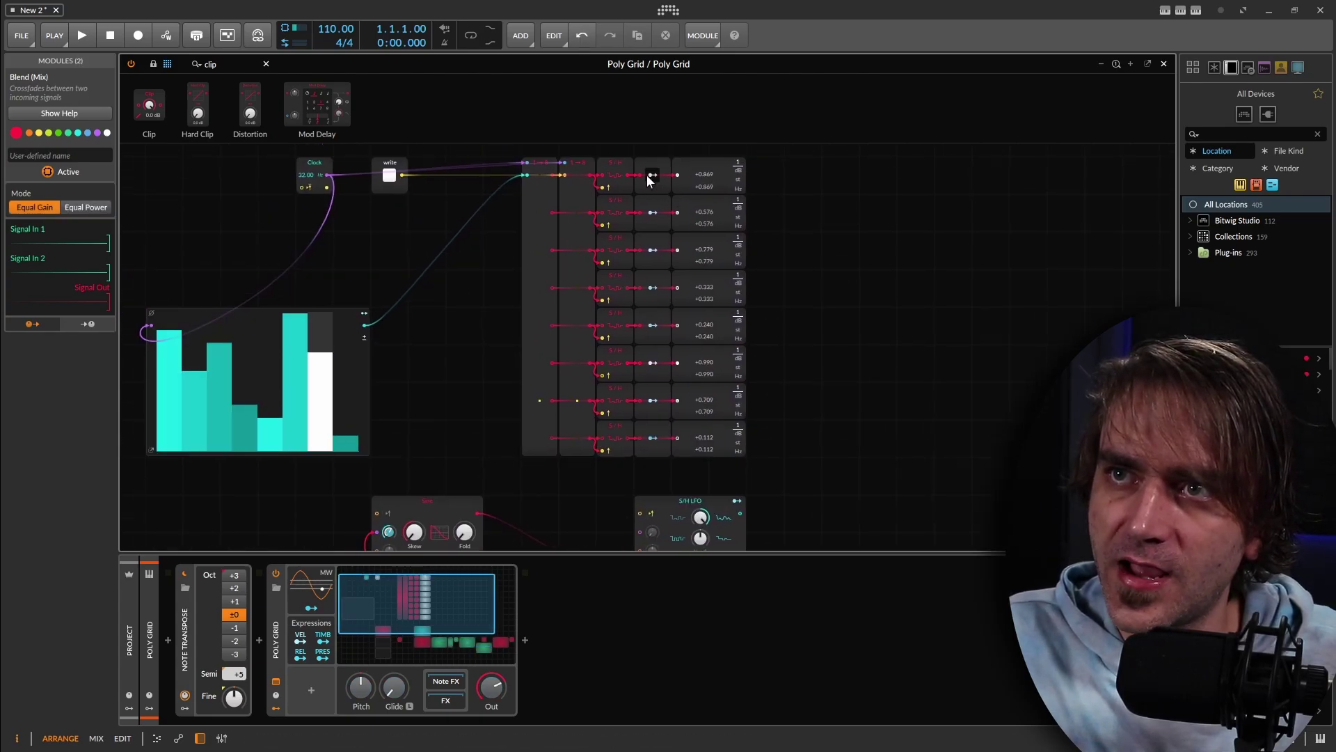
{"action": "scroll", "coordinate": [404, 466], "scroll_direction": "down", "scroll_amount": 3}
On the Sine oscillator, set the Modulator Out's Fold modulation depth to 48.00.
{"action": "left_click", "coordinate": [394, 427]}
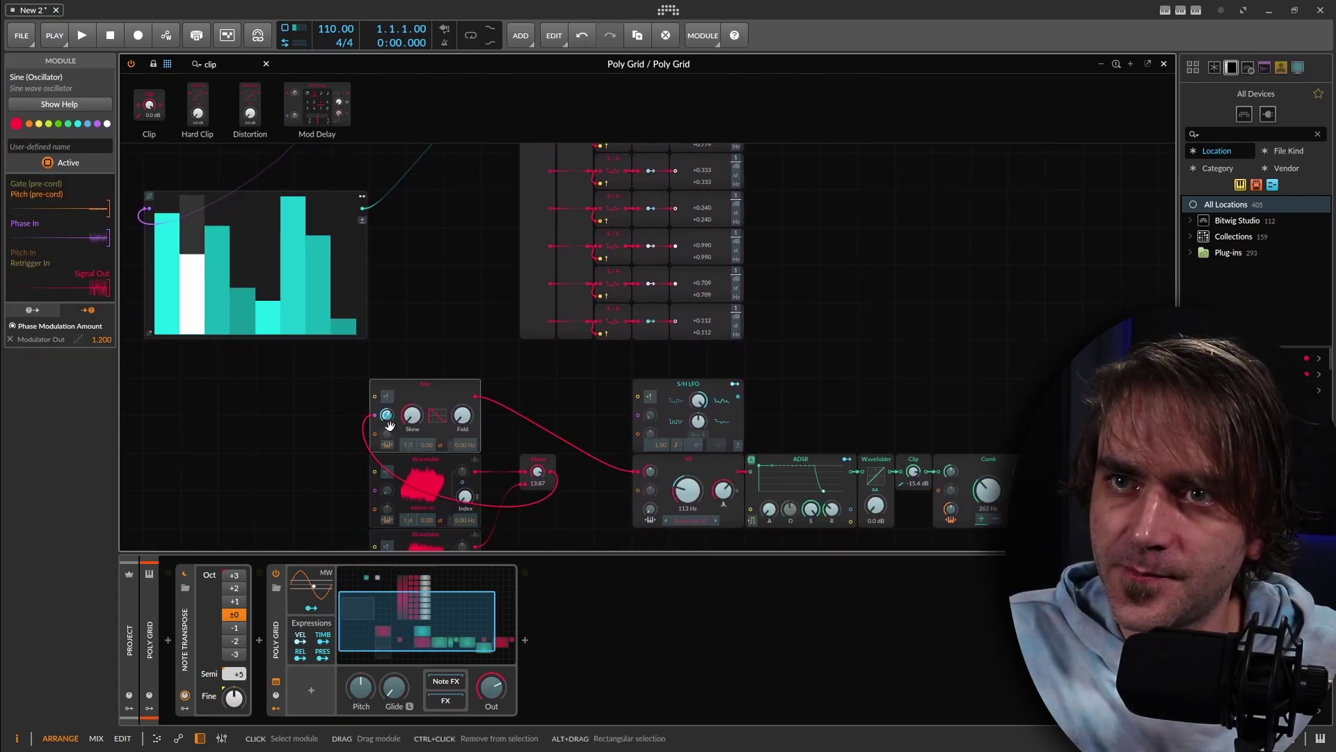
{"action": "scroll", "coordinate": [637, 211], "scroll_direction": "up", "scroll_amount": 3}
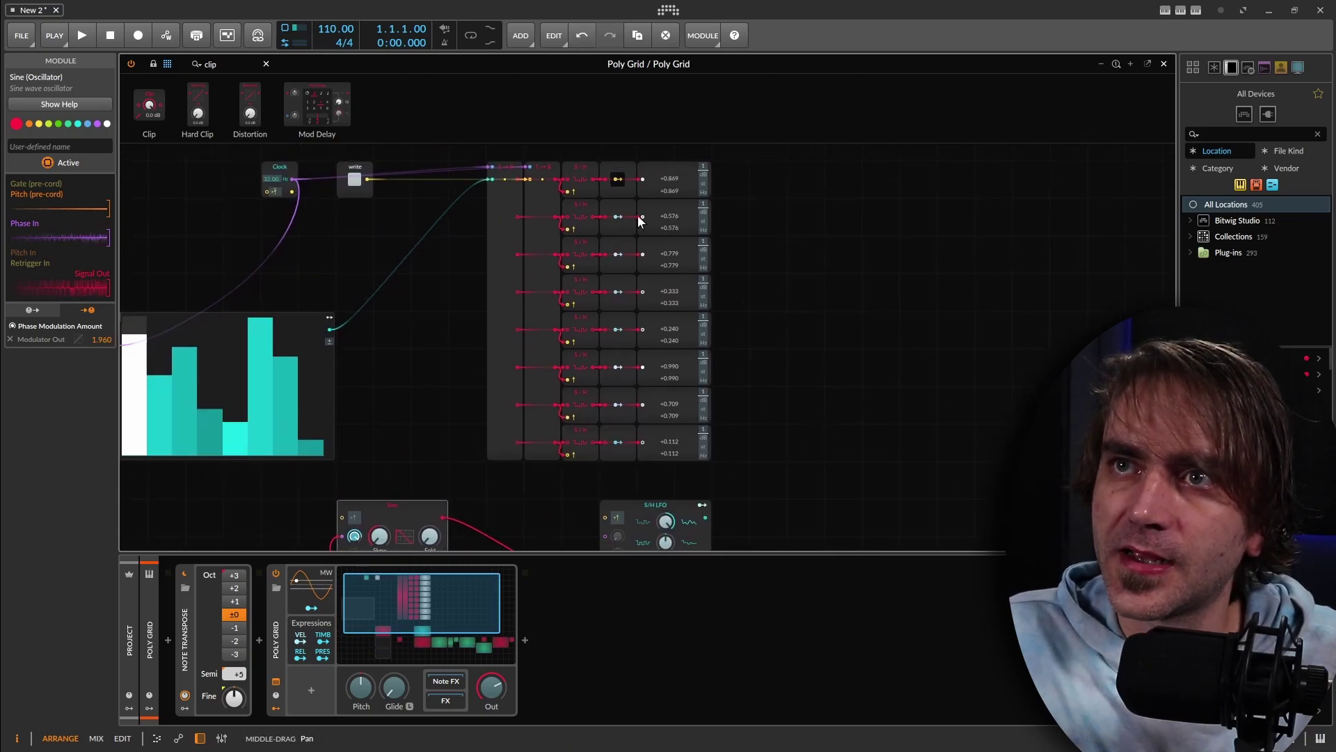
{"action": "scroll", "coordinate": [400, 309], "scroll_direction": "down", "scroll_amount": 2}
{"action": "scroll", "coordinate": [400, 309], "scroll_direction": "down", "scroll_amount": 2}
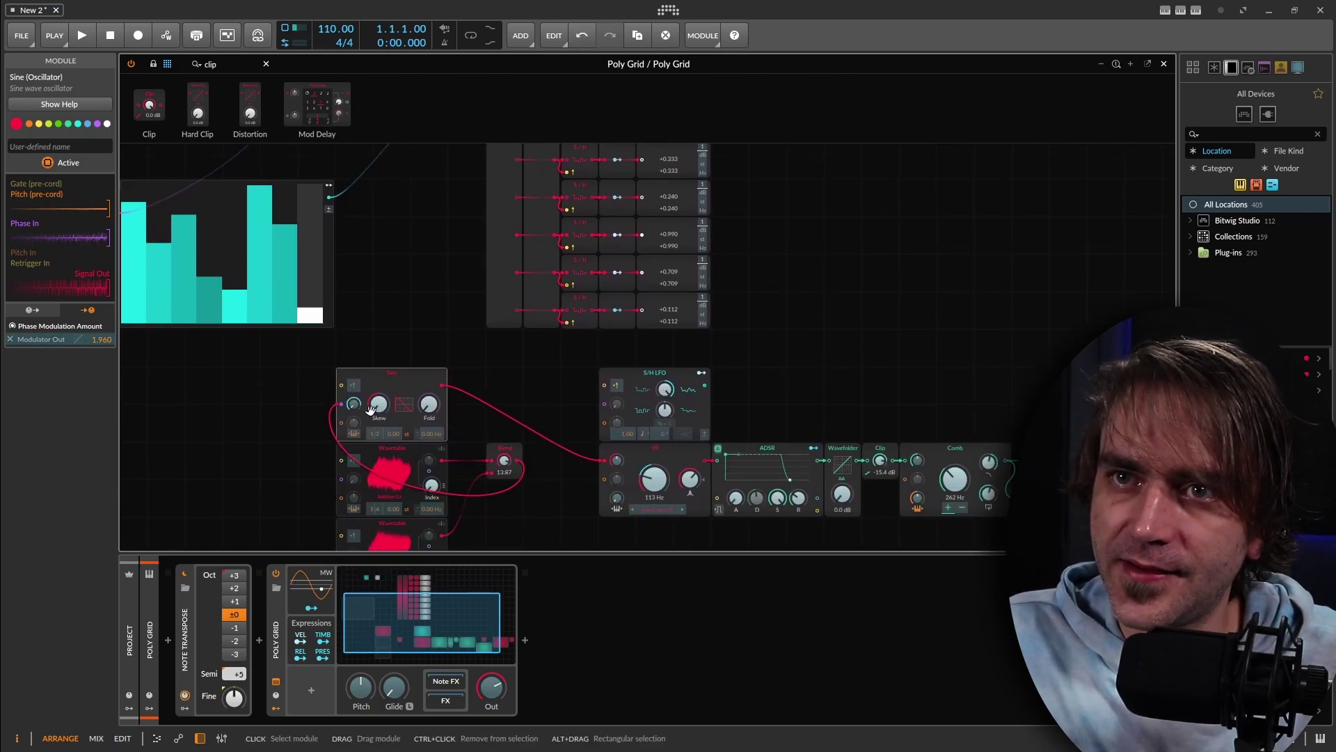
{"action": "left_click_drag", "start_coordinate": [382, 409], "coordinate": [381, 369]}
{"action": "scroll", "coordinate": [877, 437], "scroll_direction": "up", "scroll_amount": 5}
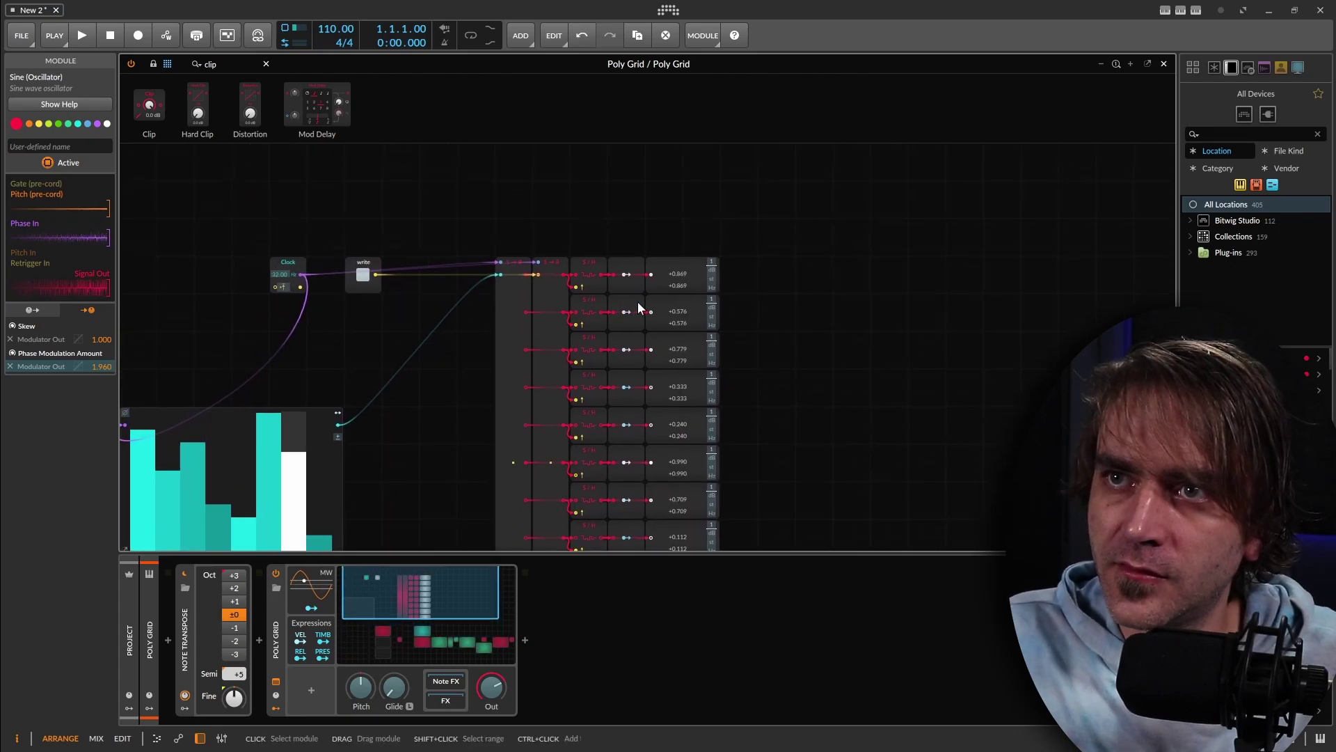
{"action": "scroll", "coordinate": [488, 432], "scroll_direction": "down", "scroll_amount": 8}
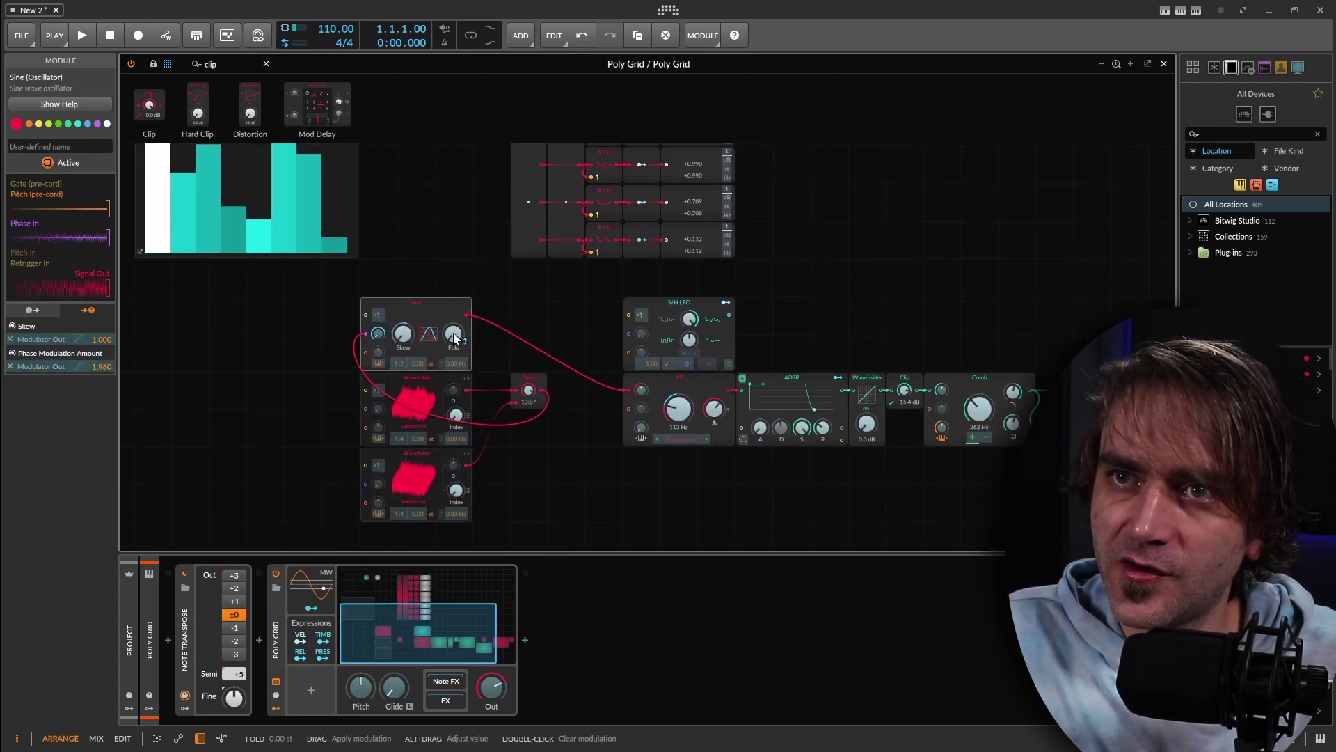
{"action": "left_click_drag", "start_coordinate": [453, 333], "coordinate": [466, 326]}
{"action": "scroll", "coordinate": [681, 324], "scroll_direction": "up", "scroll_amount": 8}
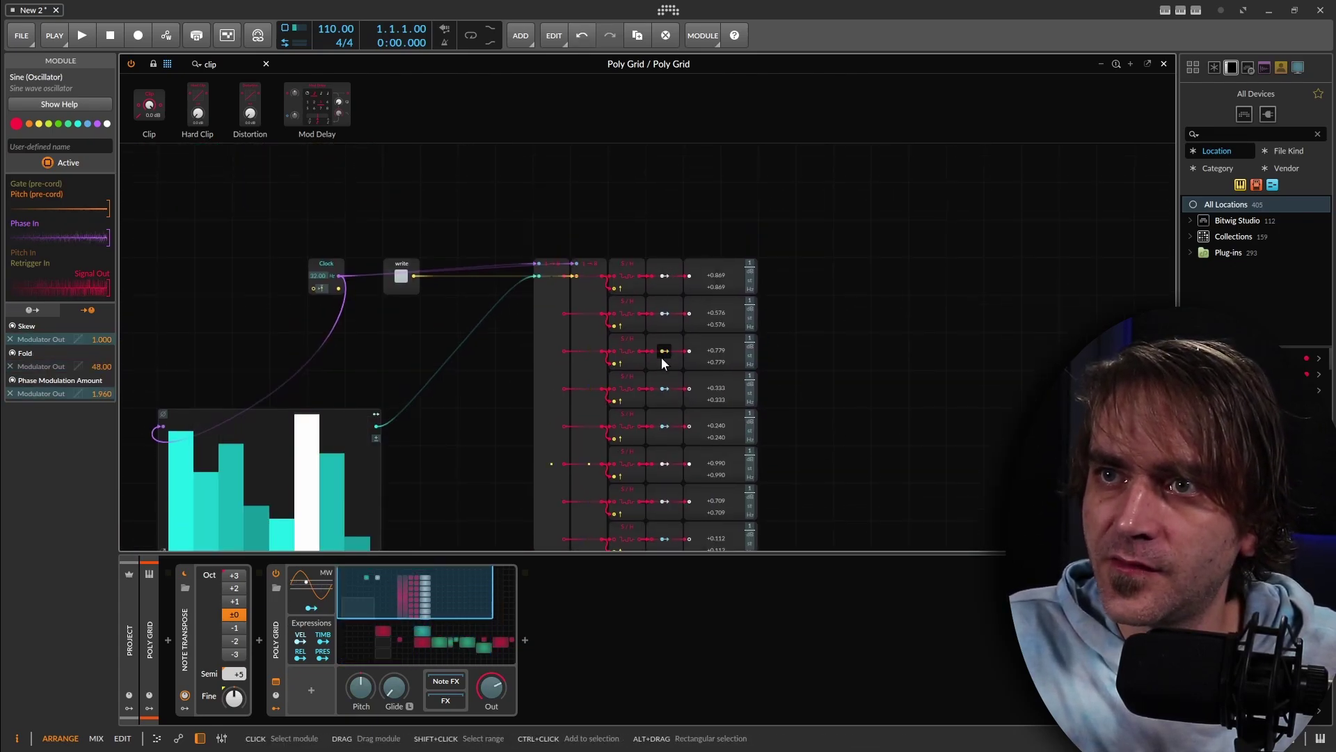
{"action": "scroll", "coordinate": [850, 258], "scroll_direction": "down", "scroll_amount": 6}
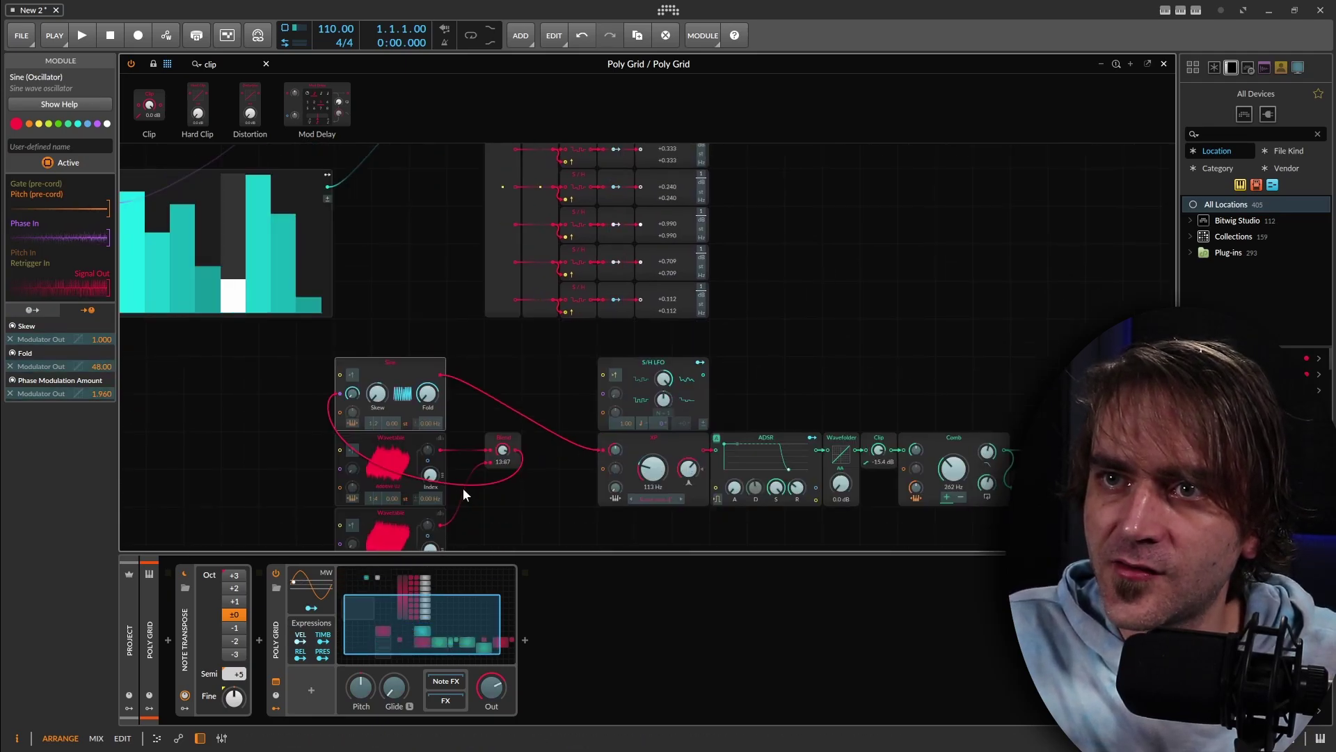
{"action": "scroll", "coordinate": [726, 281], "scroll_direction": "up", "scroll_amount": 3}
{"action": "scroll", "coordinate": [603, 528], "scroll_direction": "down", "scroll_amount": 4}
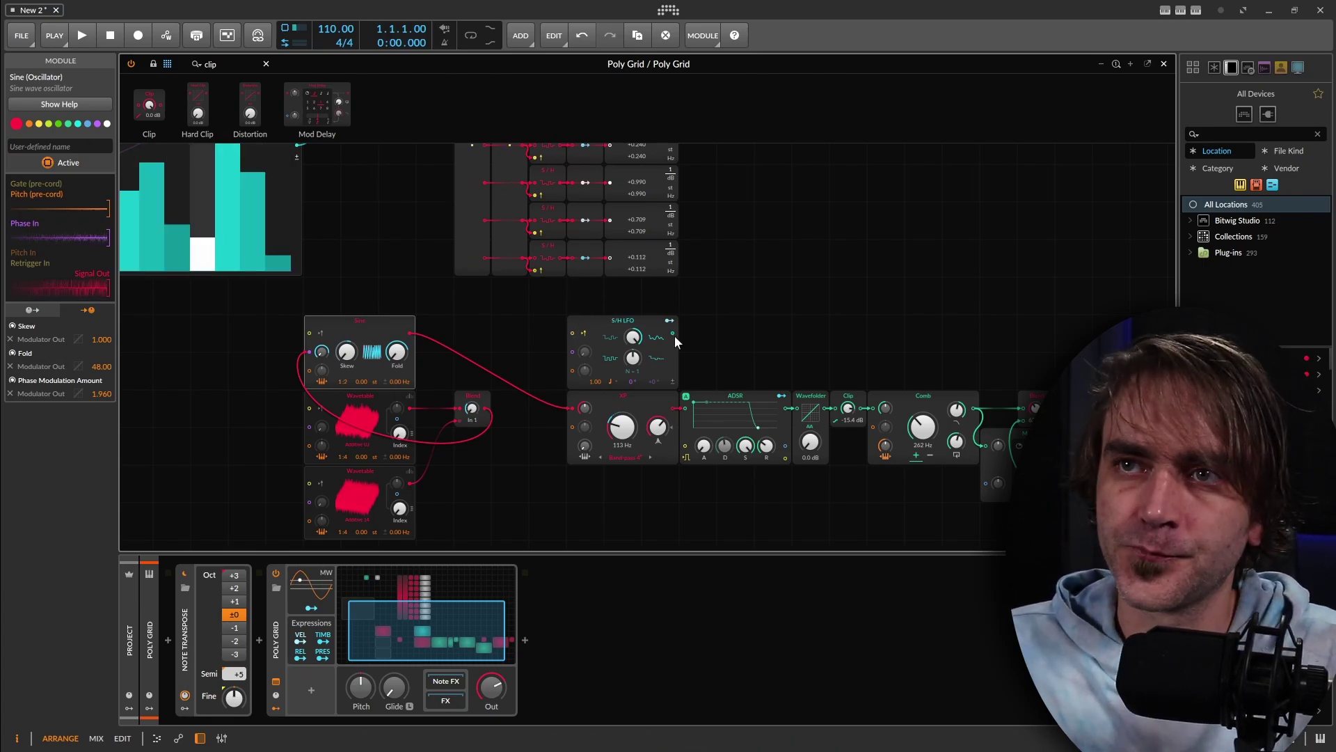
{"action": "scroll", "coordinate": [521, 433], "scroll_direction": "up", "scroll_amount": 3}
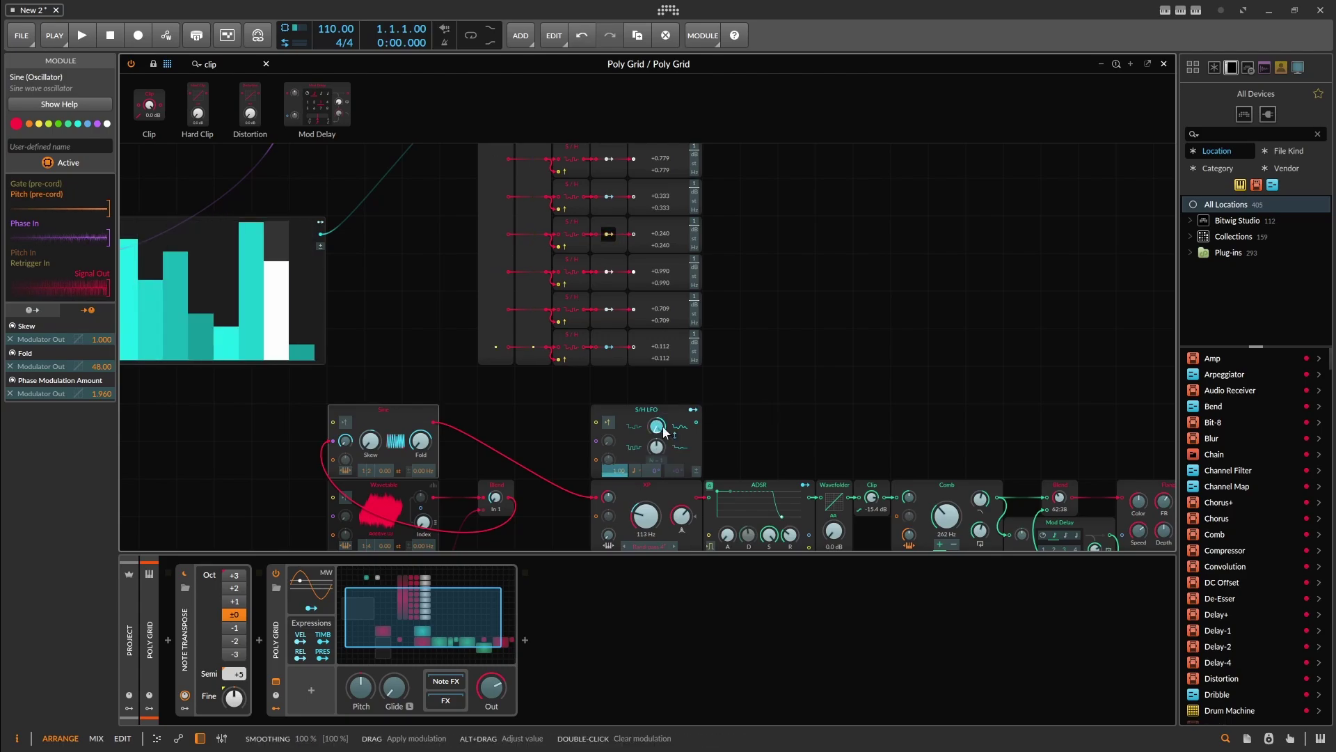
{"action": "scroll", "coordinate": [693, 440], "scroll_direction": "down", "scroll_amount": 3}
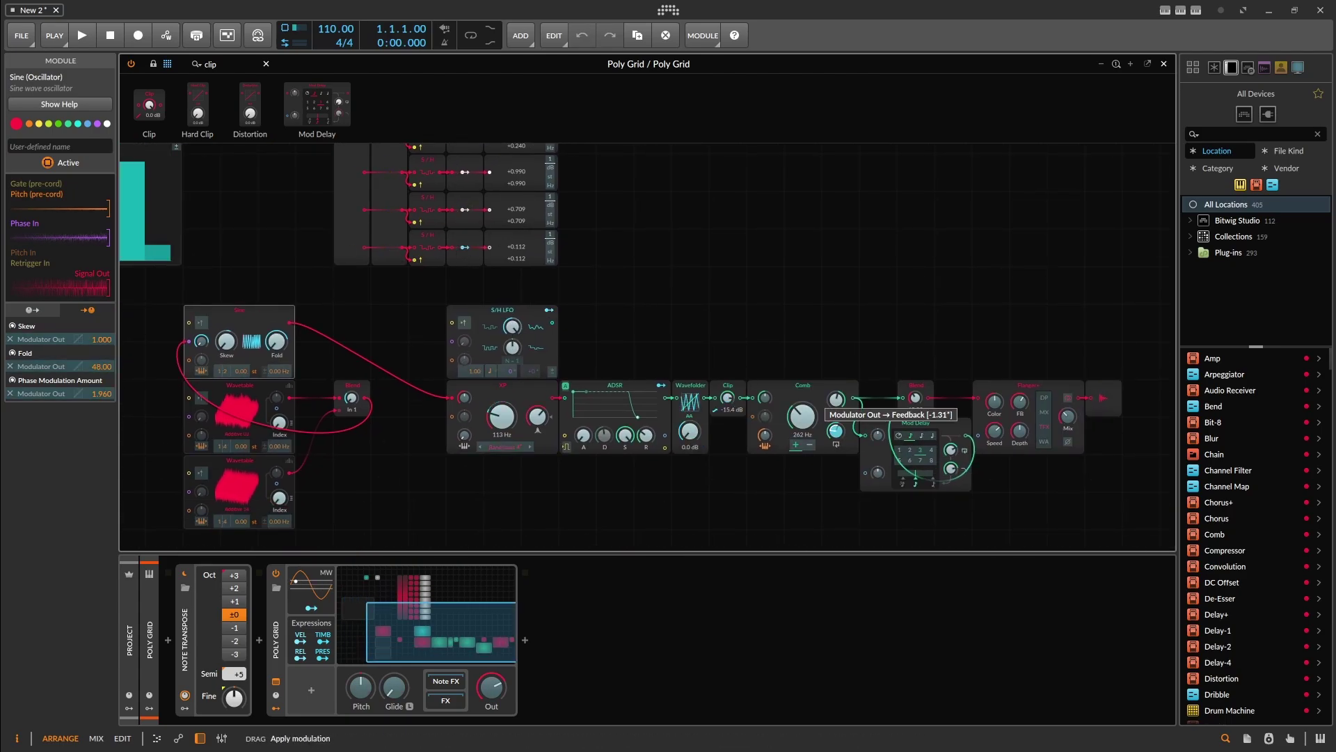
{"action": "scroll", "coordinate": [888, 337], "scroll_direction": "up", "scroll_amount": 3}
{"action": "scroll", "coordinate": [862, 278], "scroll_direction": "down", "scroll_amount": 2}
{"action": "scroll", "coordinate": [1087, 454], "scroll_direction": "left", "scroll_amount": 5}
{"action": "scroll", "coordinate": [1086, 453], "scroll_direction": "up", "scroll_amount": 3}
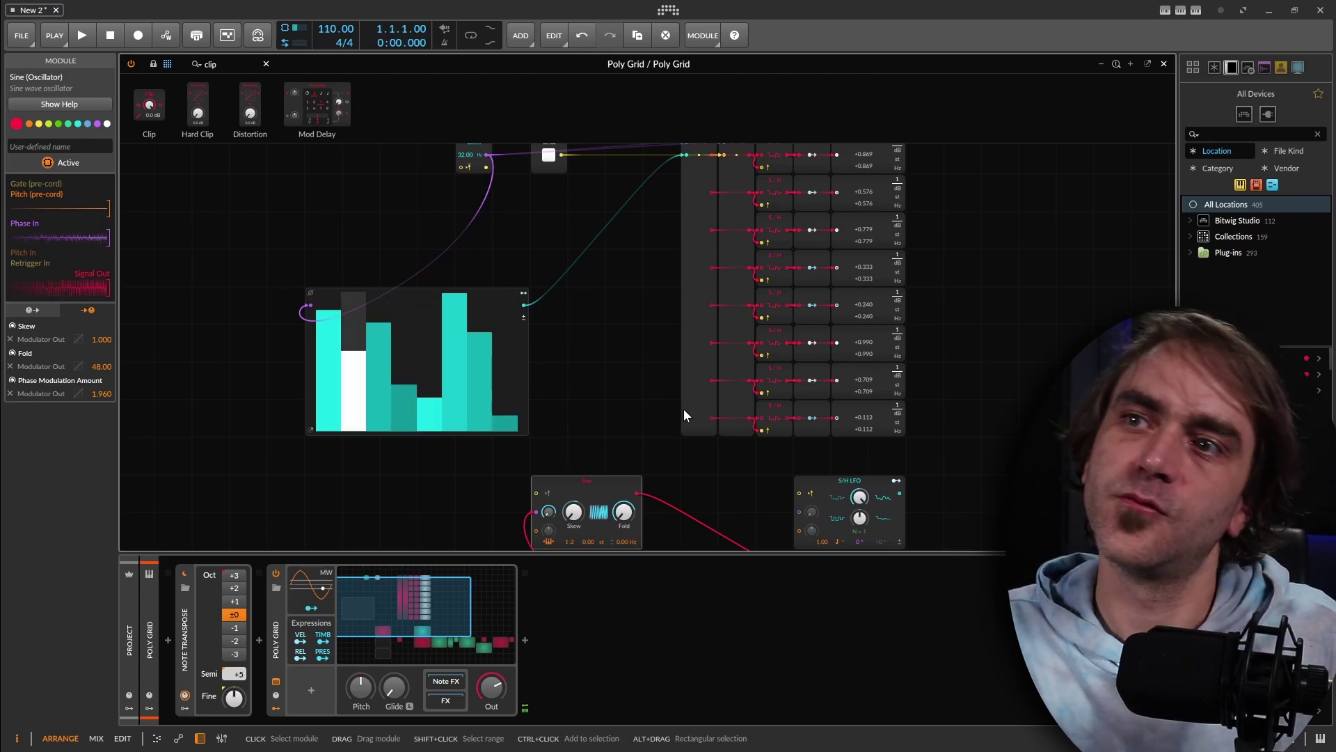
Move the Steps module up-left and open its enlarged step editor.
{"action": "left_click_drag", "start_coordinate": [527, 373], "coordinate": [414, 334]}
{"action": "scroll", "coordinate": [587, 453], "scroll_direction": "up", "scroll_amount": 3}
{"action": "scroll", "coordinate": [668, 357], "scroll_direction": "left", "scroll_amount": 3}
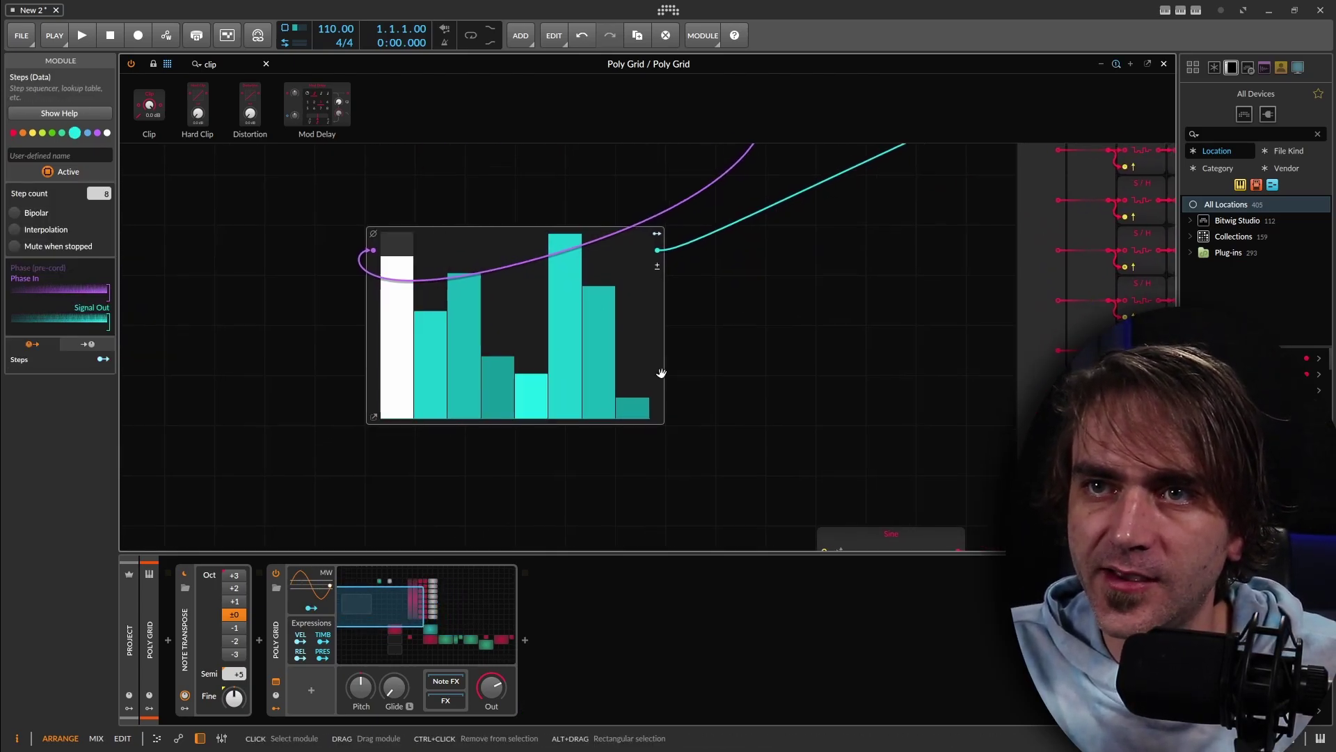
{"action": "left_click", "coordinate": [372, 416]}
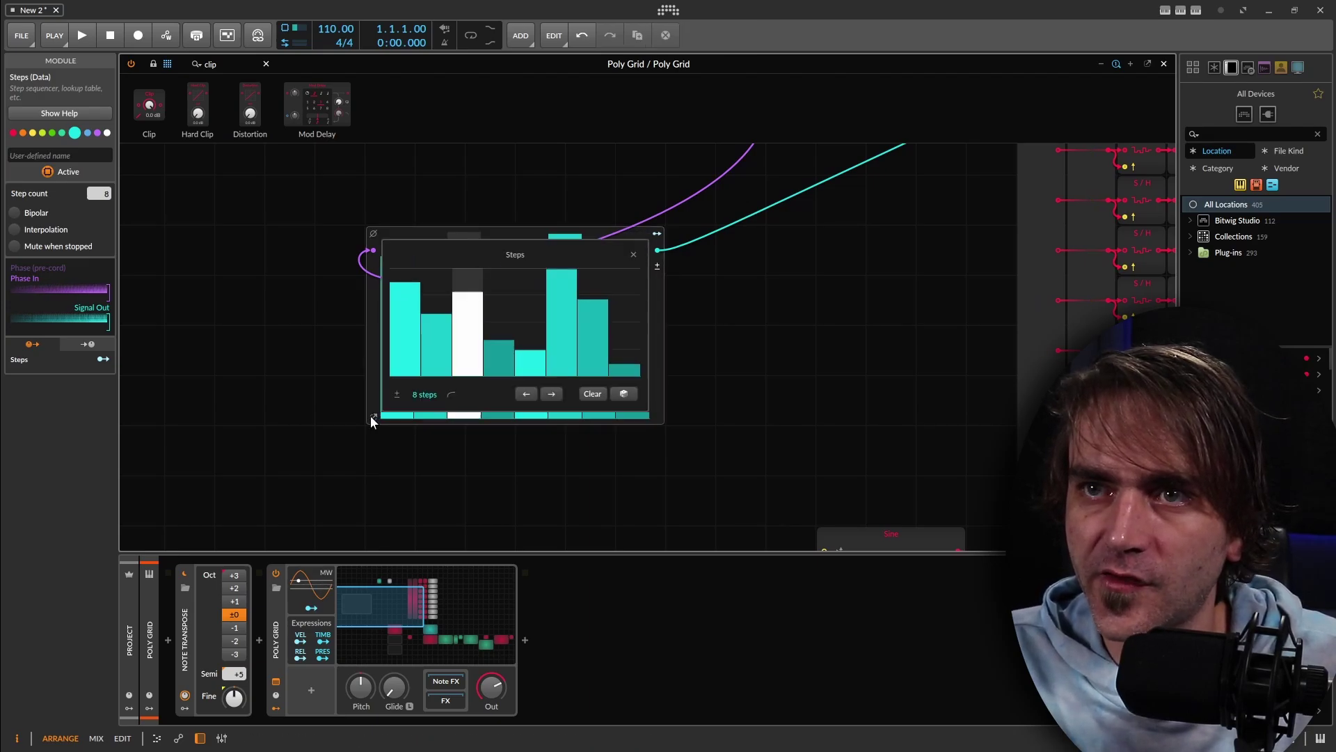
Roll the dice eleven times to re-randomize all eight step values.
{"action": "left_click", "coordinate": [623, 394]}
{"action": "left_click", "coordinate": [623, 394]}
{"action": "left_click", "coordinate": [624, 394]}
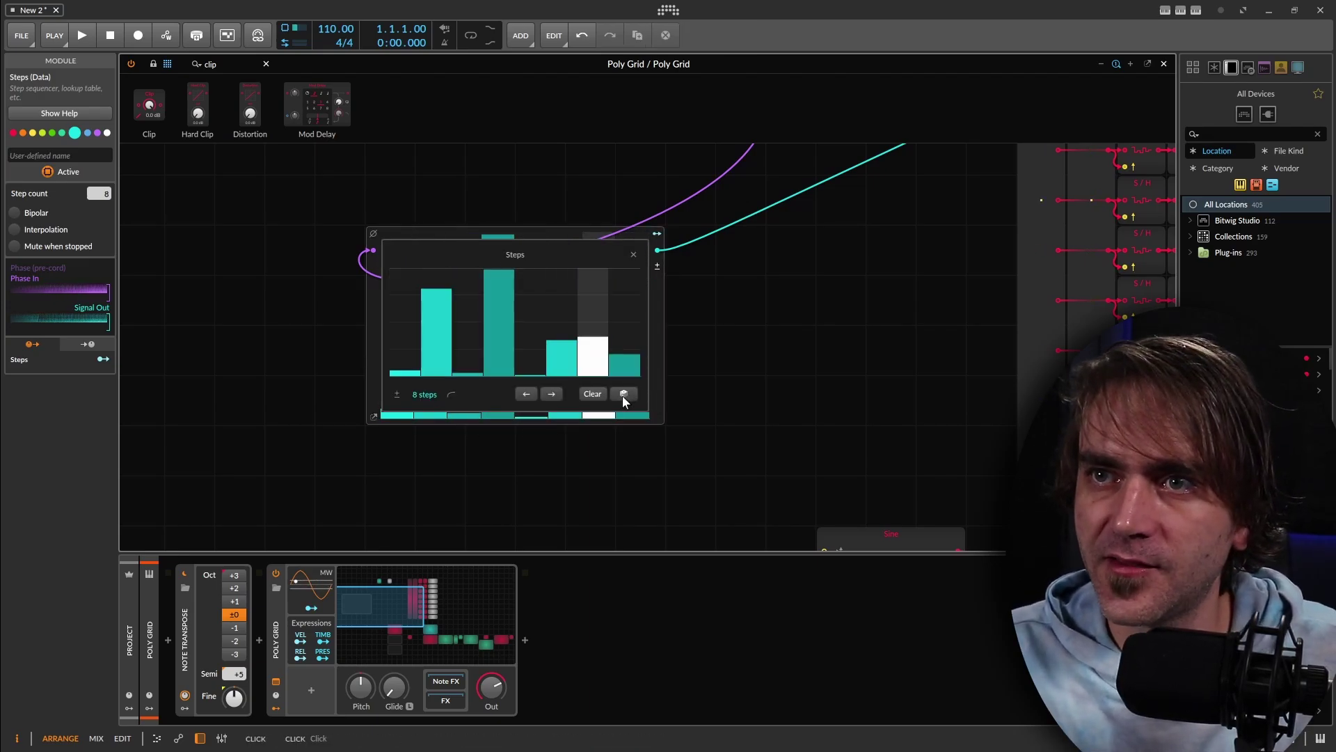
{"action": "left_click", "coordinate": [624, 394]}
{"action": "scroll", "coordinate": [740, 492], "scroll_direction": "up", "scroll_amount": 3}
{"action": "scroll", "coordinate": [740, 492], "scroll_direction": "right", "scroll_amount": 2}
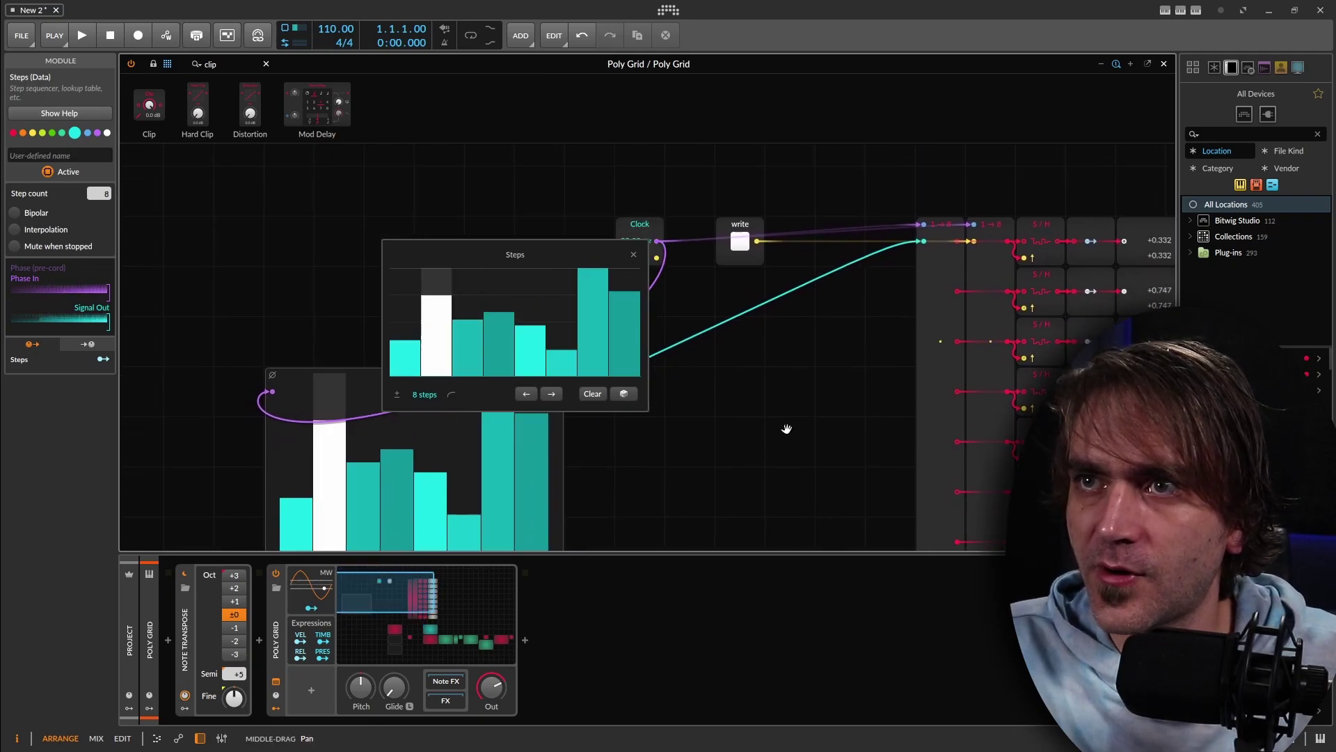
{"action": "scroll", "coordinate": [796, 415], "scroll_direction": "down", "scroll_amount": 2}
{"action": "scroll", "coordinate": [797, 415], "scroll_direction": "left", "scroll_amount": 2}
{"action": "left_click", "coordinate": [624, 394]}
{"action": "left_click", "coordinate": [624, 394]}
{"action": "left_click", "coordinate": [623, 394]}
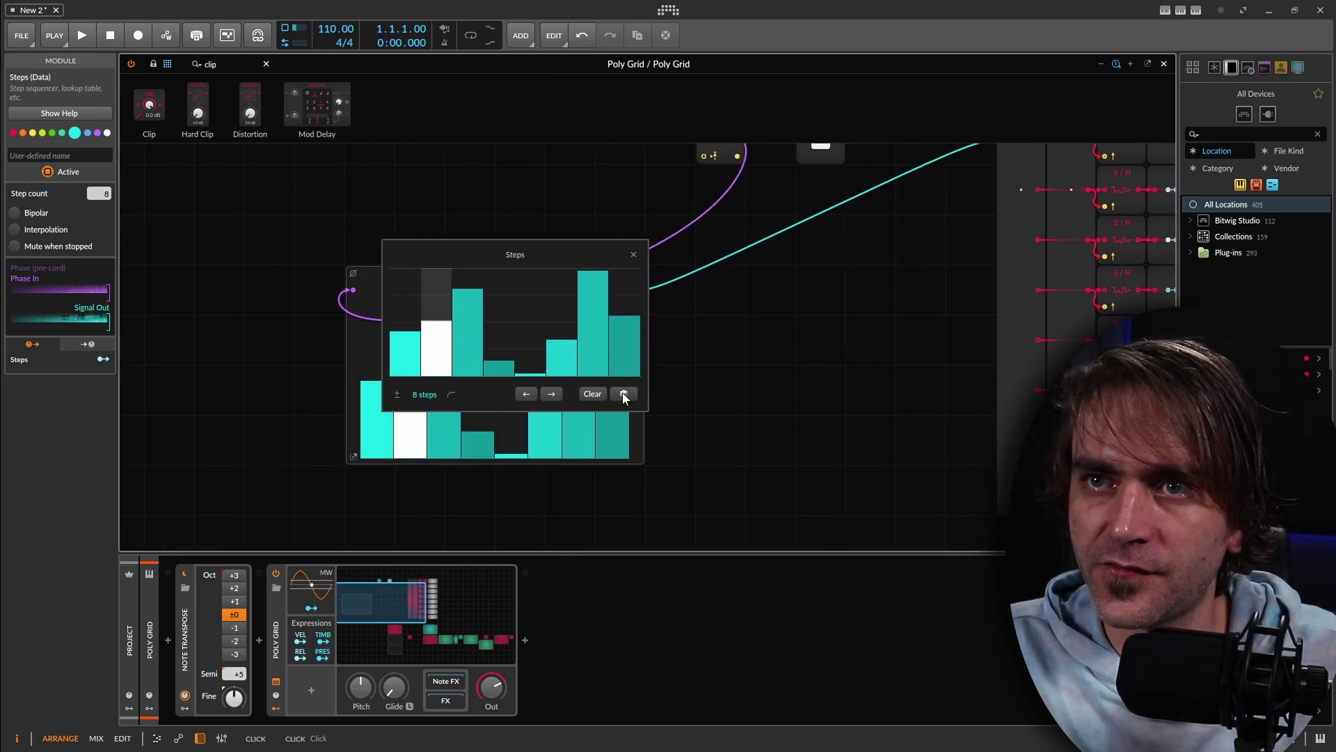
{"action": "left_click", "coordinate": [624, 394]}
{"action": "left_click", "coordinate": [624, 394]}
{"action": "left_click", "coordinate": [624, 394]}
{"action": "left_click", "coordinate": [624, 394]}
{"action": "left_click", "coordinate": [649, 344]}
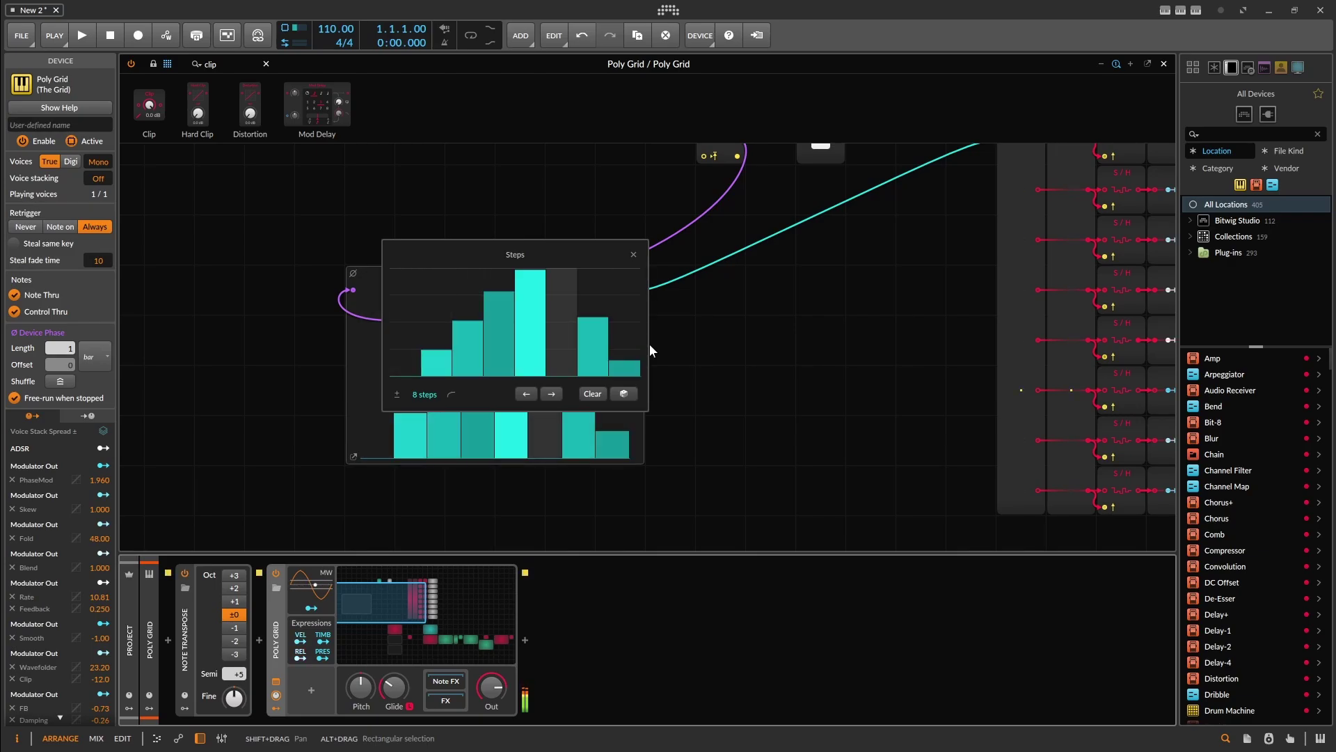
Draw a descending then ascending ramp, then lower steps 4 and 5.
{"action": "mouse_move", "coordinate": [649, 344]}
{"action": "left_mouse_down"}
{"action": "mouse_move", "coordinate": [403, 292]}
{"action": "mouse_move", "coordinate": [487, 320]}
{"action": "mouse_move", "coordinate": [775, 363]}
{"action": "left_mouse_up"}
{"action": "mouse_move", "coordinate": [412, 365]}
{"action": "left_mouse_down"}
{"action": "mouse_move", "coordinate": [602, 284]}
{"action": "mouse_move", "coordinate": [643, 243]}
{"action": "mouse_move", "coordinate": [602, 302]}
{"action": "mouse_move", "coordinate": [602, 340]}
{"action": "left_mouse_up"}
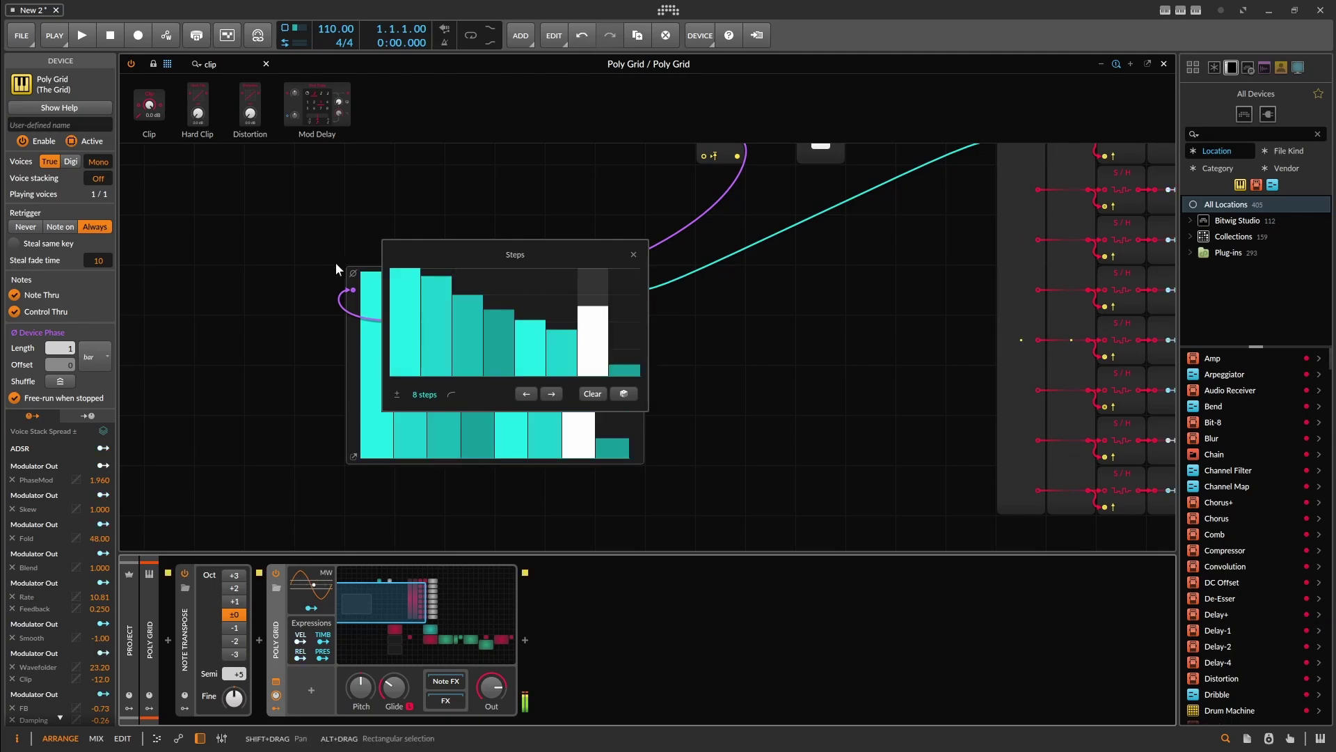
{"action": "mouse_move", "coordinate": [500, 319]}
{"action": "left_mouse_down"}
{"action": "mouse_move", "coordinate": [539, 350]}
{"action": "mouse_move", "coordinate": [624, 286]}
{"action": "mouse_move", "coordinate": [405, 319]}
{"action": "left_mouse_up"}
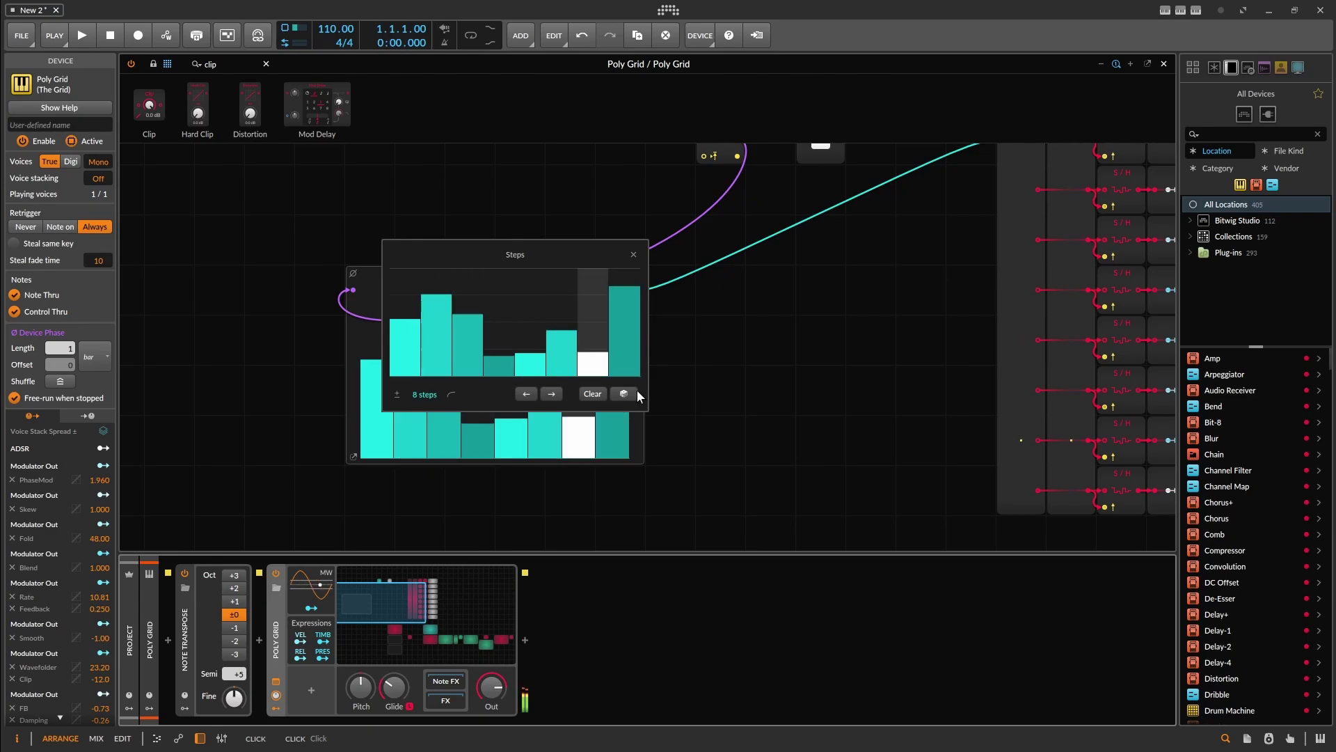
Randomize the steps, match step 8 to step 7, raise step 2, shorten step 1.
{"action": "left_click", "coordinate": [623, 393]}
{"action": "left_click", "coordinate": [625, 341]}
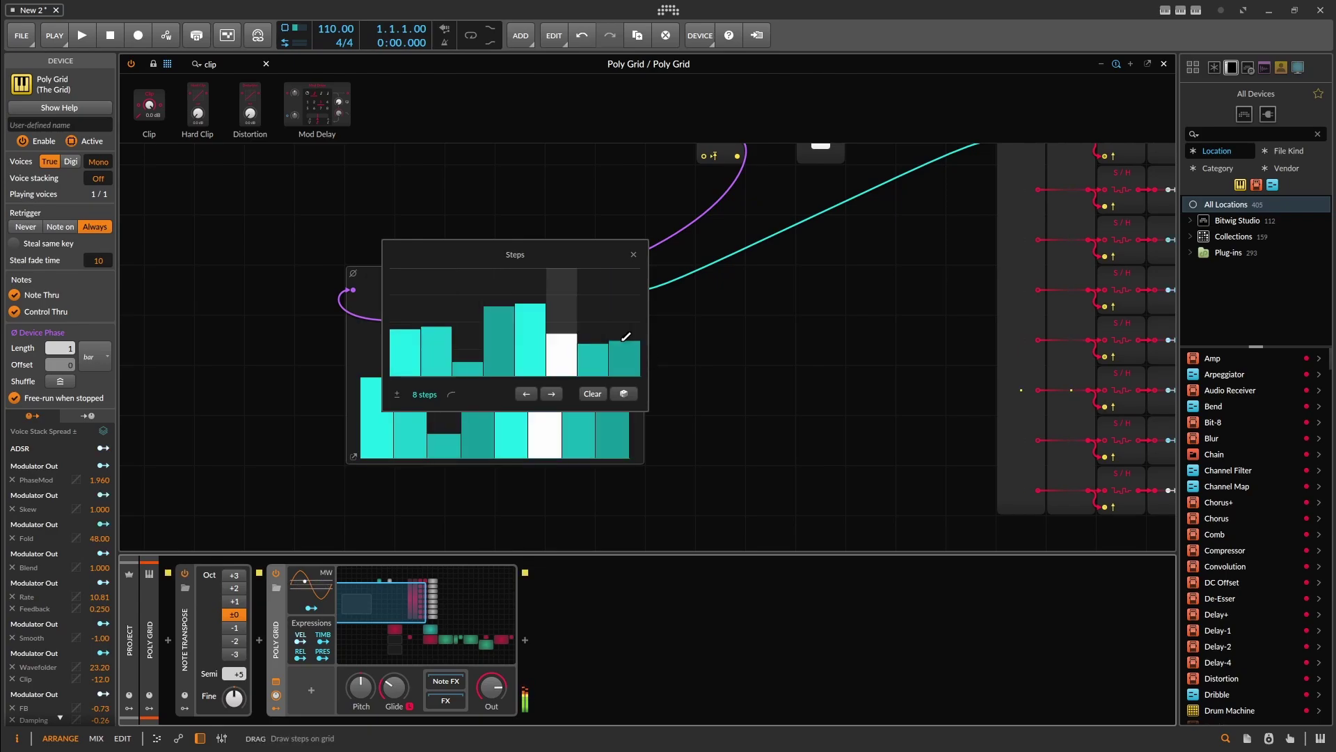
{"action": "left_click_drag", "start_coordinate": [624, 339], "coordinate": [625, 343]}
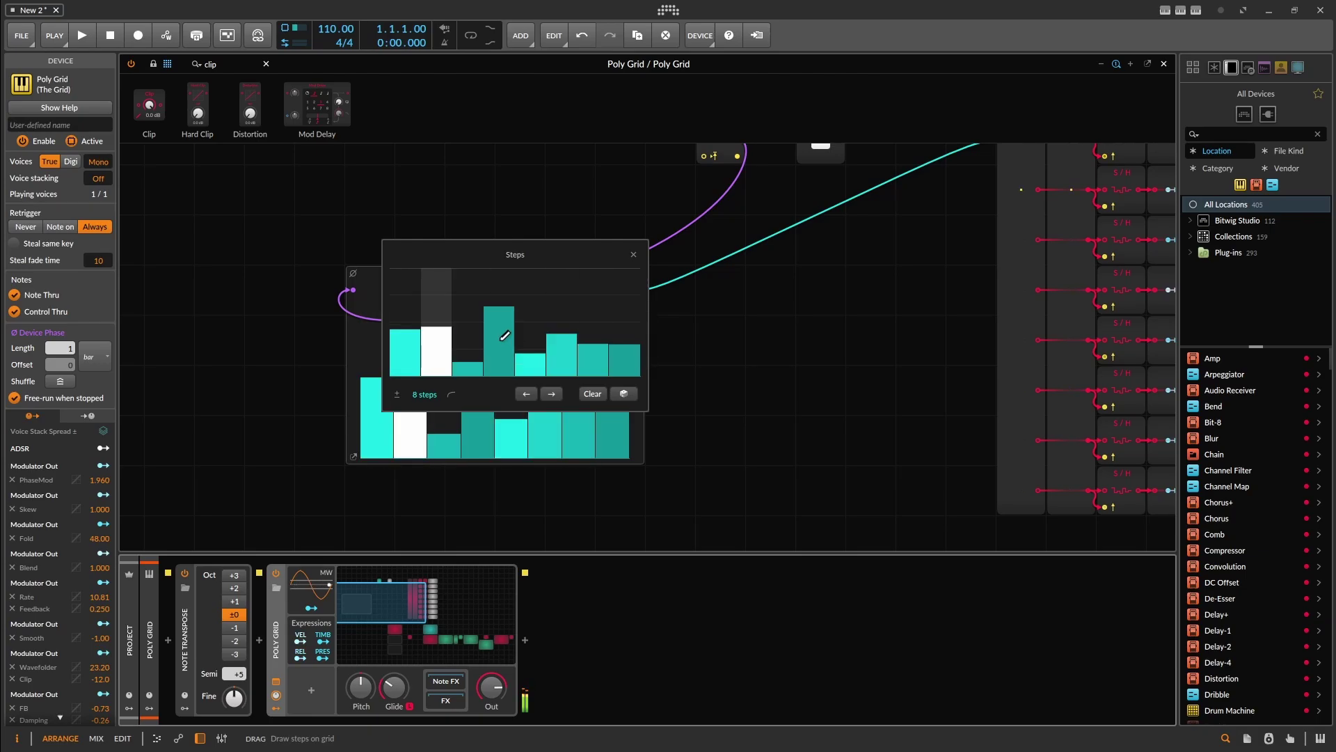
{"action": "left_click", "coordinate": [408, 297]}
{"action": "left_click_drag", "start_coordinate": [409, 290], "coordinate": [437, 274]}
{"action": "left_click", "coordinate": [405, 356]}
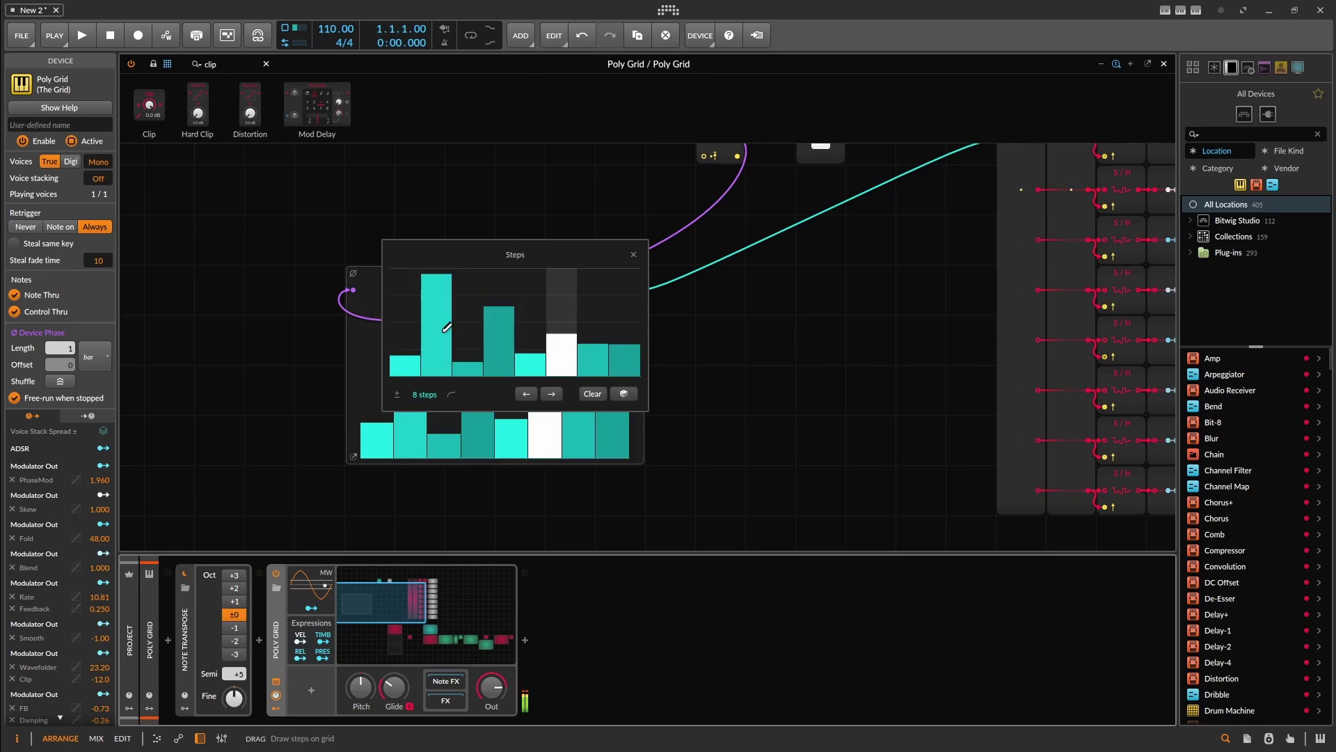
Randomize the eight step heights four more times into a new pattern.
{"action": "left_click", "coordinate": [623, 394]}
{"action": "left_click", "coordinate": [624, 394]}
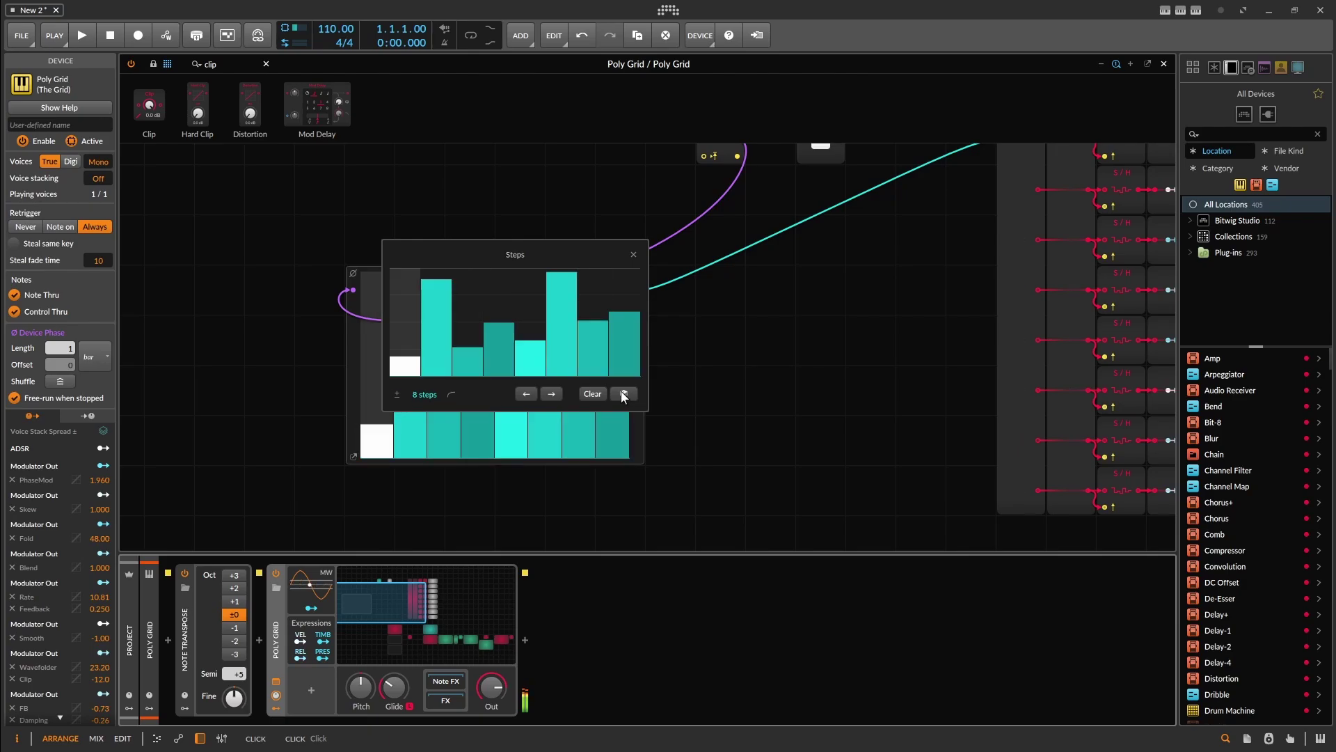
{"action": "left_click", "coordinate": [624, 394]}
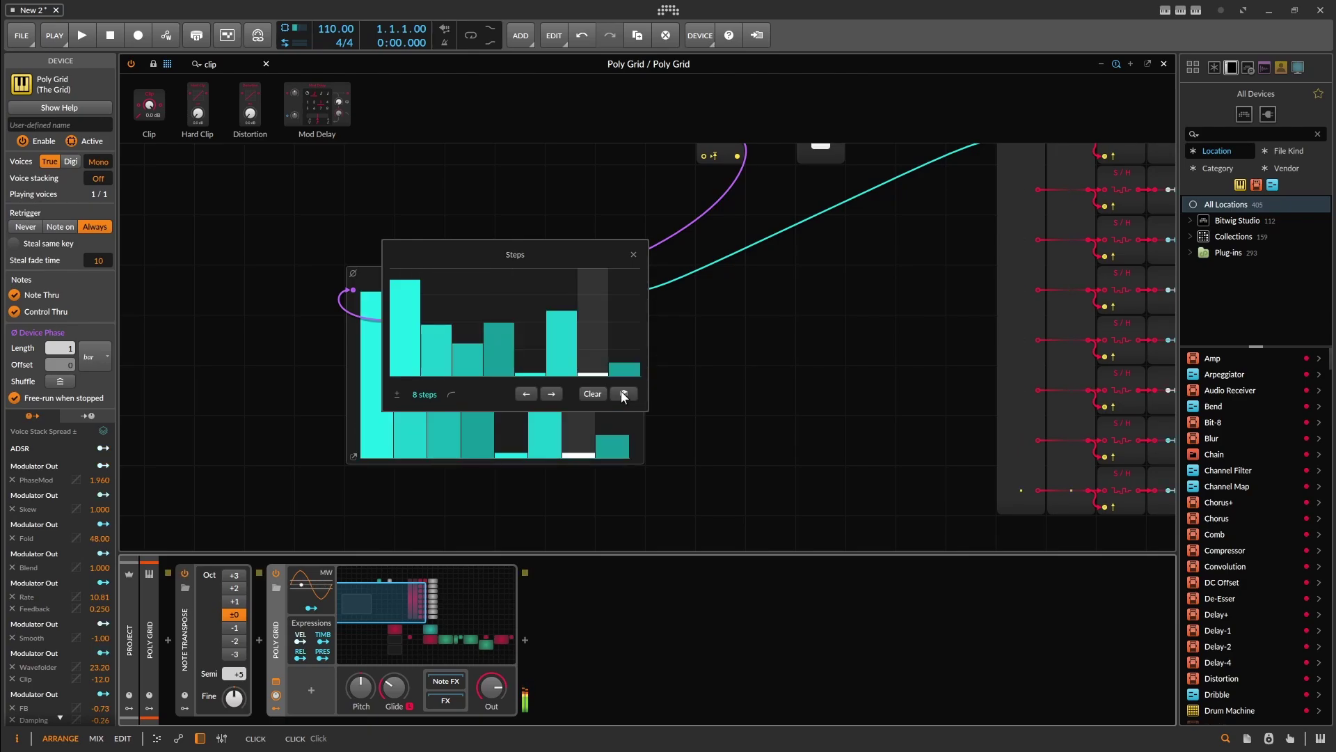
{"action": "left_click", "coordinate": [623, 394]}
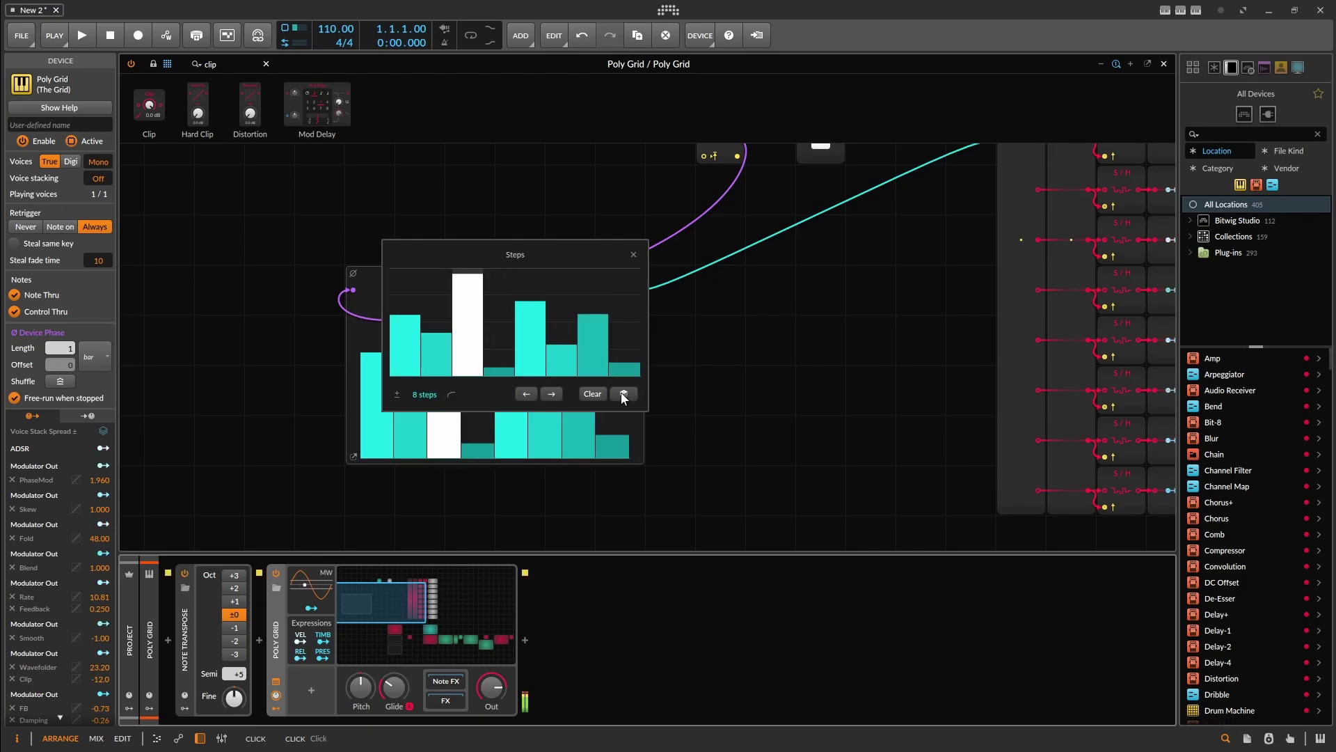
Close the Steps pop-up, view the Sine and Wavetable modules, then pan back.
{"action": "scroll", "coordinate": [722, 426], "scroll_direction": "down", "scroll_amount": 4}
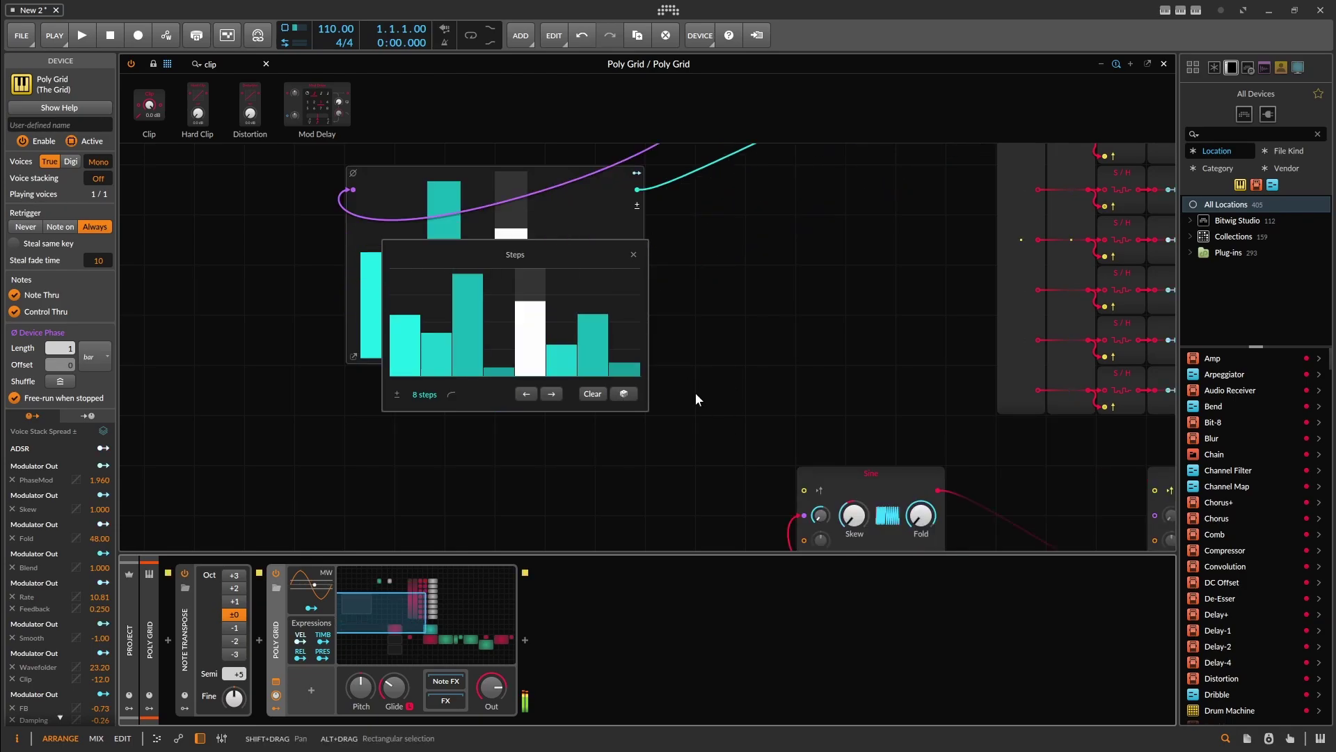
{"action": "left_click", "coordinate": [633, 255]}
{"action": "scroll", "coordinate": [754, 345], "scroll_direction": "down", "scroll_amount": 8}
{"action": "scroll", "coordinate": [453, 462], "scroll_direction": "right", "scroll_amount": 4}
{"action": "scroll", "coordinate": [600, 314], "scroll_direction": "up", "scroll_amount": 3}
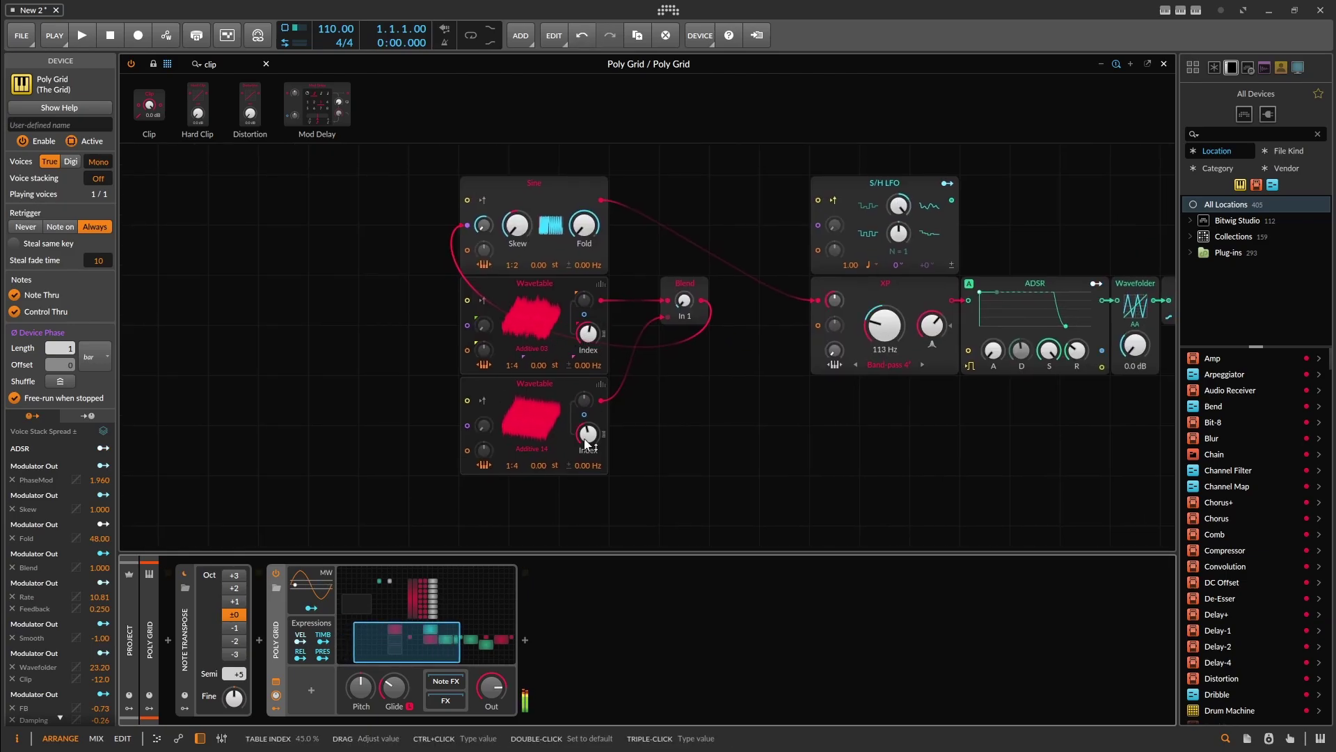
{"action": "scroll", "coordinate": [734, 356], "scroll_direction": "up", "scroll_amount": 5}
{"action": "scroll", "coordinate": [770, 500], "scroll_direction": "left", "scroll_amount": 6}
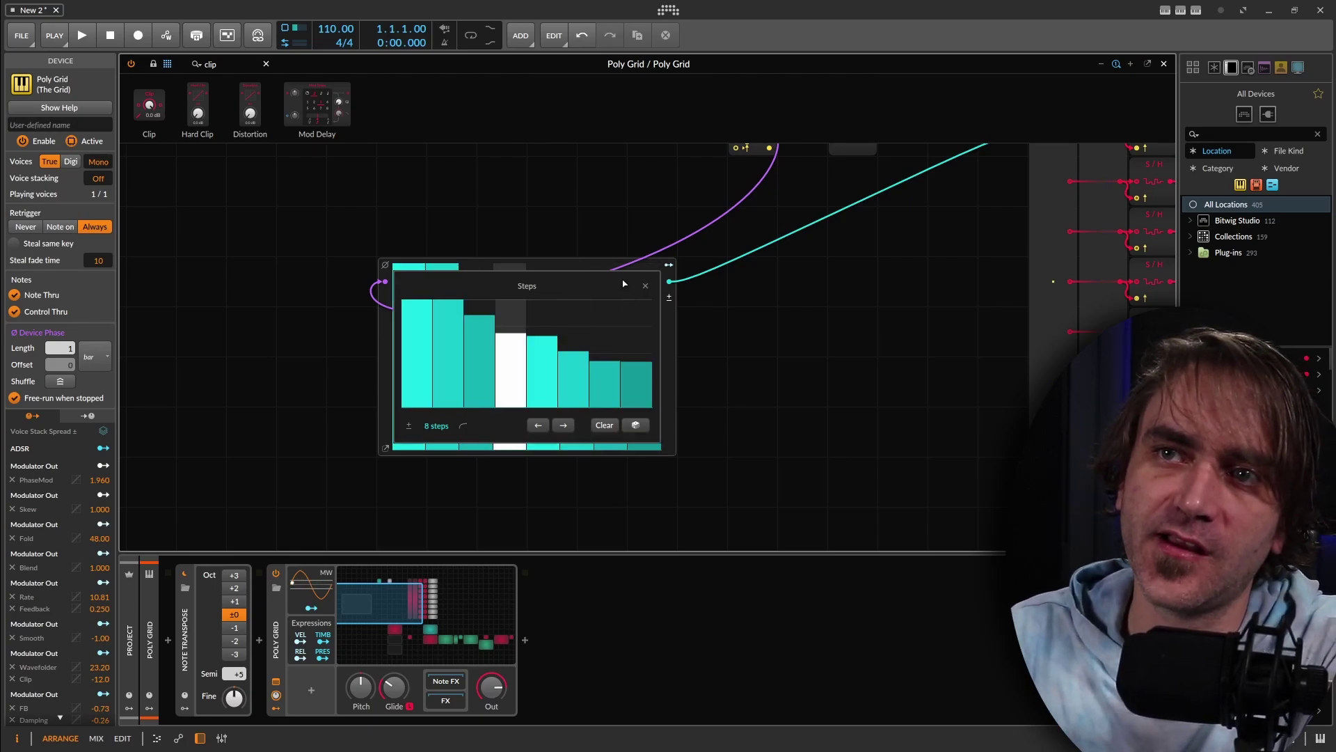
Redraw the first steps, sweep new values across, then randomize twice.
{"action": "mouse_move", "coordinate": [414, 337]}
{"action": "left_mouse_down"}
{"action": "mouse_move", "coordinate": [435, 373]}
{"action": "mouse_move", "coordinate": [518, 411]}
{"action": "mouse_move", "coordinate": [558, 381]}
{"action": "mouse_move", "coordinate": [471, 354]}
{"action": "mouse_move", "coordinate": [404, 361]}
{"action": "mouse_move", "coordinate": [407, 398]}
{"action": "mouse_move", "coordinate": [475, 354]}
{"action": "mouse_move", "coordinate": [584, 336]}
{"action": "mouse_move", "coordinate": [641, 391]}
{"action": "mouse_move", "coordinate": [451, 345]}
{"action": "mouse_move", "coordinate": [605, 357]}
{"action": "mouse_move", "coordinate": [348, 329]}
{"action": "left_mouse_up"}
{"action": "mouse_move", "coordinate": [465, 359]}
{"action": "left_mouse_down"}
{"action": "mouse_move", "coordinate": [286, 293]}
{"action": "mouse_move", "coordinate": [637, 348]}
{"action": "mouse_move", "coordinate": [446, 390]}
{"action": "mouse_move", "coordinate": [532, 310]}
{"action": "mouse_move", "coordinate": [427, 278]}
{"action": "mouse_move", "coordinate": [372, 335]}
{"action": "mouse_move", "coordinate": [606, 340]}
{"action": "mouse_move", "coordinate": [636, 395]}
{"action": "left_mouse_up"}
{"action": "left_click", "coordinate": [634, 425]}
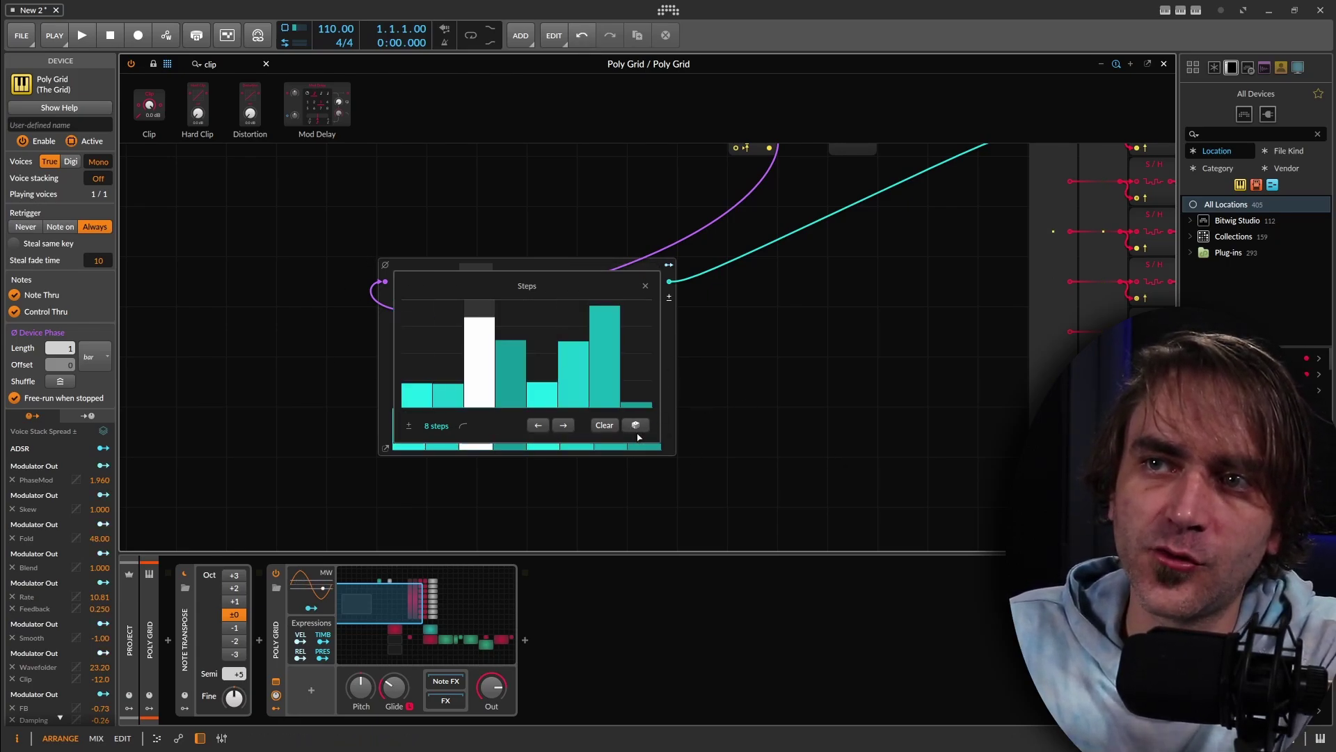
{"action": "left_click", "coordinate": [635, 425]}
Draw a very low step 1, a peak at steps 3–4, and the tallest step 8.
{"action": "mouse_move", "coordinate": [636, 410]}
{"action": "left_mouse_down"}
{"action": "mouse_move", "coordinate": [368, 259]}
{"action": "mouse_move", "coordinate": [629, 417]}
{"action": "mouse_move", "coordinate": [506, 367]}
{"action": "left_mouse_up"}
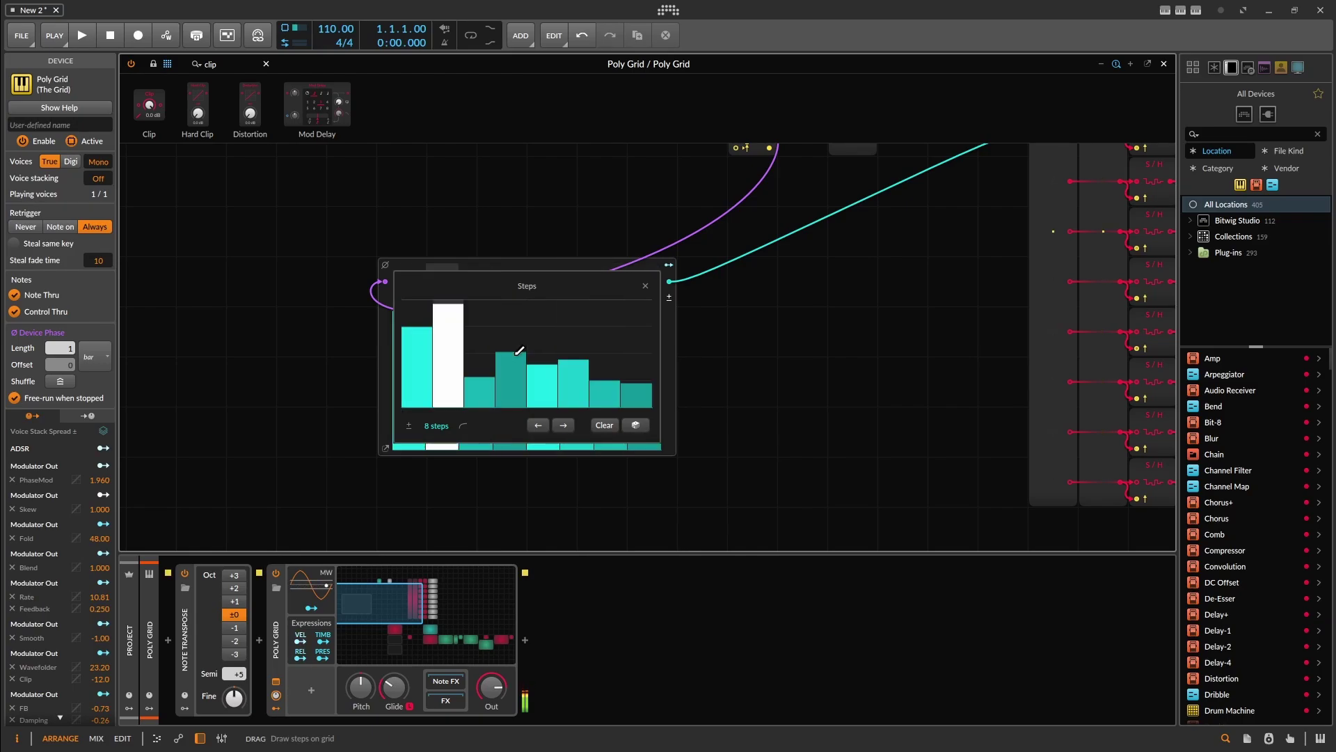
{"action": "mouse_move", "coordinate": [529, 376]}
{"action": "left_mouse_down"}
{"action": "mouse_move", "coordinate": [449, 350]}
{"action": "mouse_move", "coordinate": [411, 364]}
{"action": "mouse_move", "coordinate": [406, 392]}
{"action": "left_mouse_up"}
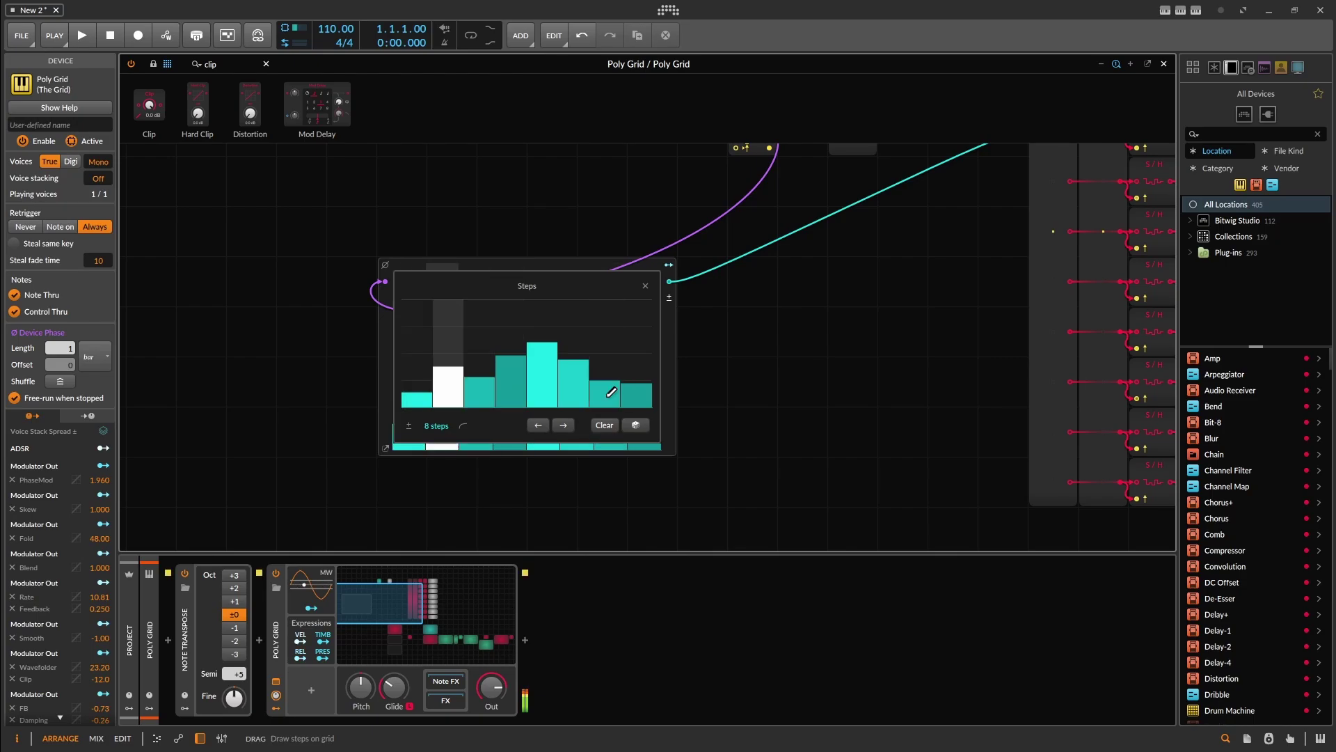
{"action": "mouse_move", "coordinate": [626, 362]}
{"action": "left_mouse_down"}
{"action": "mouse_move", "coordinate": [603, 343]}
{"action": "mouse_move", "coordinate": [544, 346]}
{"action": "mouse_move", "coordinate": [611, 369]}
{"action": "mouse_move", "coordinate": [603, 387]}
{"action": "mouse_move", "coordinate": [555, 383]}
{"action": "mouse_move", "coordinate": [488, 320]}
{"action": "mouse_move", "coordinate": [516, 319]}
{"action": "left_mouse_up"}
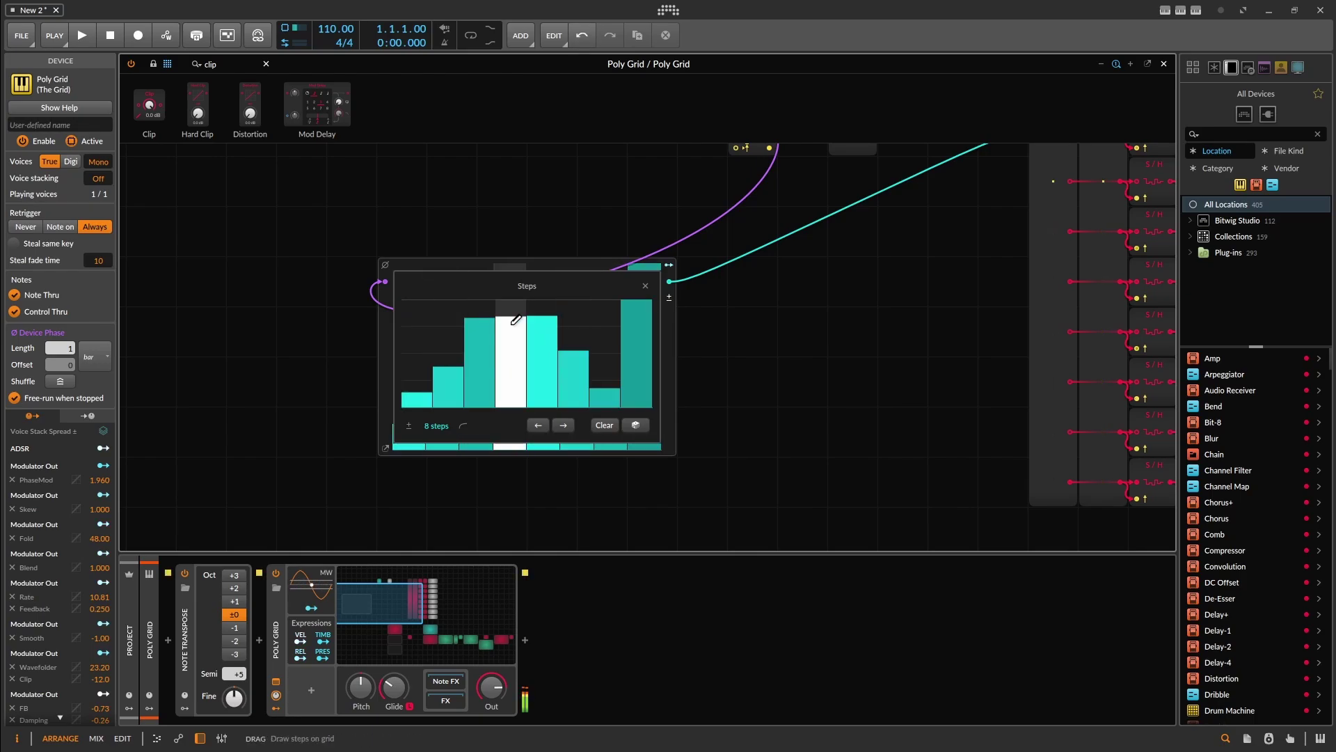
{"action": "left_click_drag", "start_coordinate": [532, 317], "coordinate": [602, 387]}
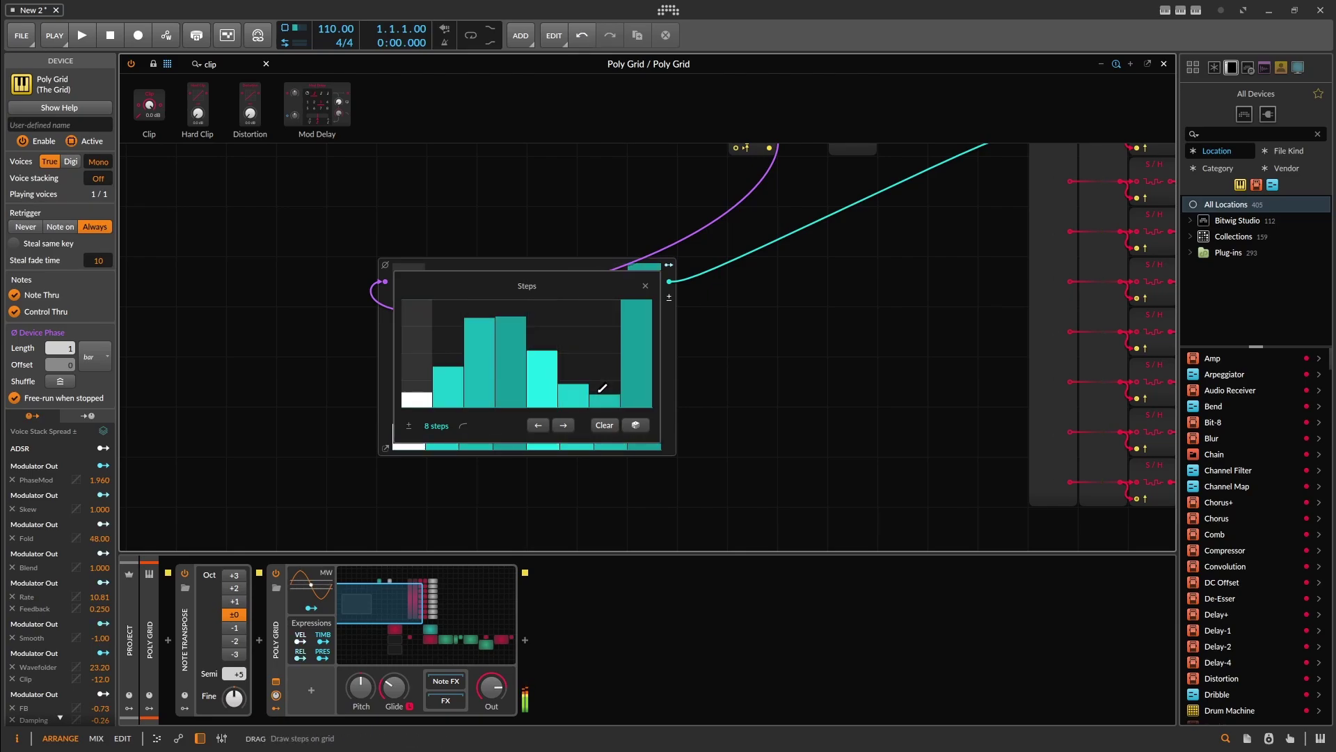